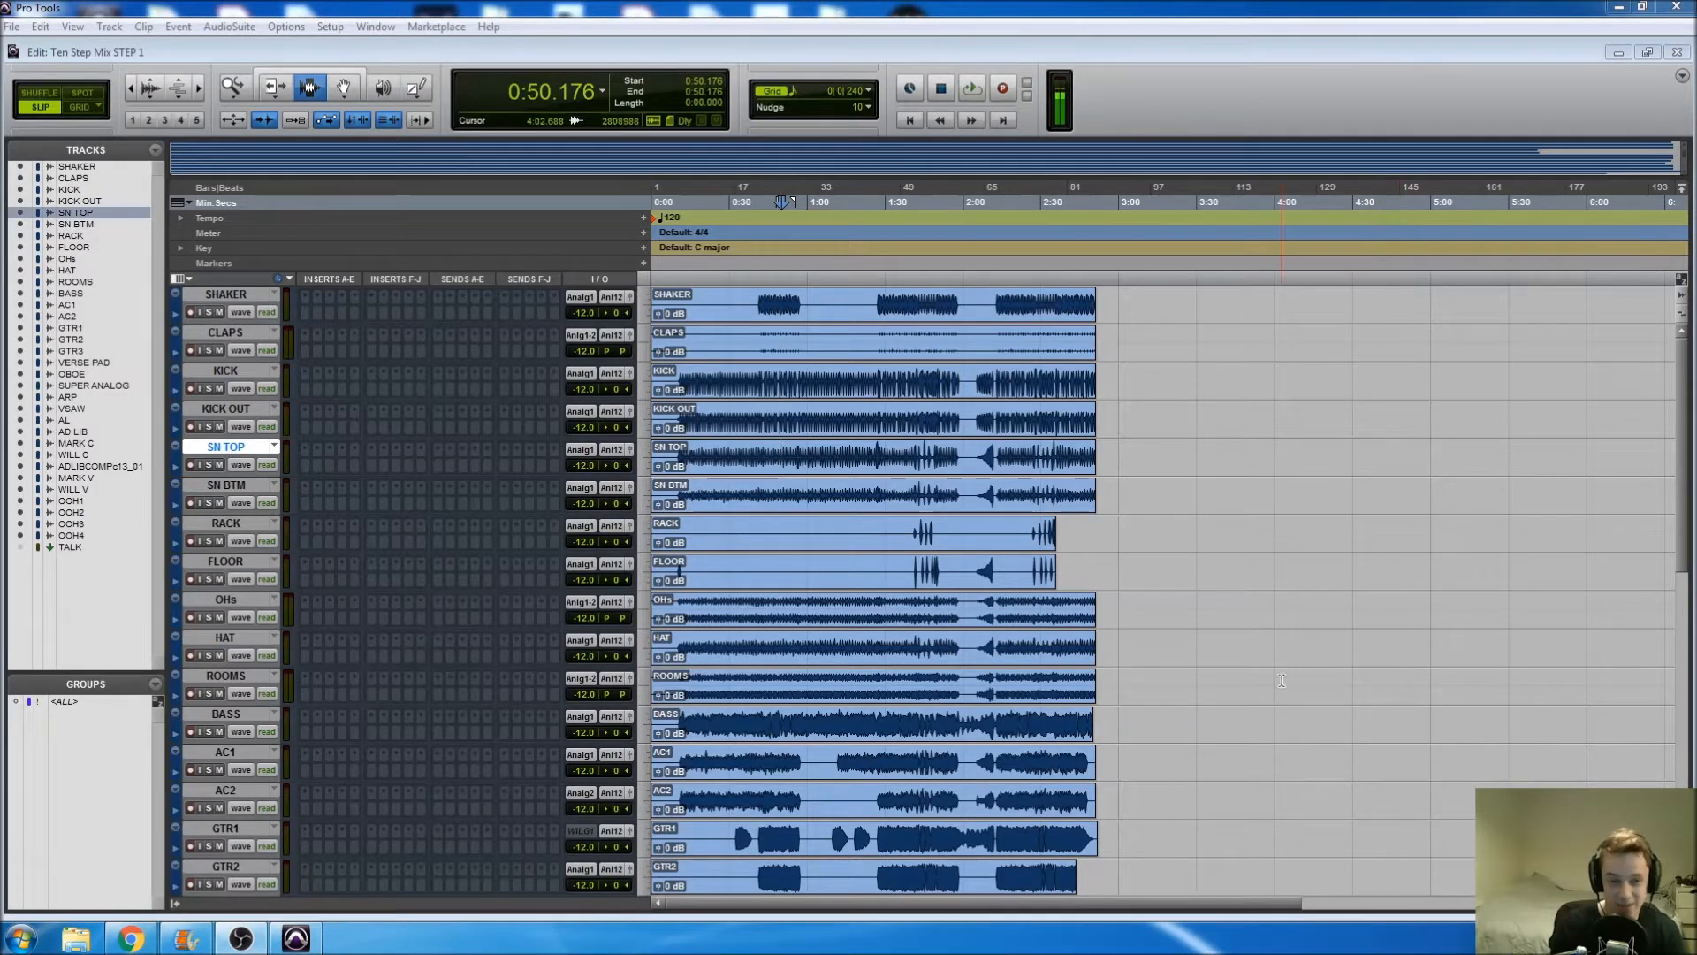
# Step: Look over the session's tracks from SHAKER down to OOH4 in the Edit window
pyautogui.click(809, 495)
pyautogui.click(763, 389)
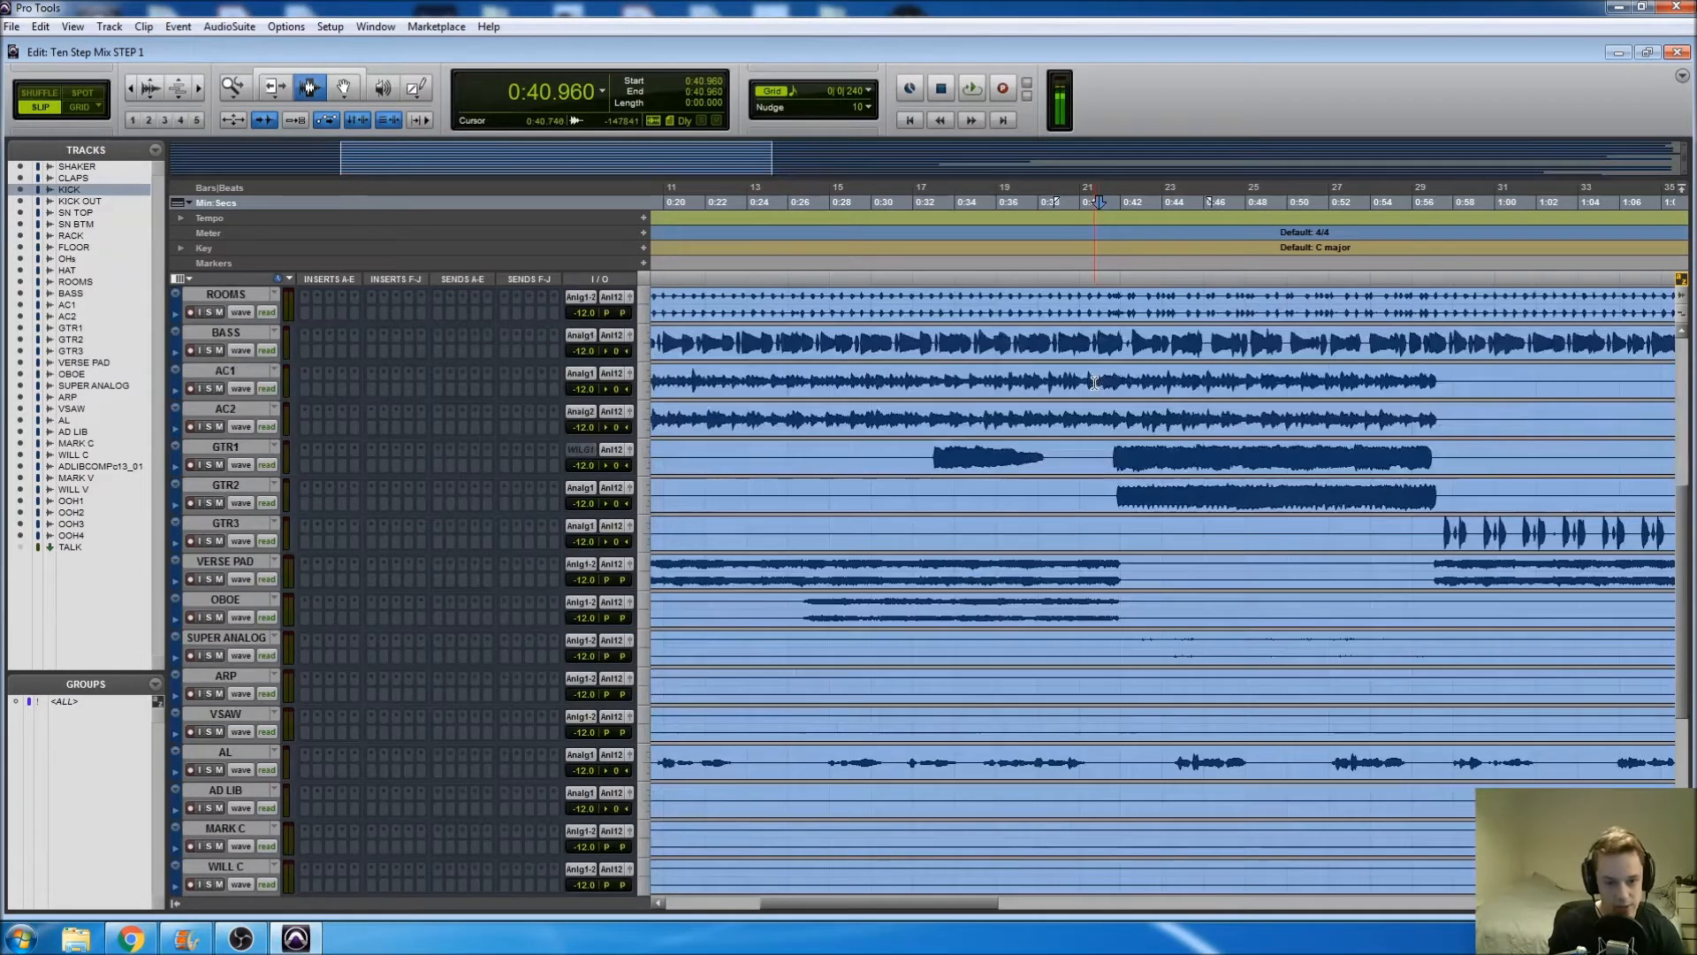
pyautogui.scroll(5, 1092, 389)
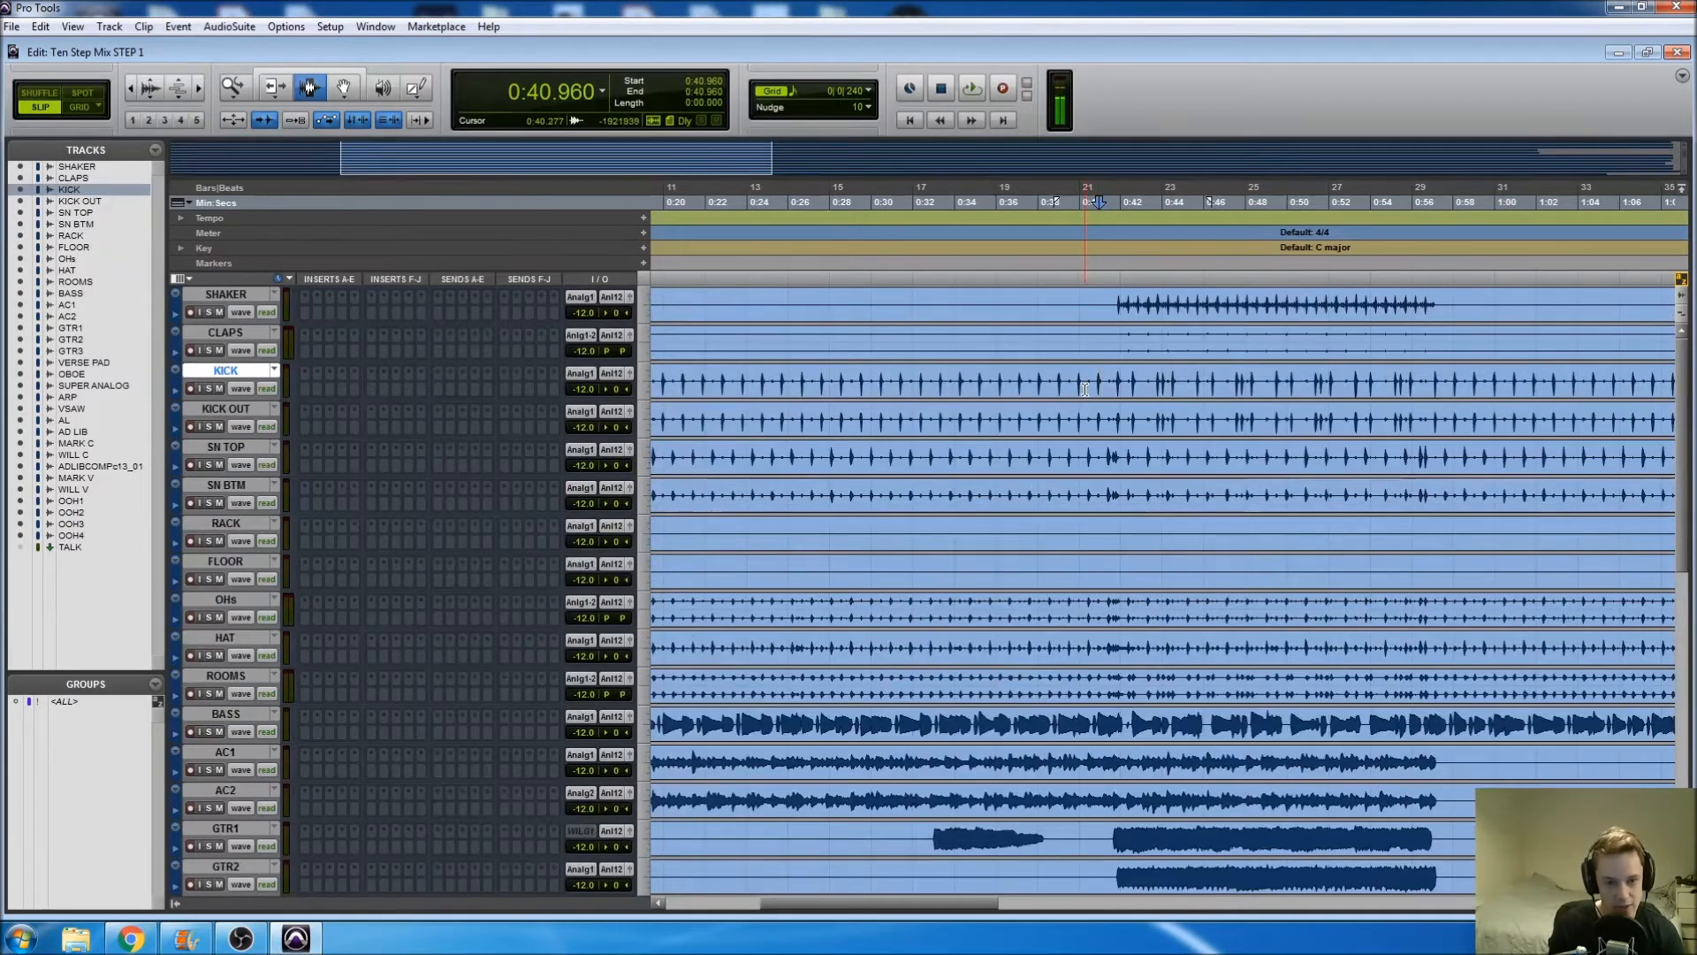
pyautogui.scroll(-10, 1119, 380)
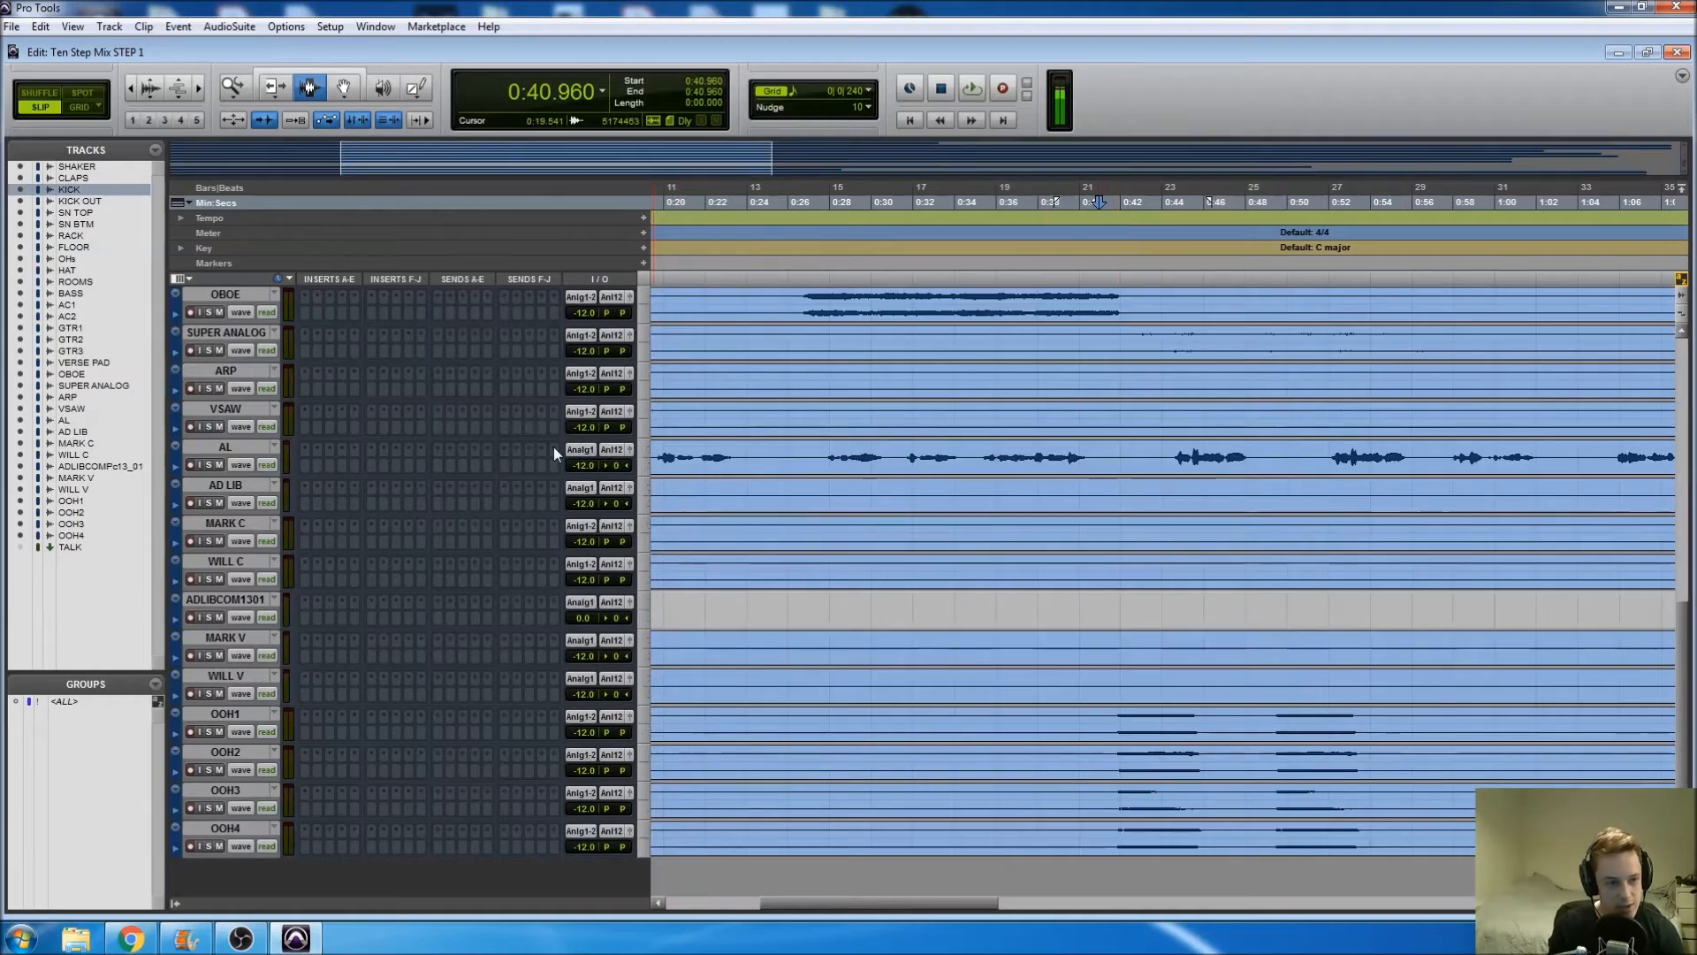
pyautogui.scroll(10, 1120, 380)
# Step: Play back the session from the shaker's entrance at about 0:41.8, stop, and return the cursor to that point on the CLAPS track
pyautogui.click(1121, 380)
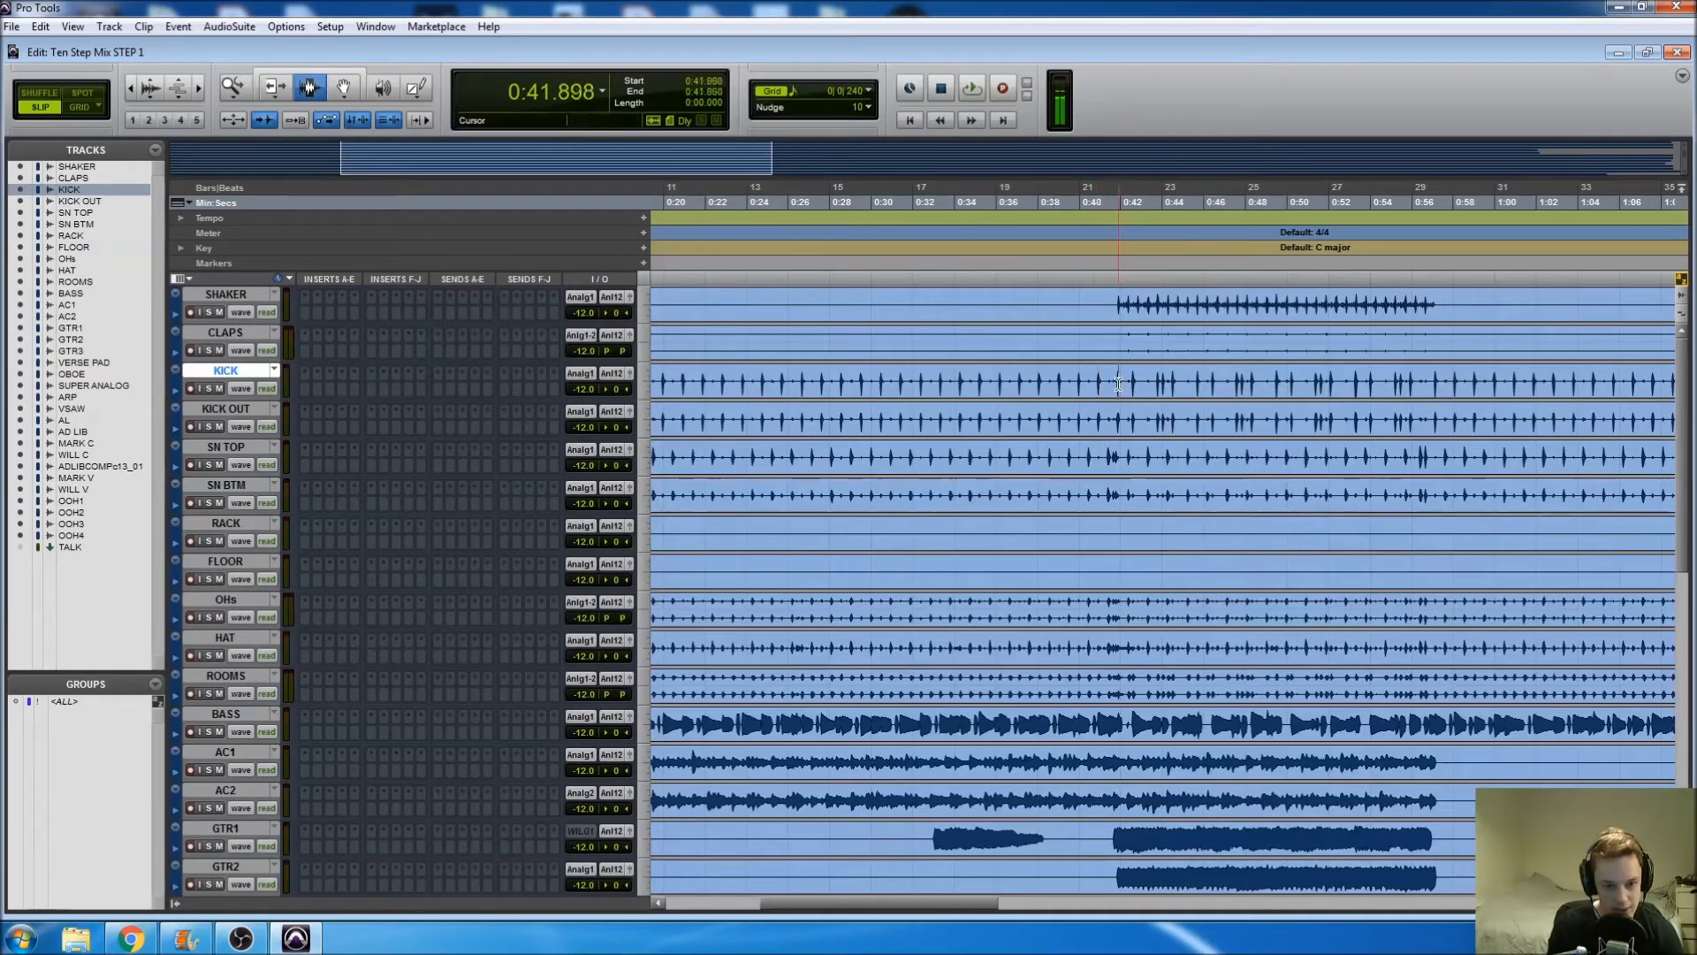
pyautogui.click(1118, 381)
pyautogui.press('r')
pyautogui.press('r')
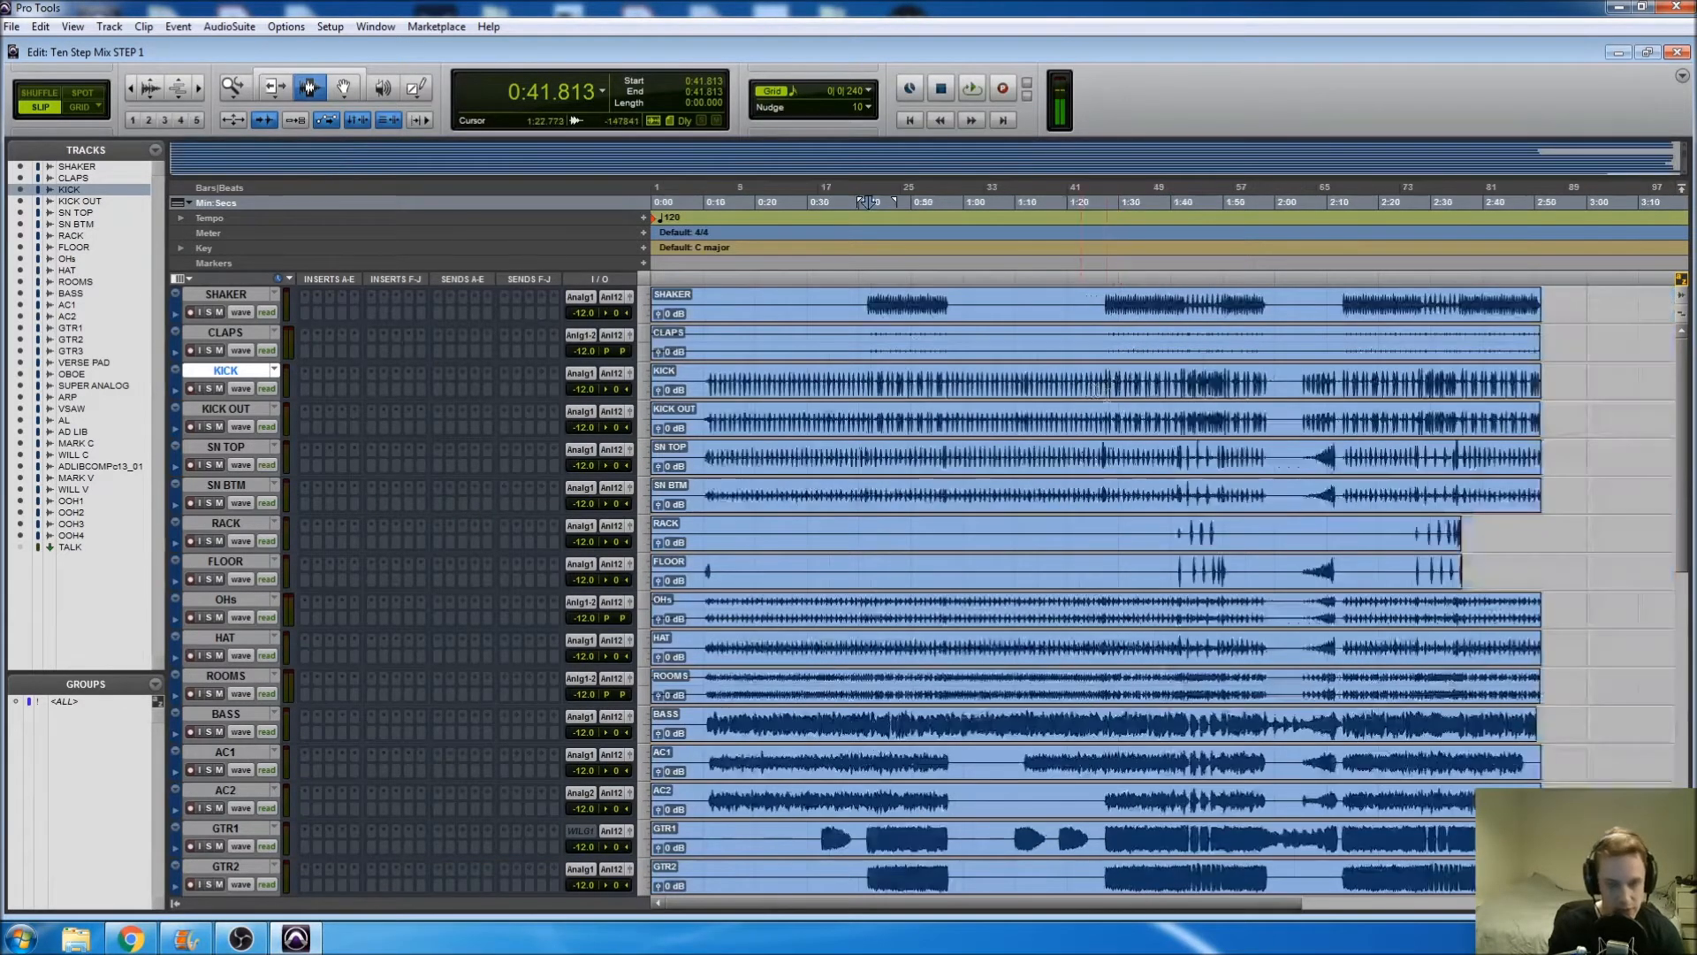
pyautogui.click(877, 351)
pyautogui.press('t')
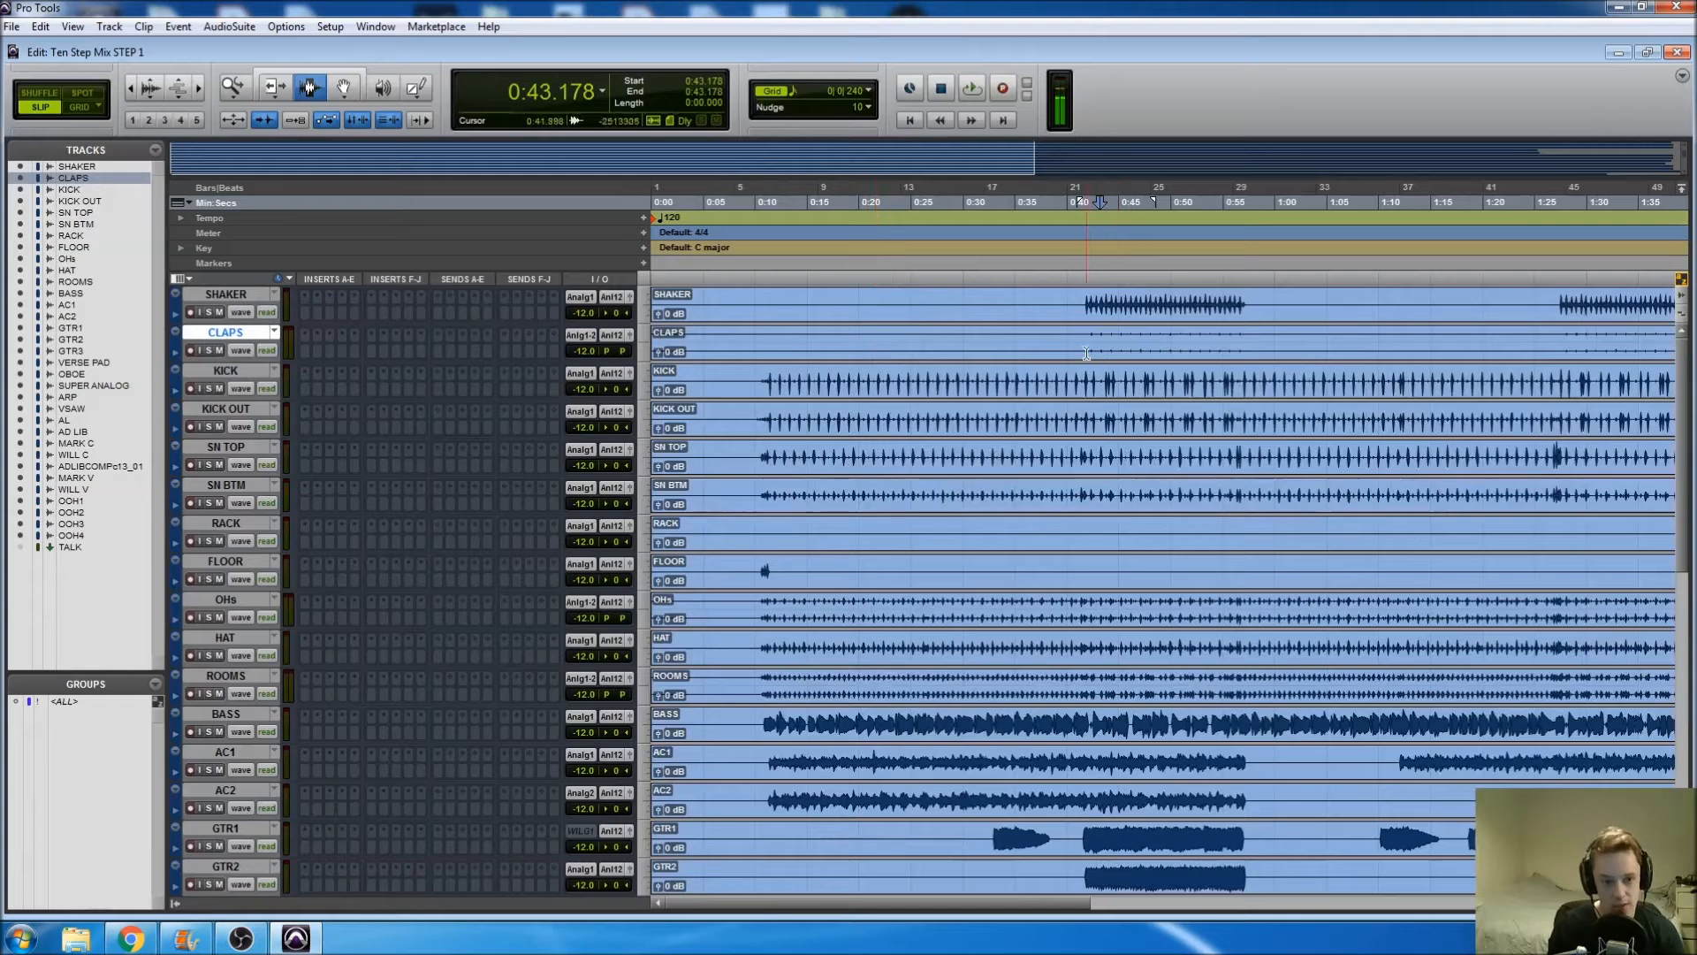
pyautogui.press('space')
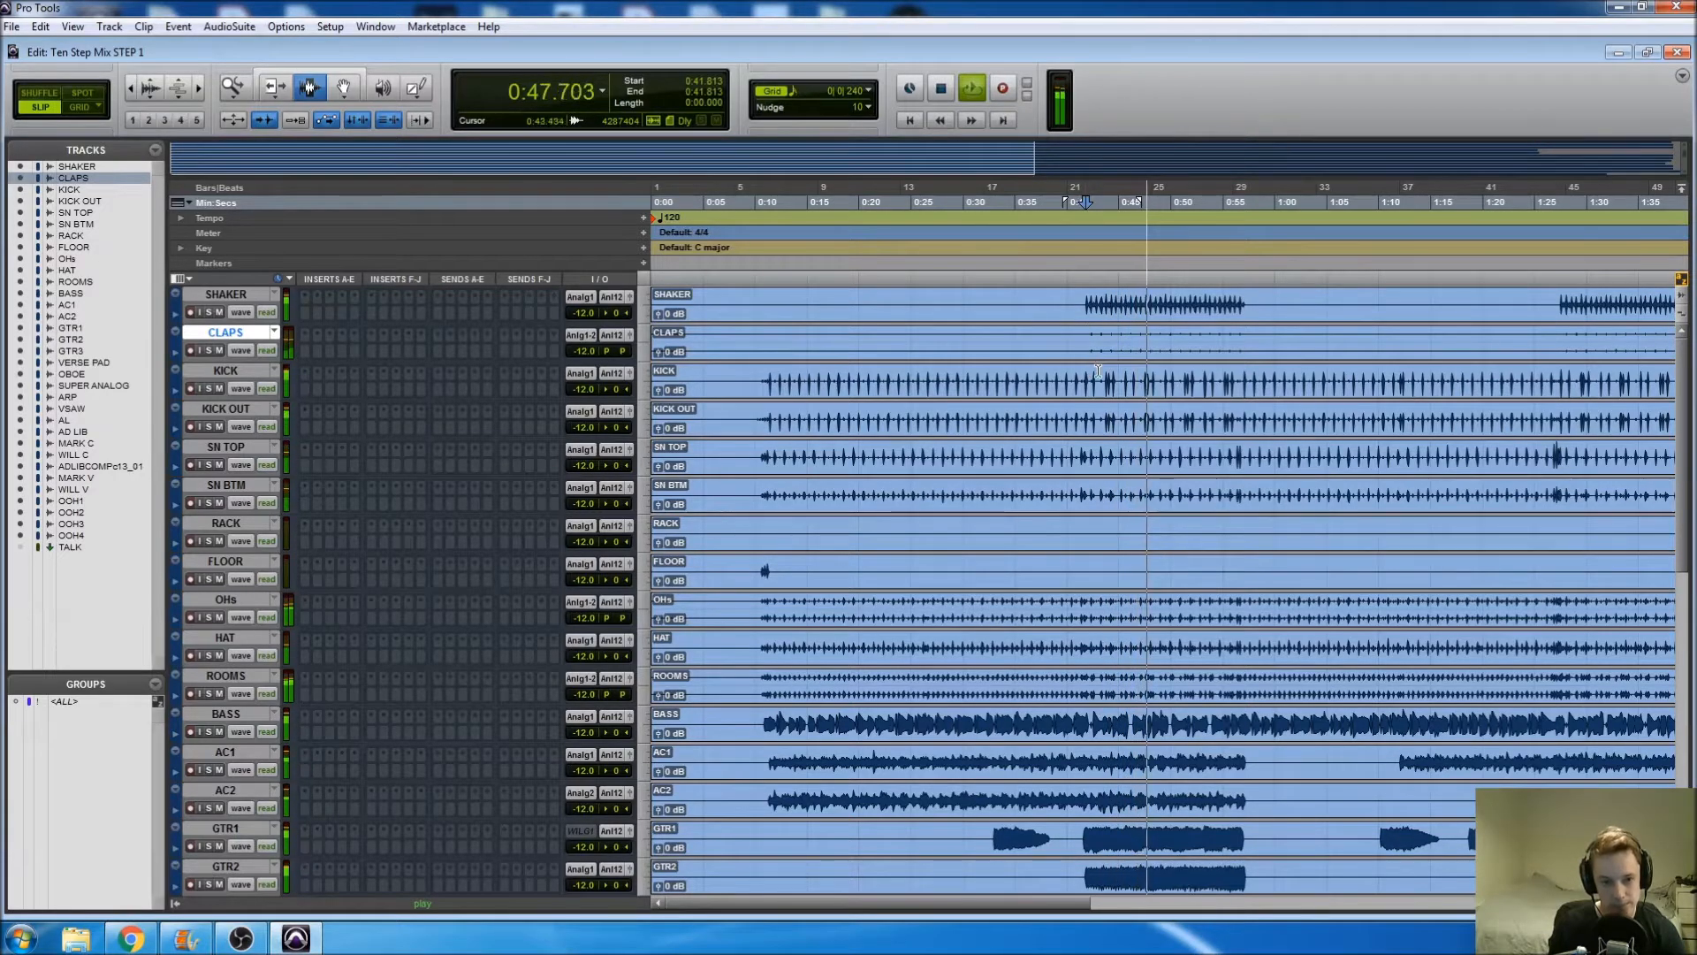
pyautogui.press('space')
pyautogui.click(1083, 350)
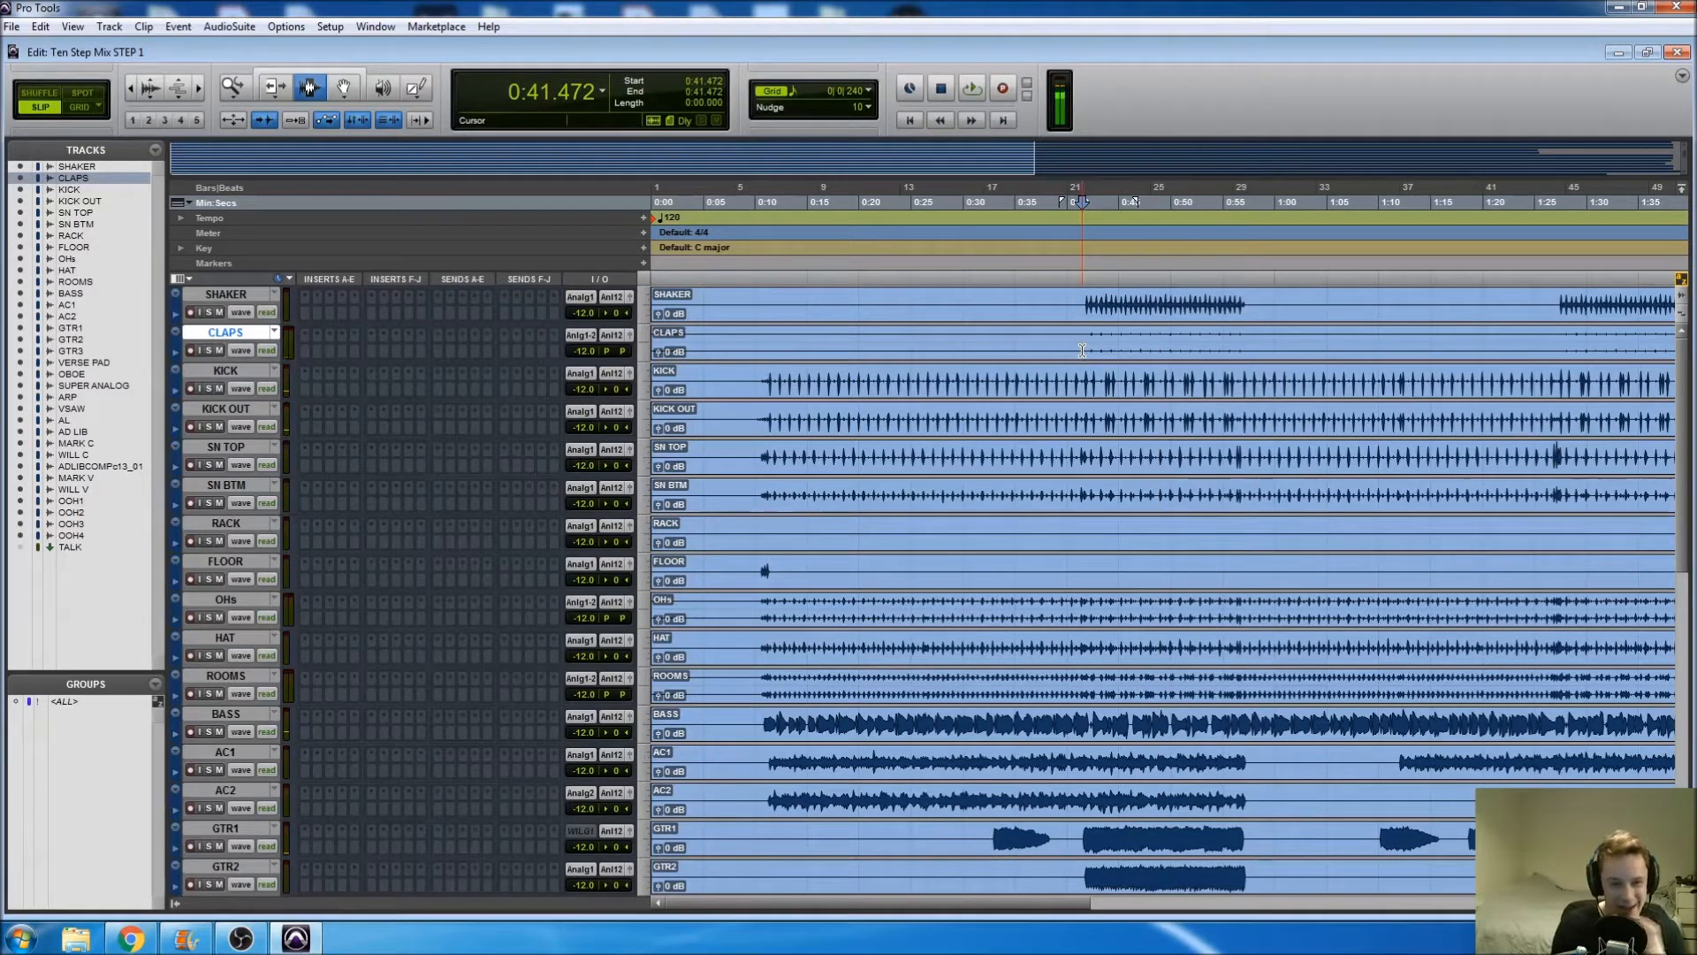
pyautogui.click(1086, 338)
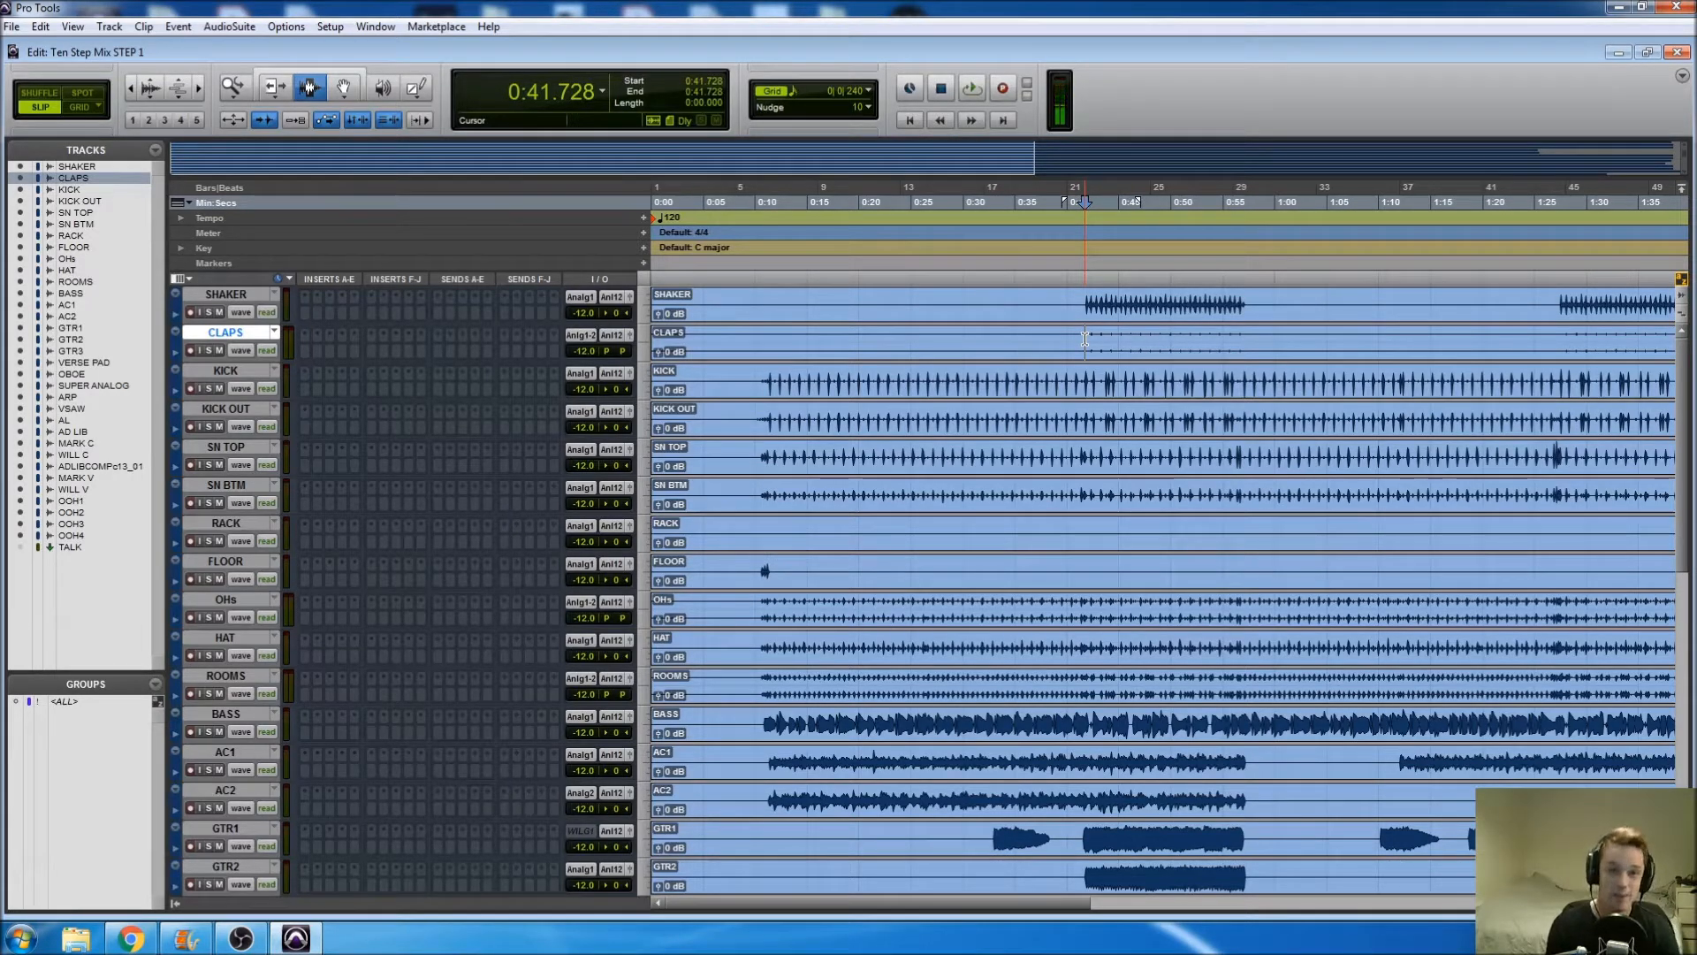
pyautogui.click(1088, 332)
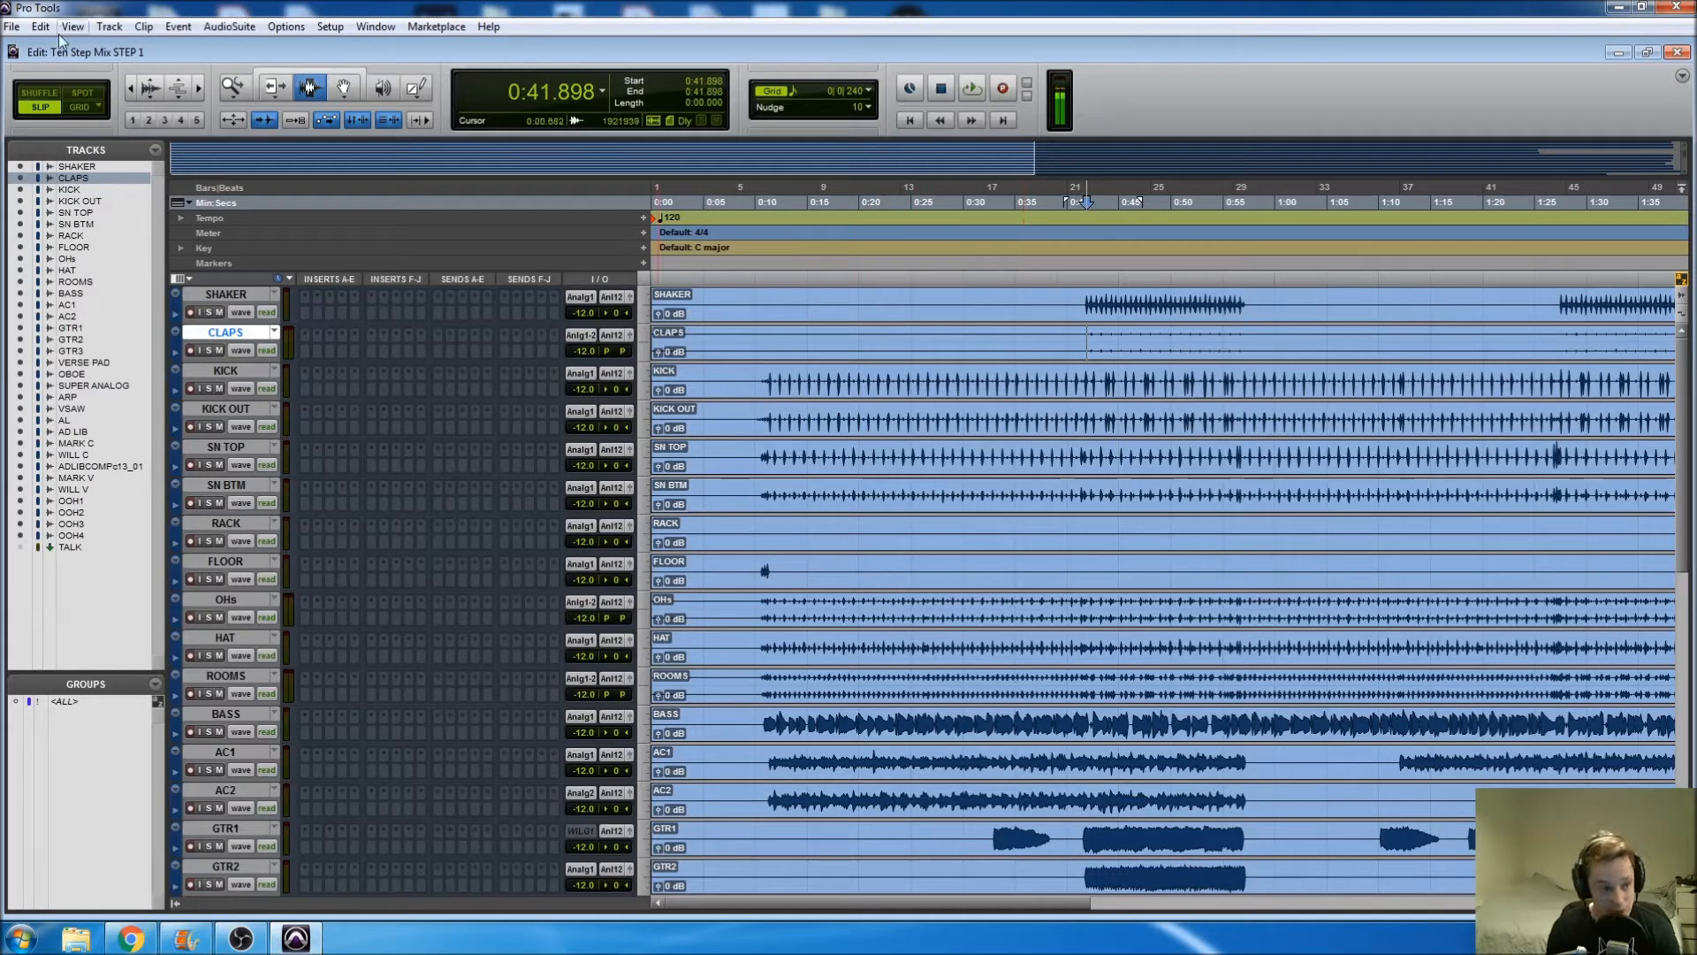
# Step: Start importing session data from the Leaving TEMPLATE.ptx session file
pyautogui.click(11, 30)
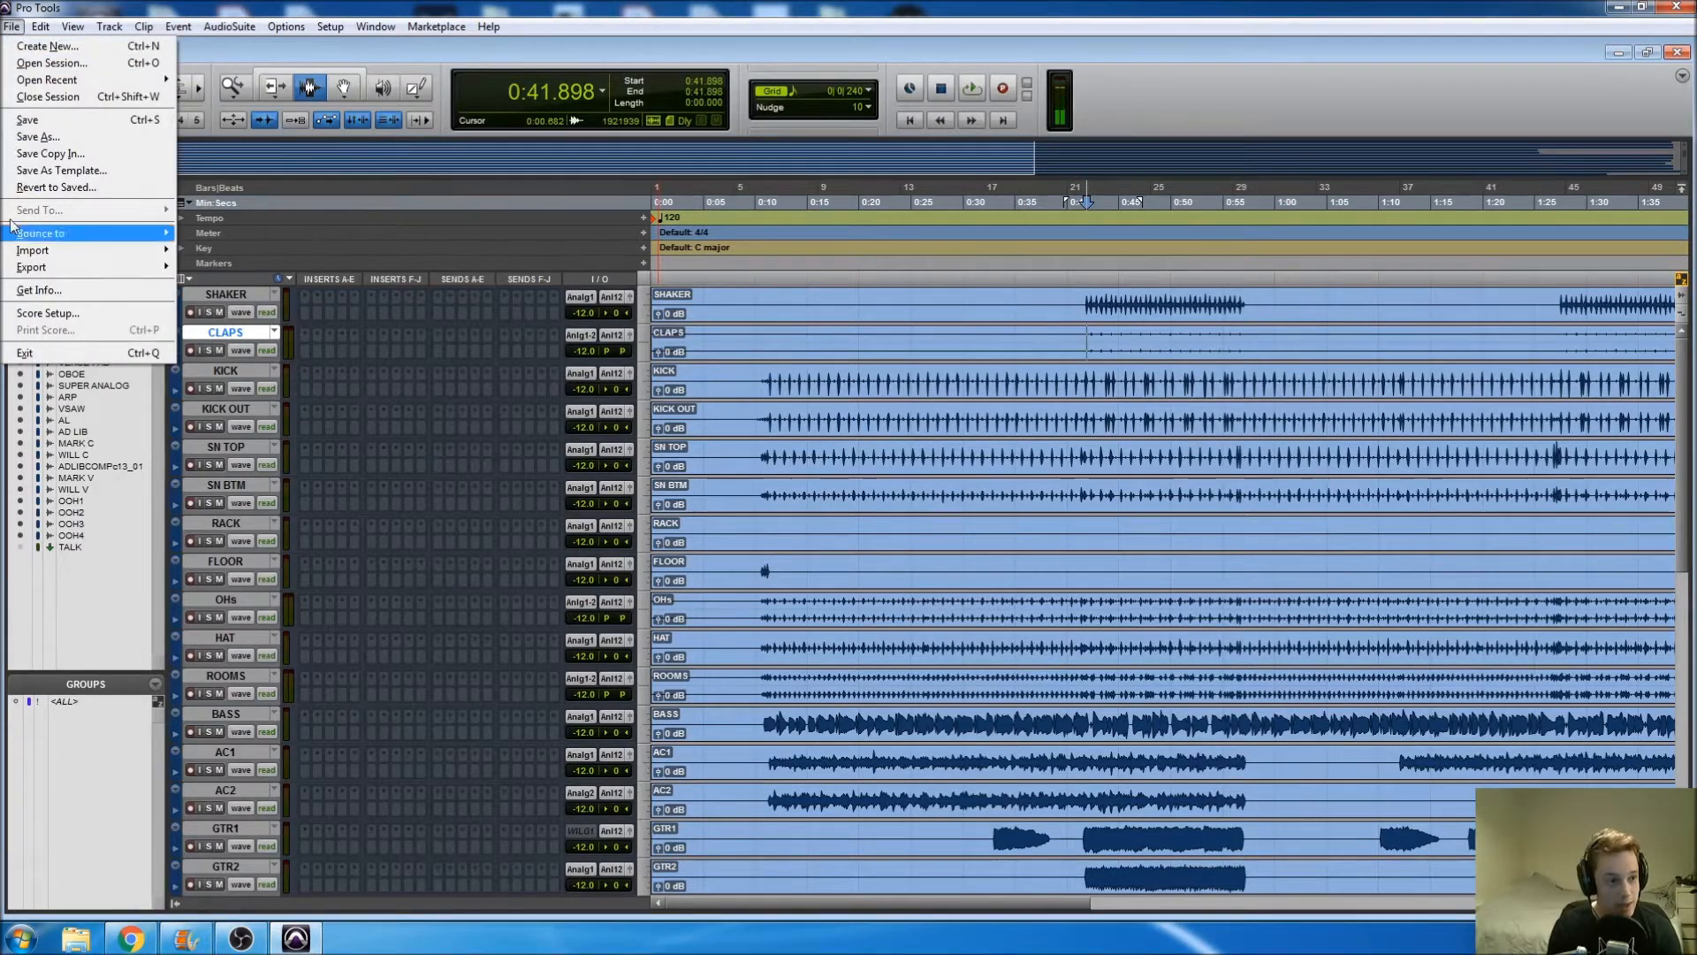
pyautogui.moveTo(49, 256)
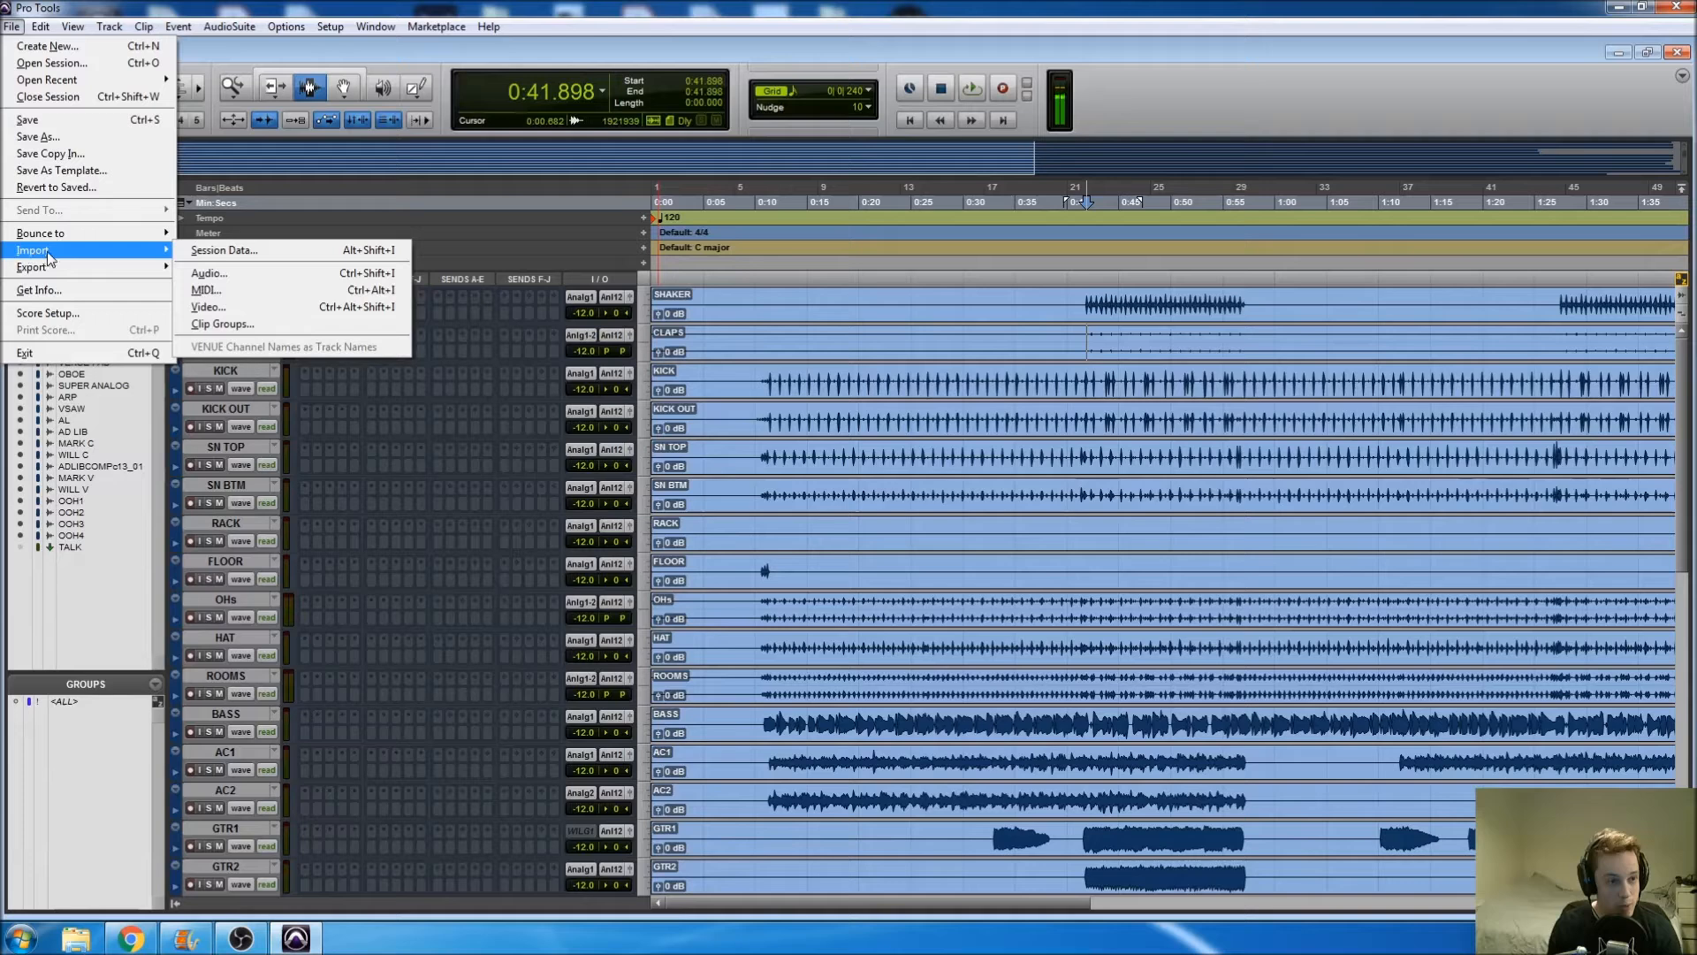
pyautogui.click(230, 250)
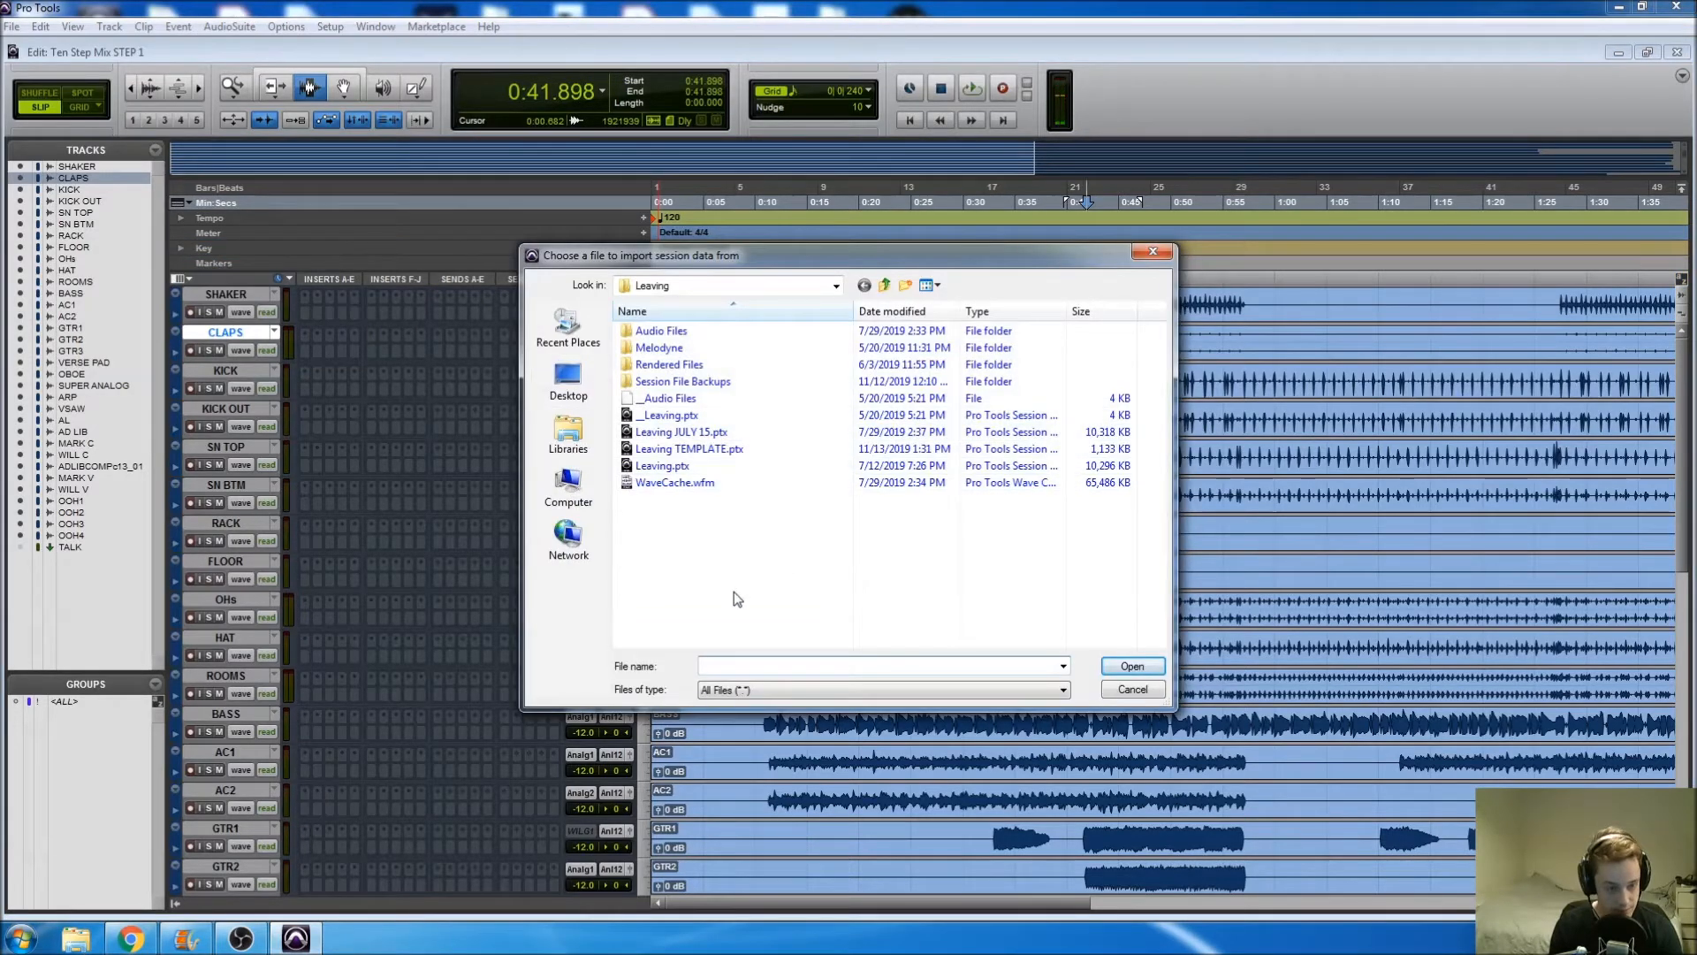
pyautogui.click(683, 451)
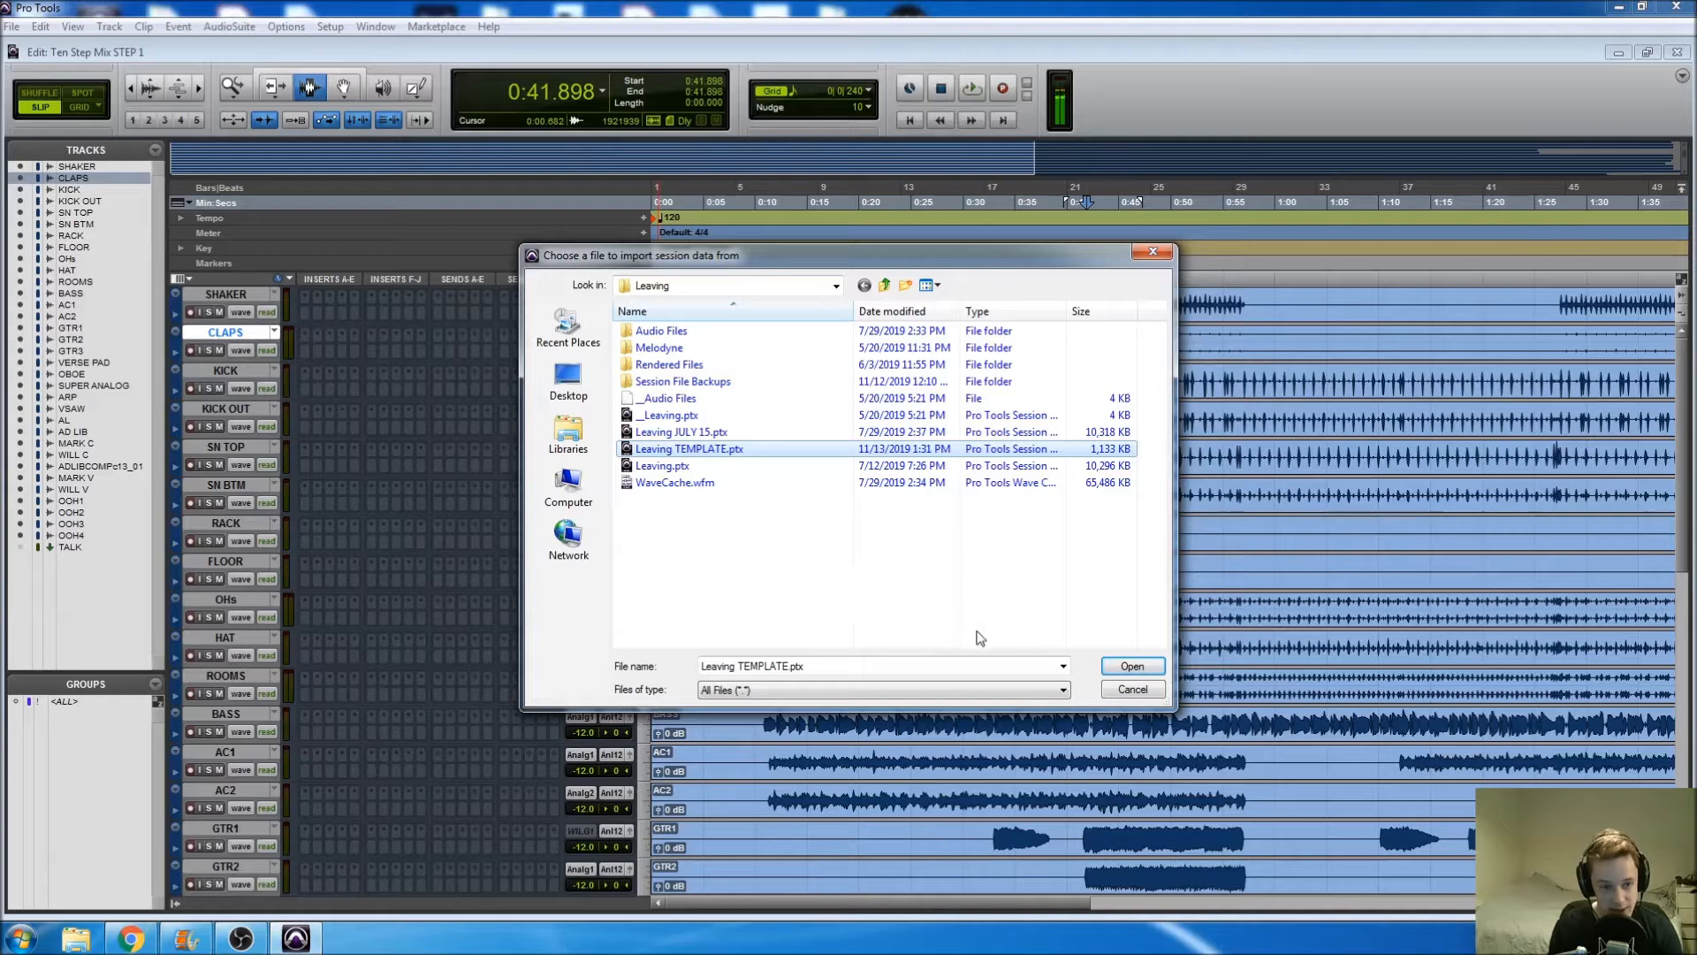
pyautogui.click(1127, 670)
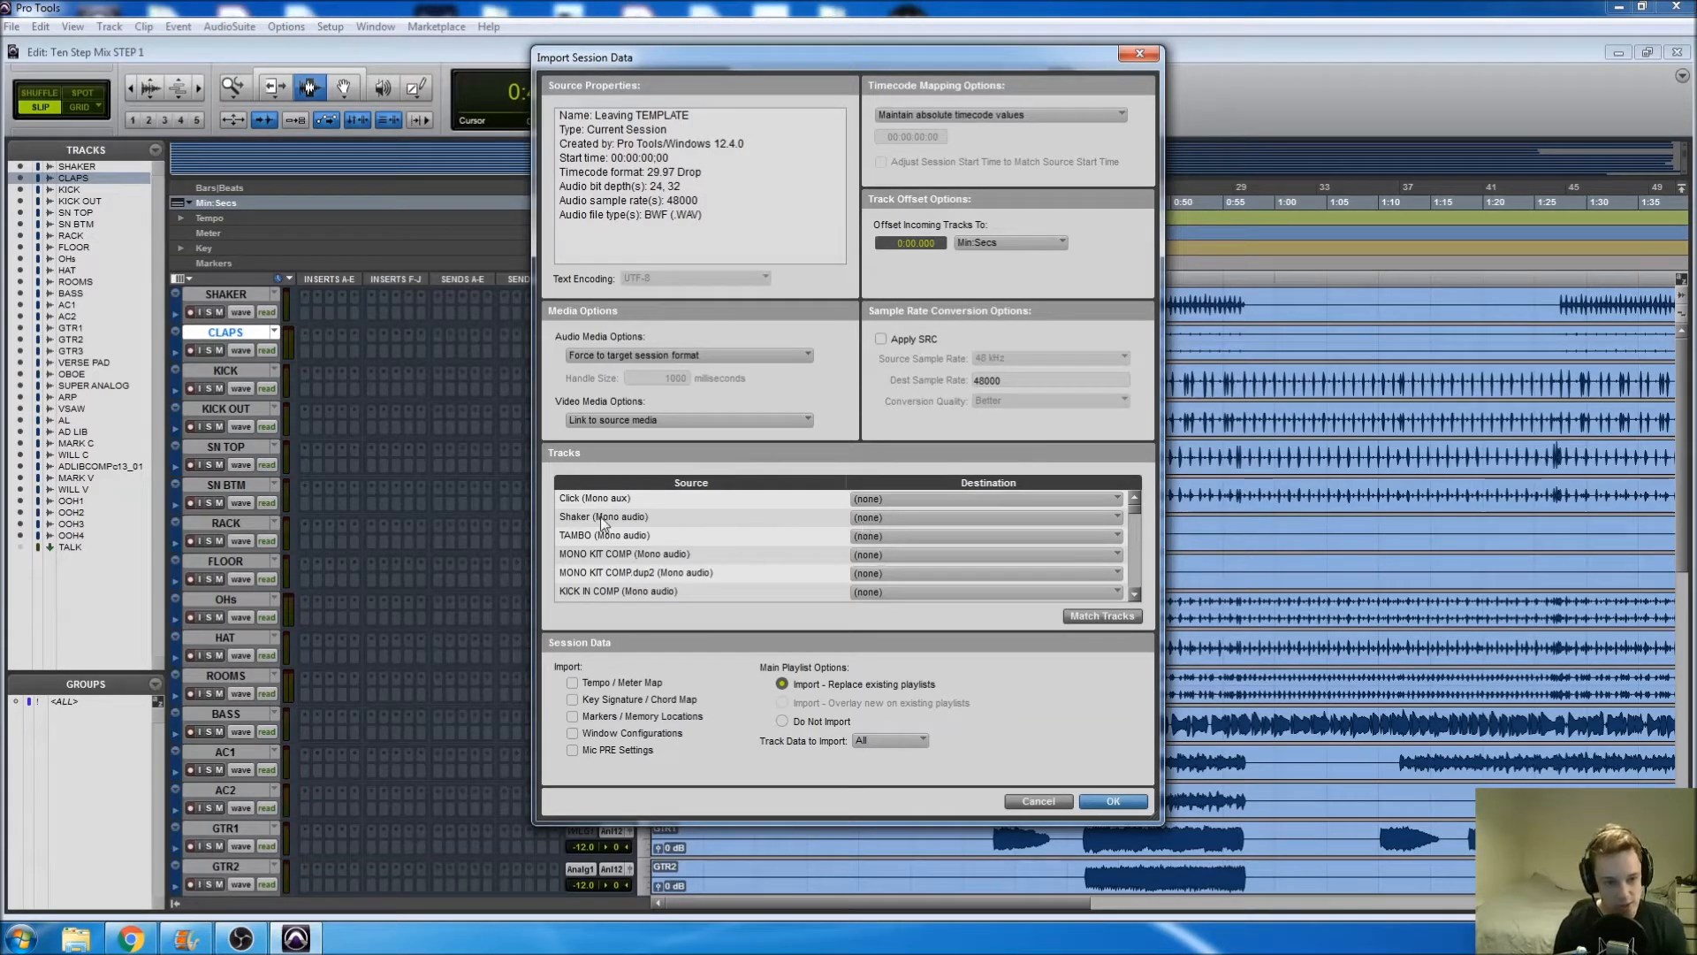
# Step: Assign the source tracks Shaker, KICK IN COMP and KICK OUT COMP to the destinations SHAKER, KICK and KICK OUT
pyautogui.click(905, 520)
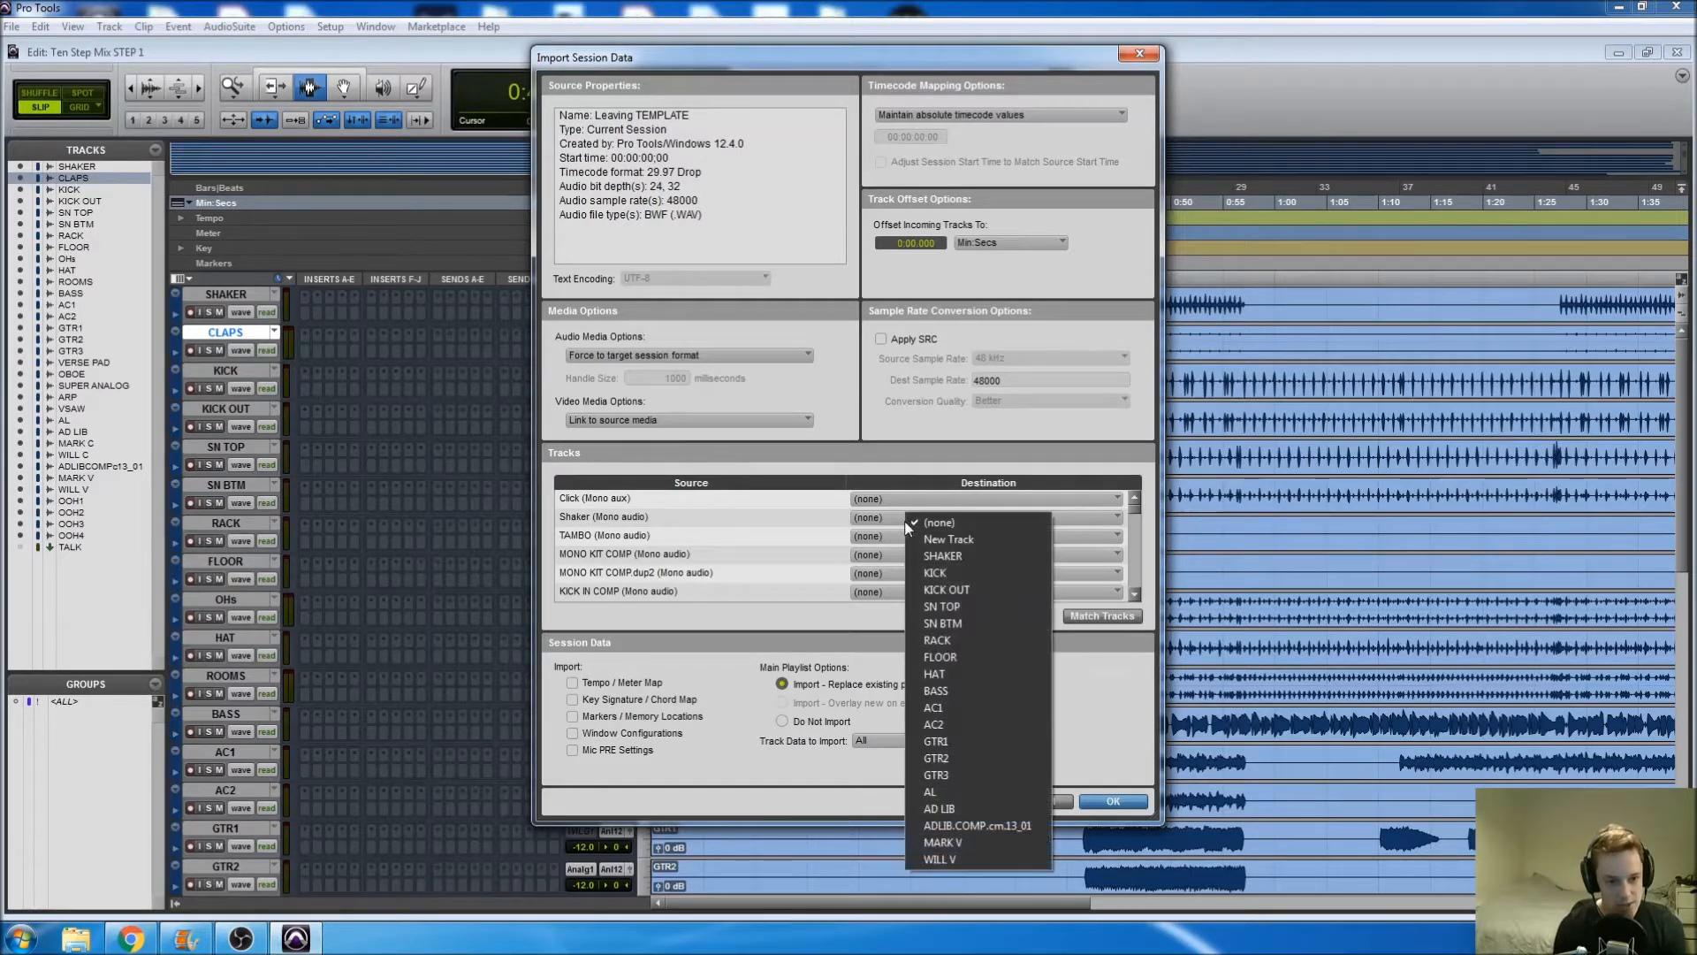
pyautogui.click(933, 557)
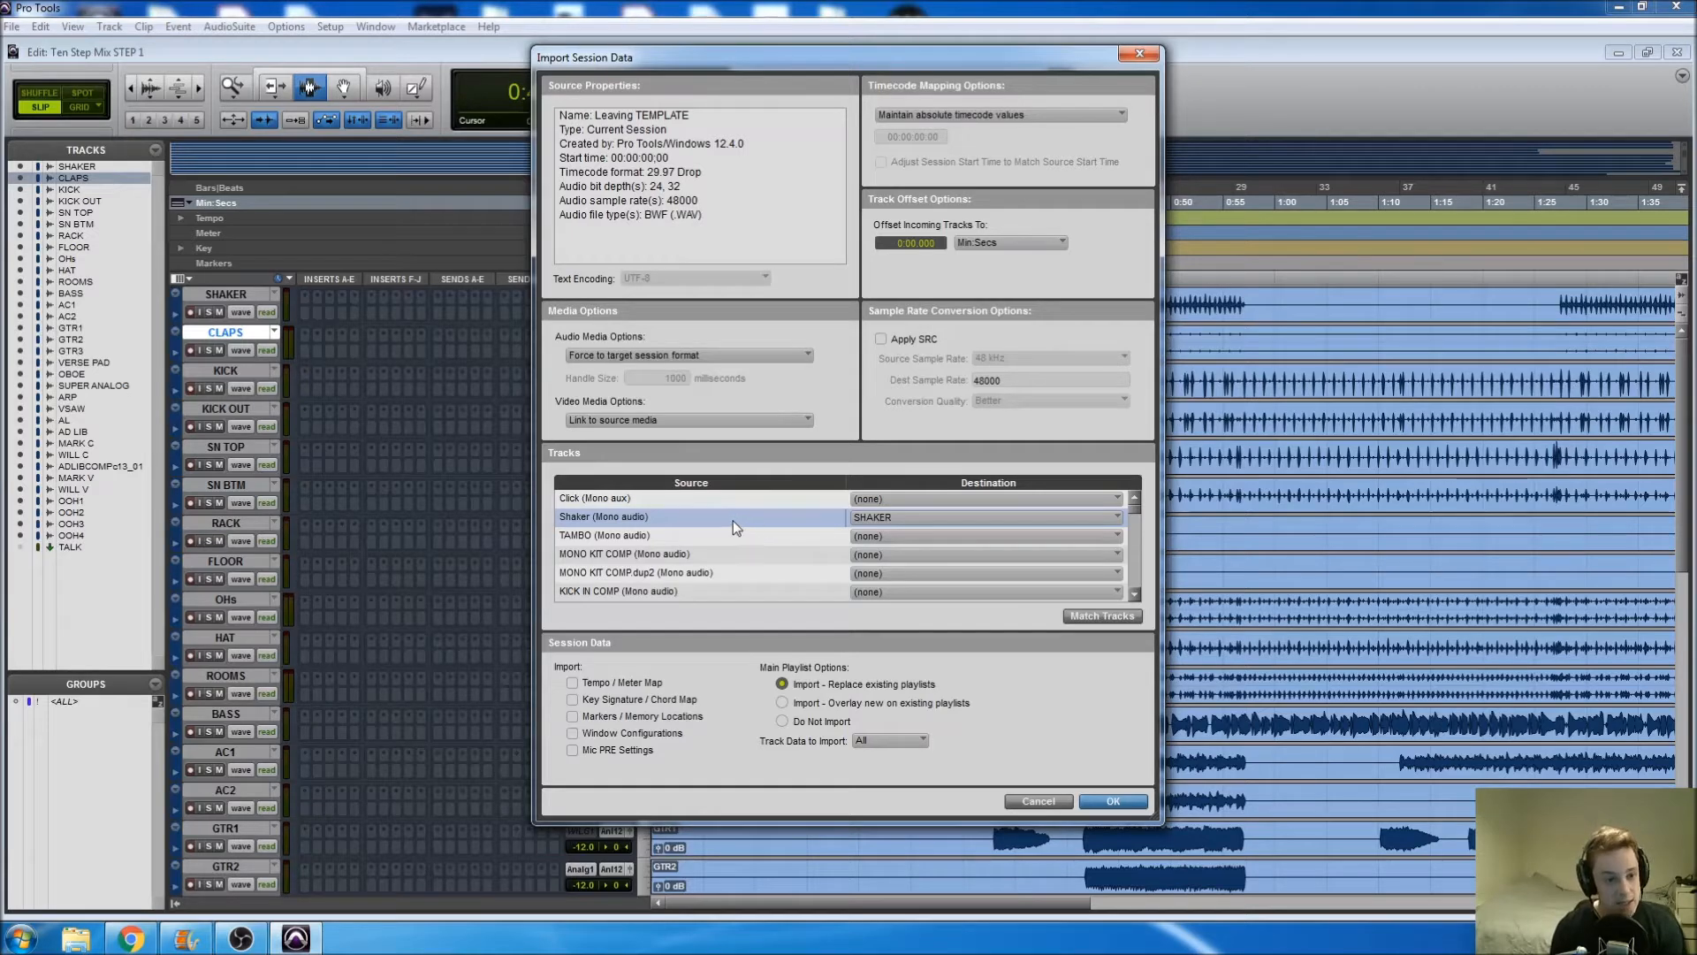
pyautogui.scroll(-1, 695, 541)
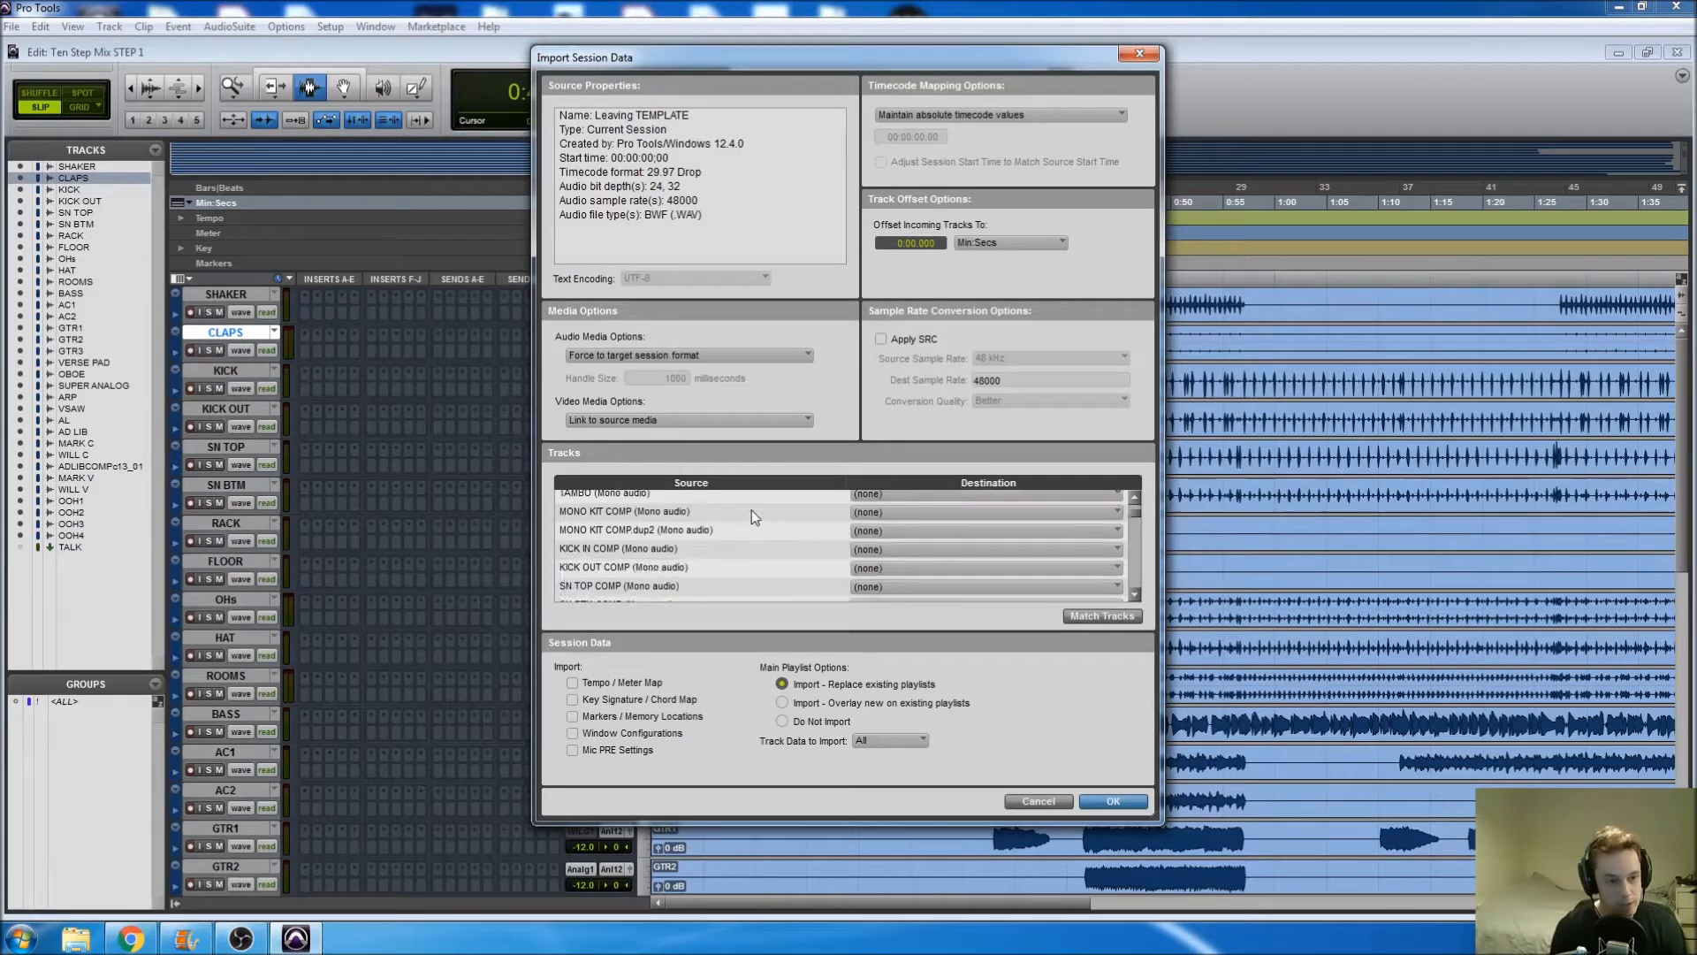
pyautogui.click(904, 550)
pyautogui.click(904, 585)
pyautogui.click(894, 567)
pyautogui.click(921, 641)
# Step: Assign SN TOP COMP to SN TOP and SN BTM COMP to SN BTM, and set SN VERB to import as a new track
pyautogui.scroll(-1, 831, 571)
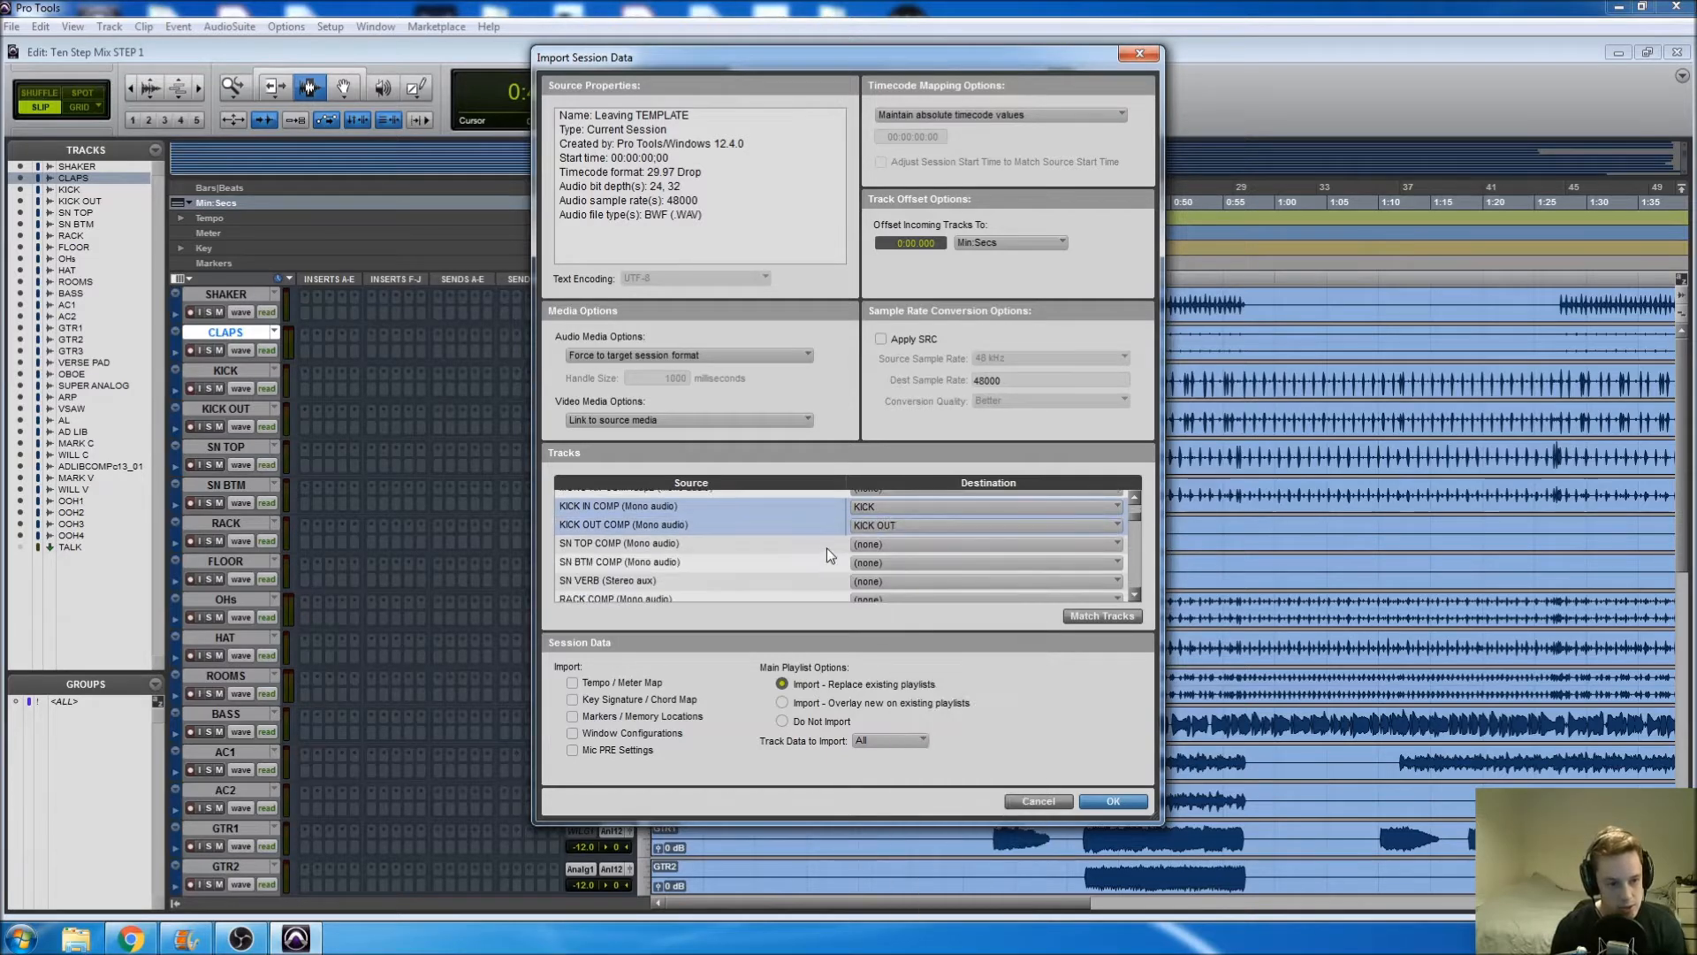
pyautogui.click(889, 543)
pyautogui.click(921, 627)
pyautogui.click(886, 563)
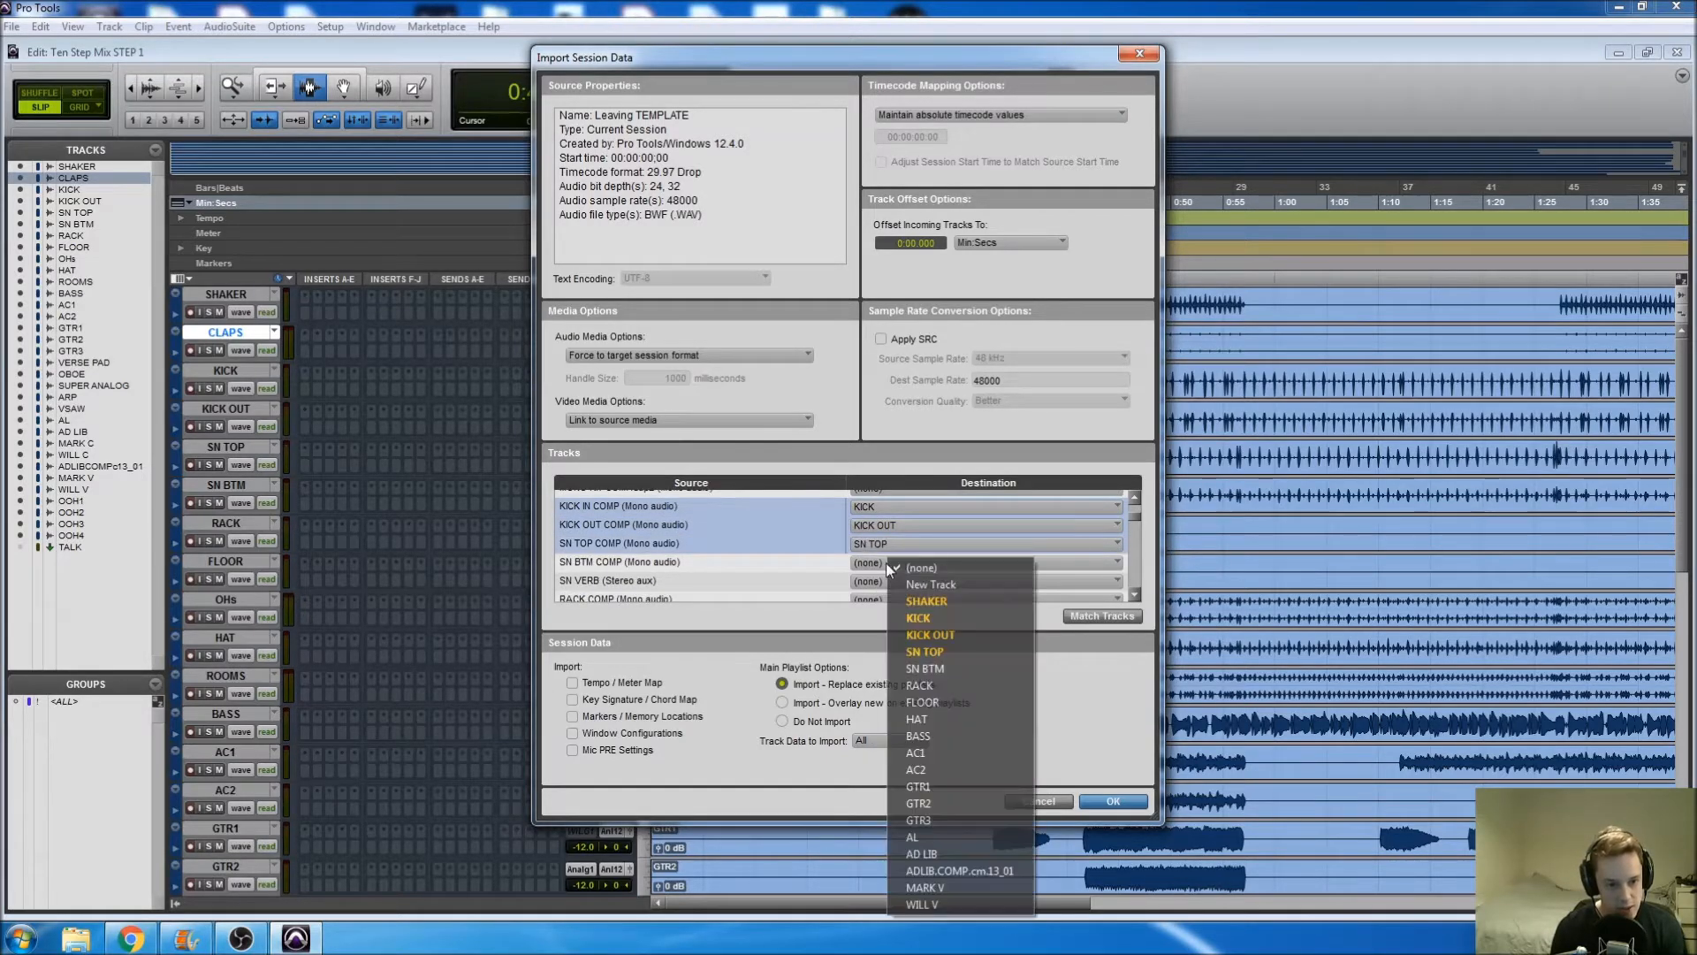
pyautogui.click(924, 669)
pyautogui.scroll(-1, 861, 543)
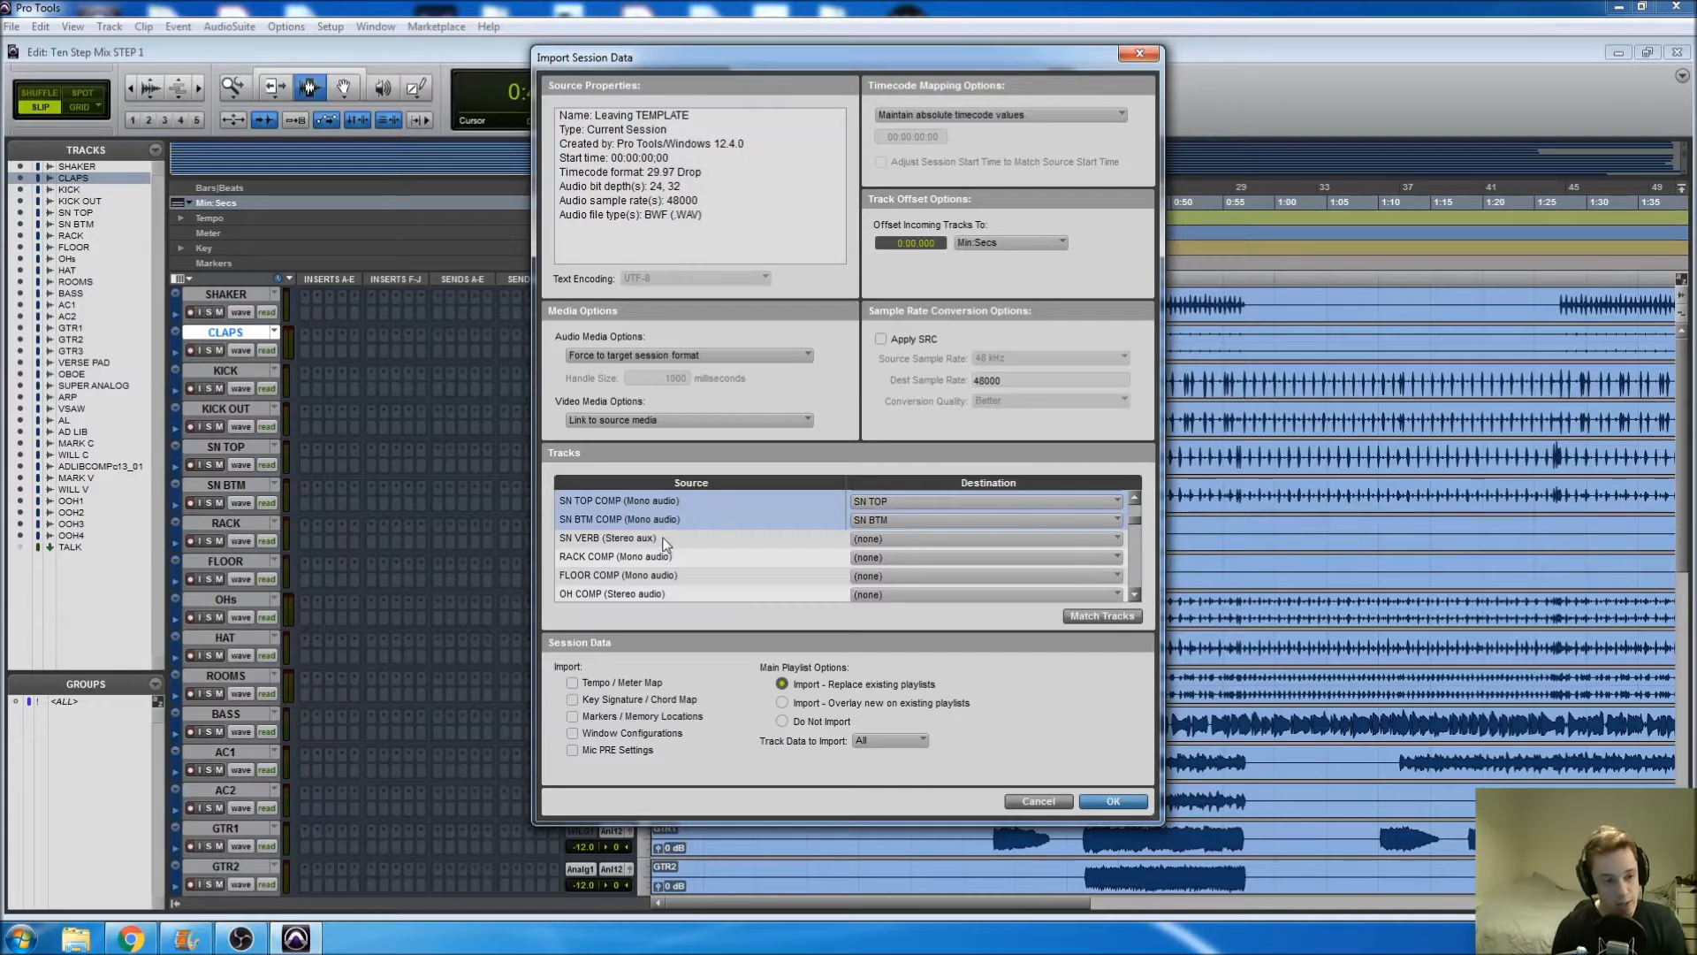
pyautogui.keyDown('shift'); pyautogui.click(610, 541); pyautogui.keyUp('shift')
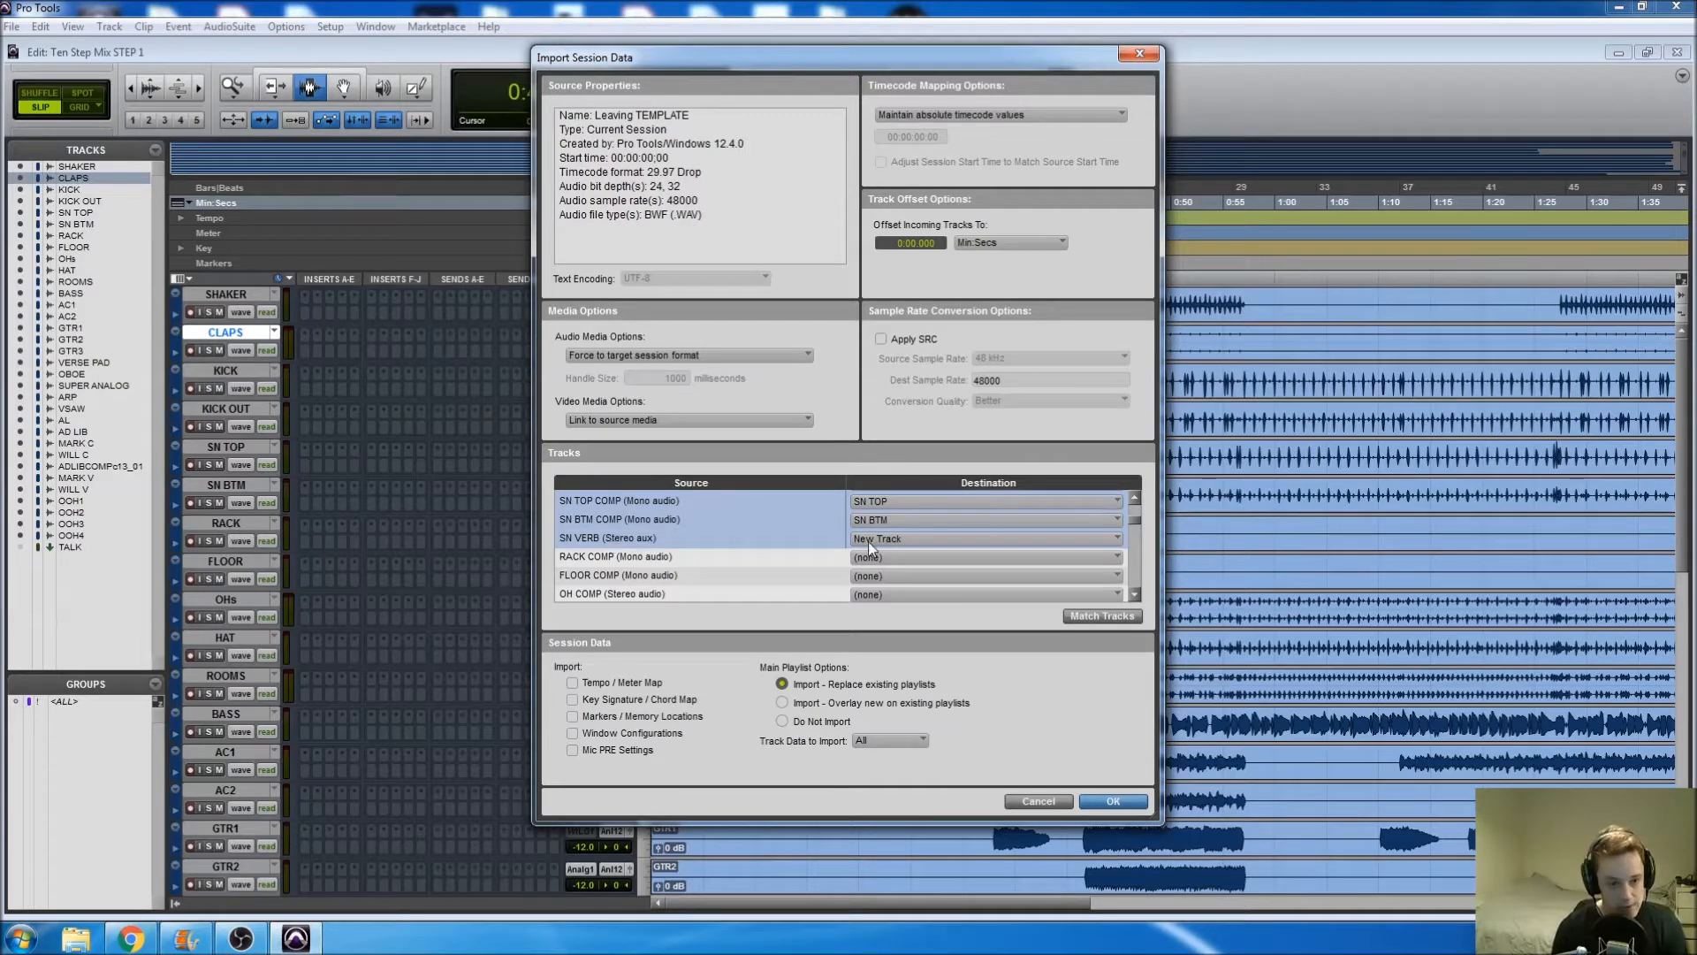
# Step: Assign the source tracks RACK COMP and FLOOR COMP to the destinations RACK and FLOOR
pyautogui.scroll(-2, 750, 550)
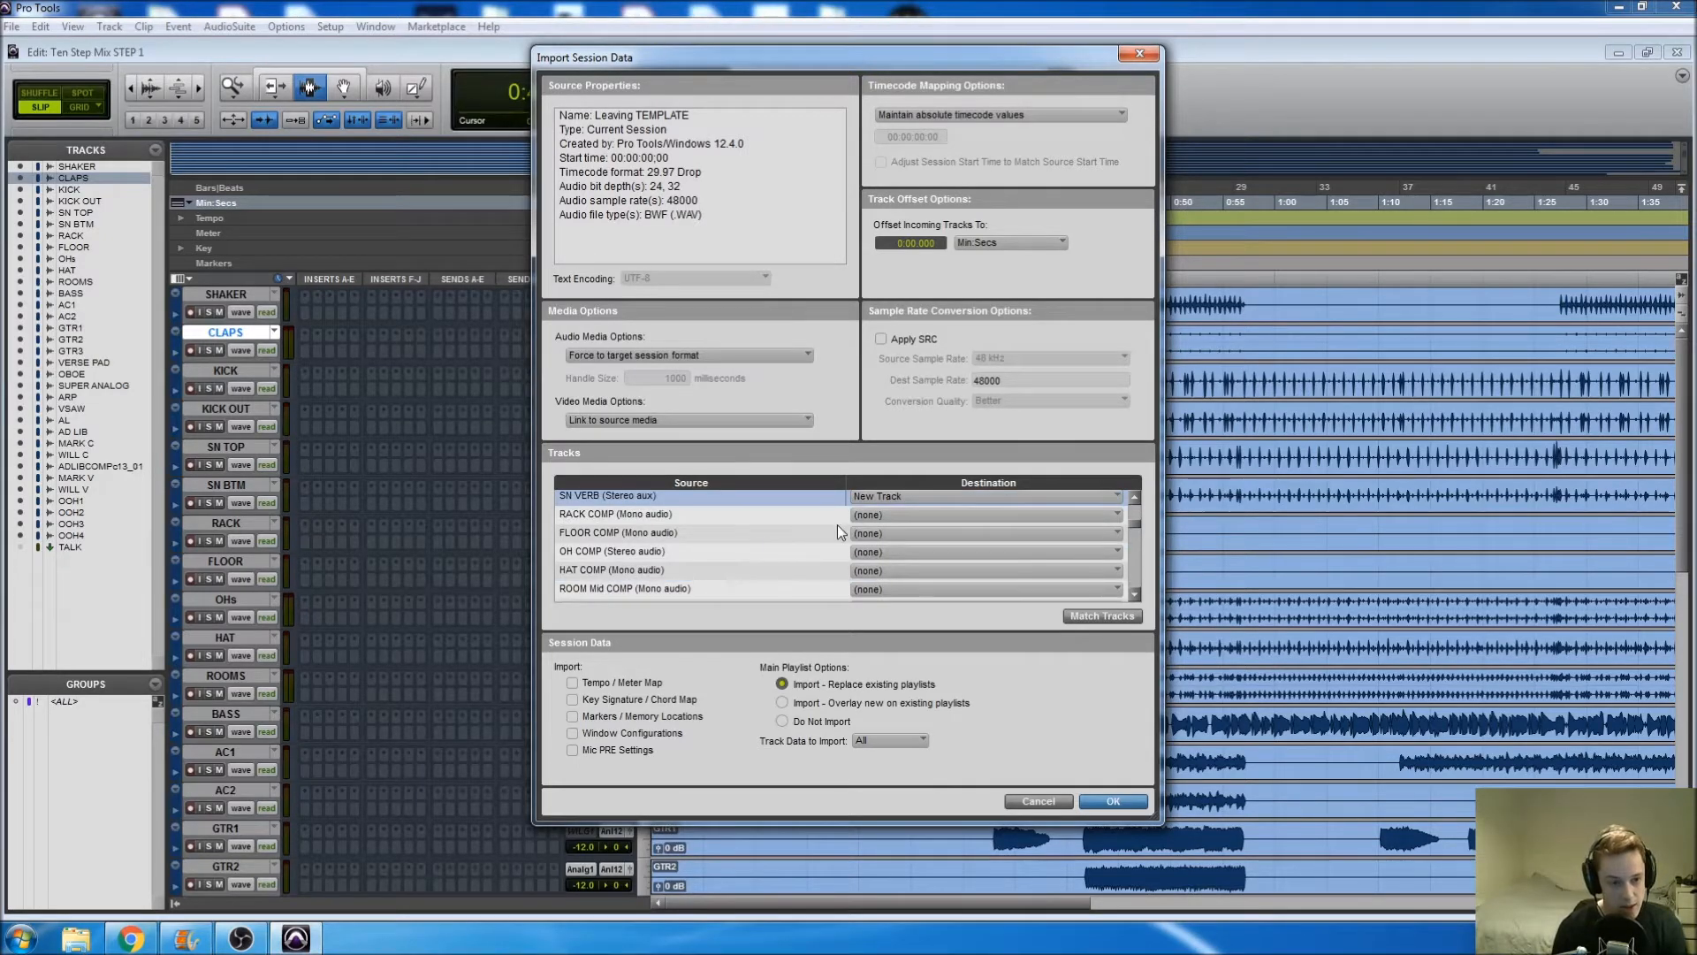
pyautogui.click(865, 514)
pyautogui.click(872, 638)
pyautogui.click(870, 532)
pyautogui.click(894, 675)
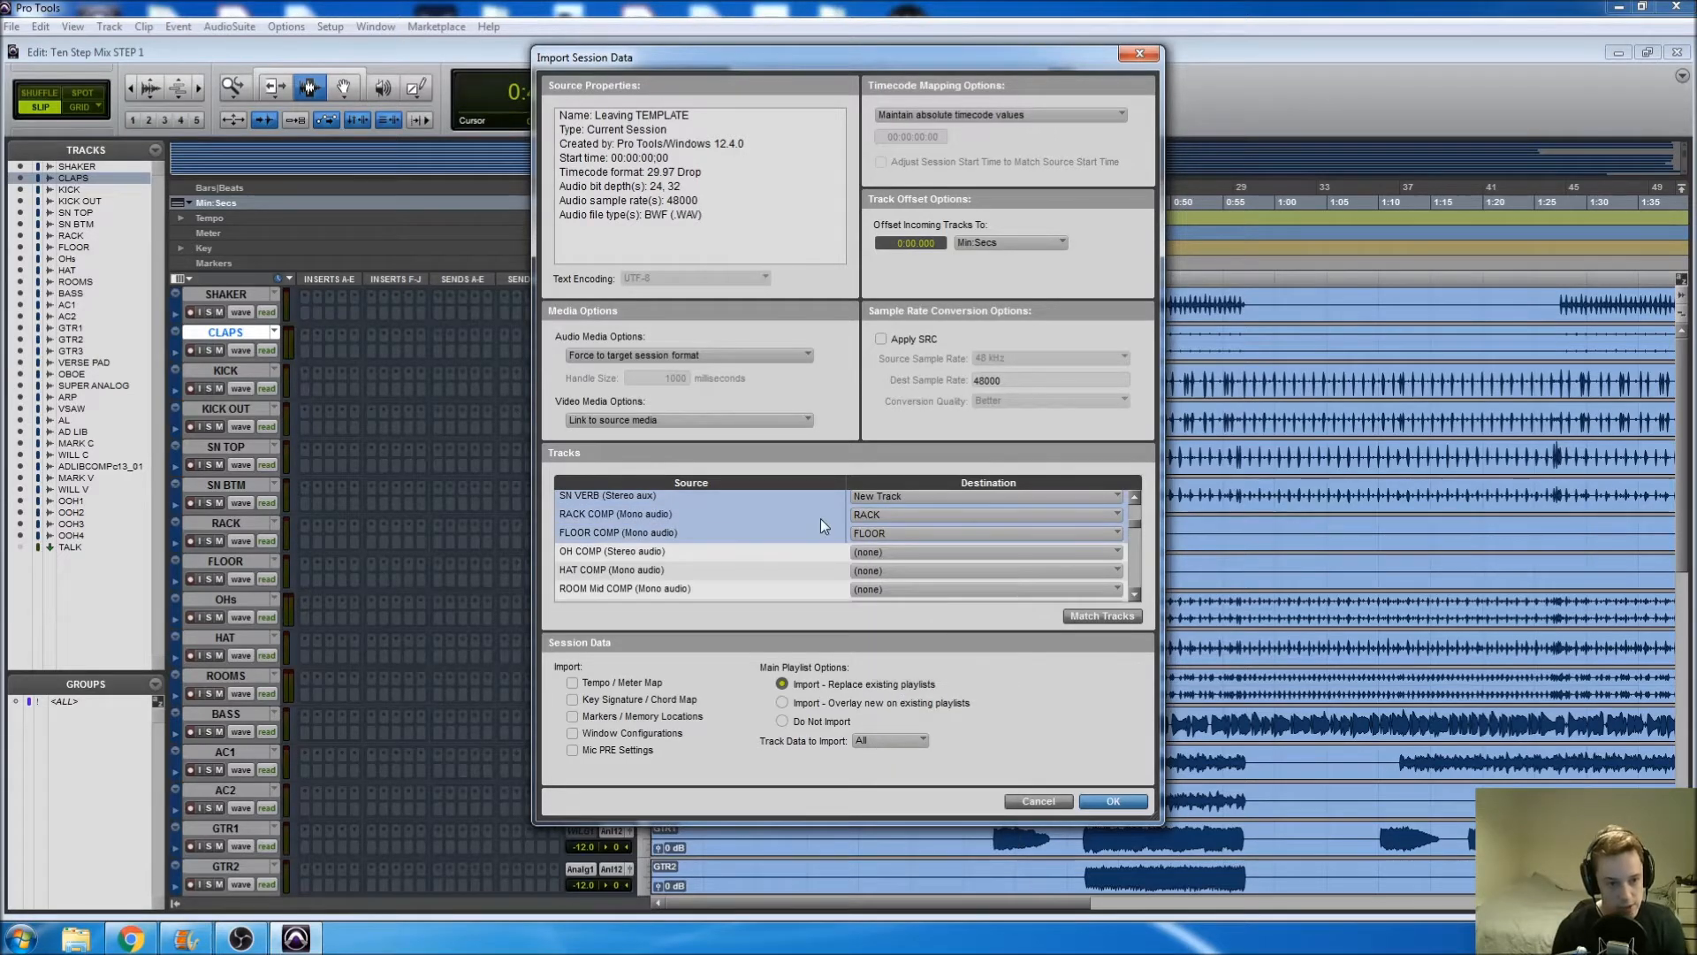
# Step: Assign the source tracks OH COMP and HAT COMP to the destinations OHs and HAT
pyautogui.scroll(-2, 808, 517)
pyautogui.click(879, 511)
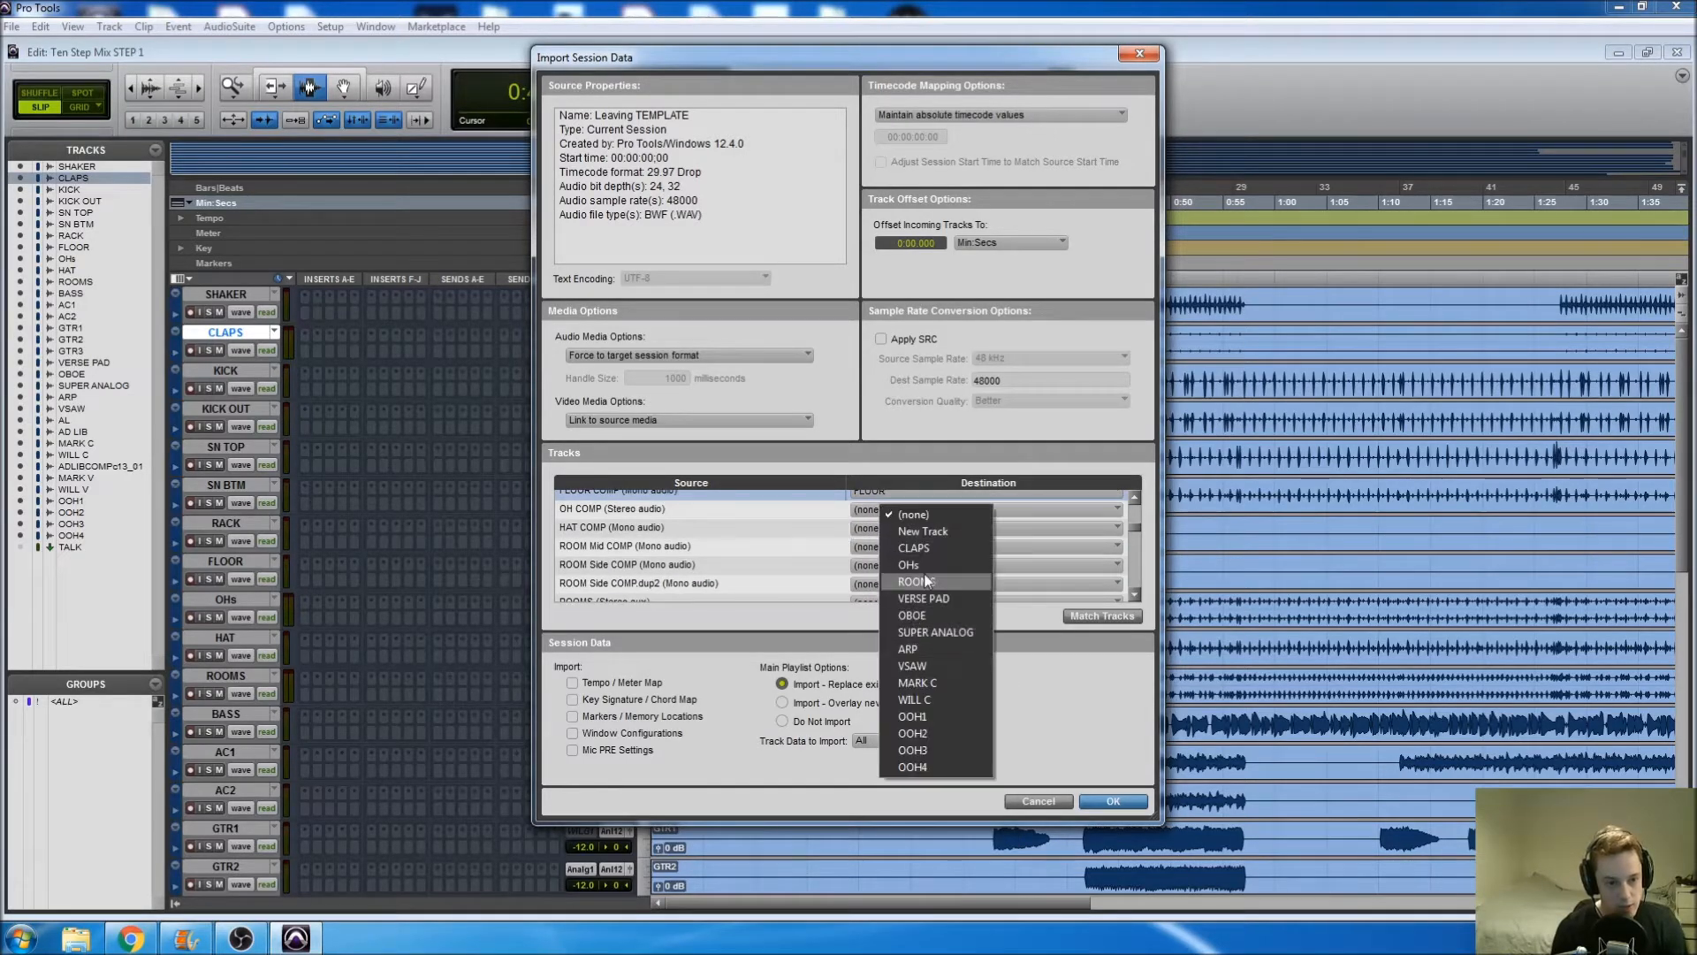
pyautogui.click(870, 559)
pyautogui.click(859, 530)
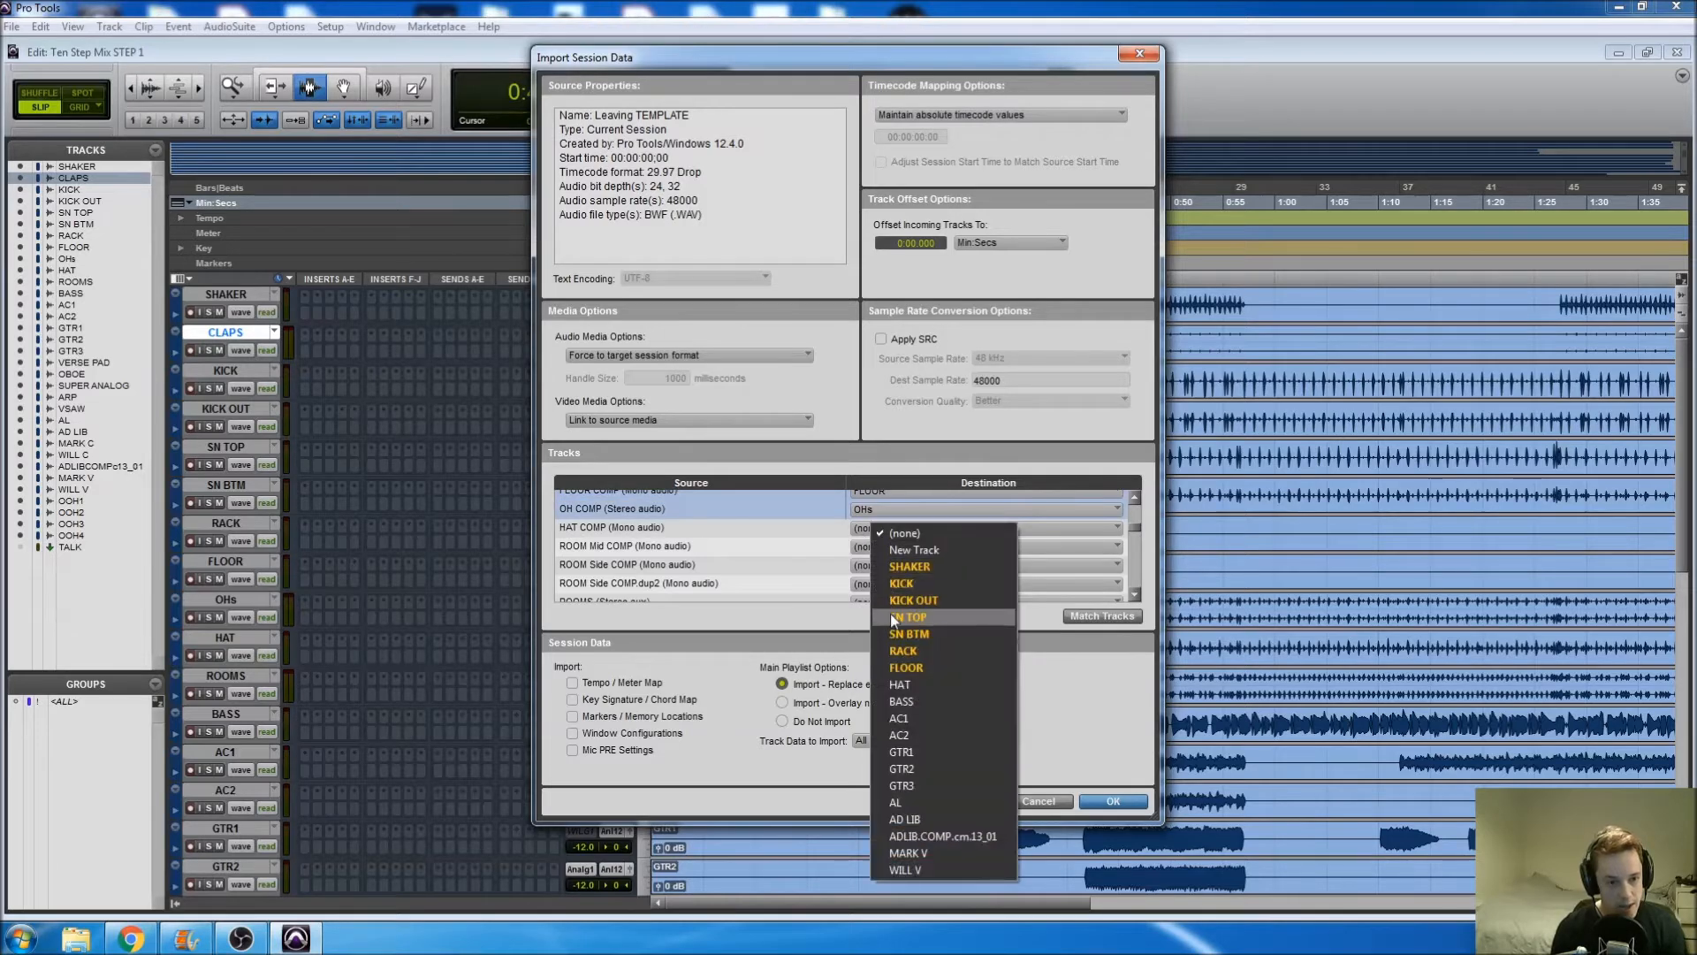
pyautogui.click(893, 686)
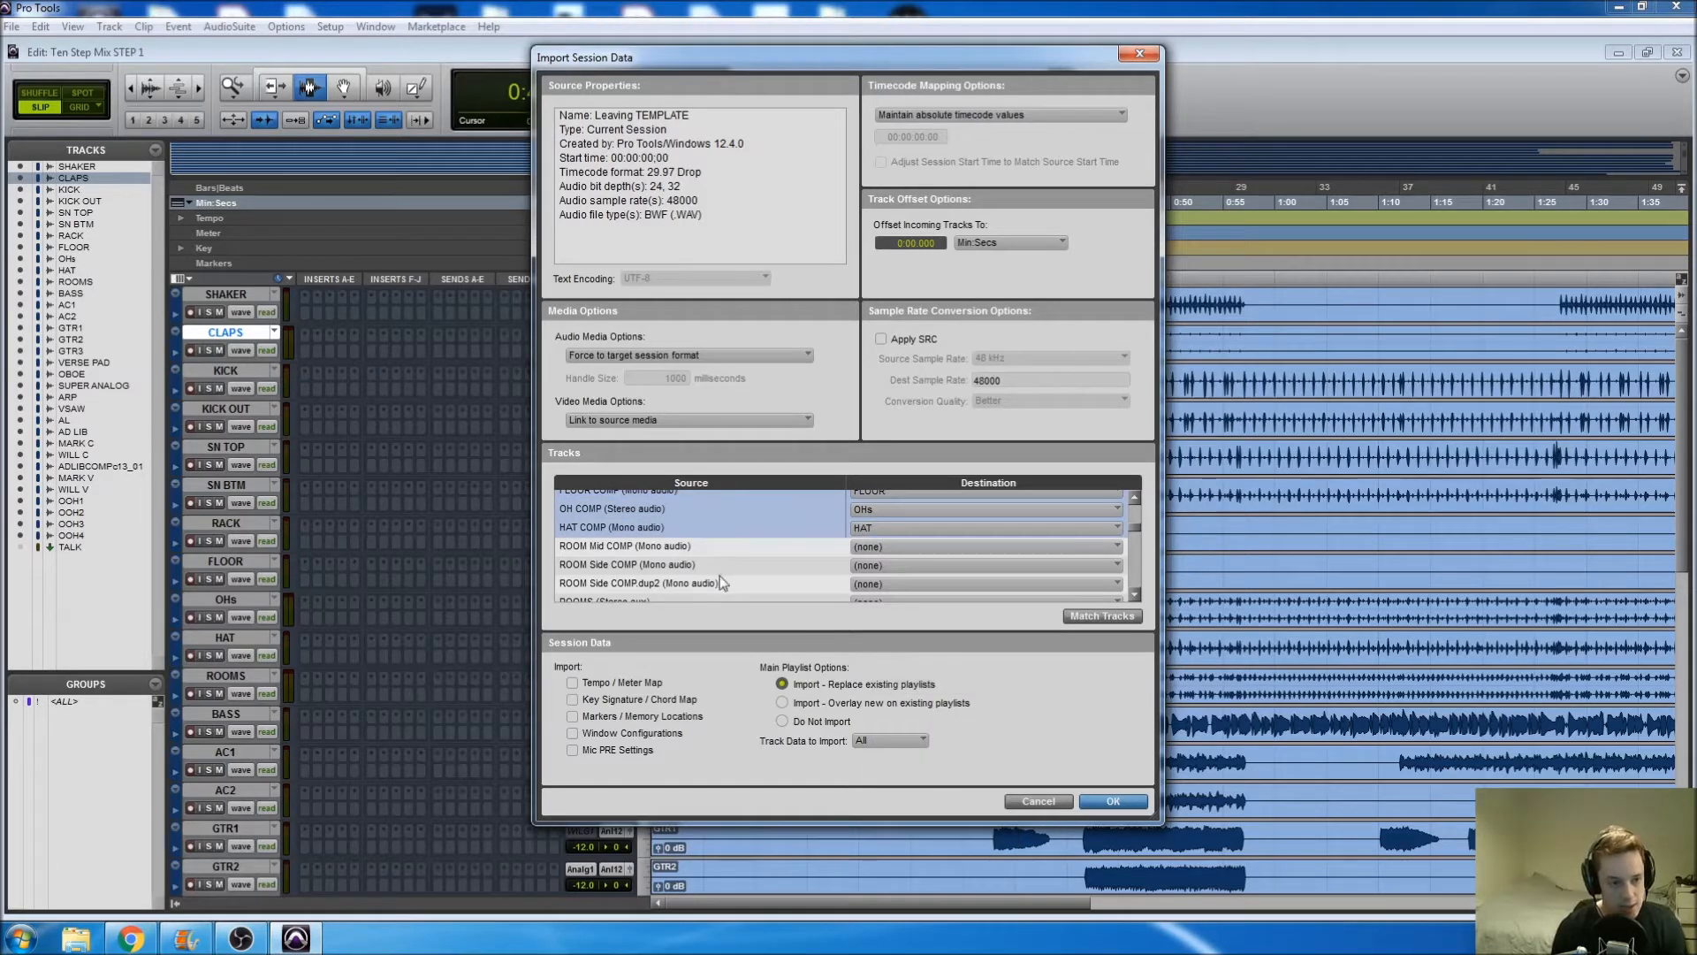
# Step: Set the ROOMS aux, DRUM COMP aux and DRUMS VCA master to import as new tracks
pyautogui.scroll(-1, 712, 571)
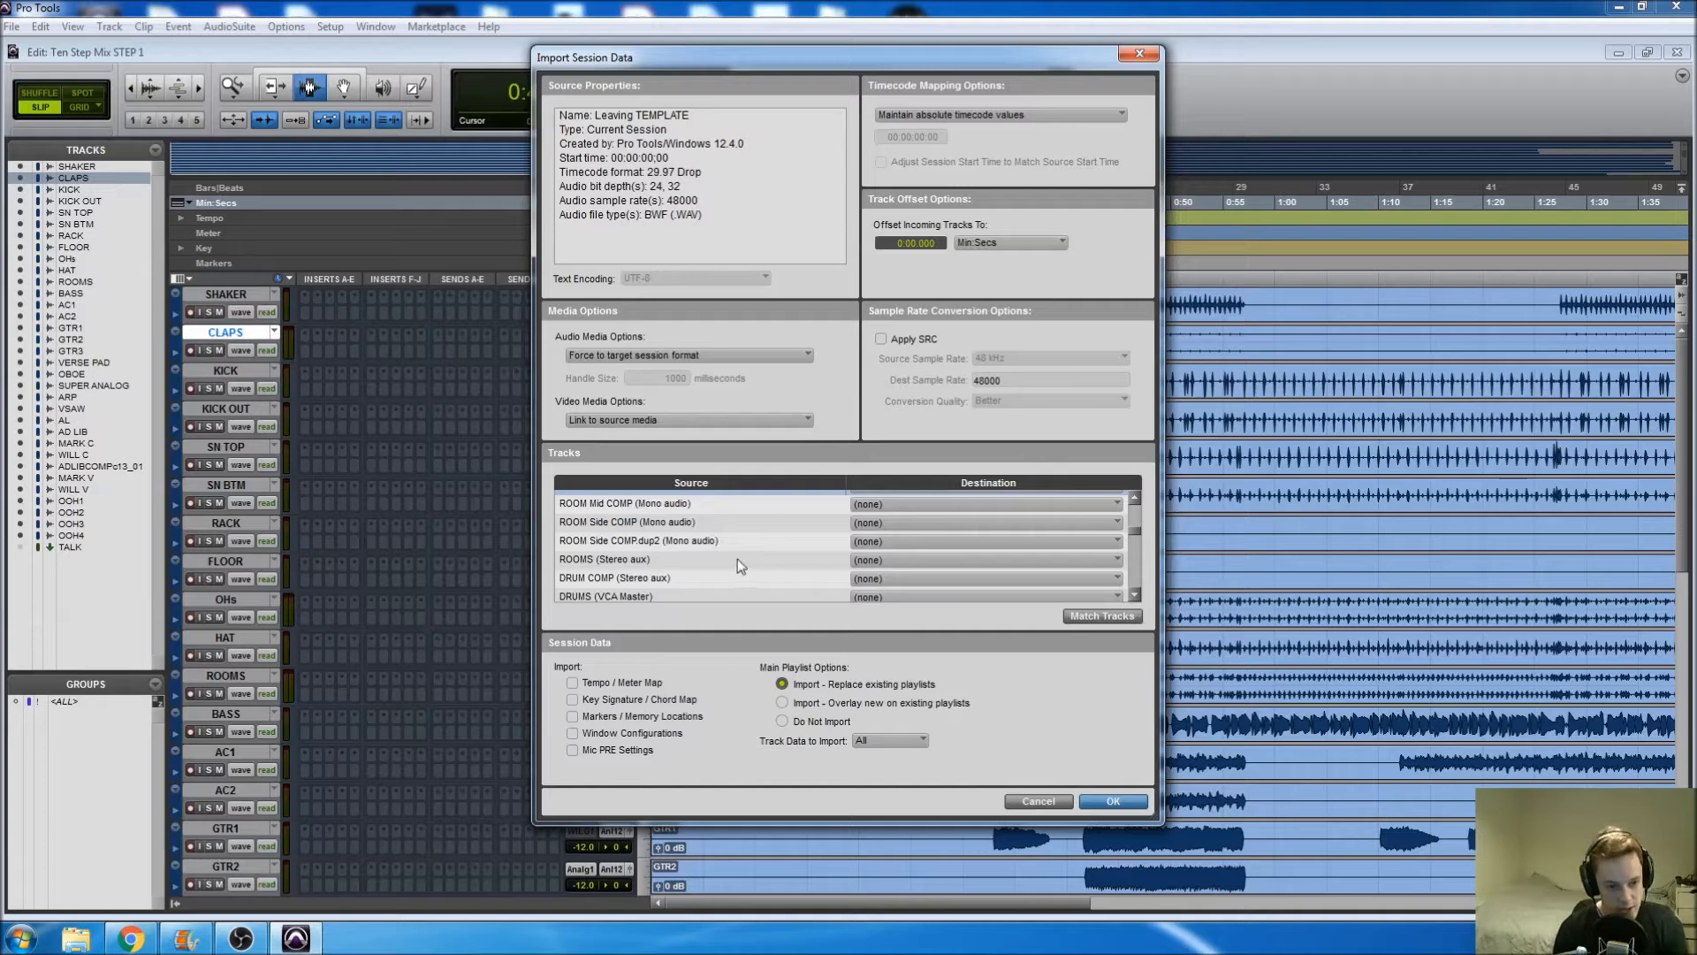
pyautogui.click(897, 566)
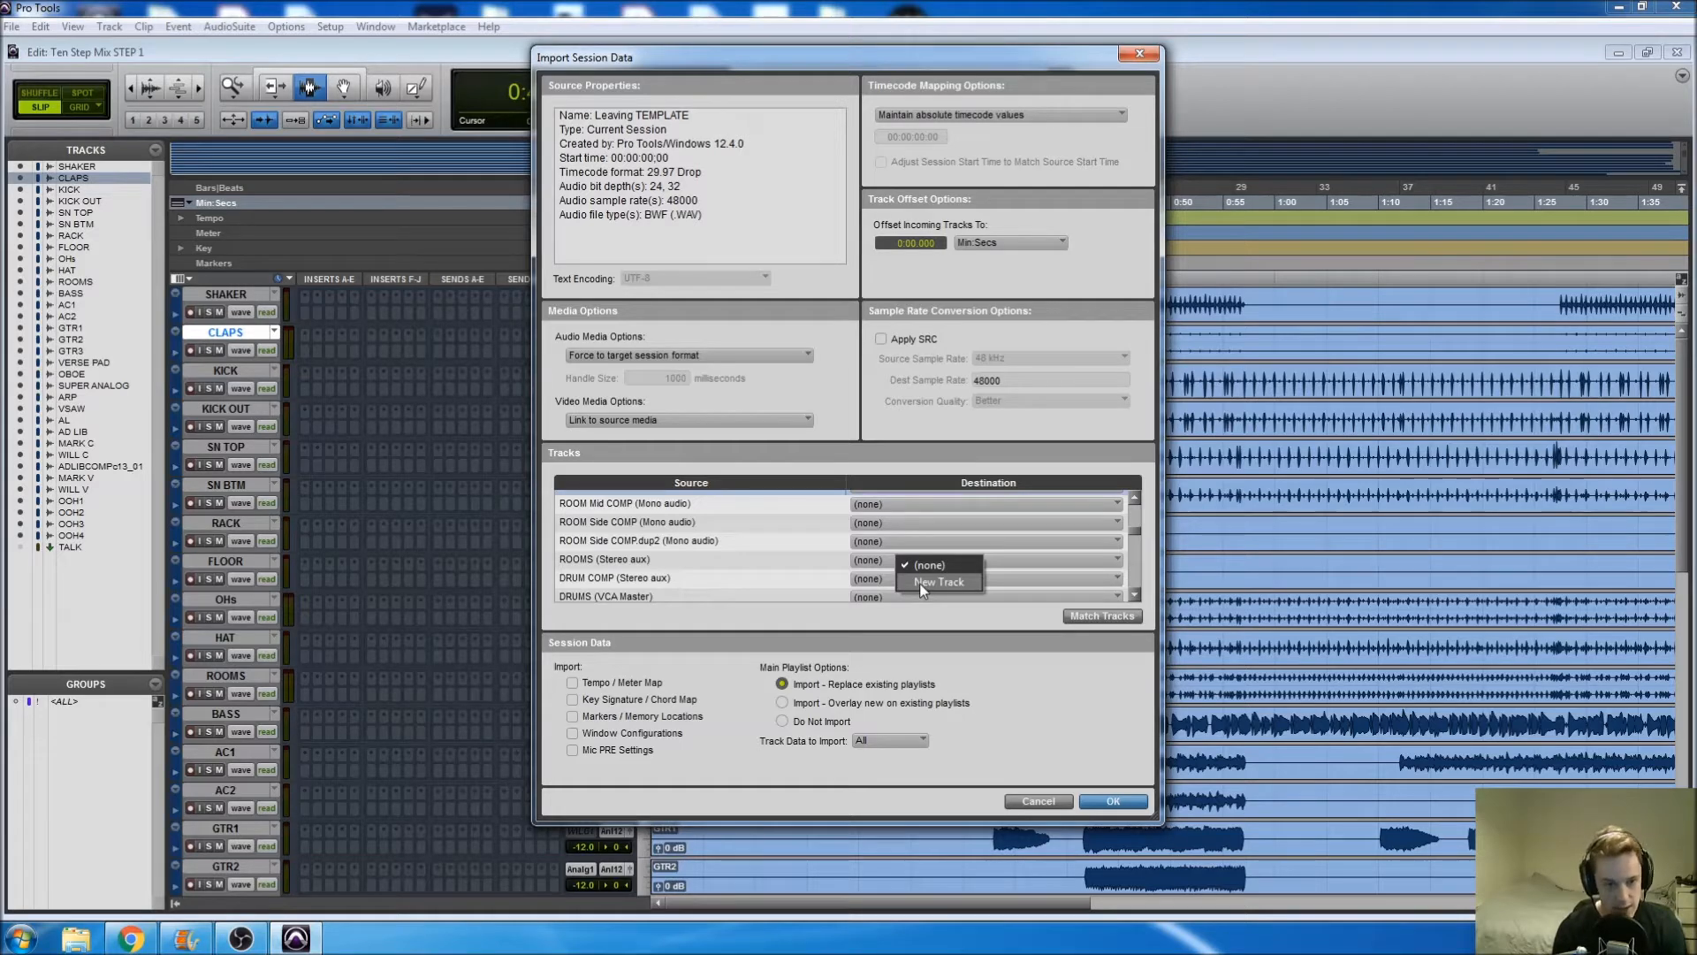
pyautogui.click(919, 582)
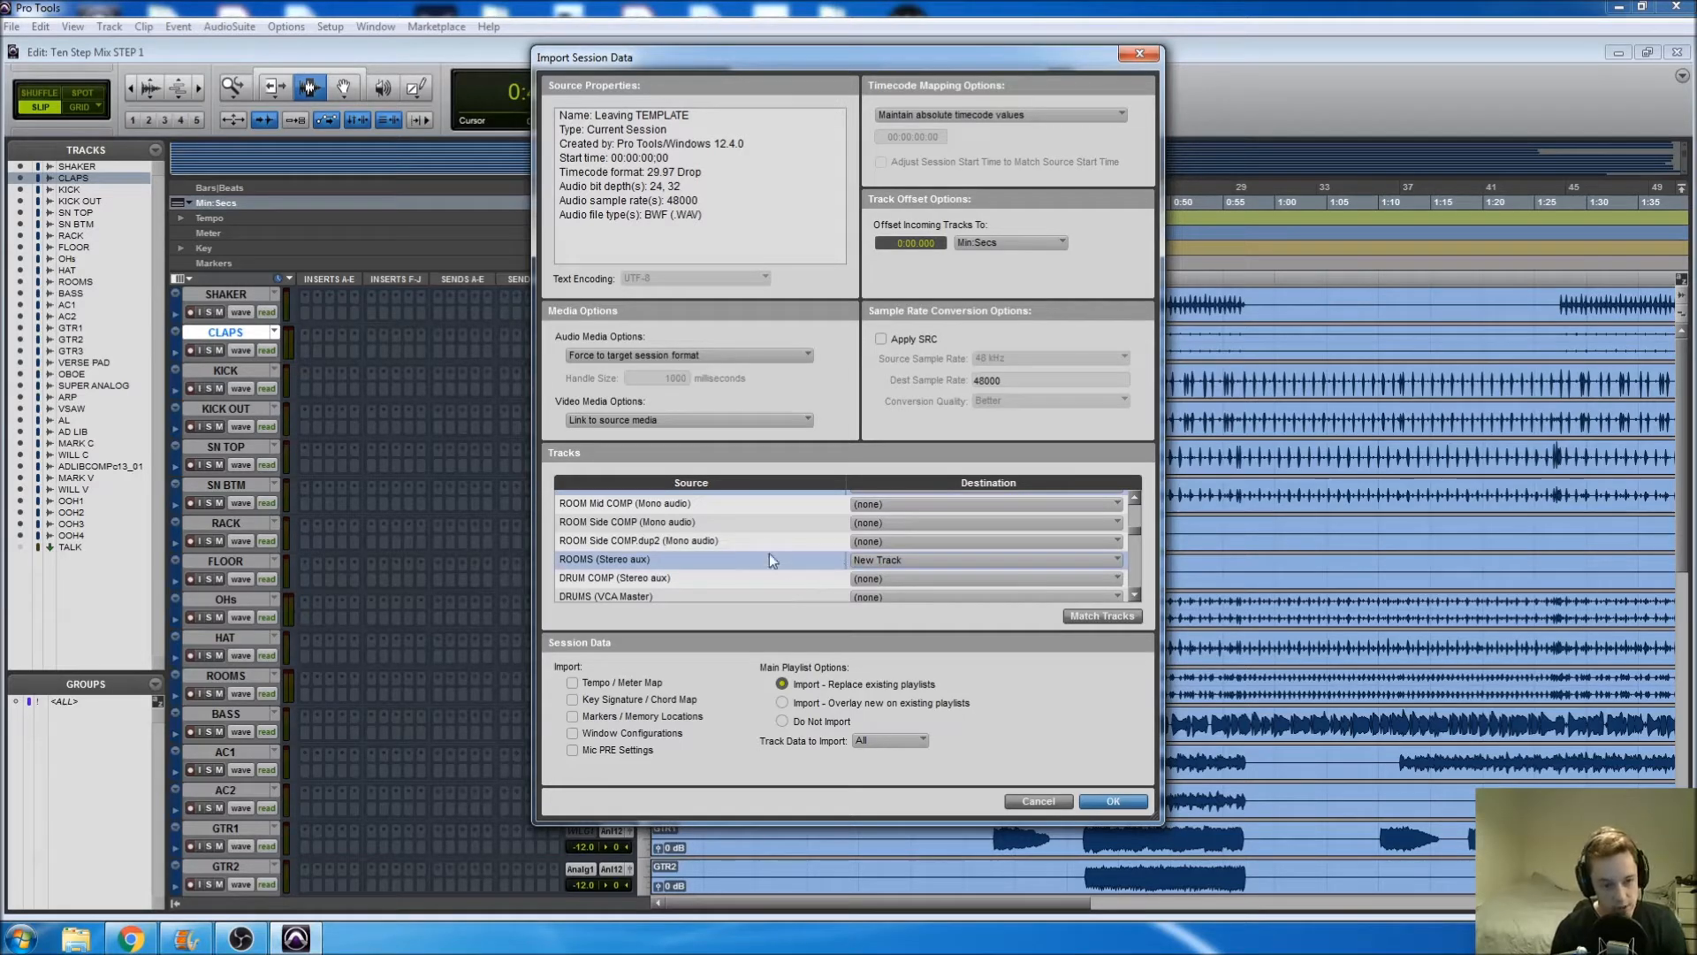
pyautogui.scroll(-2, 747, 545)
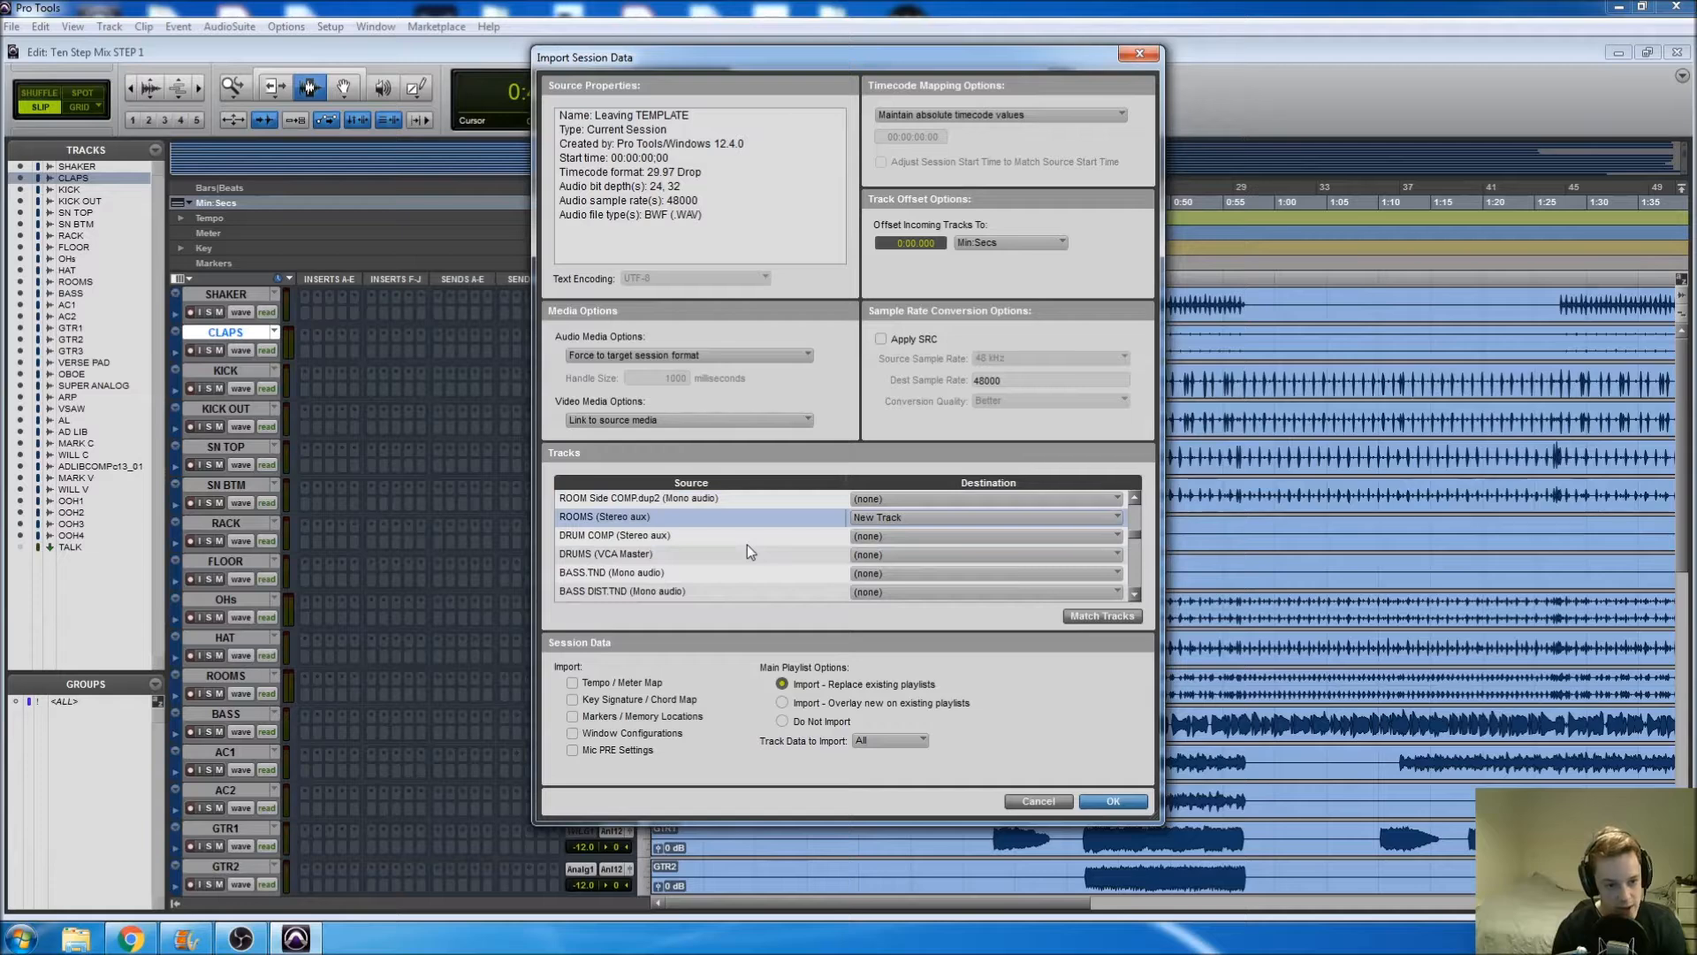
pyautogui.scroll(-2, 746, 544)
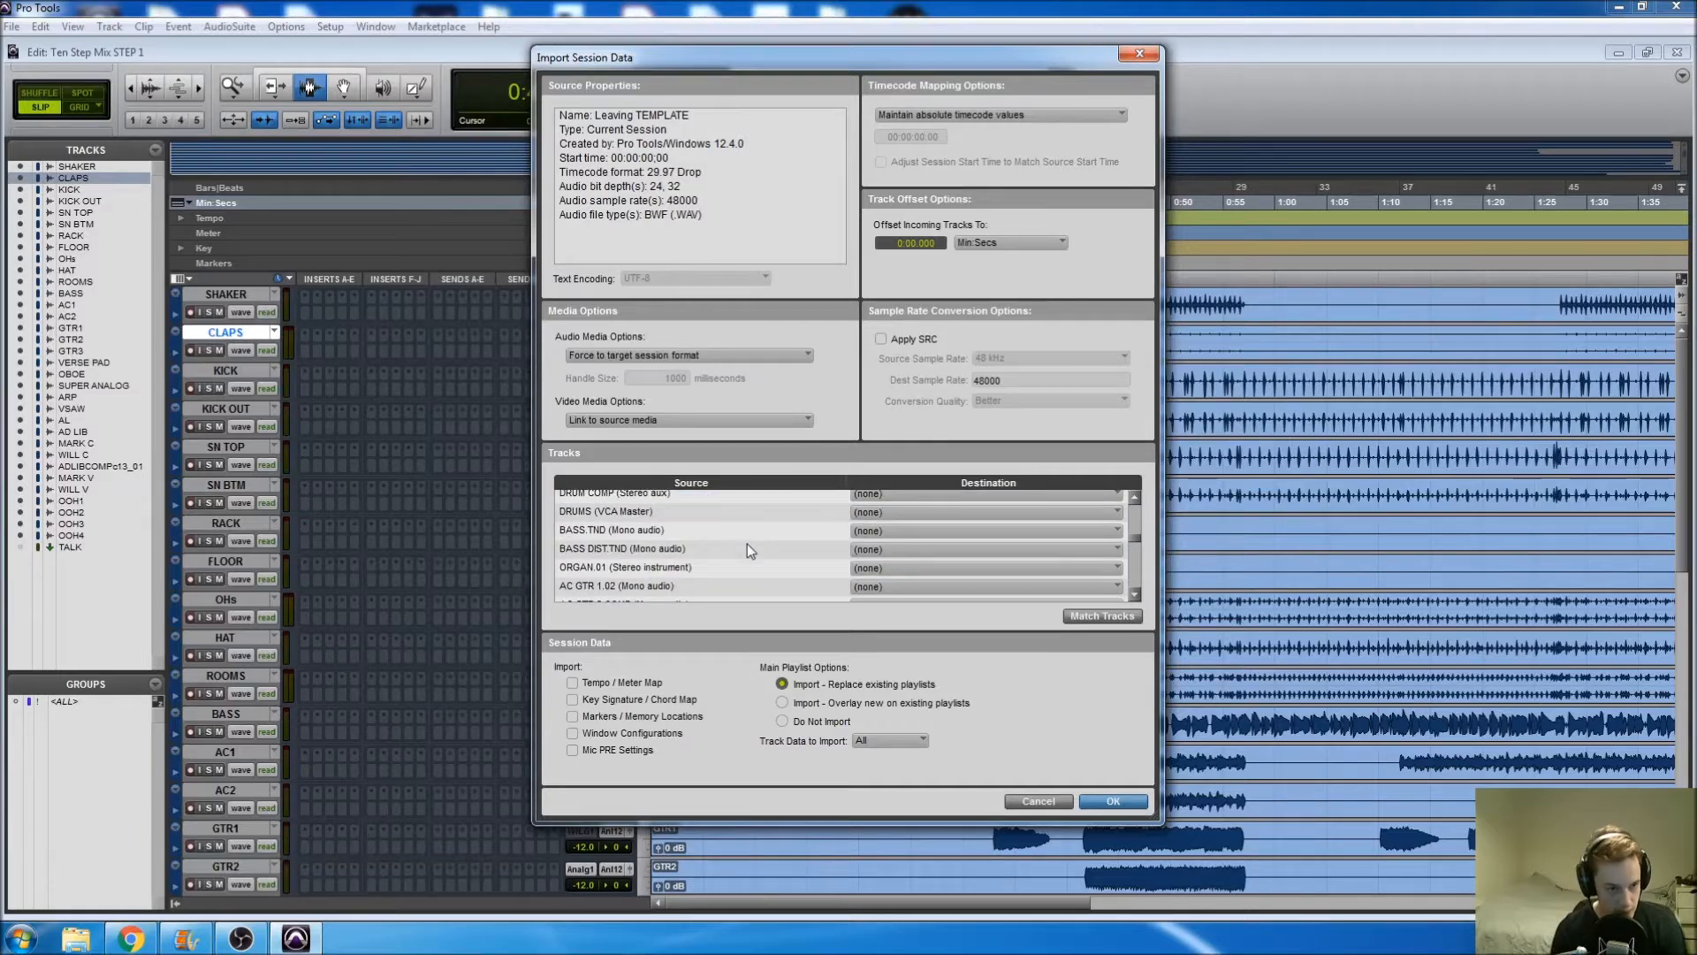
pyautogui.click(807, 500)
pyautogui.click(789, 511)
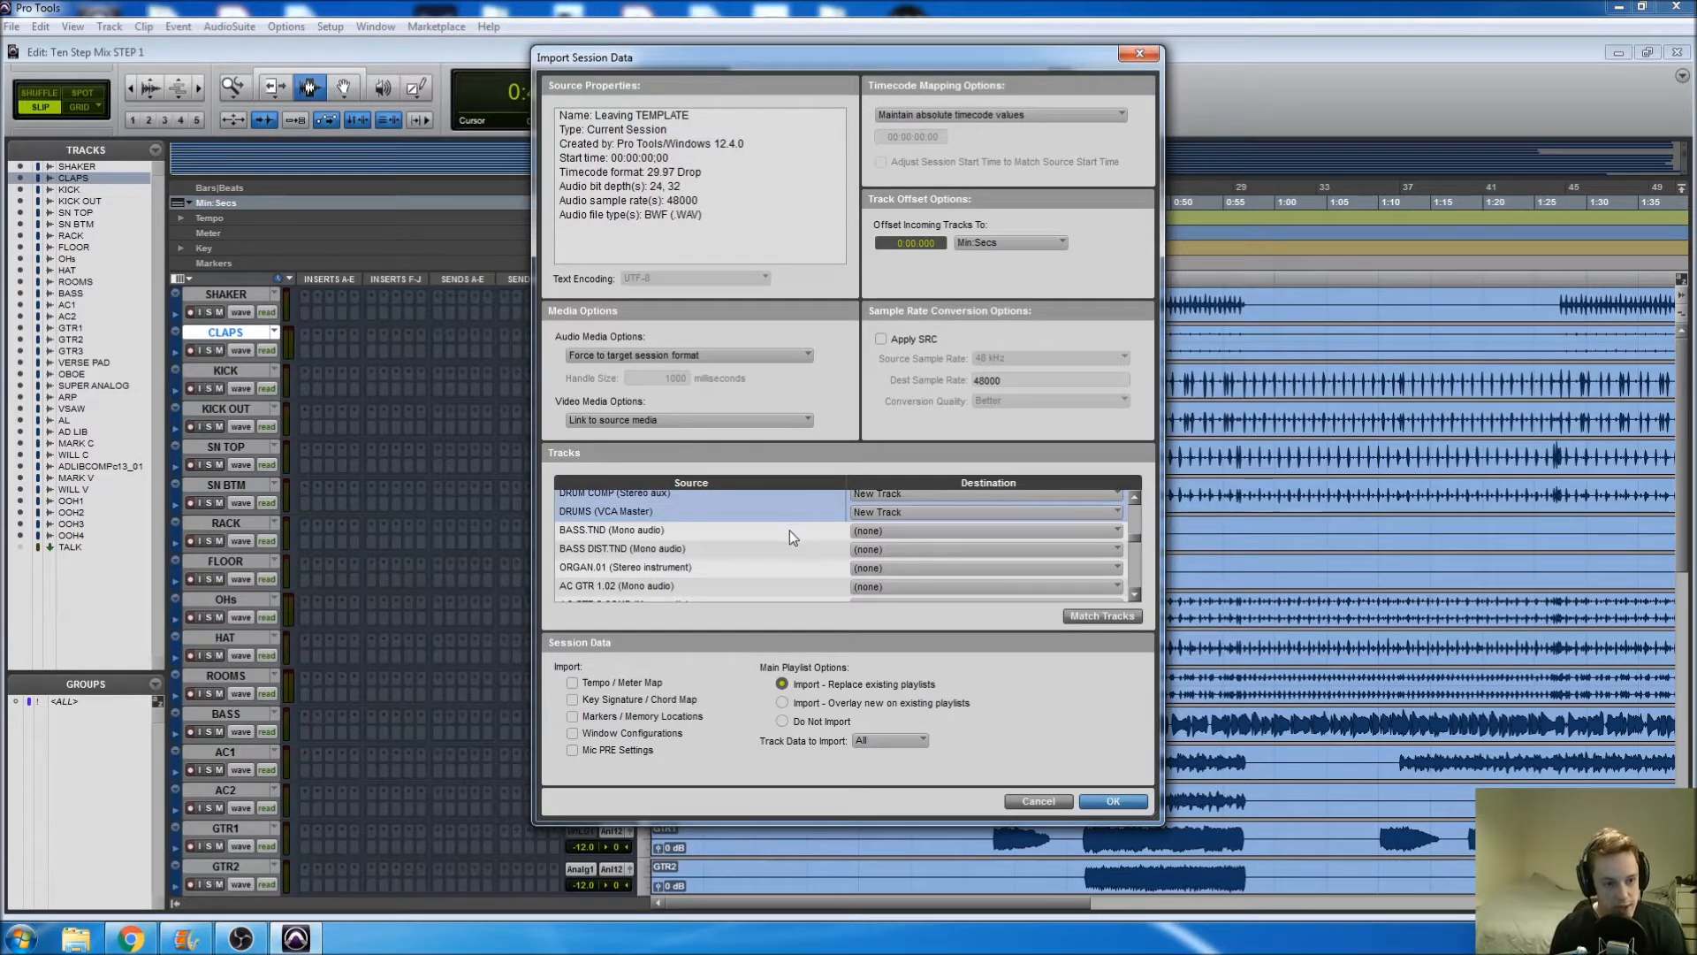
# Step: Assign the source track BASS.TND to the destination BASS
pyautogui.click(875, 531)
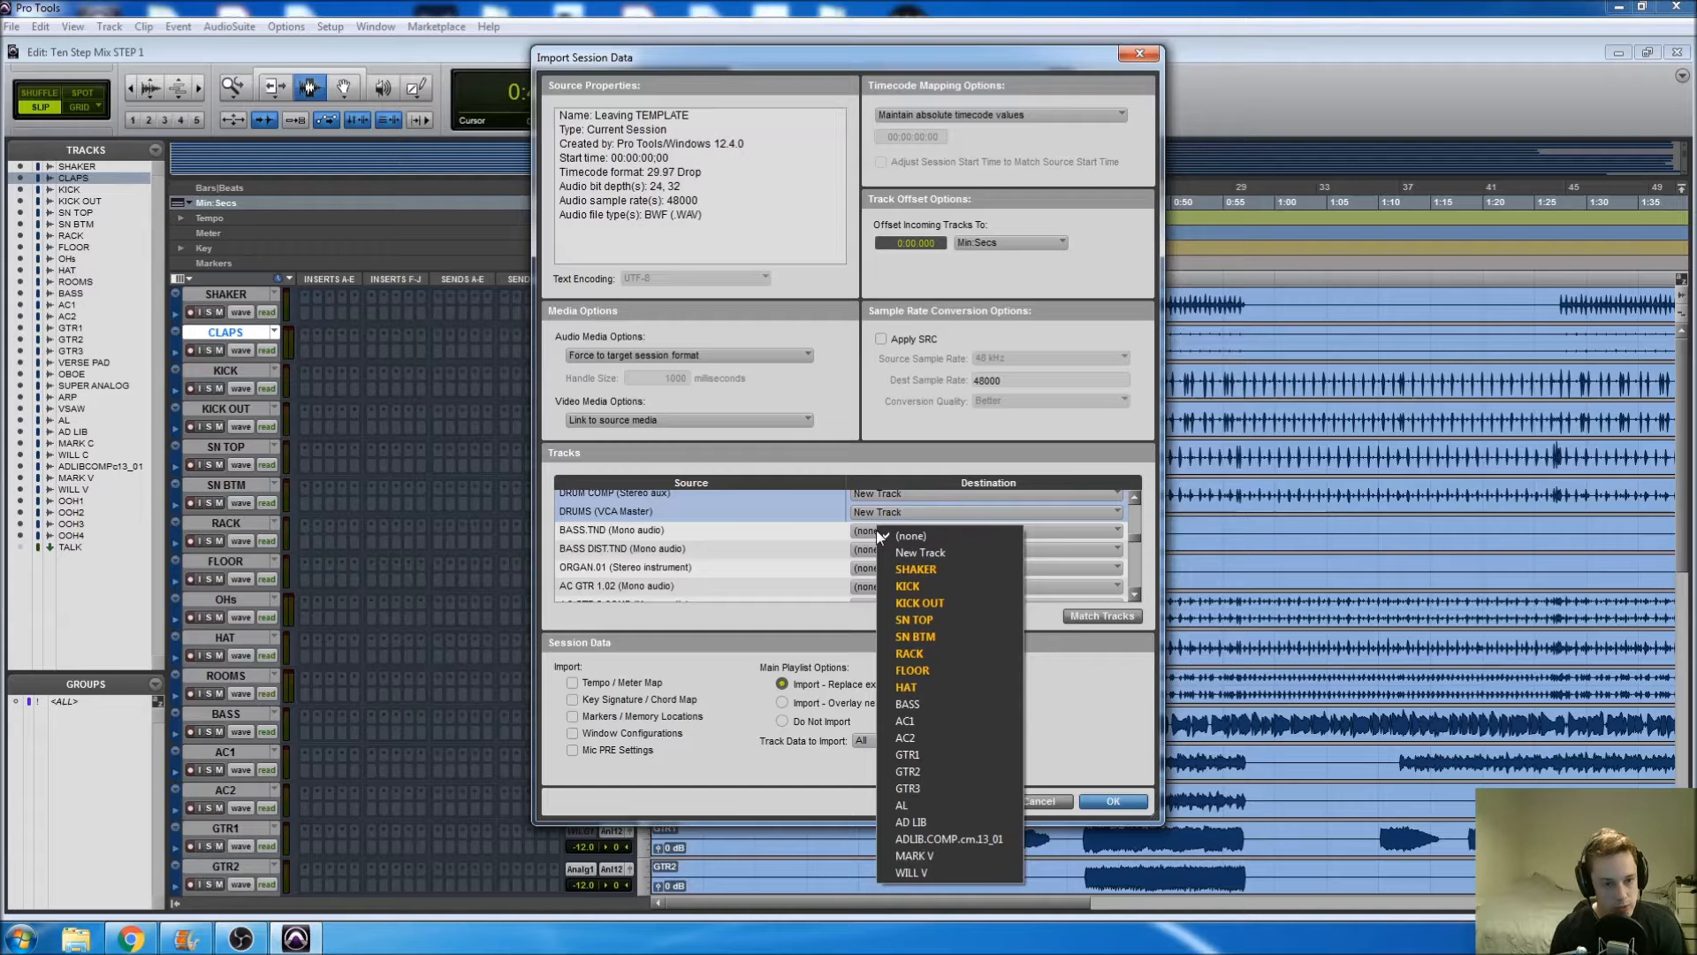
pyautogui.click(907, 703)
pyautogui.scroll(-1, 787, 552)
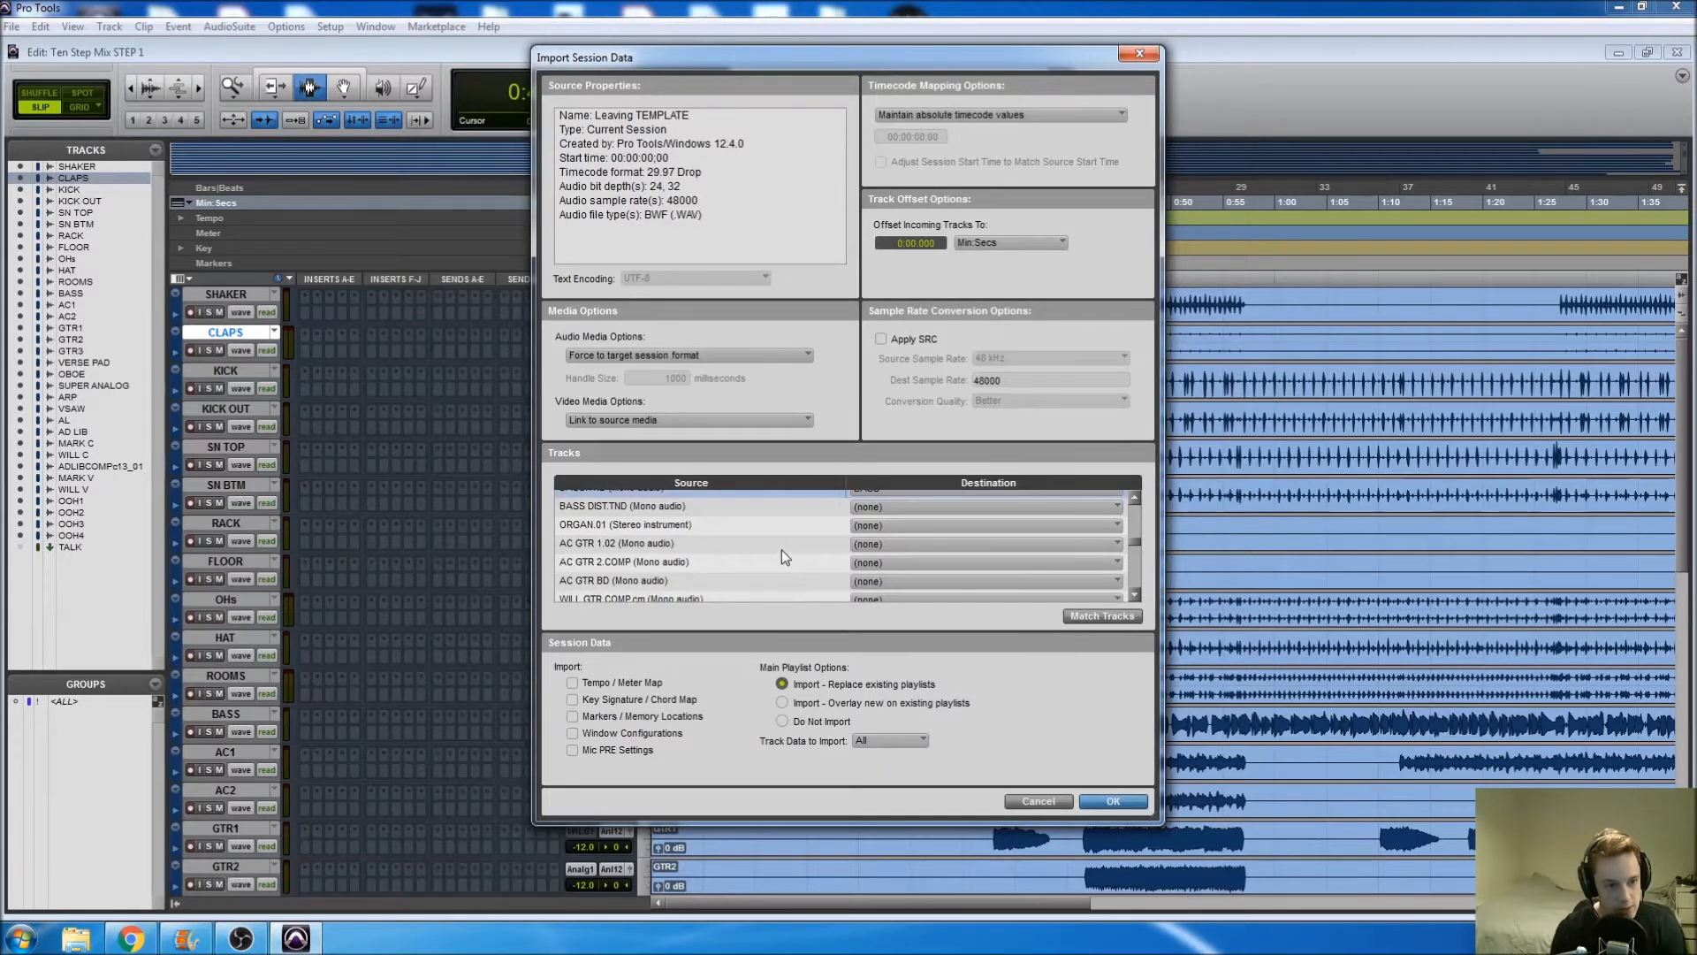
# Step: Assign the source tracks AC GTR 1.02 and WILL GTR.COMP.cm to the destinations AC1 and GTR1
pyautogui.click(865, 544)
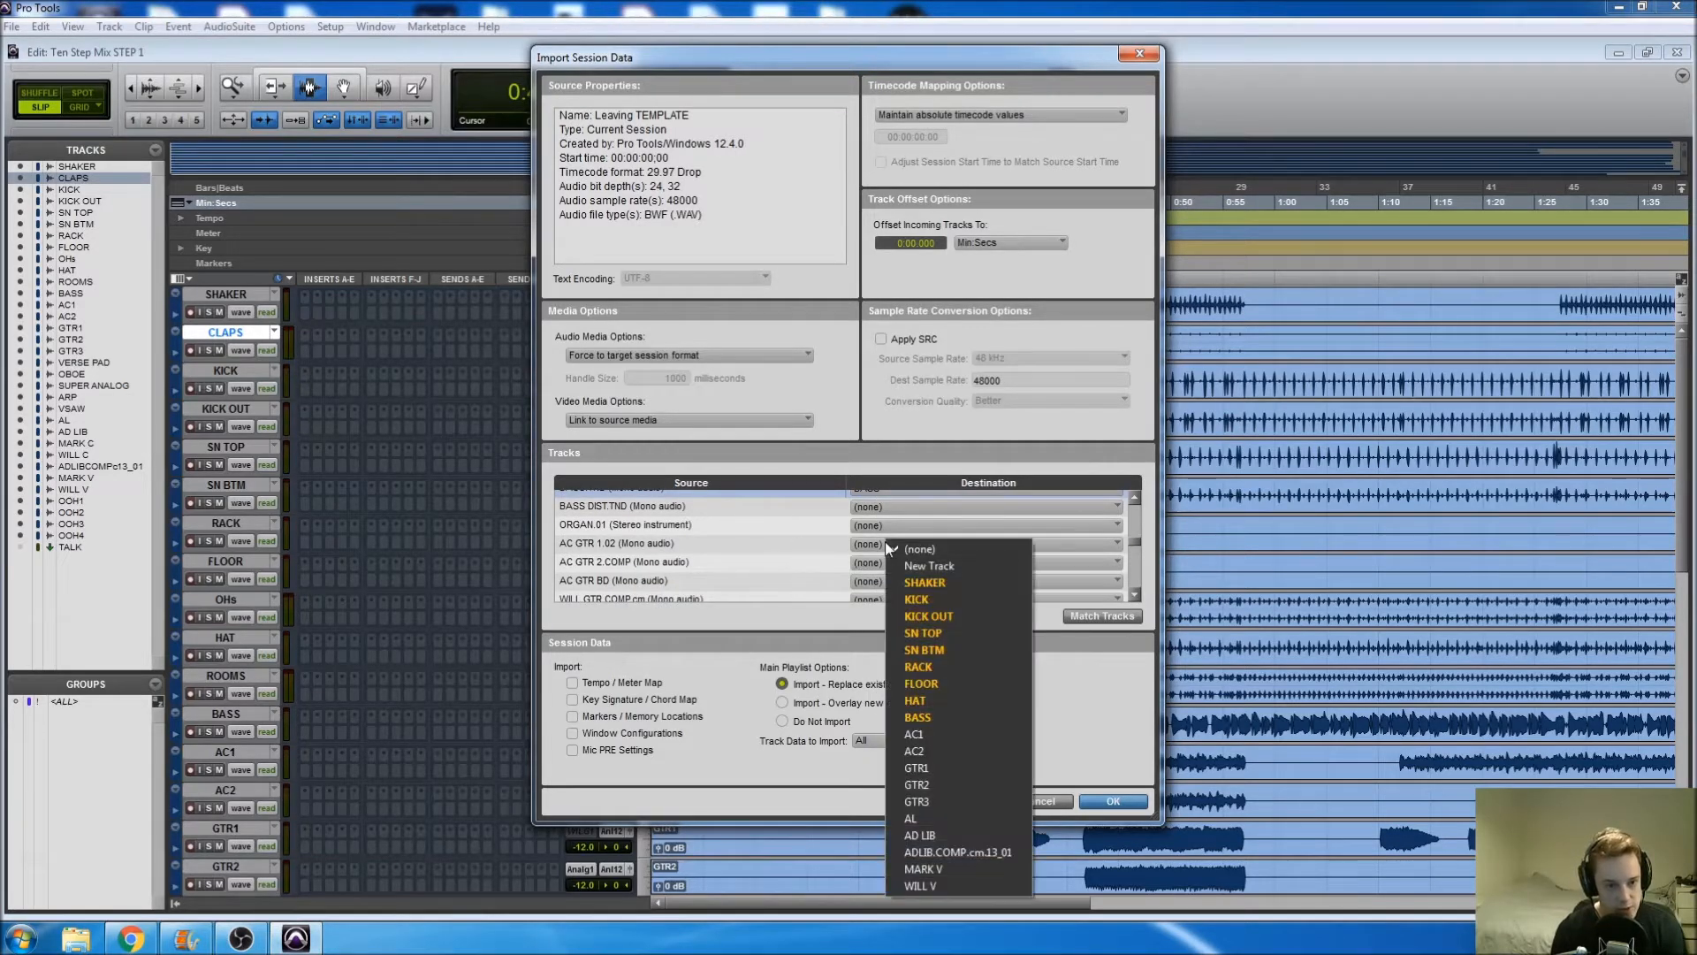
pyautogui.click(914, 734)
pyautogui.scroll(-1, 798, 554)
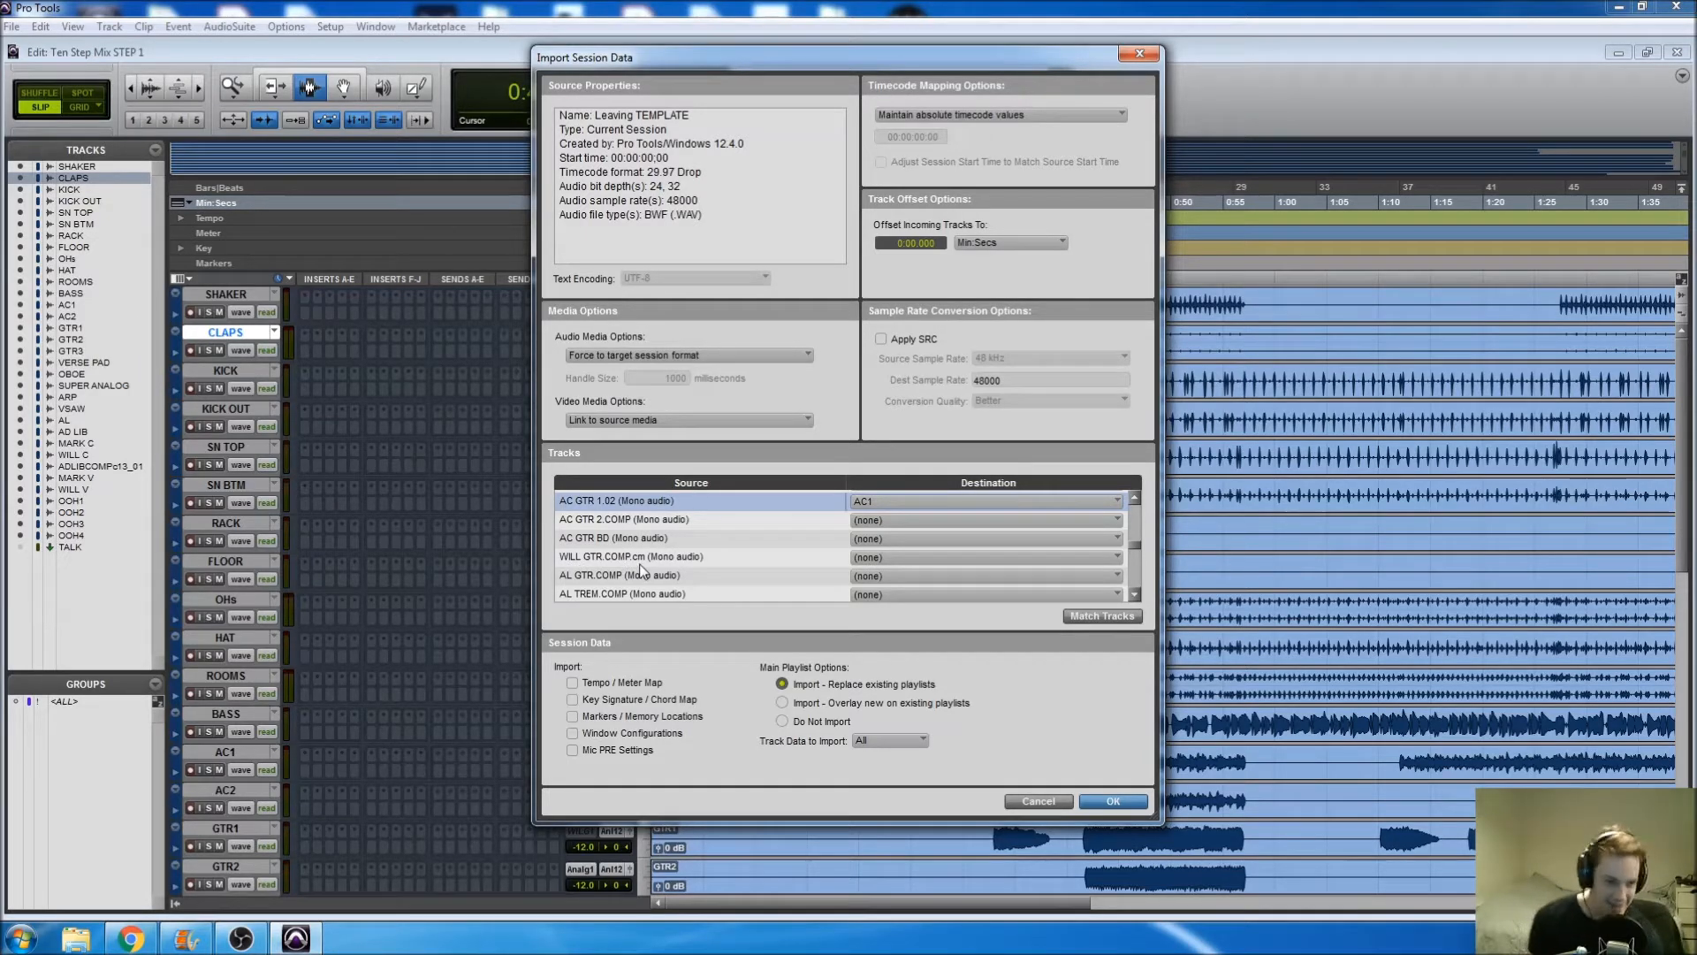
pyautogui.click(874, 557)
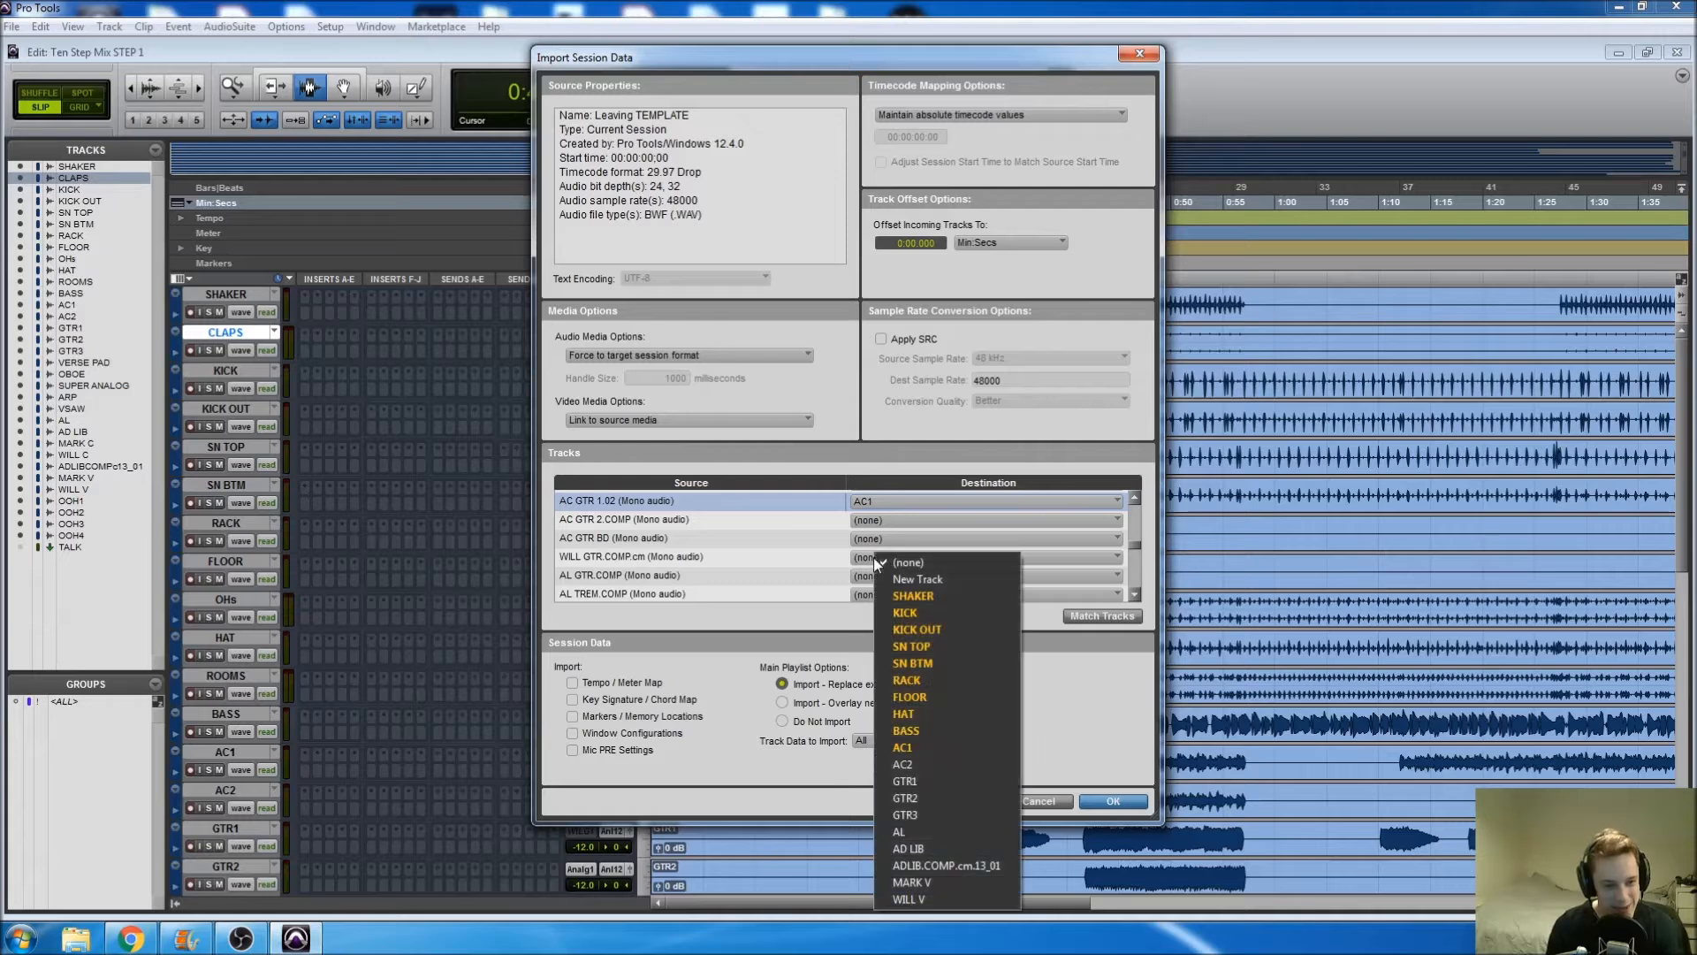
pyautogui.click(904, 778)
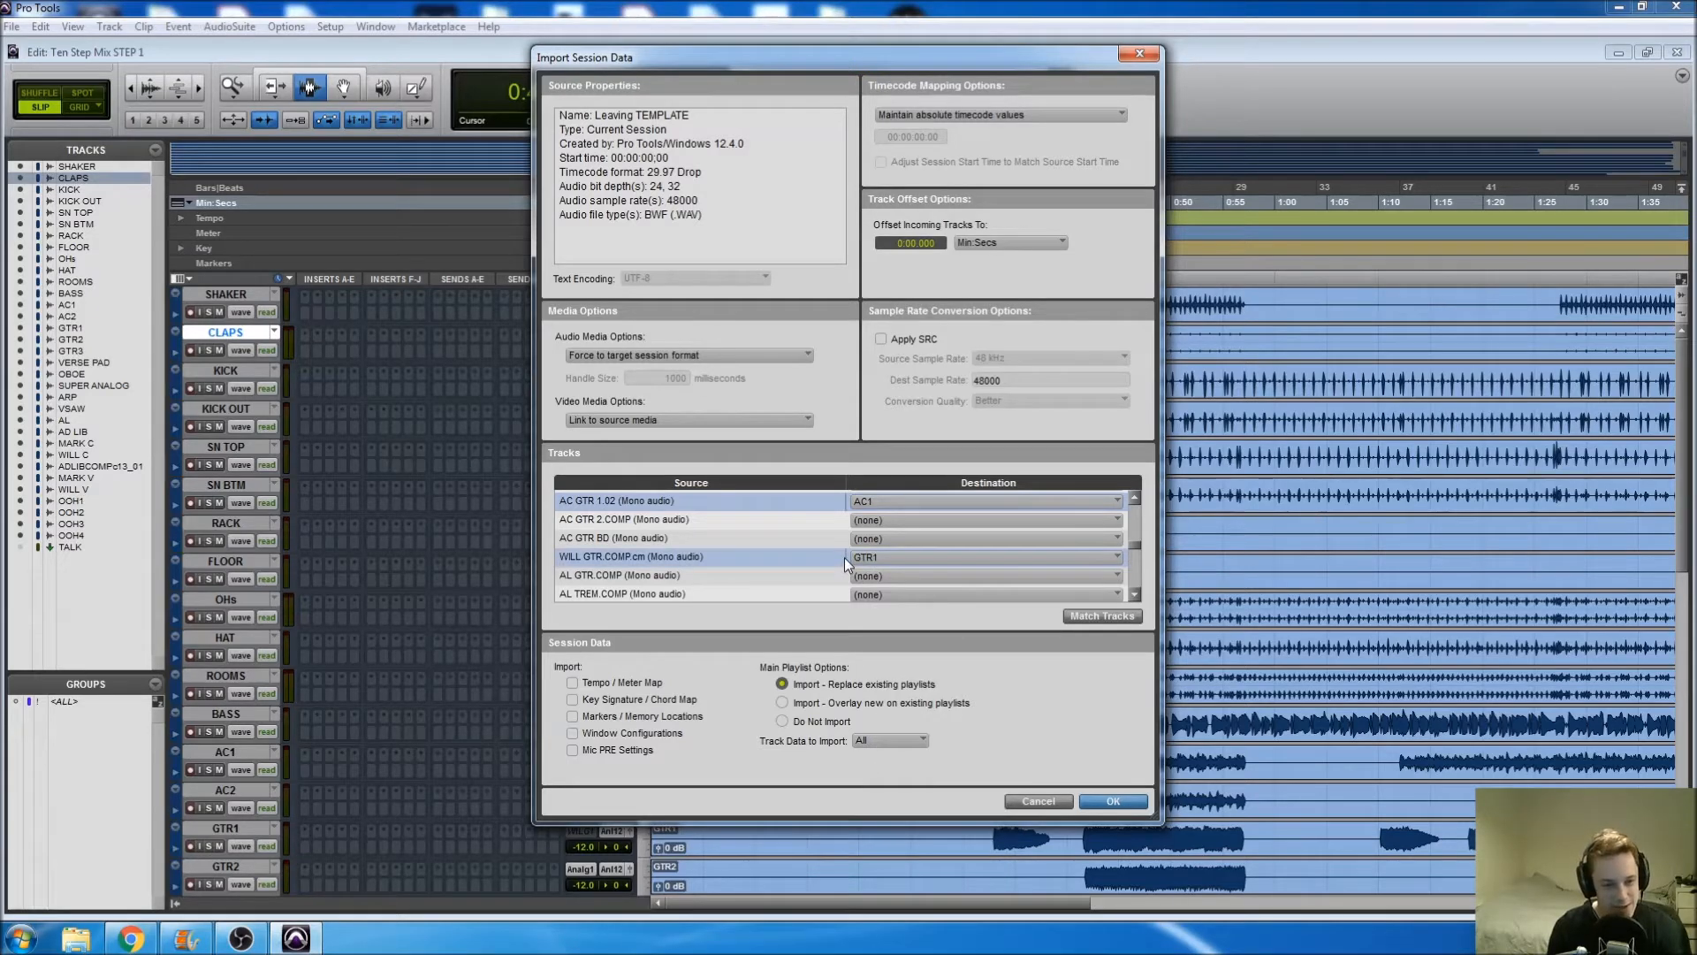
# Step: Set the VERB aux, DLY aux and GTRs VCA master to import as new tracks
pyautogui.scroll(-1, 845, 557)
pyautogui.scroll(-1, 835, 555)
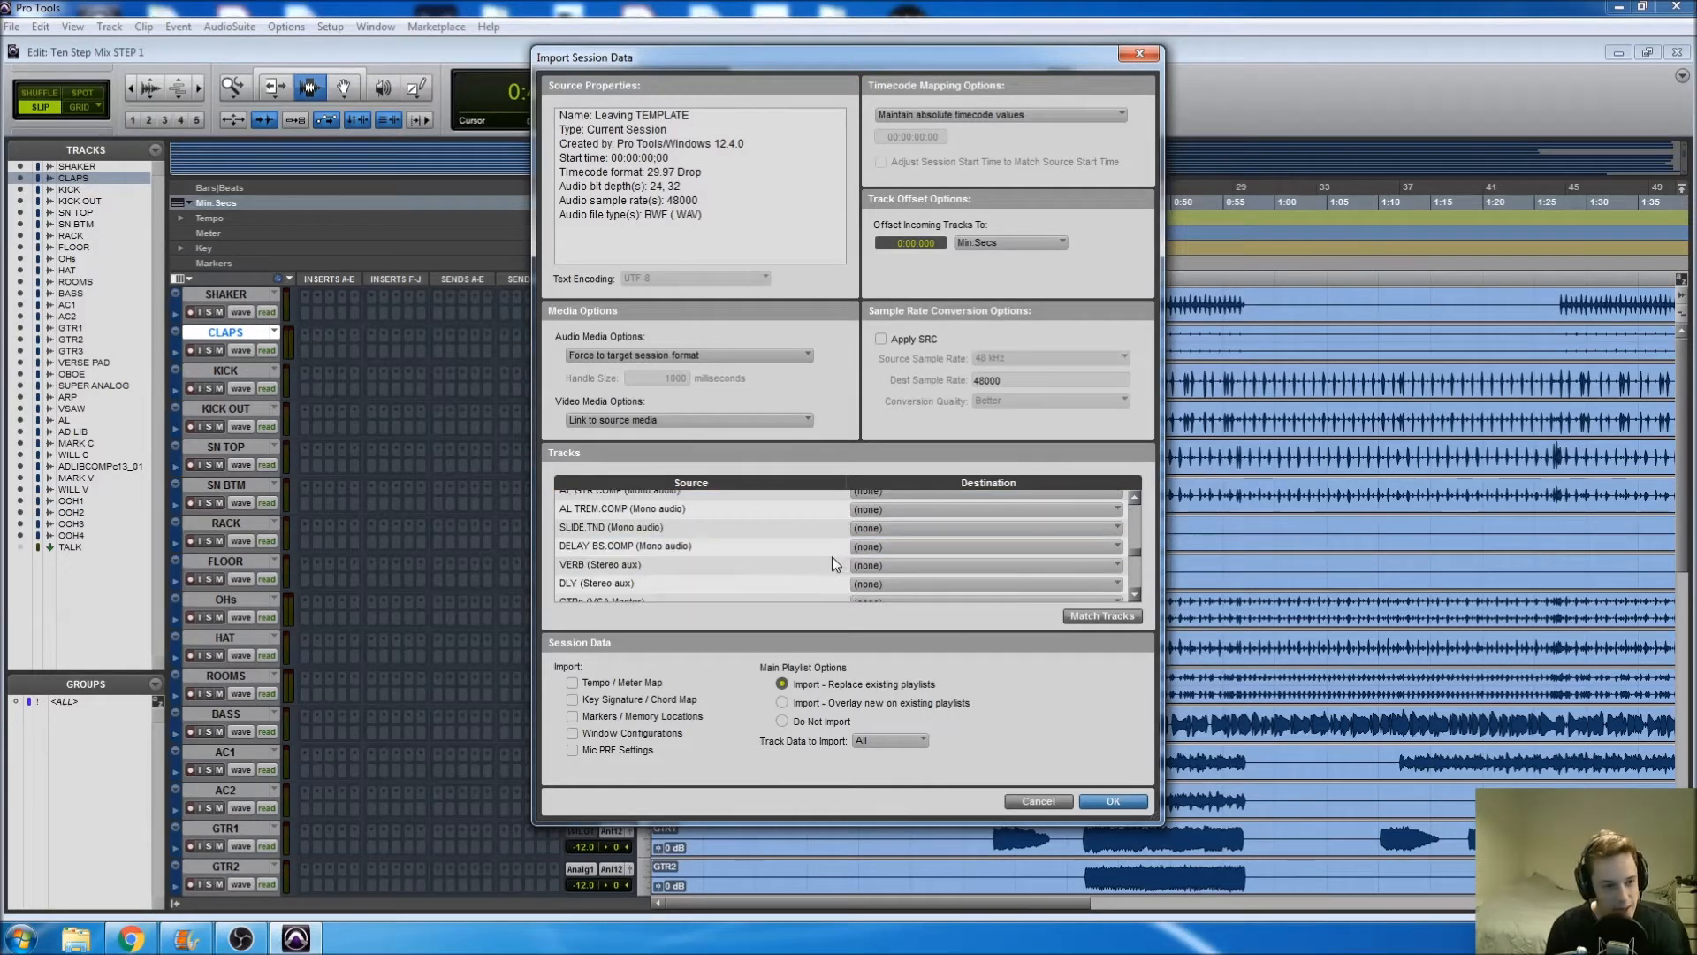
pyautogui.click(778, 563)
pyautogui.keyDown('shift'); pyautogui.click(765, 584); pyautogui.keyUp('shift')
pyautogui.scroll(-1, 766, 573)
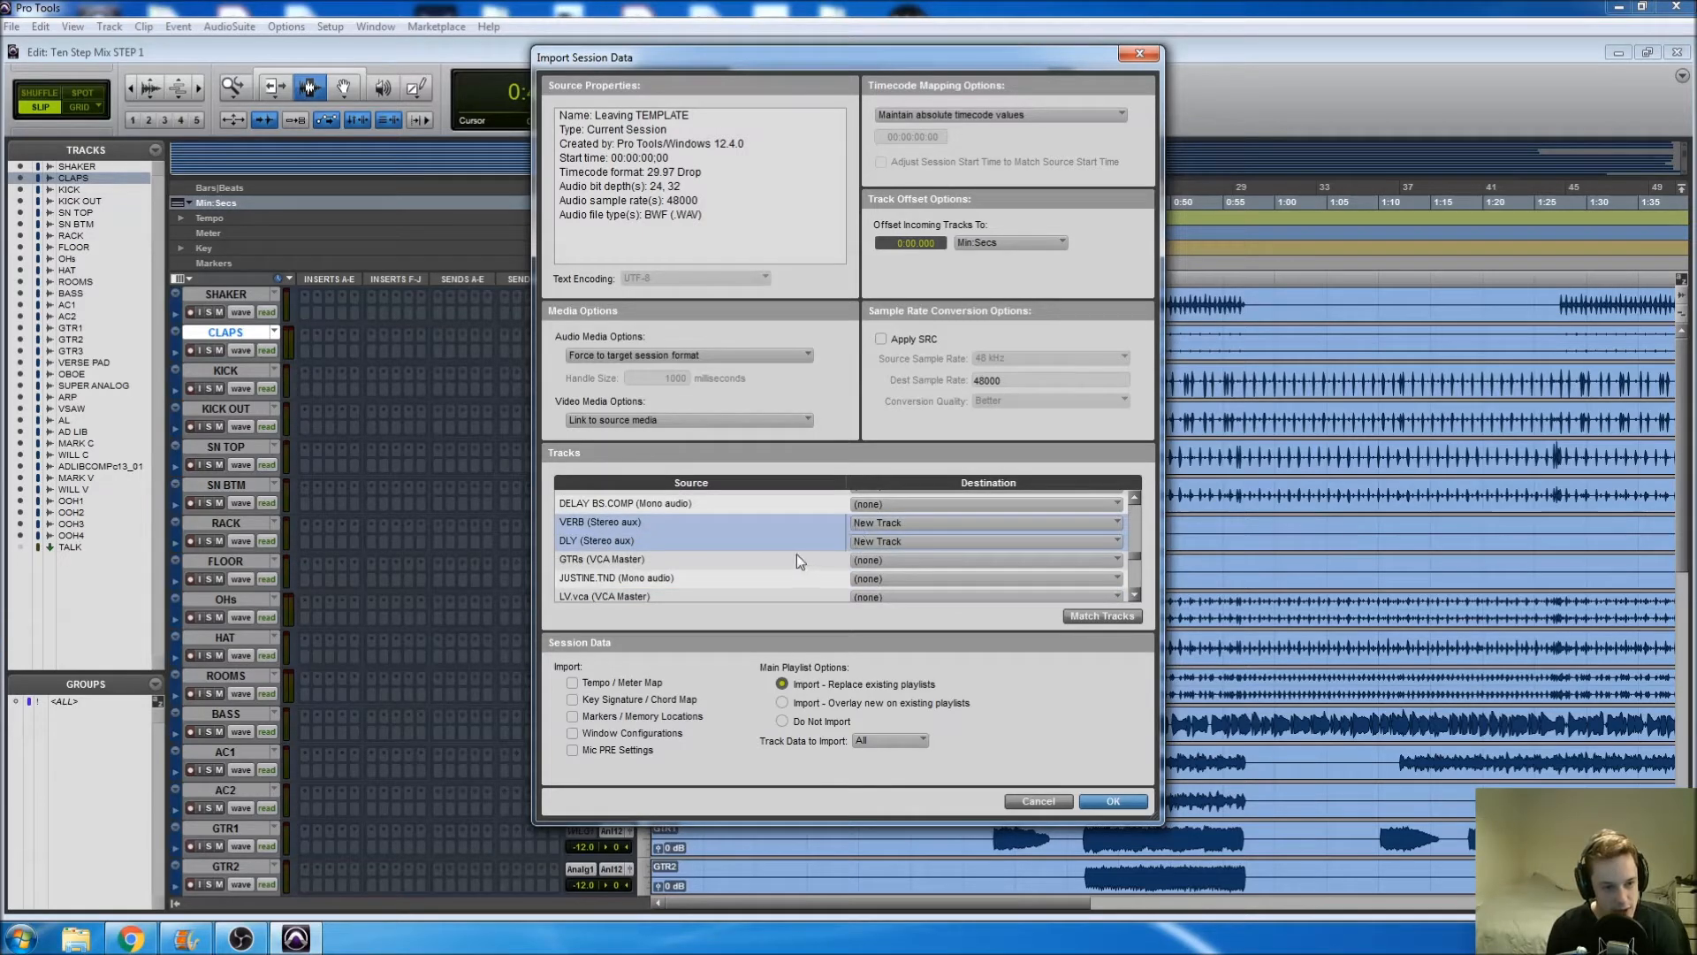
pyautogui.keyDown('shift'); pyautogui.click(792, 559); pyautogui.keyUp('shift')
# Step: Assign the source track JUSTINE.TND to the destination AL
pyautogui.scroll(-2, 915, 573)
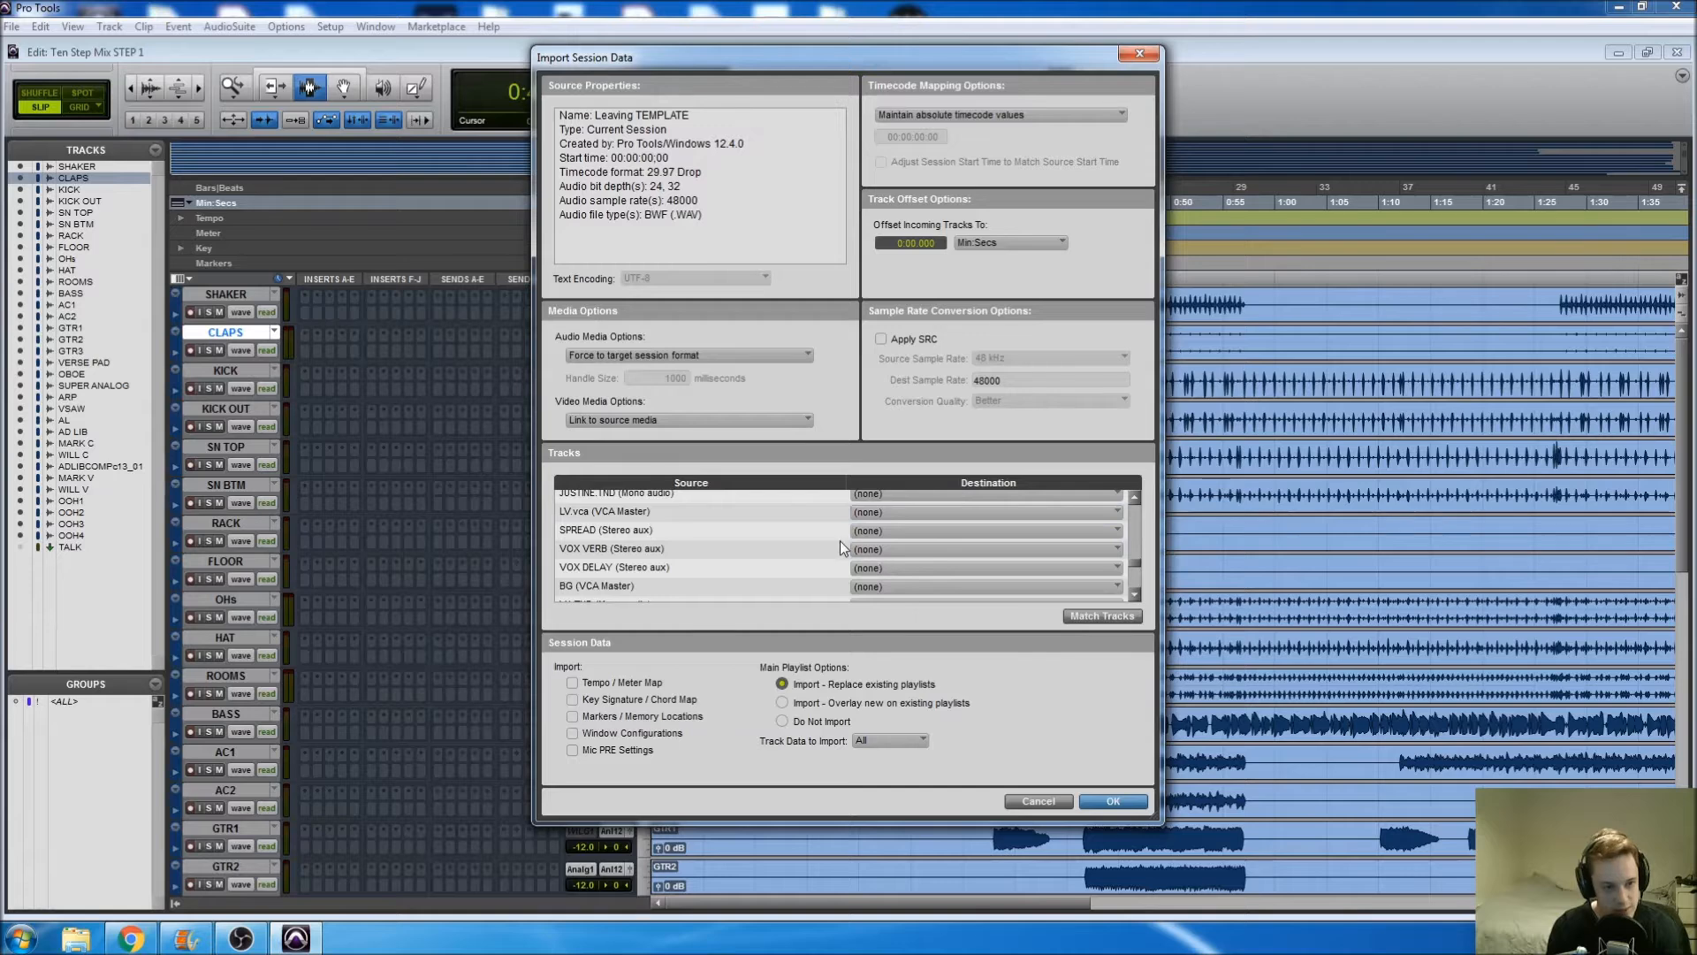
pyautogui.scroll(1, 839, 543)
pyautogui.click(883, 538)
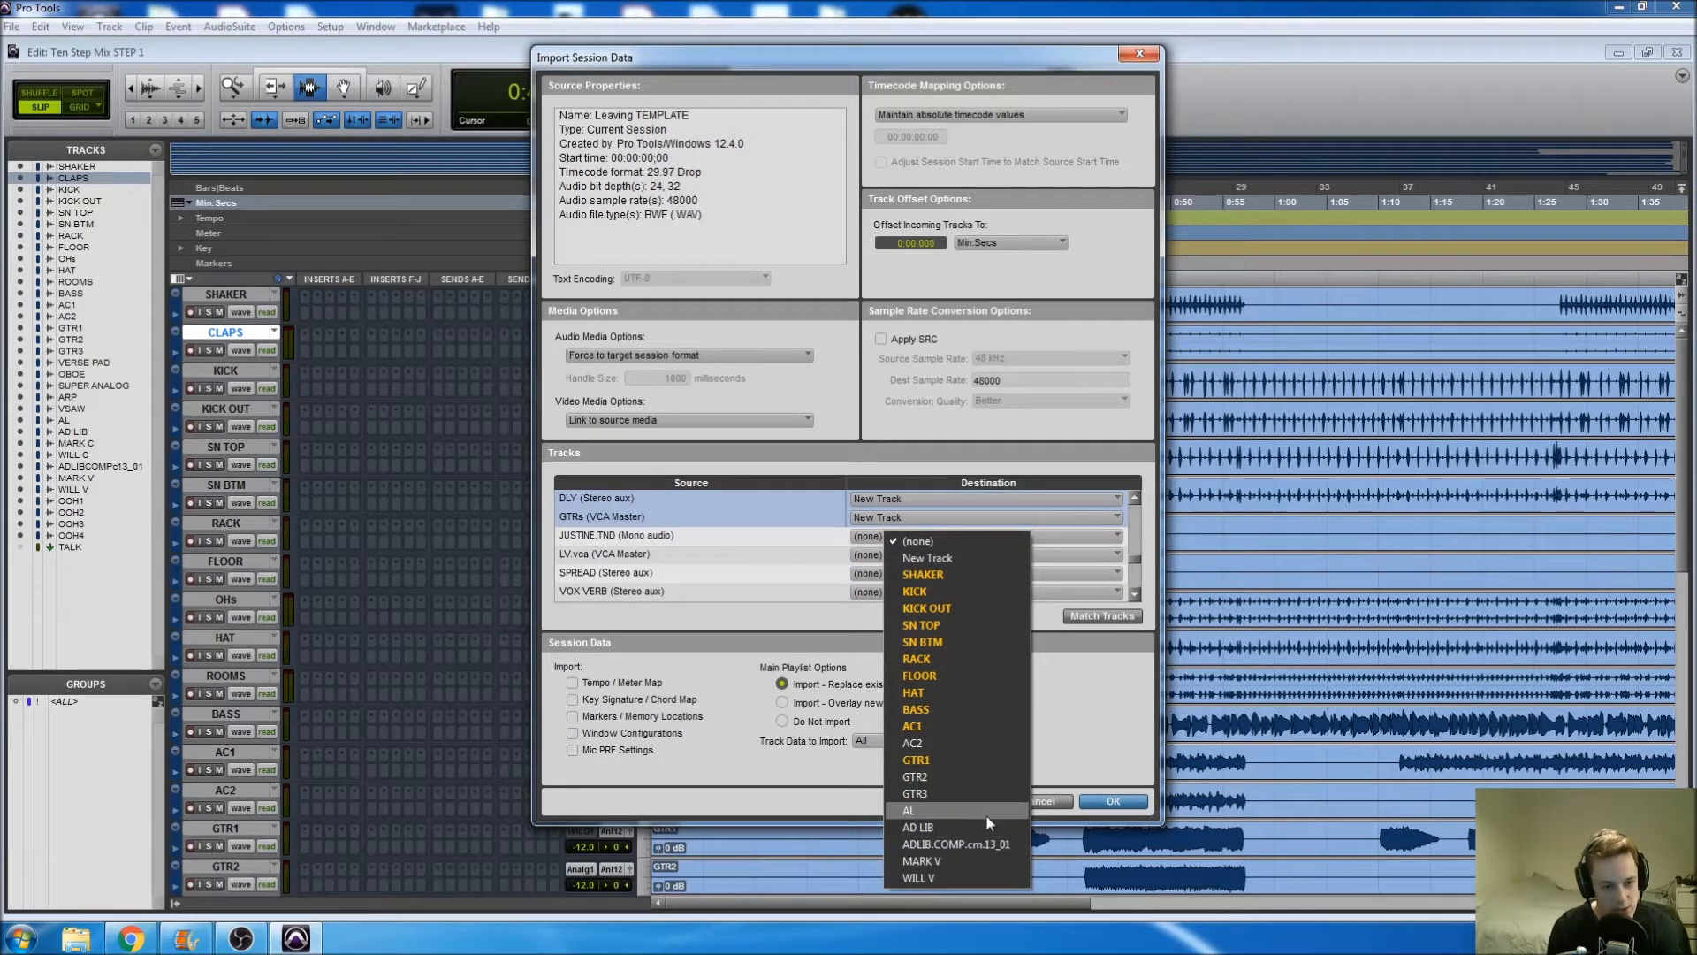
pyautogui.click(935, 812)
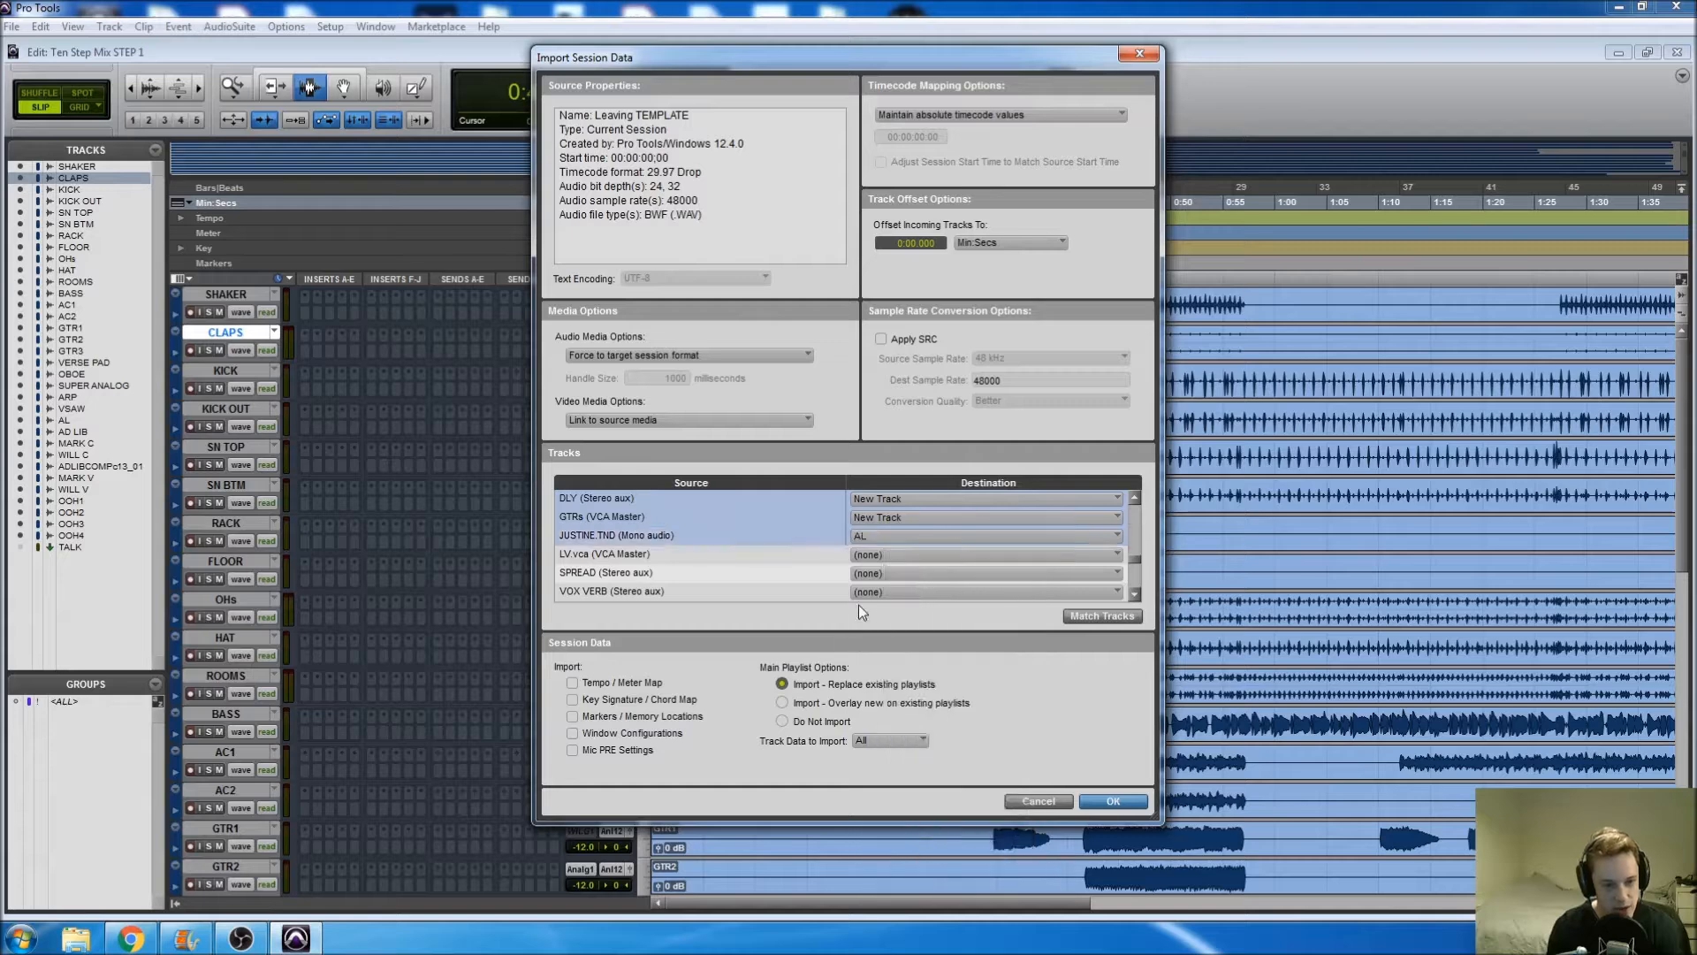
# Step: Set the LV.vca and BG VCA masters and the SPREAD, VOX VERB and VOX DELAY auxes to import as new tracks
pyautogui.scroll(-1, 820, 562)
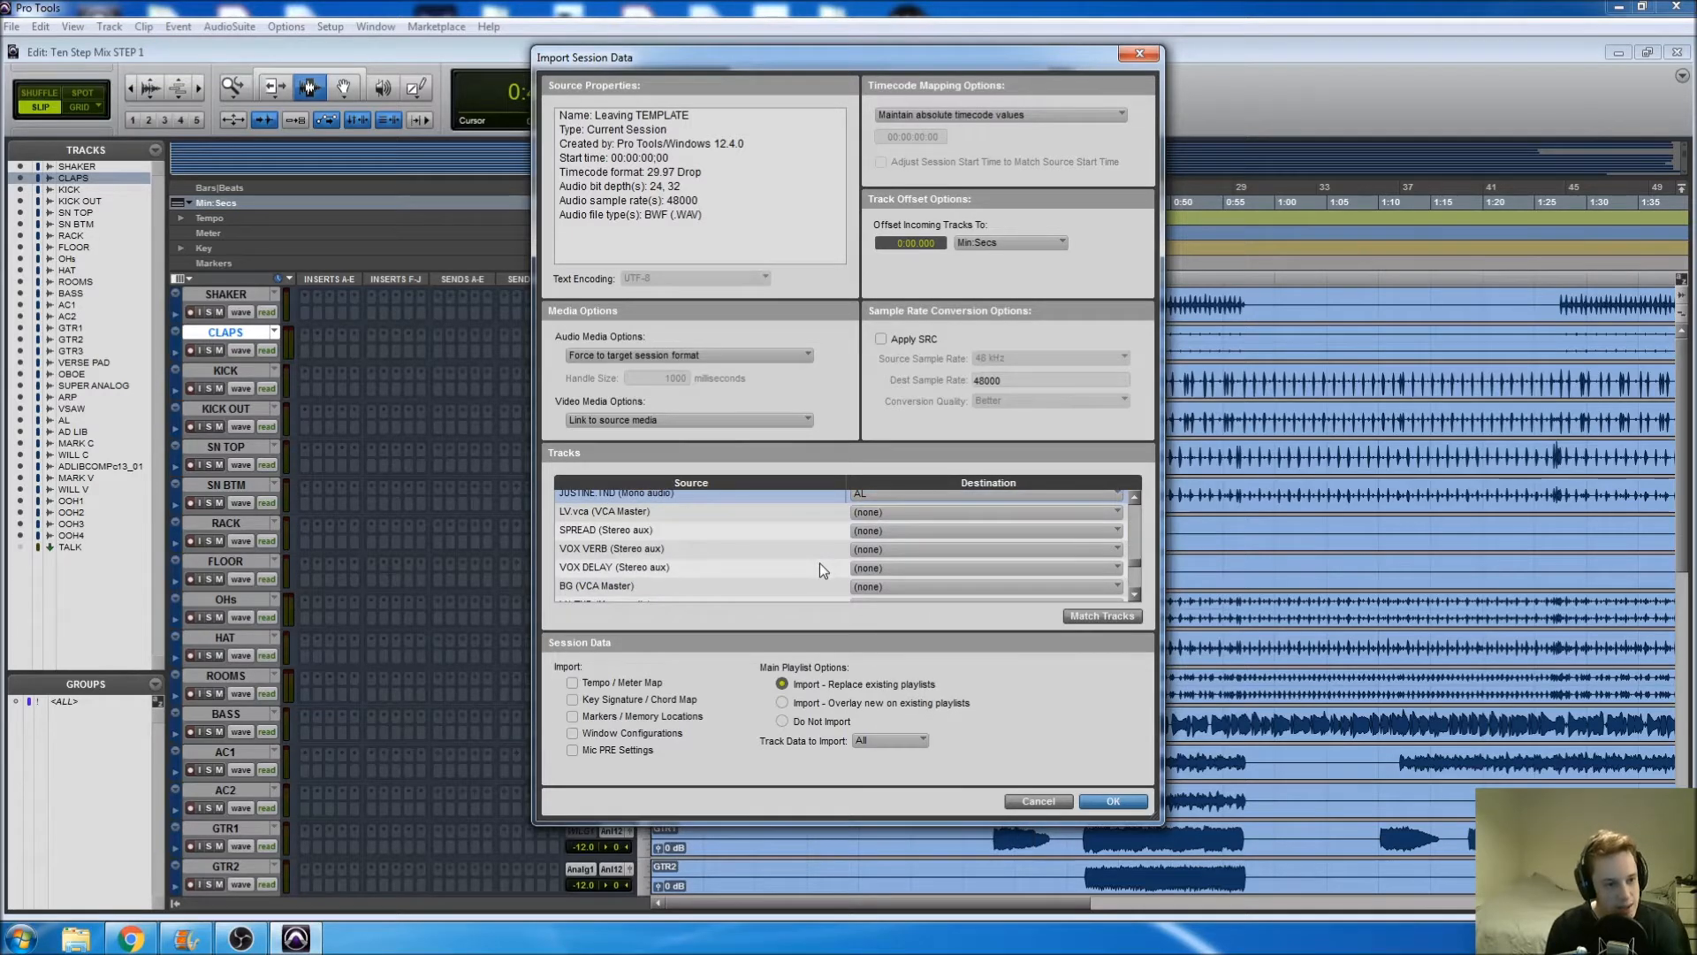
pyautogui.click(808, 512)
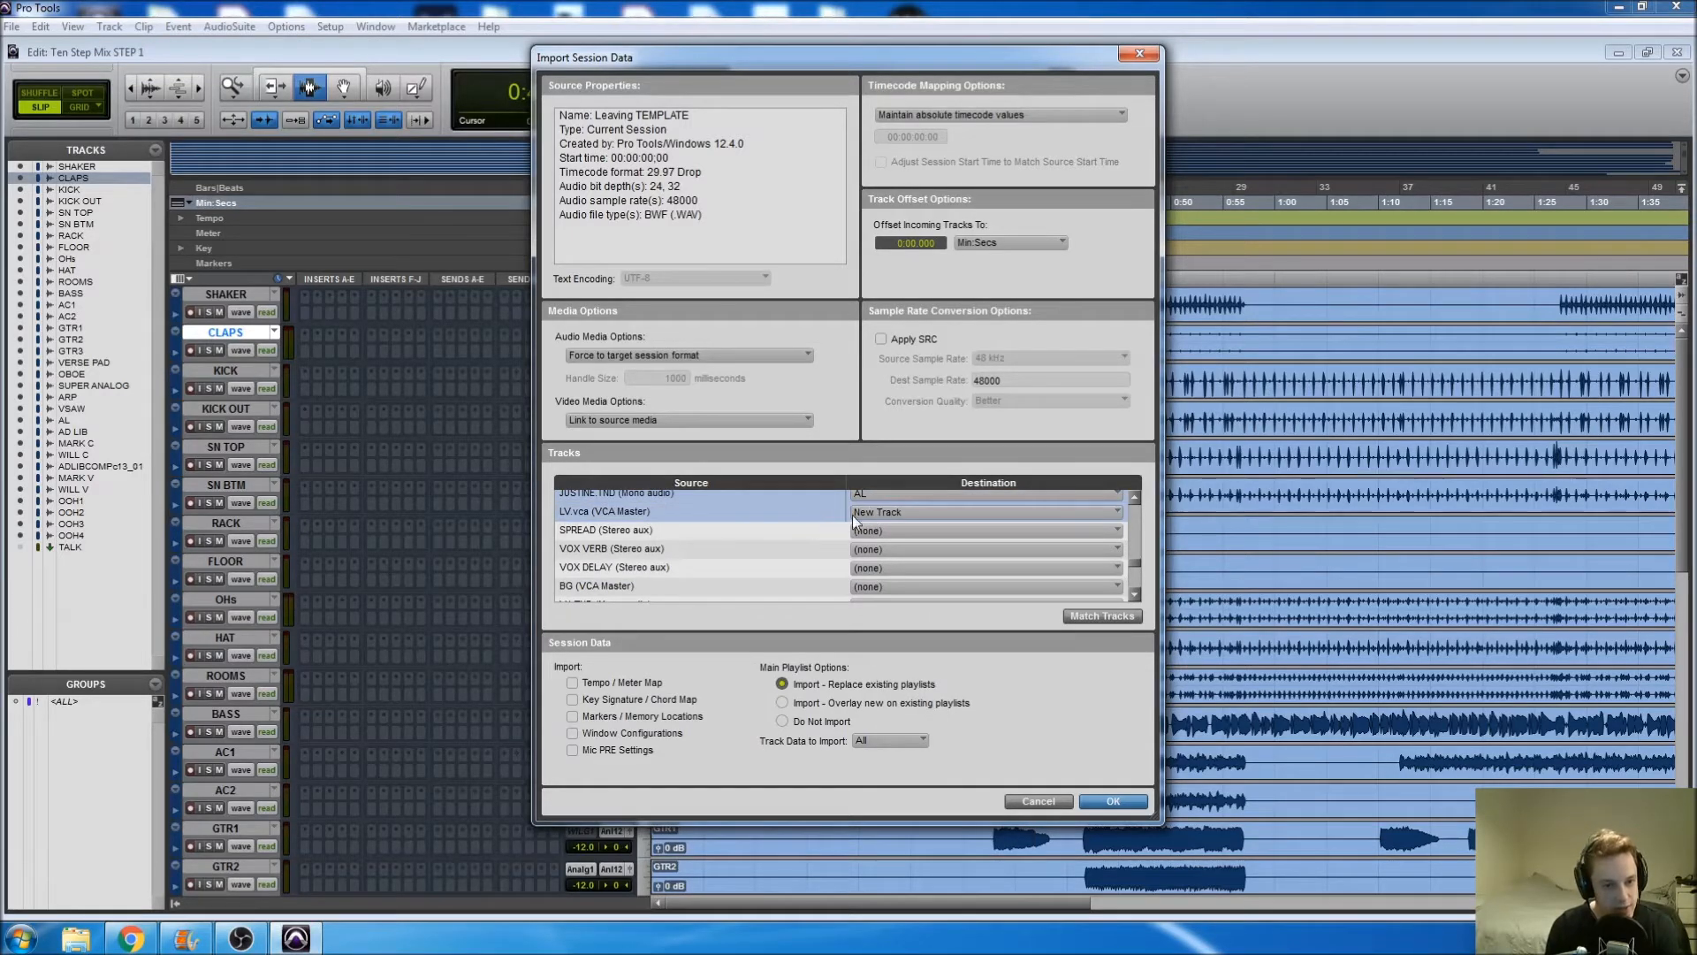
pyautogui.scroll(-1, 802, 532)
pyautogui.scroll(1, 750, 509)
pyautogui.keyDown('shift'); pyautogui.click(745, 533); pyautogui.keyUp('shift')
pyautogui.moveTo(745, 533); pyautogui.dragTo(877, 573)
pyautogui.scroll(-1, 868, 512)
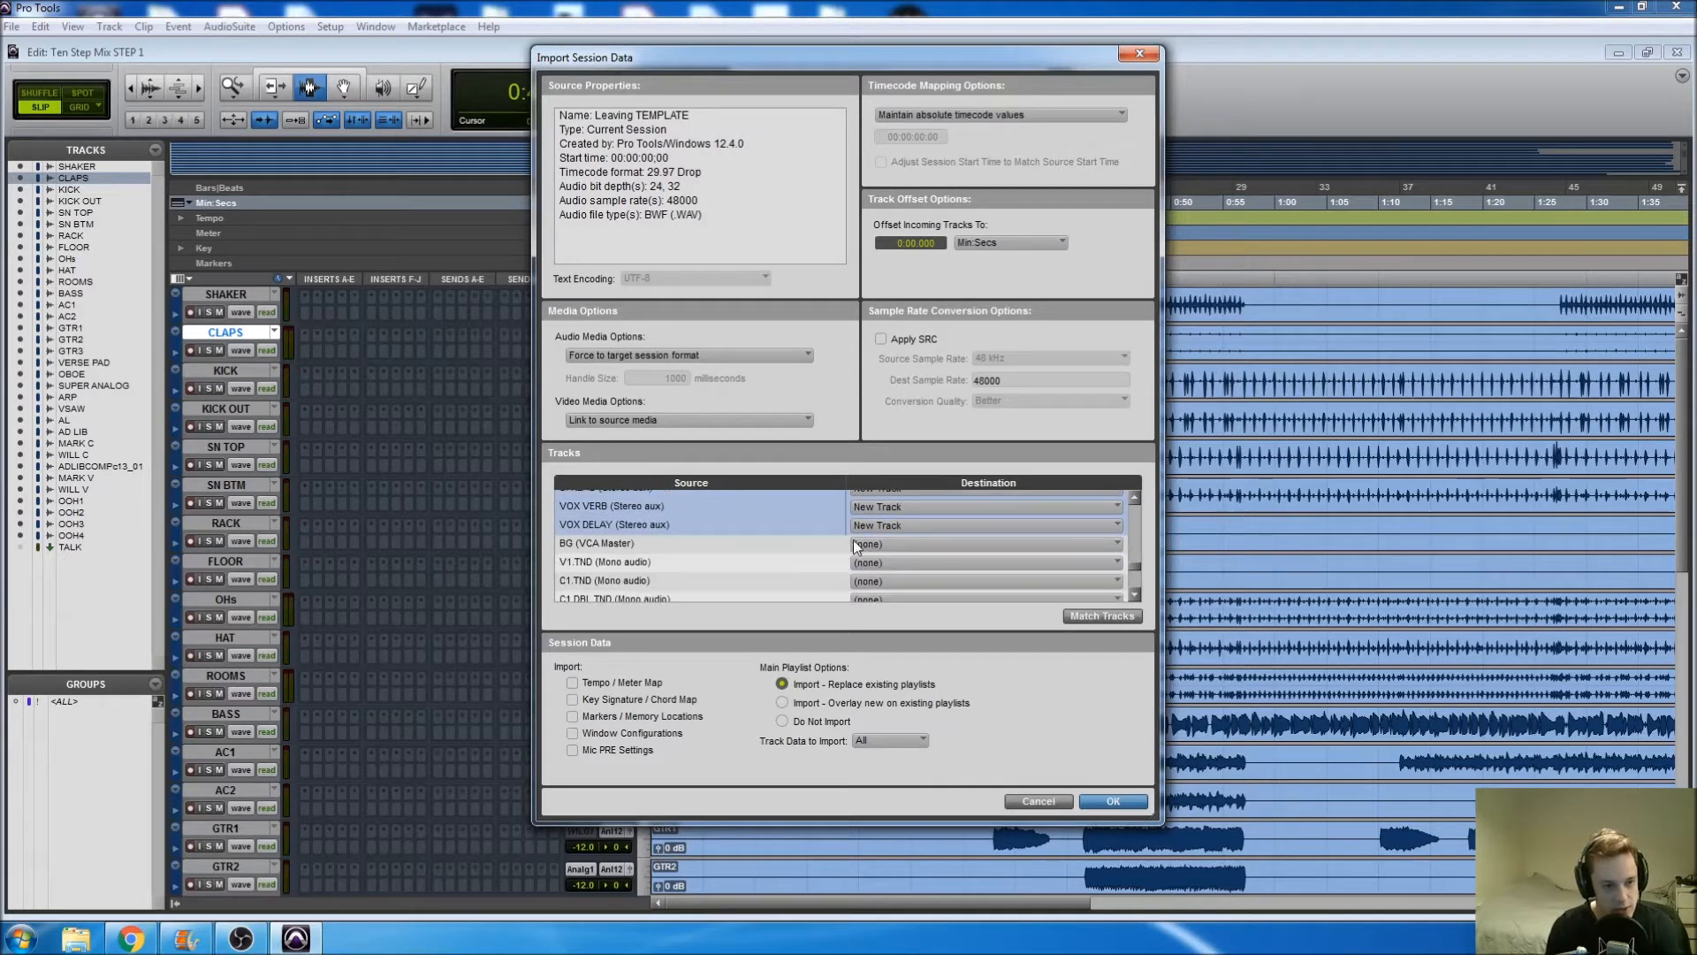
pyautogui.keyDown('shift'); pyautogui.click(757, 545); pyautogui.keyUp('shift')
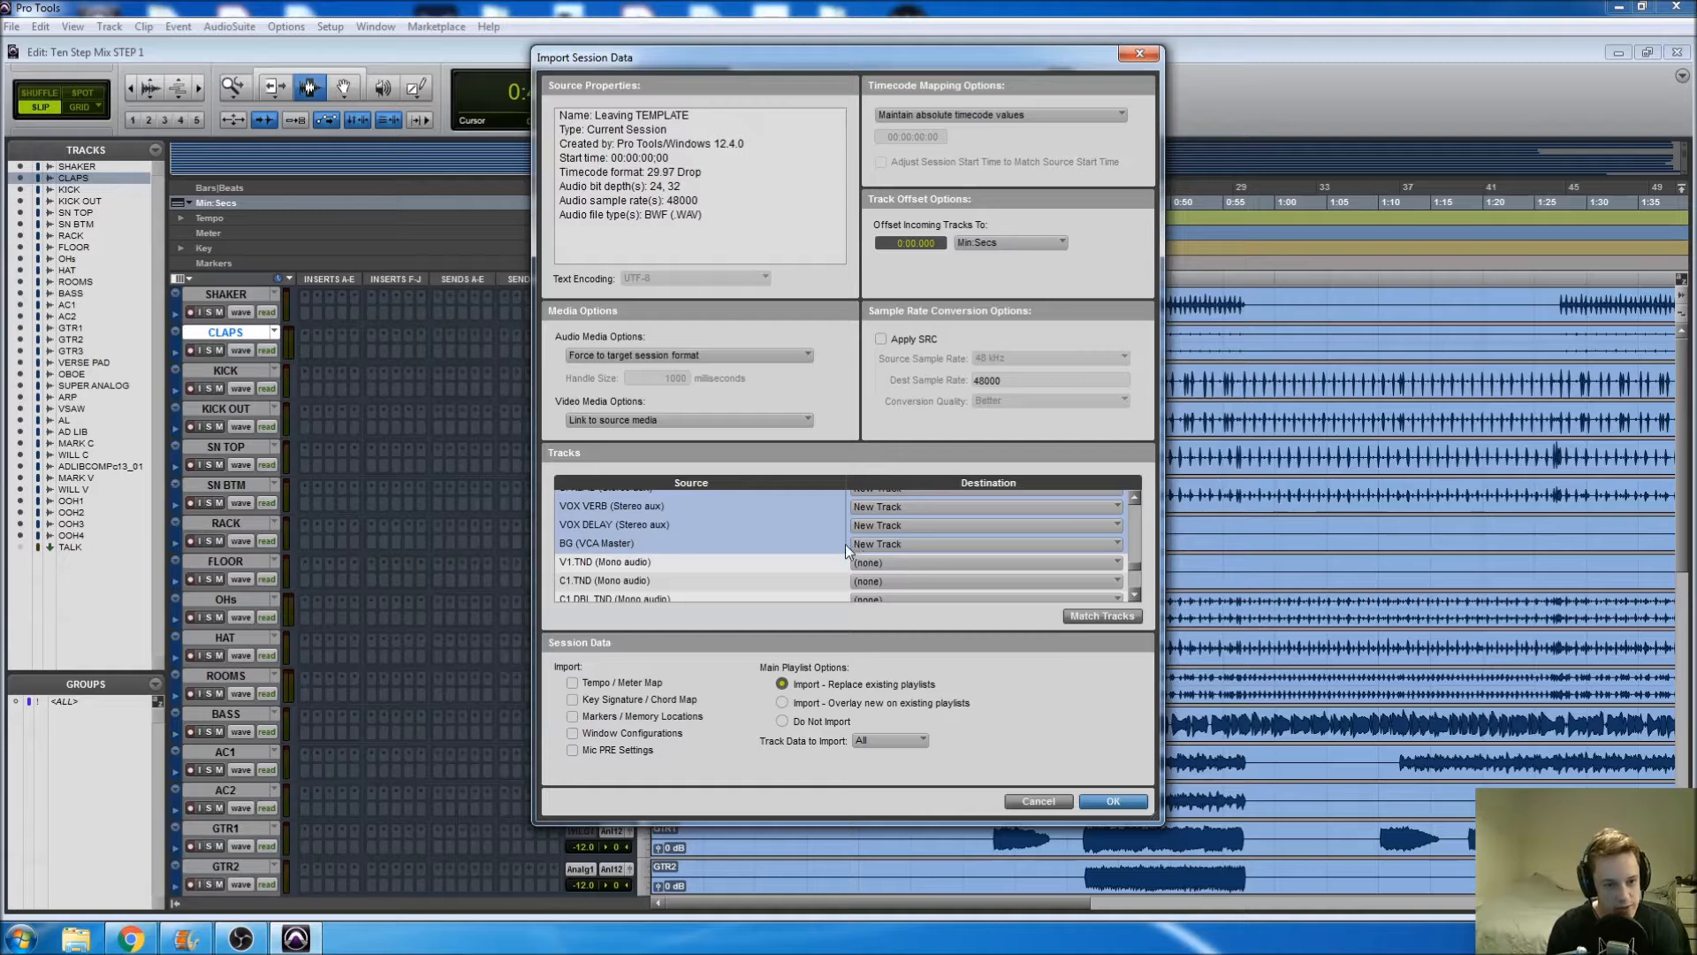
# Step: Assign the source track V1.TND to the destination MARK V
pyautogui.scroll(-3, 848, 542)
pyautogui.scroll(3, 751, 529)
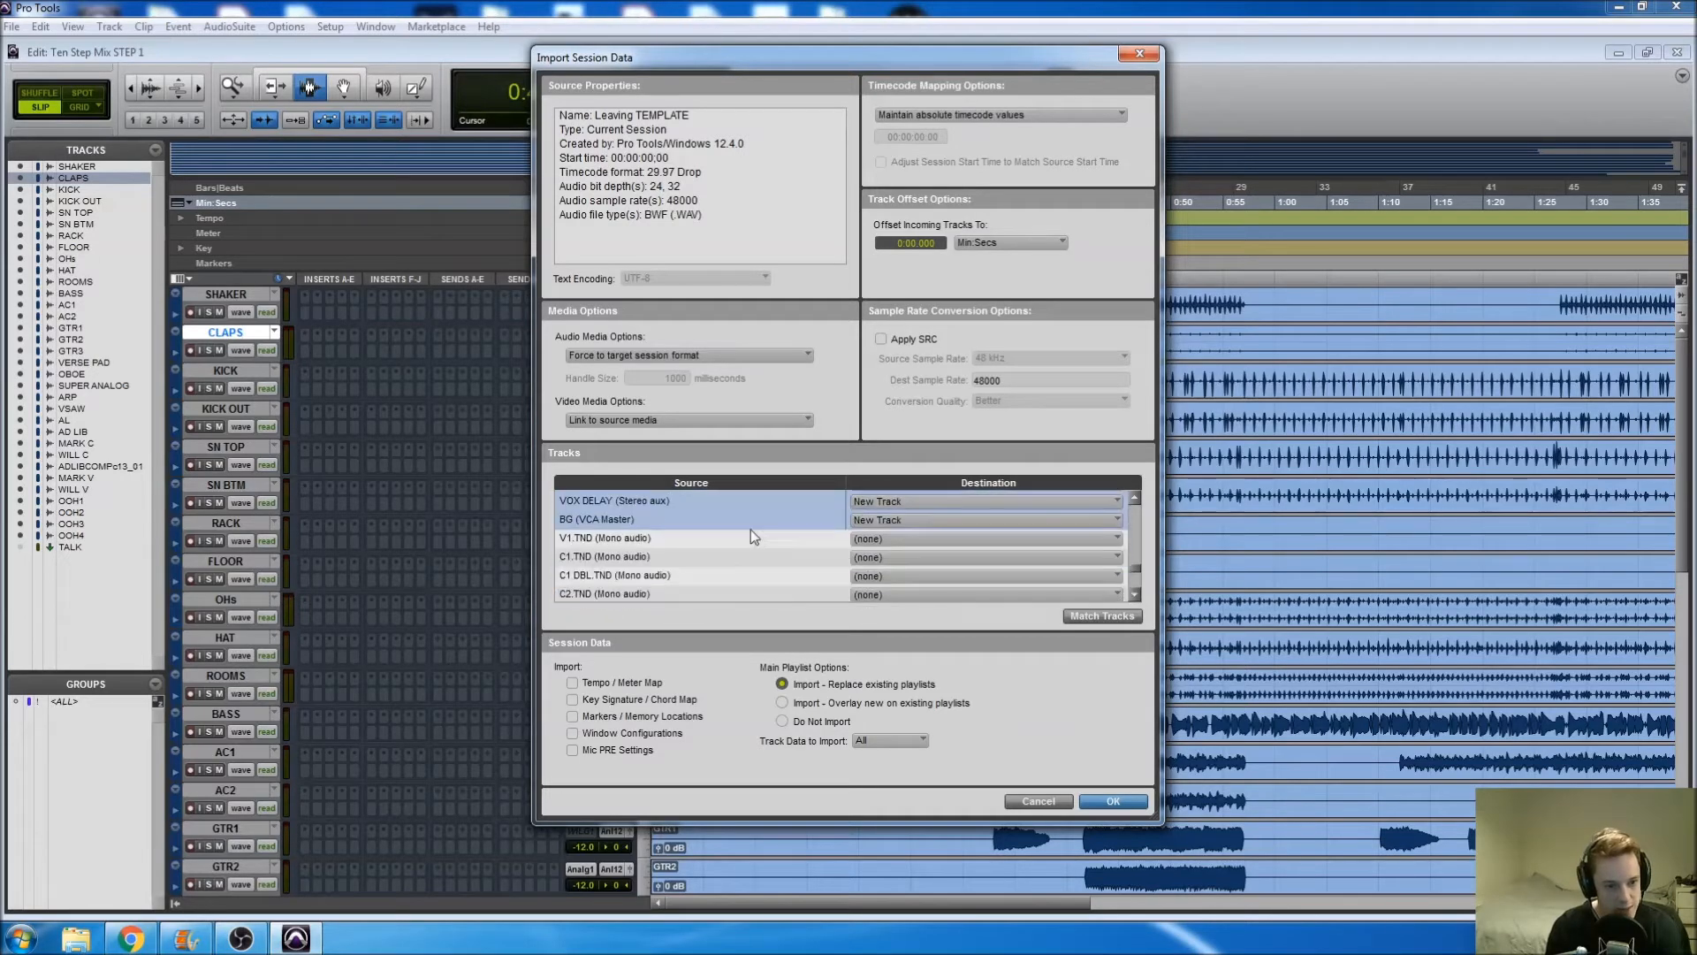
pyautogui.click(879, 501)
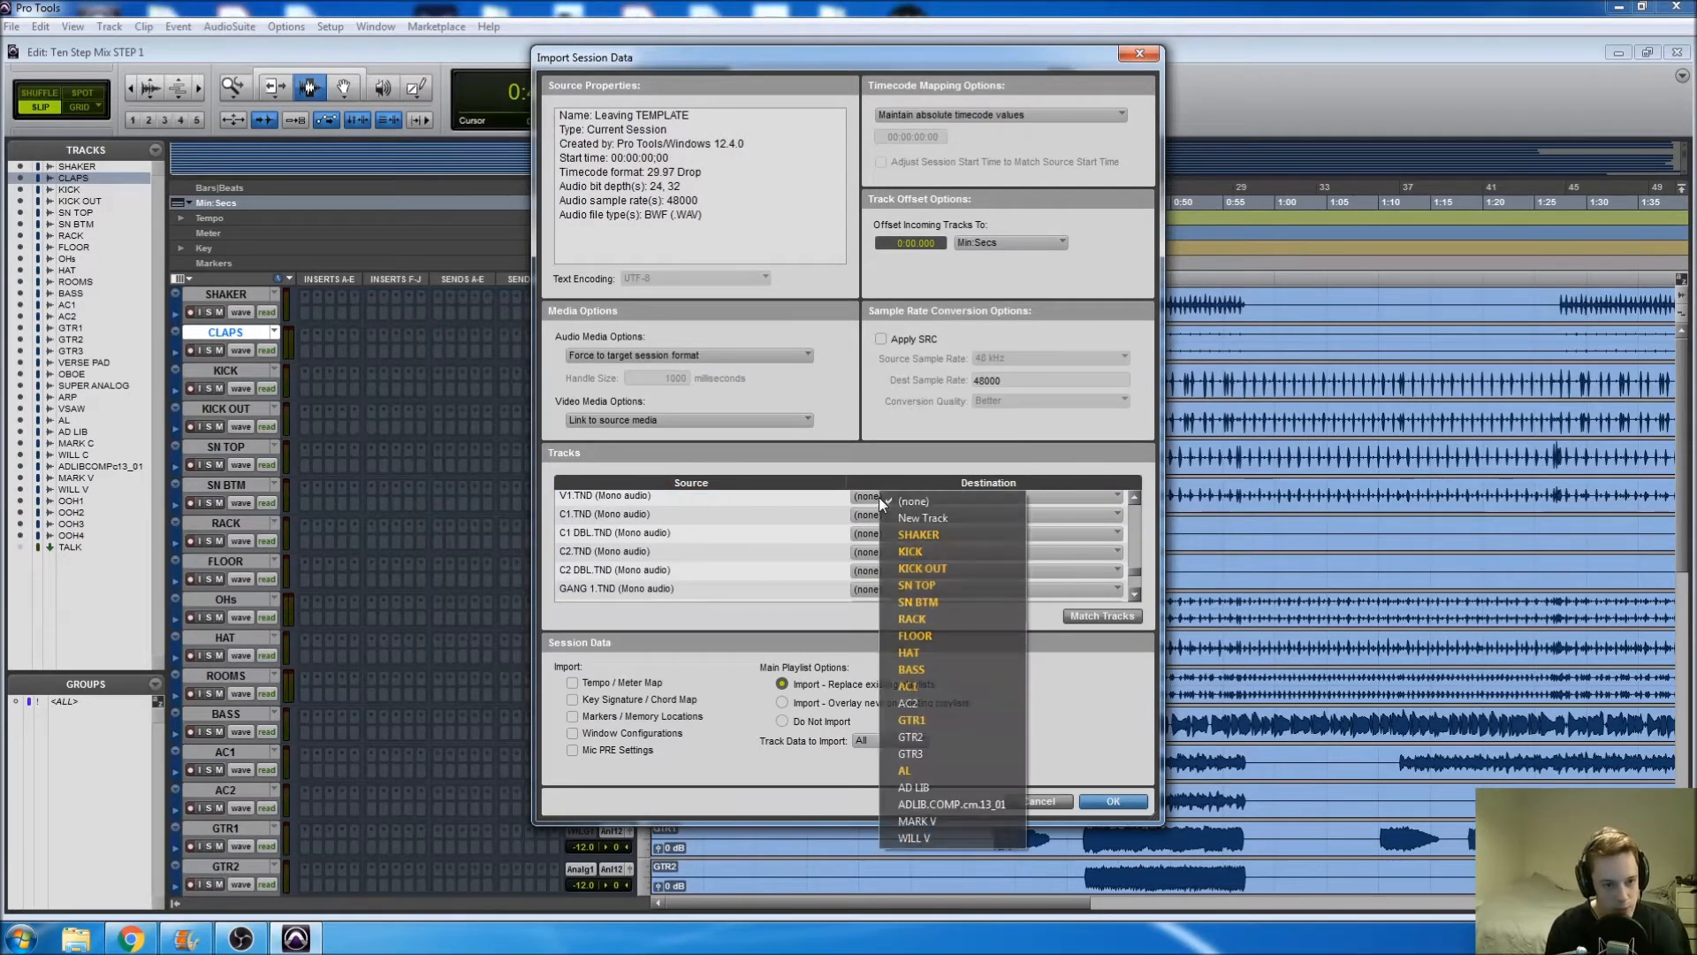
pyautogui.click(908, 824)
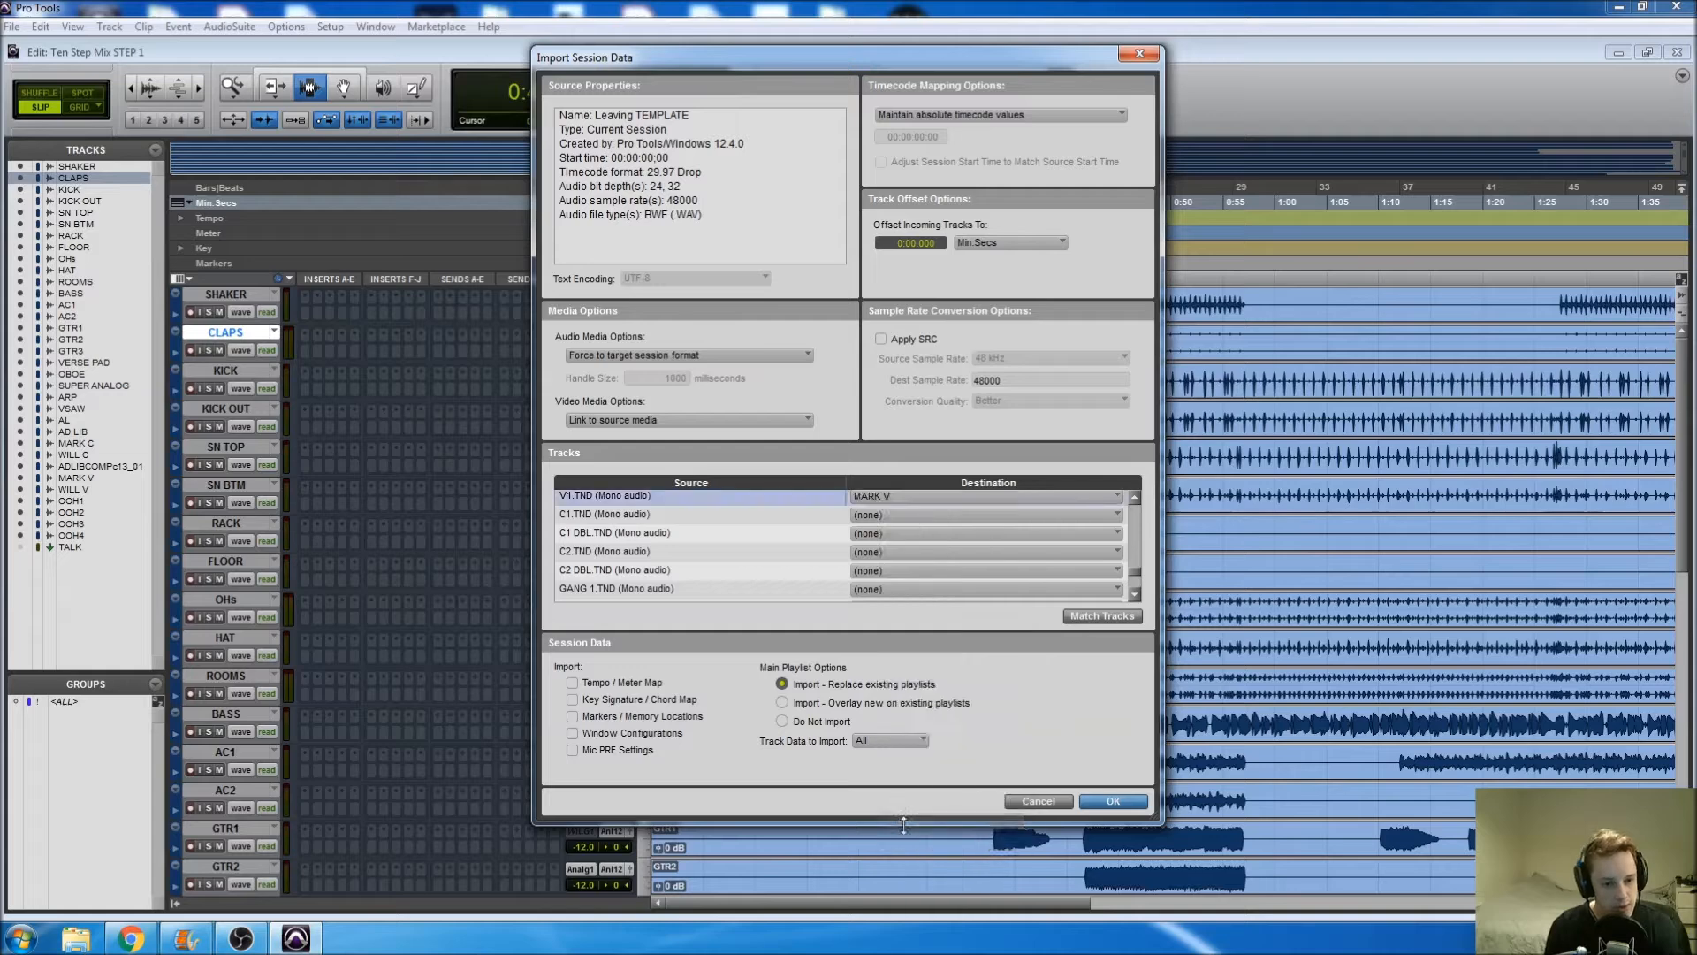
# Step: Set the MASTER stereo master and the MIX BUS aux to import as new tracks
pyautogui.scroll(-3, 772, 541)
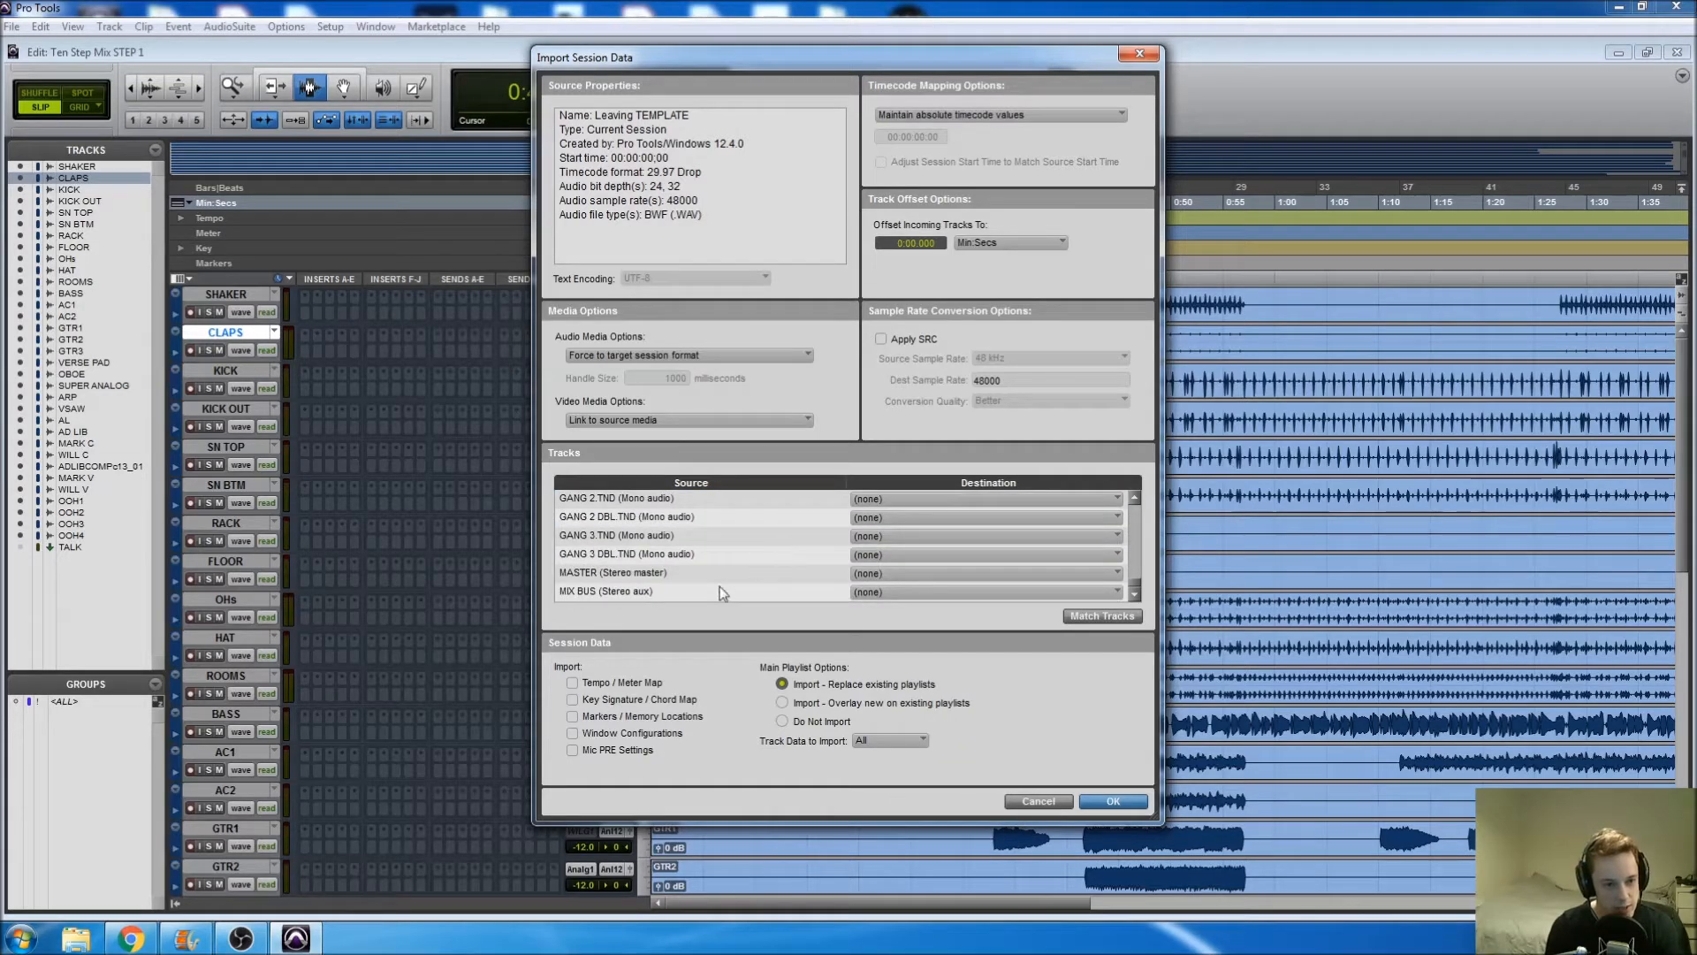
pyautogui.click(698, 570)
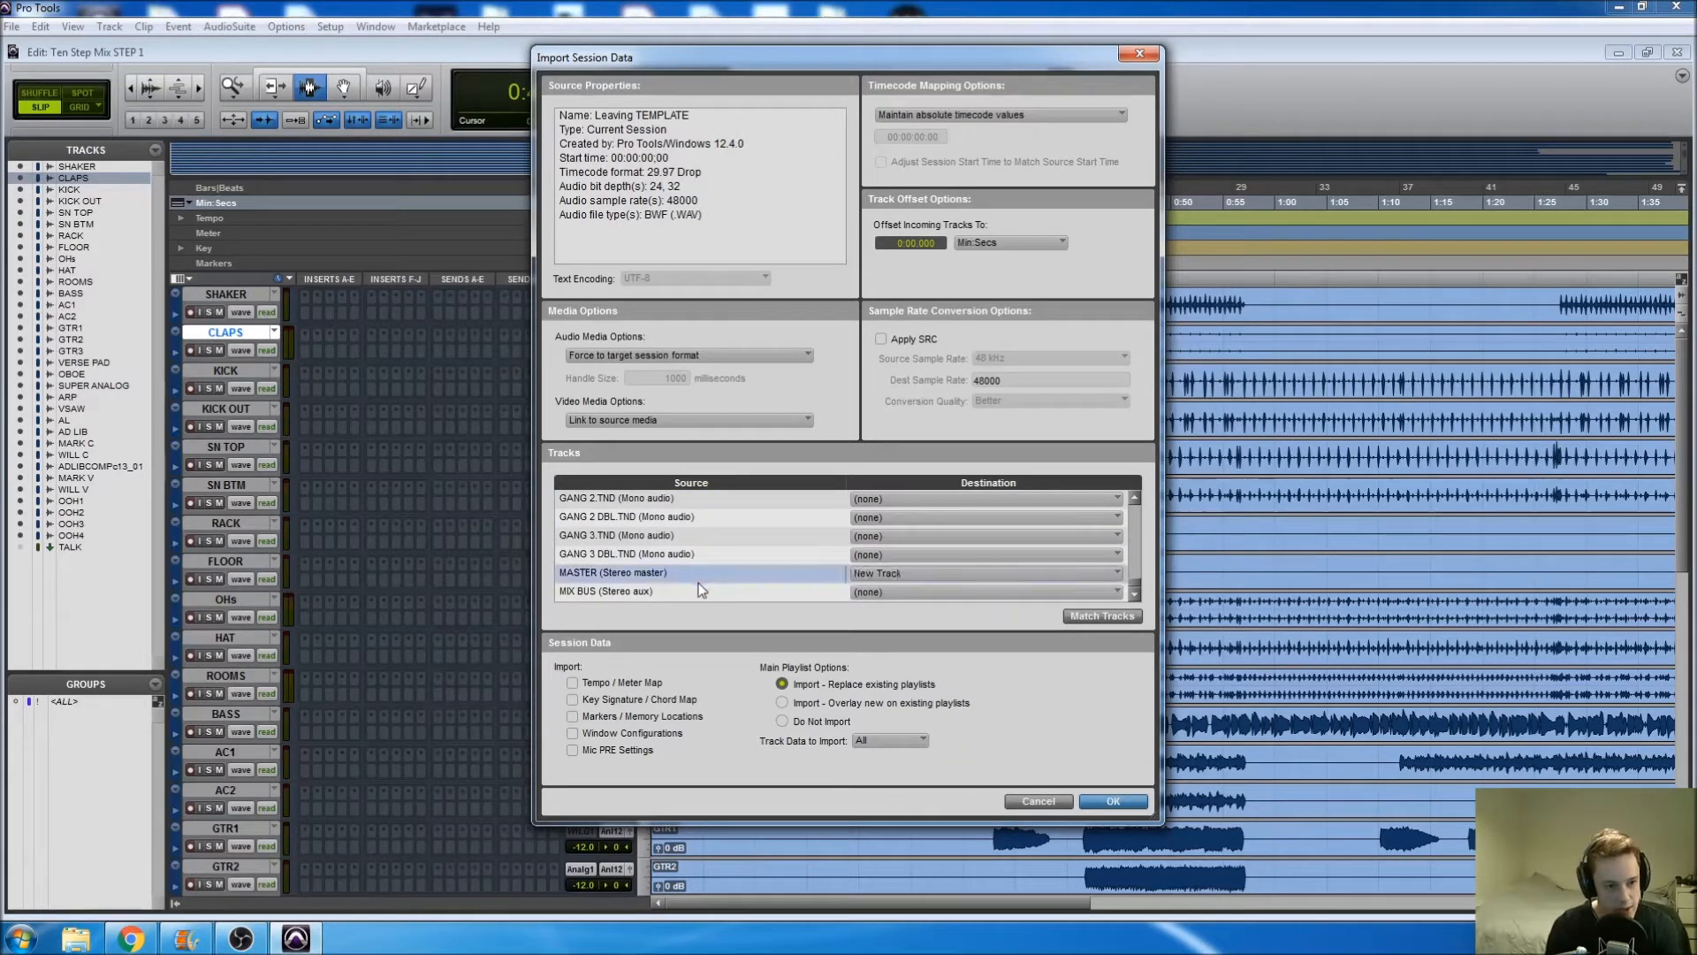
pyautogui.click(697, 589)
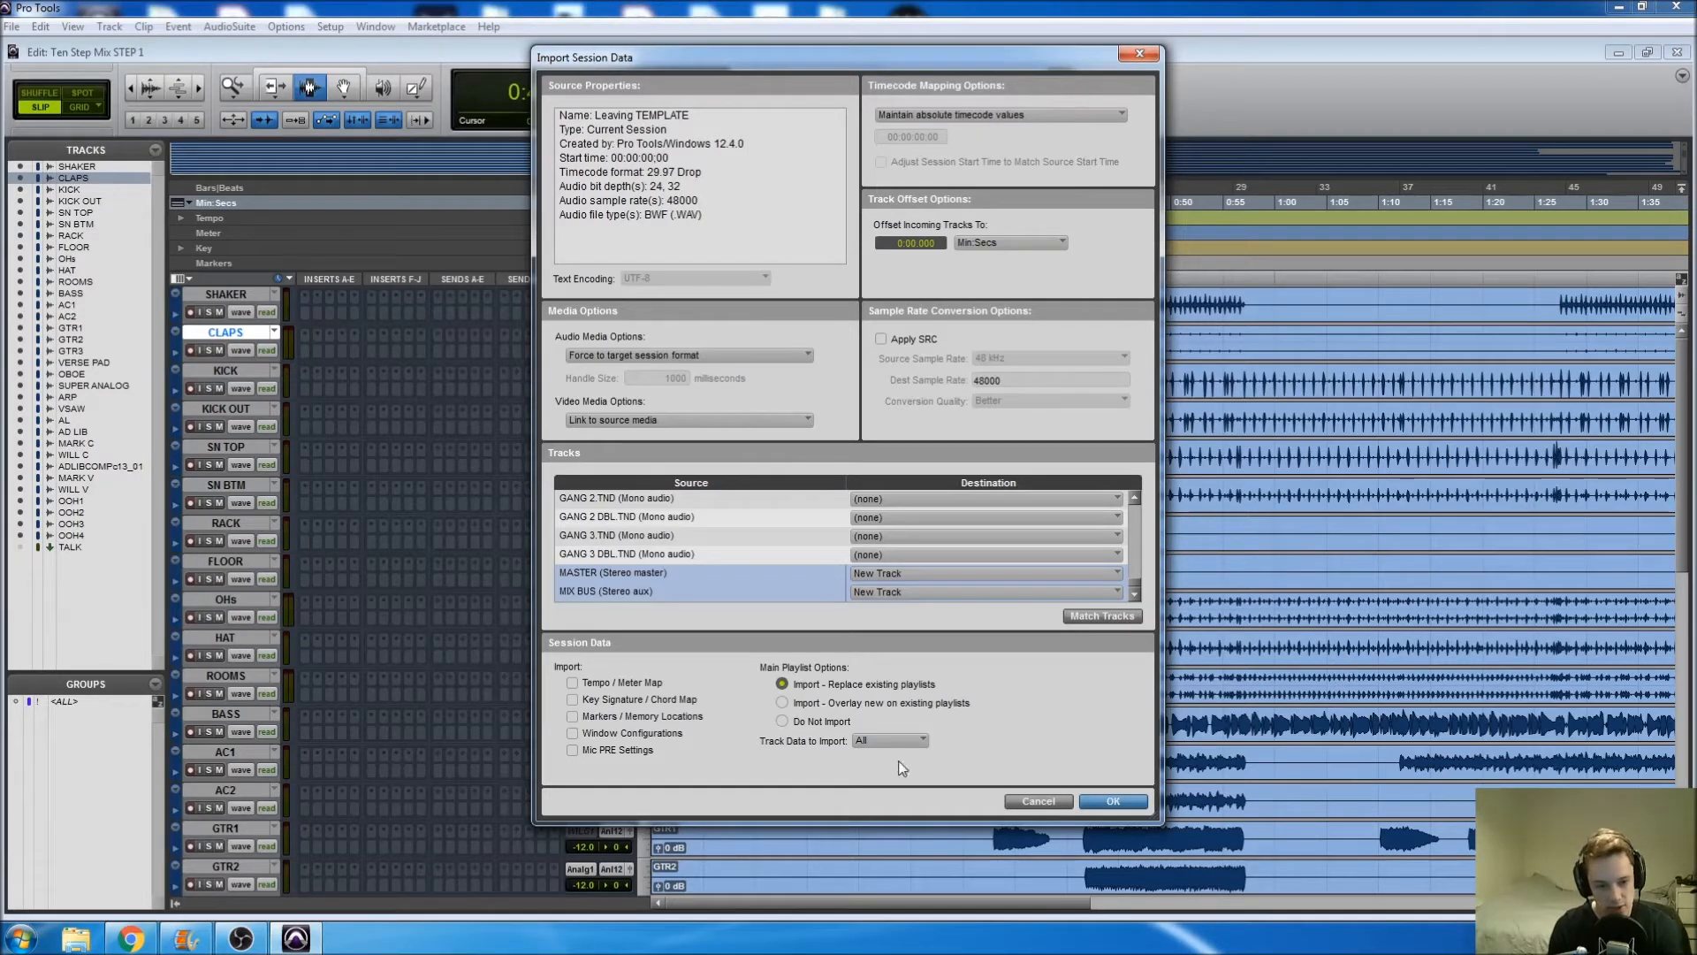
# Step: Exclude Alternate PlayLists and Clips and Media from the track data to import, and run the session data import
pyautogui.click(882, 743)
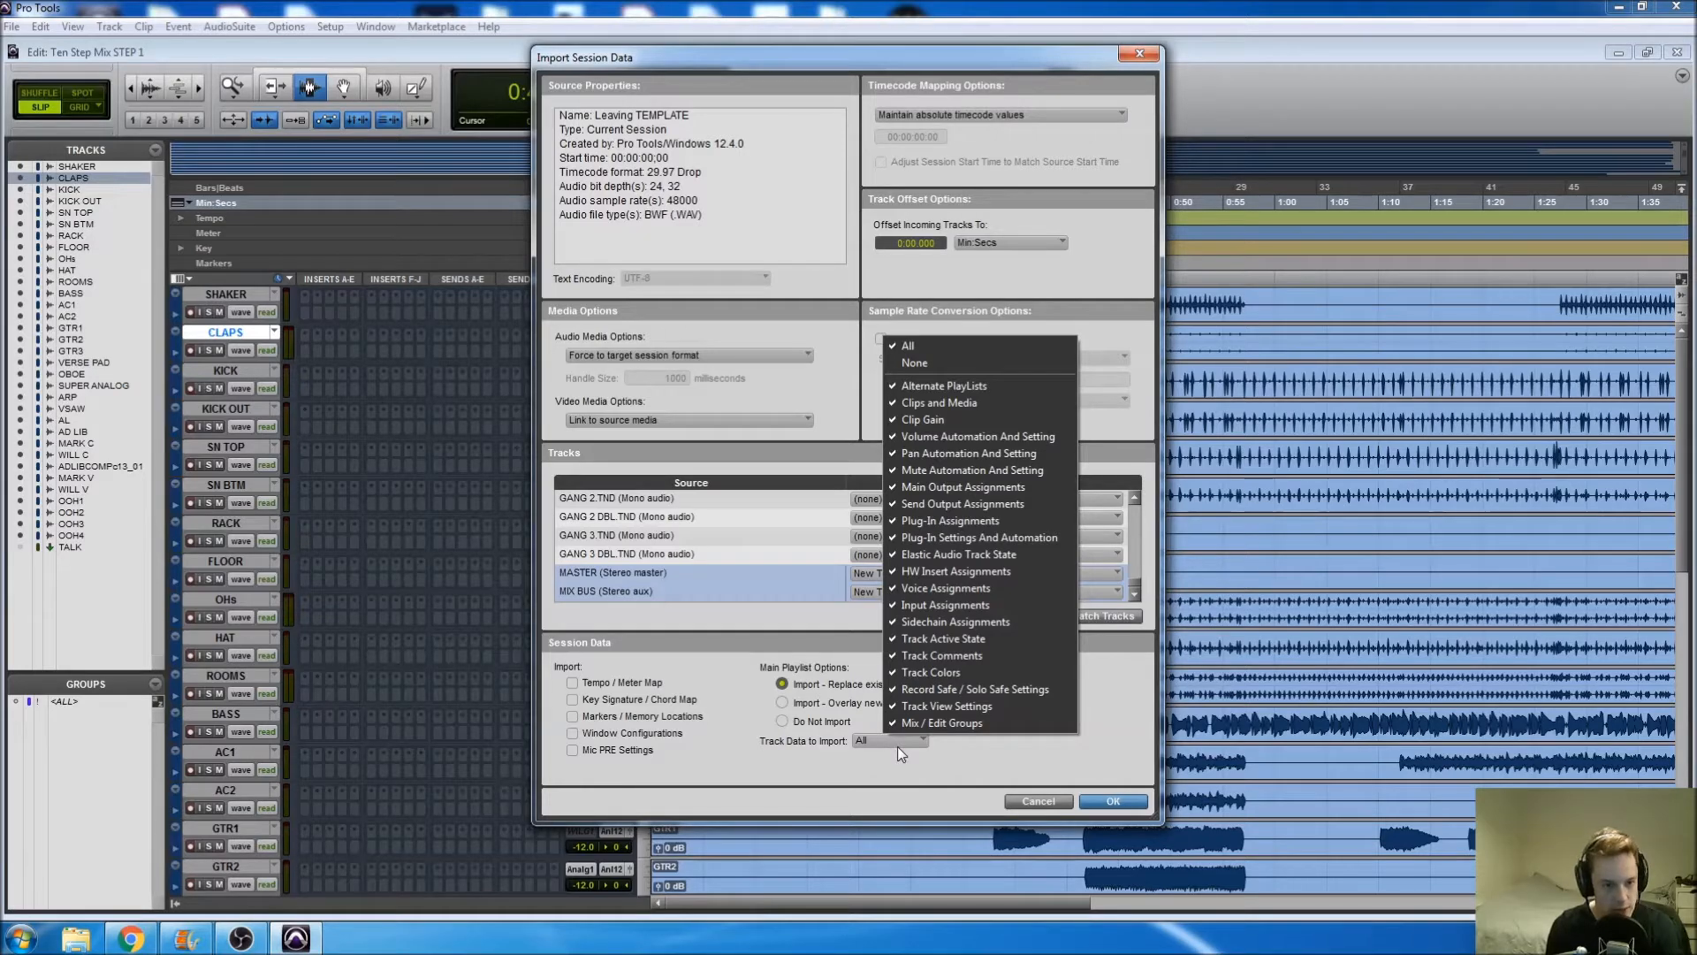
pyautogui.click(952, 386)
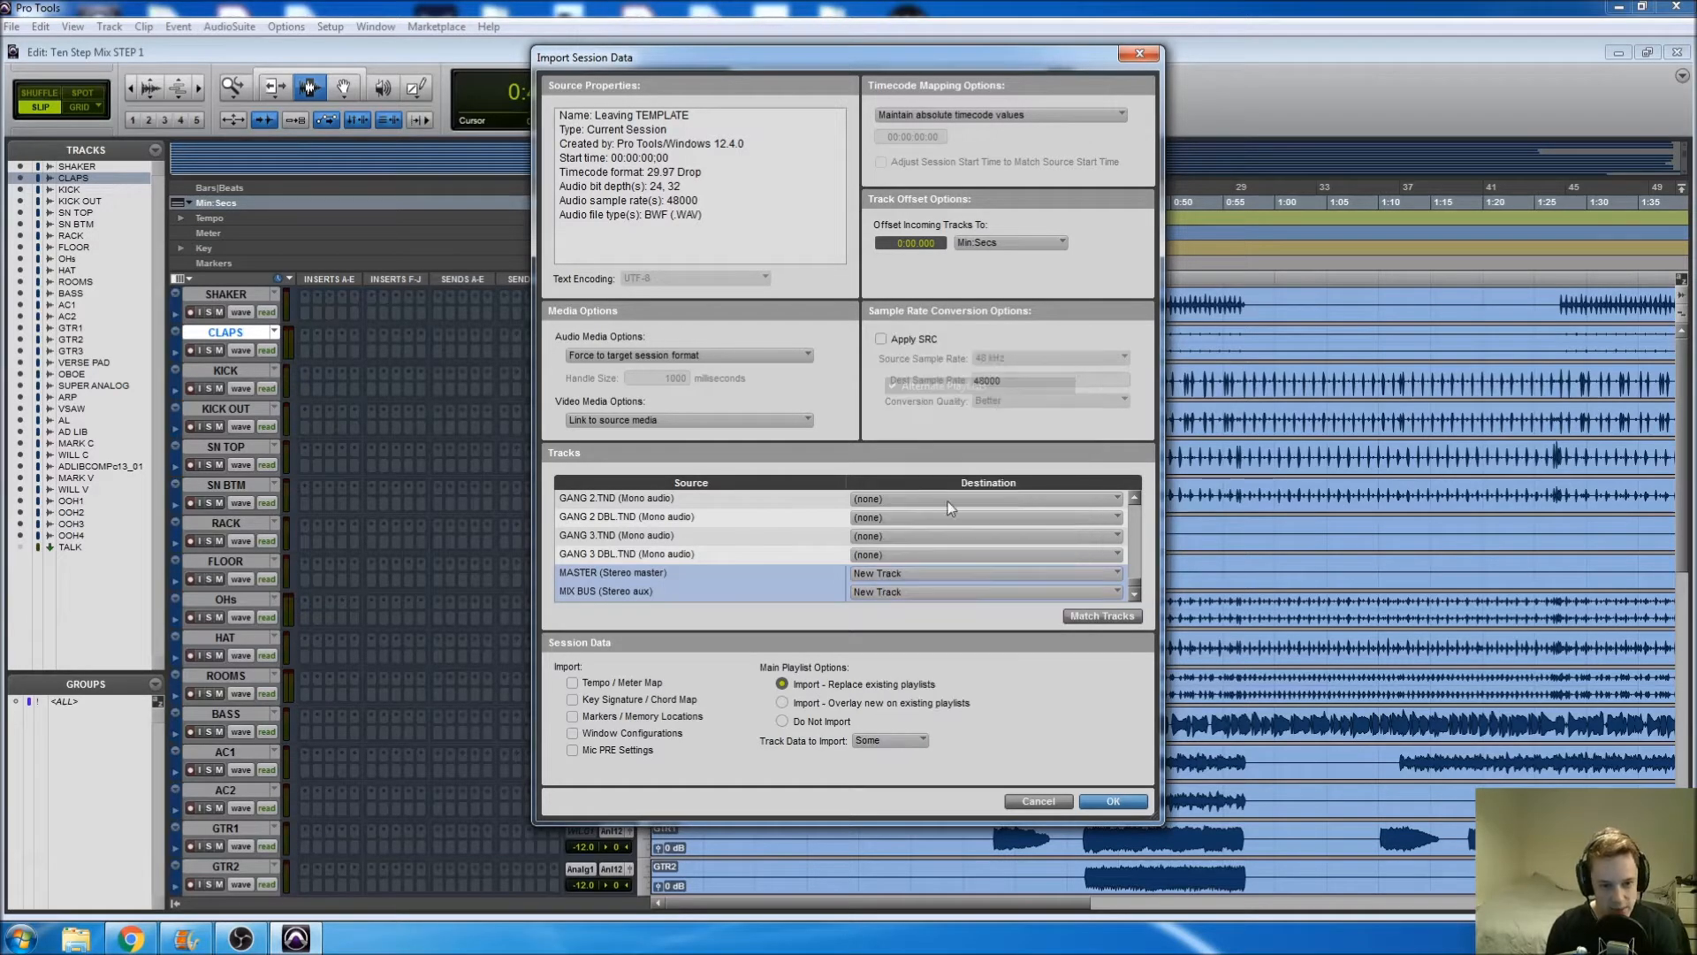
pyautogui.click(922, 740)
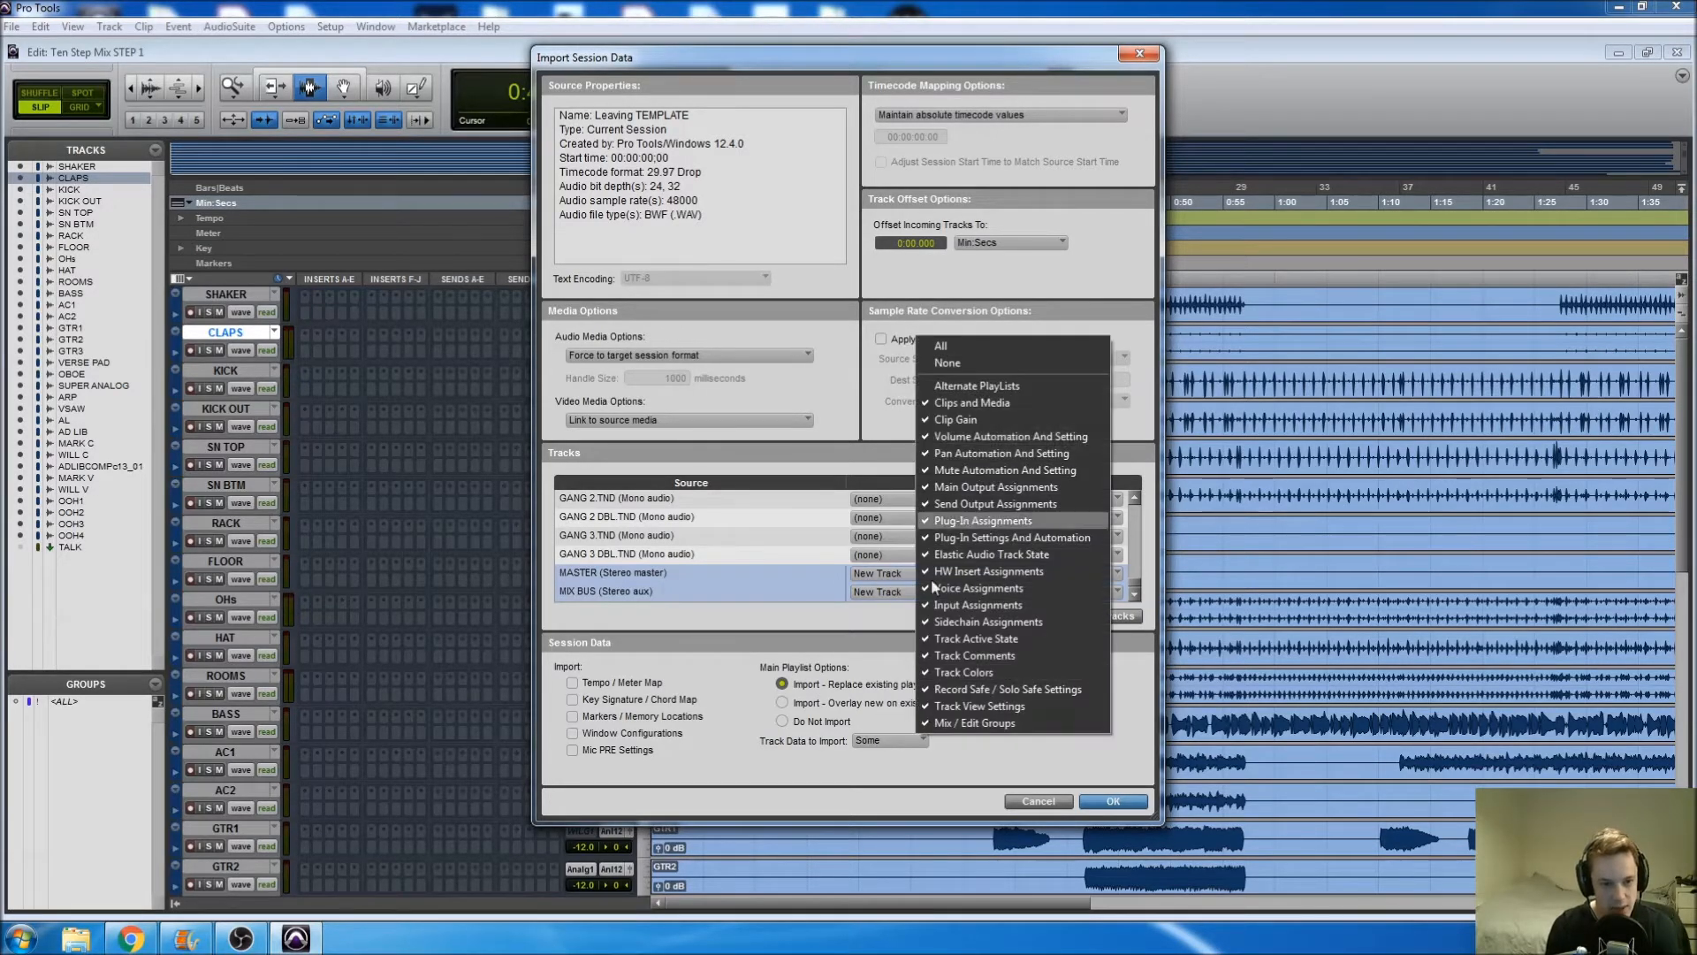
pyautogui.click(952, 409)
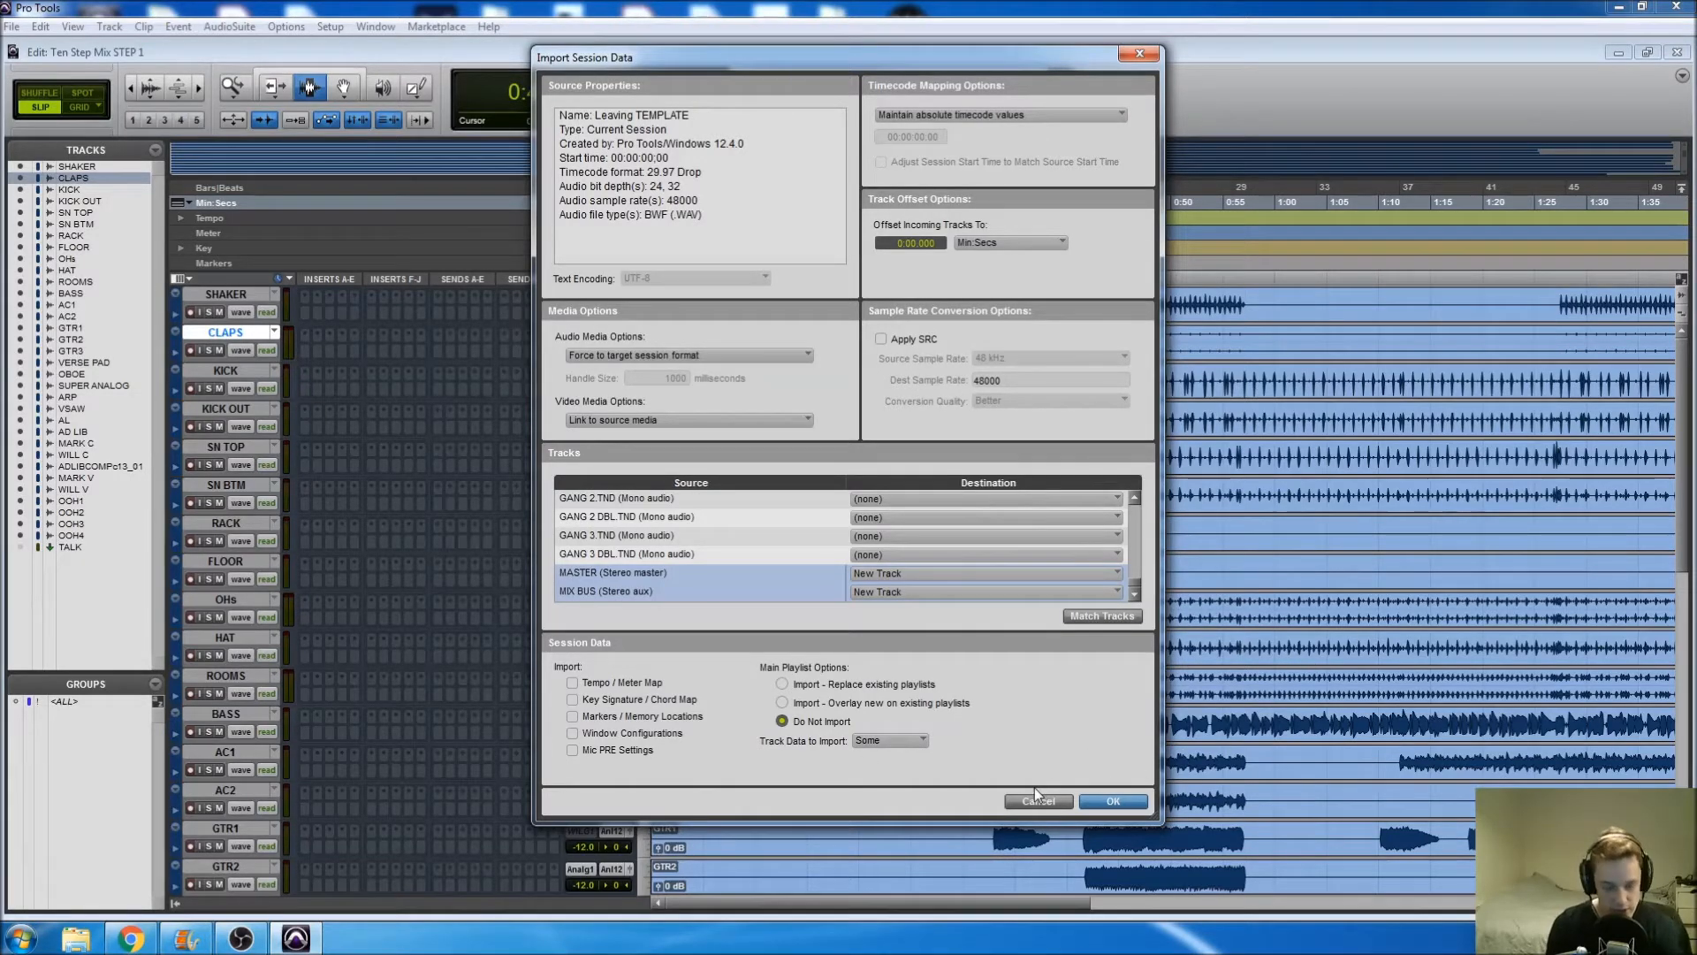
pyautogui.click(1113, 801)
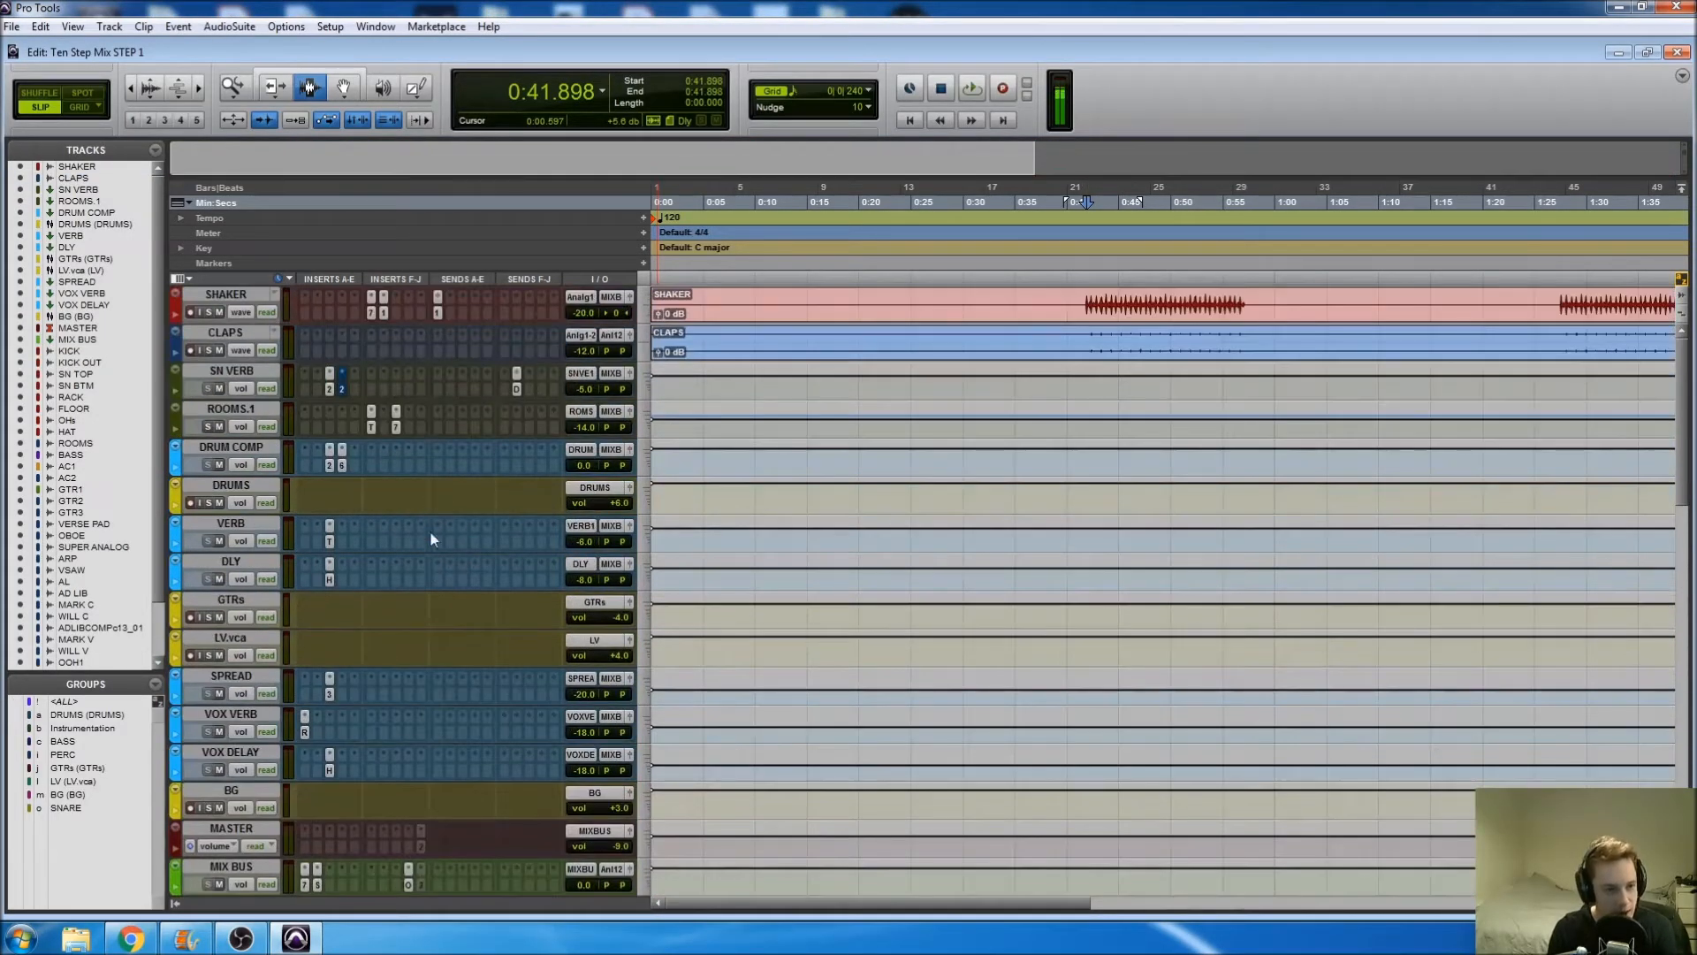
# Step: Review the imported tracks in the Edit window and switch to the Mix window
pyautogui.scroll(-8, 707, 610)
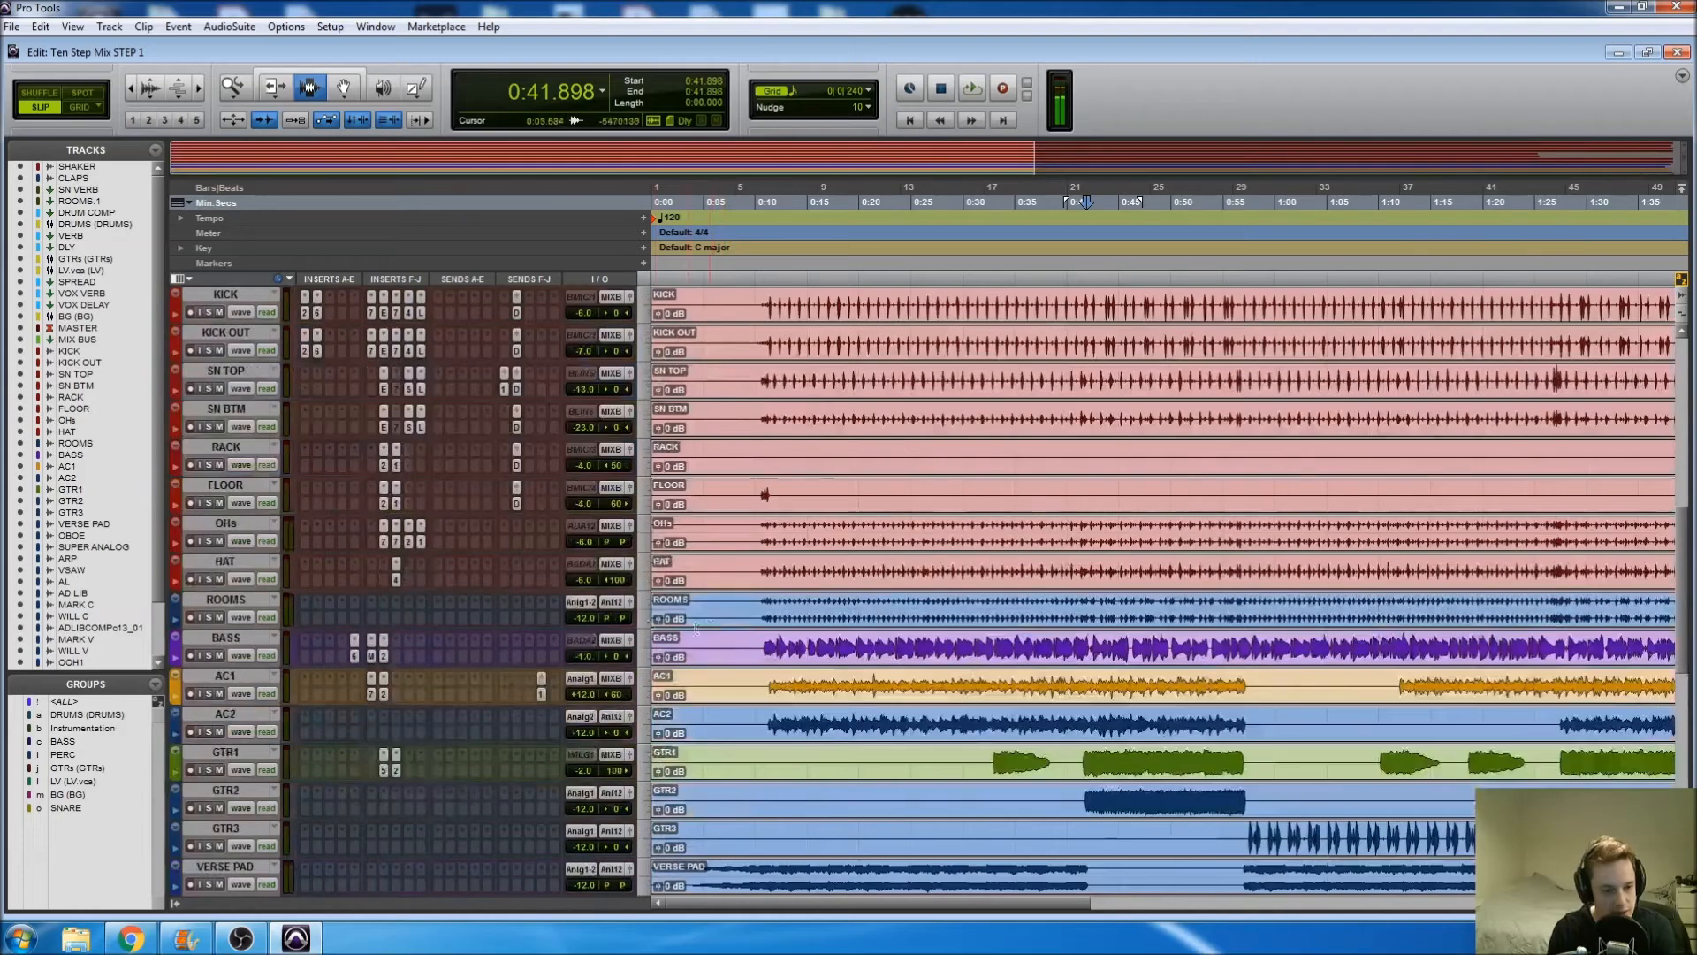
pyautogui.scroll(5, 755, 581)
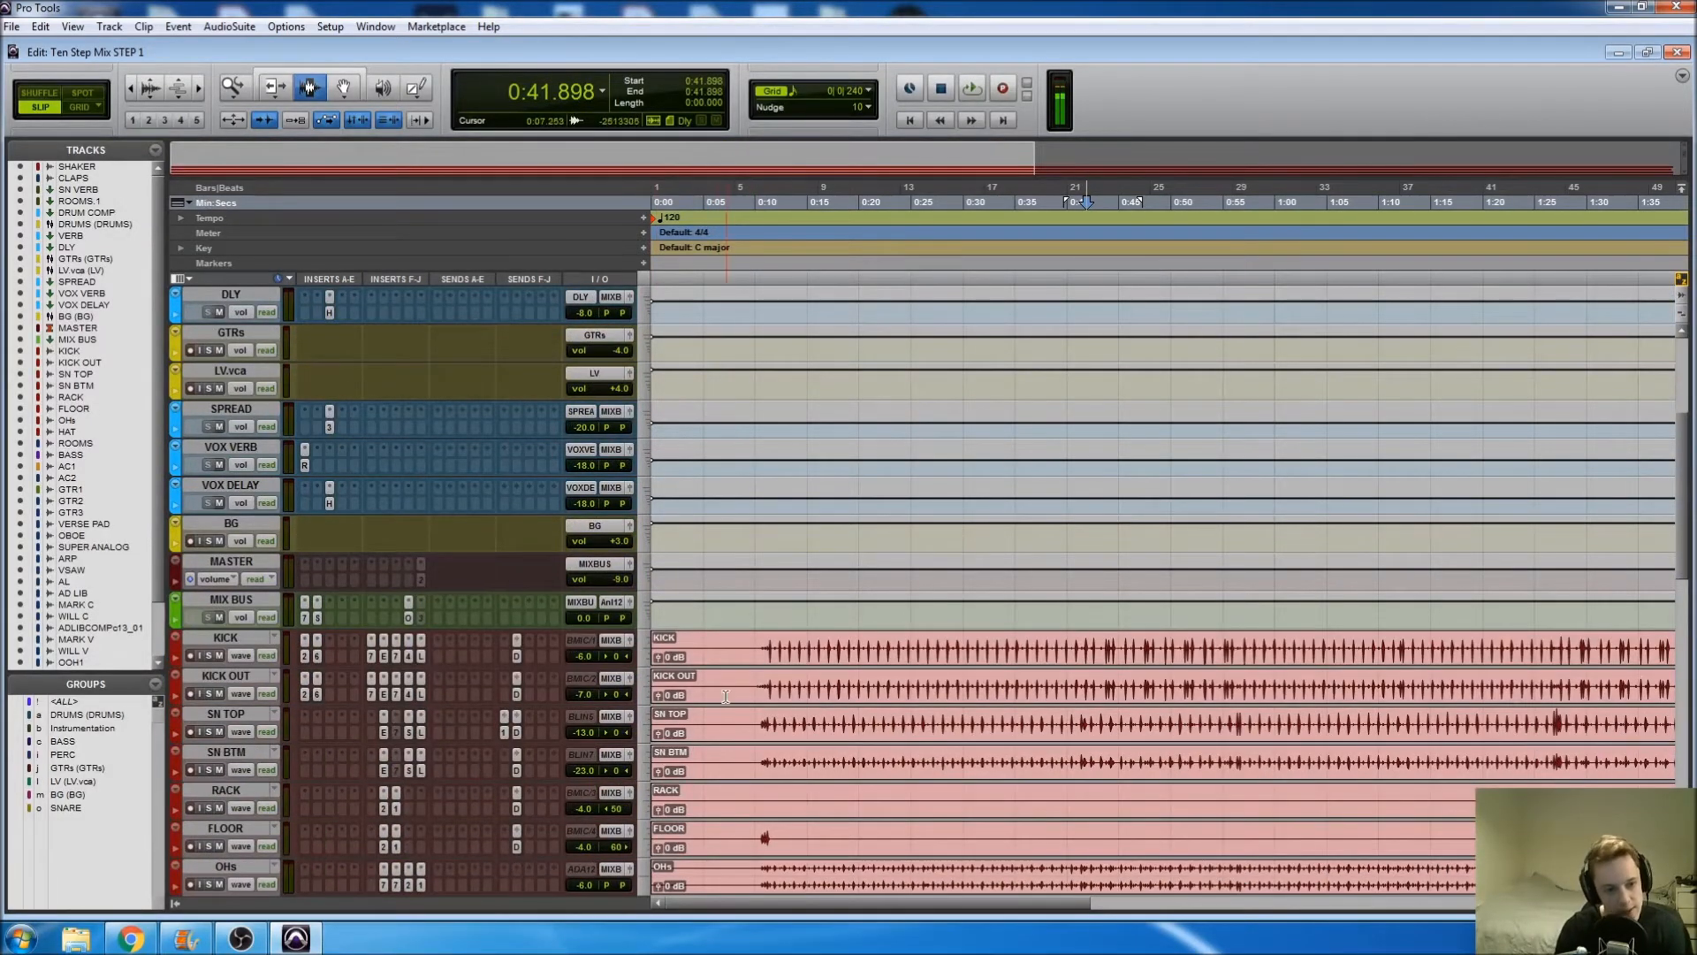
pyautogui.scroll(1, 727, 694)
pyautogui.scroll(6, 727, 694)
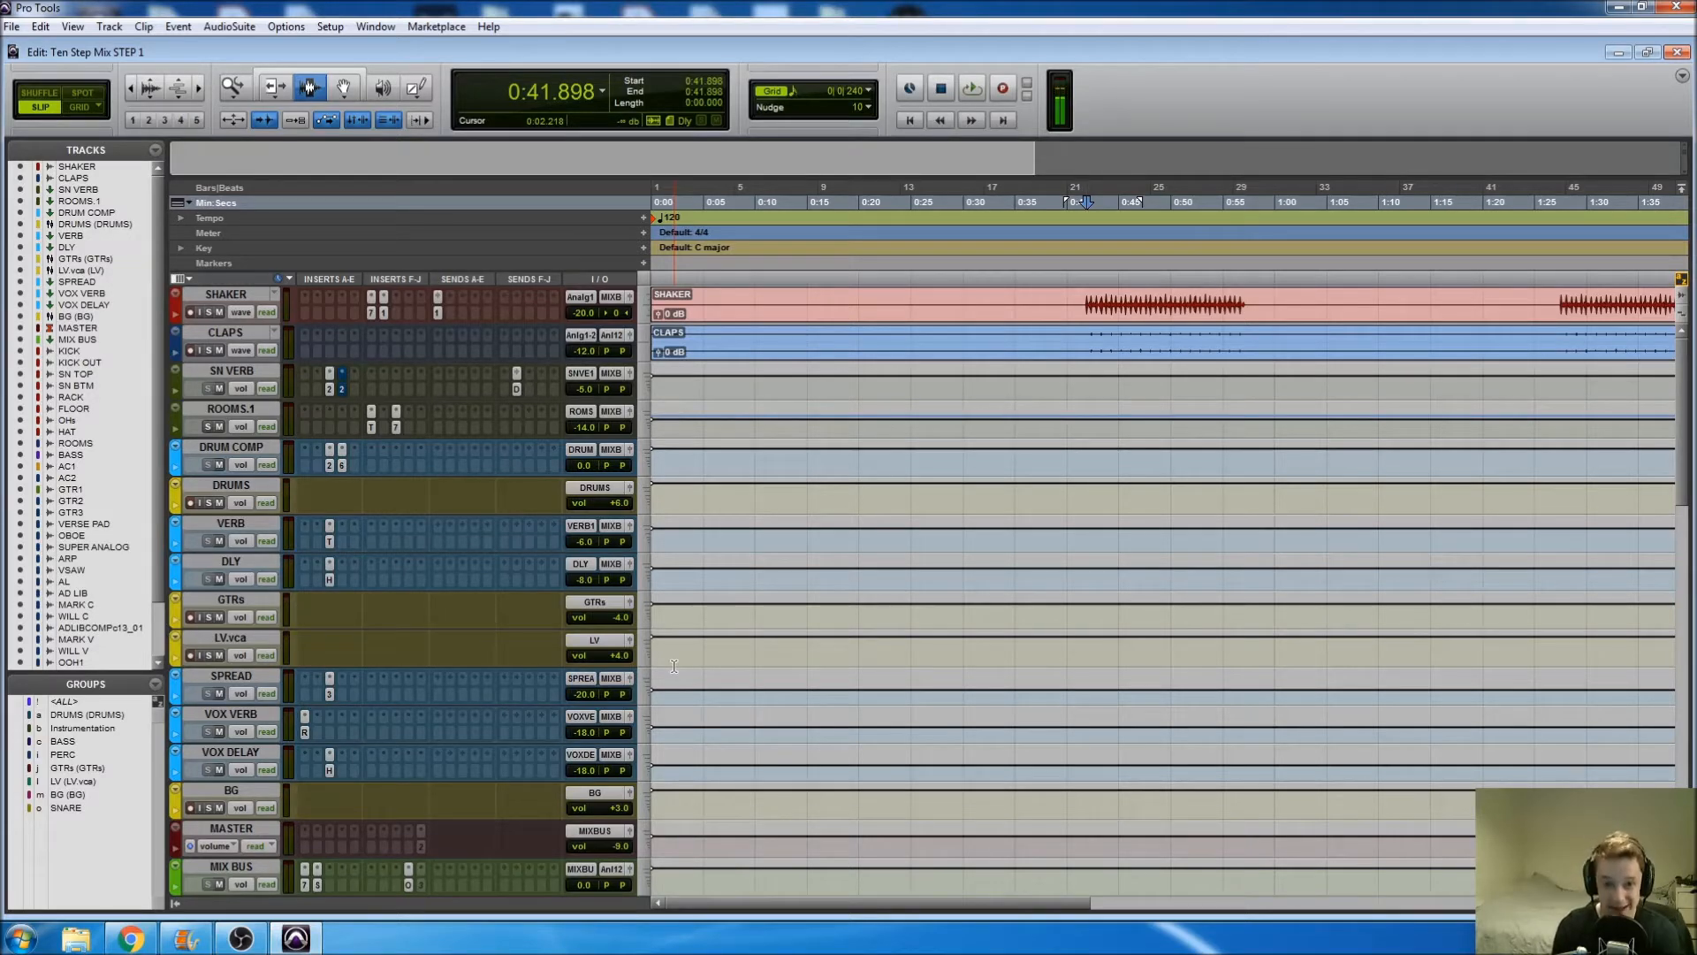
pyautogui.hotkey('ctrl', '=')
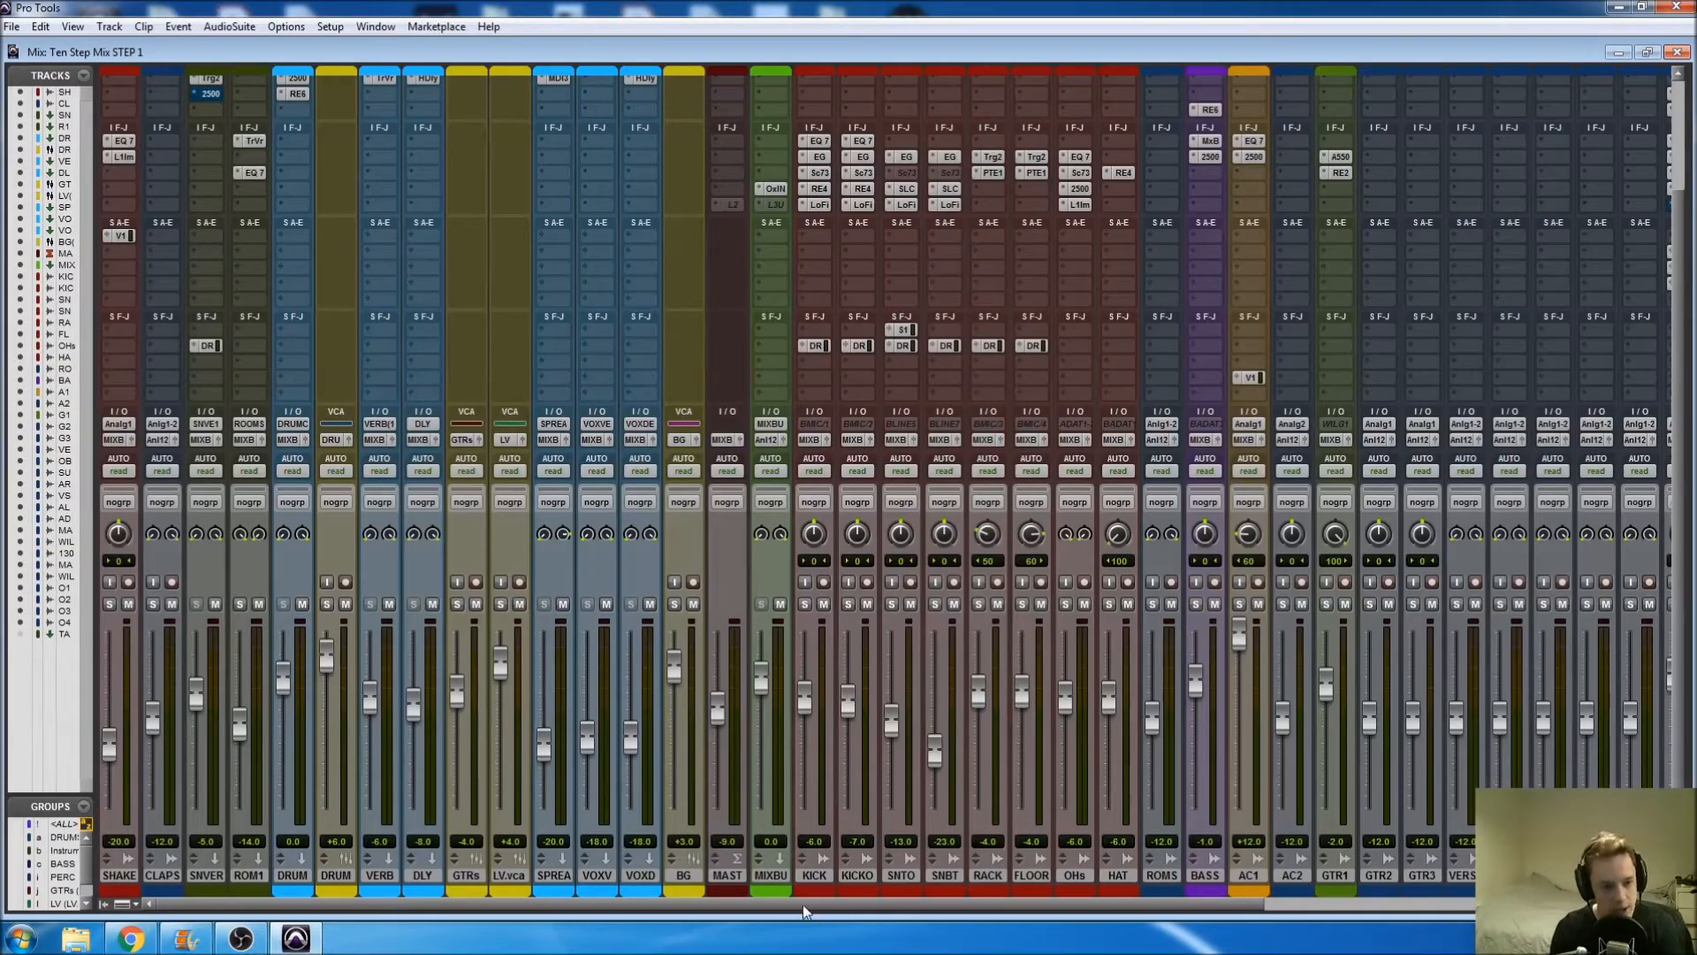
pyautogui.moveTo(1062, 905); pyautogui.dragTo(991, 910)
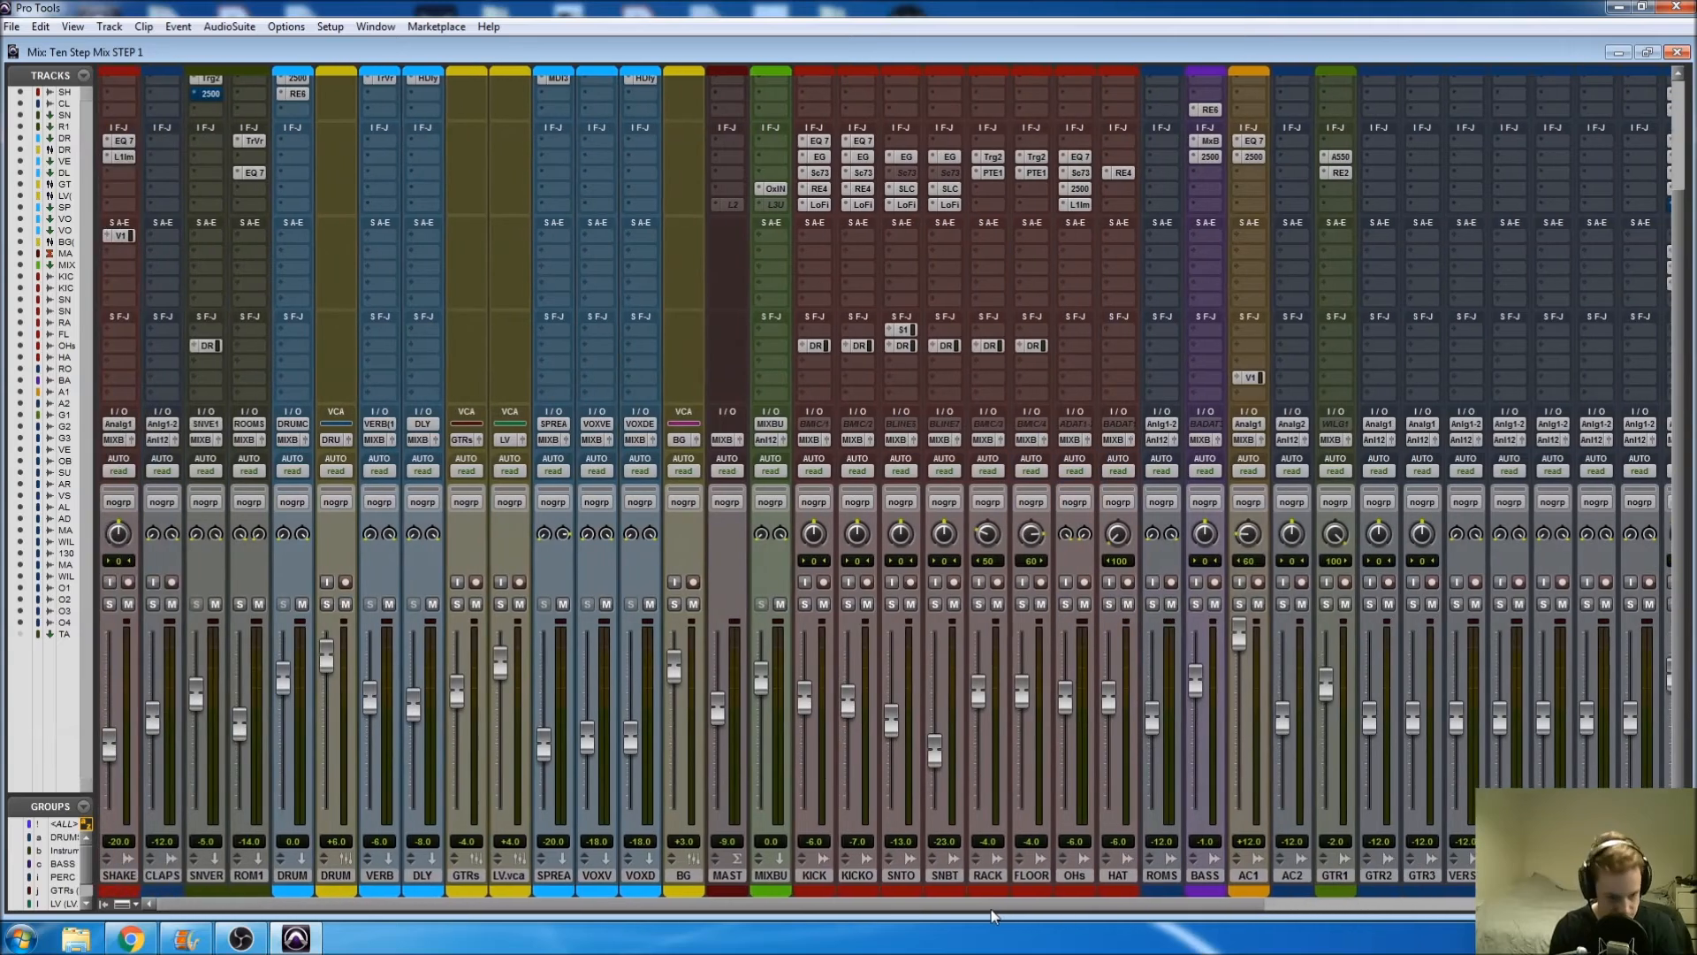
# Step: Move the channels KICK through ROOMS together so they sit directly after CLAPS
pyautogui.click(815, 877)
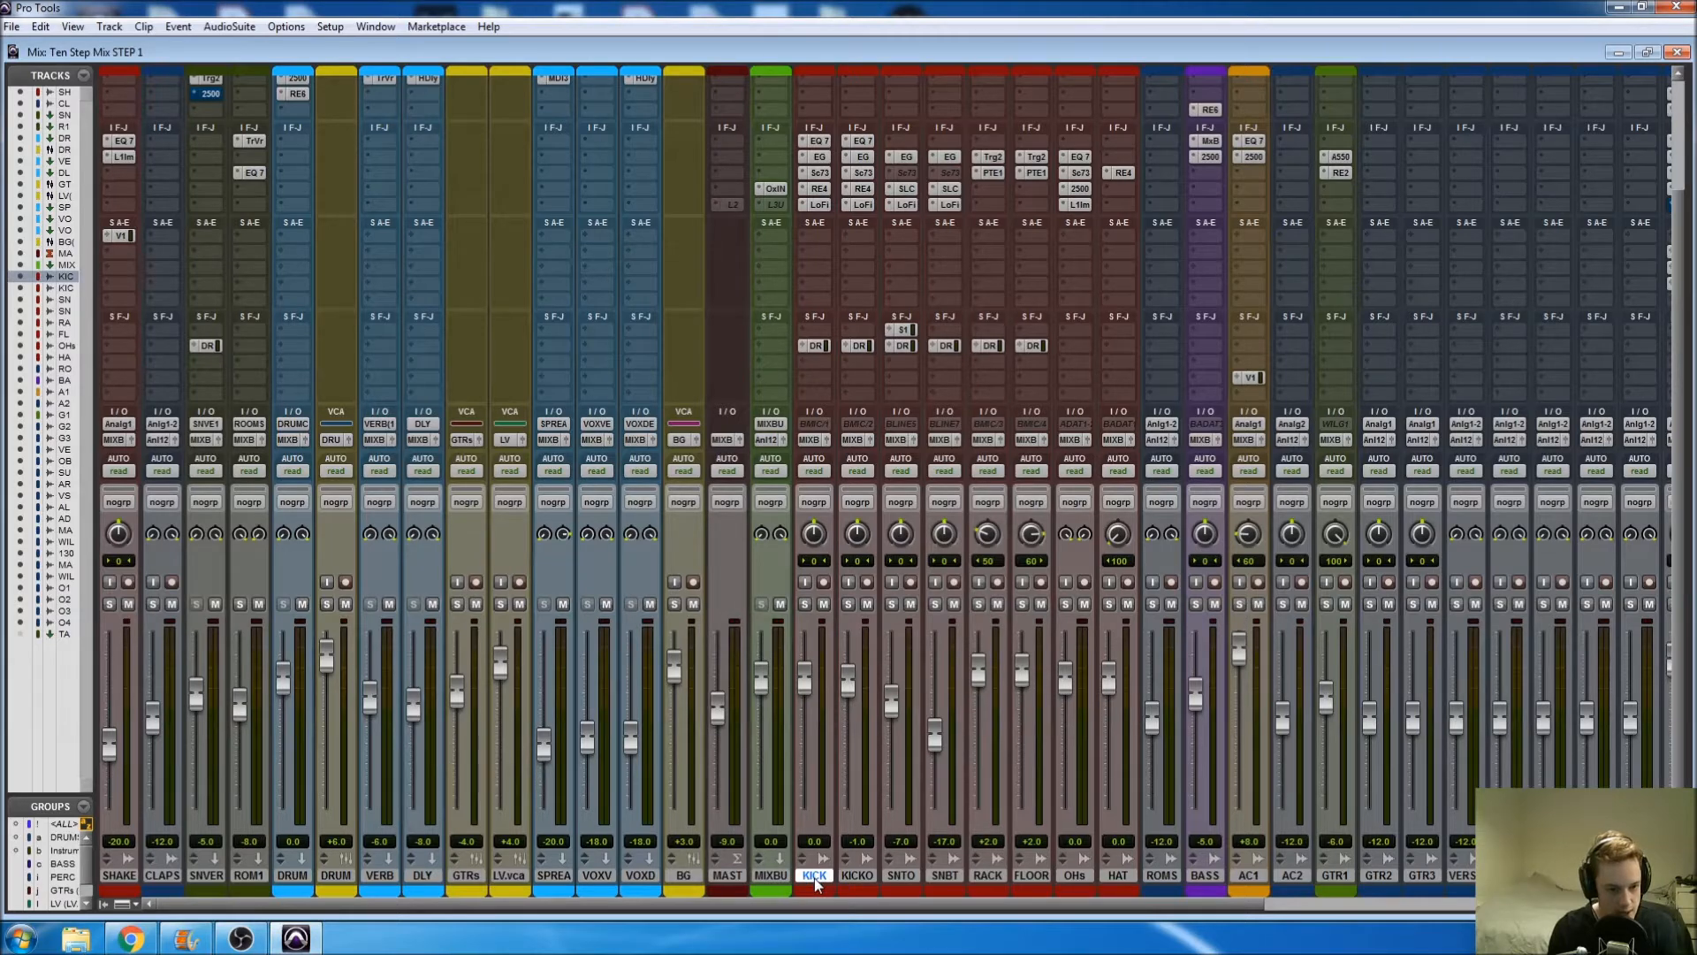
pyautogui.keyDown('shift'); pyautogui.click(1161, 876); pyautogui.keyUp('shift')
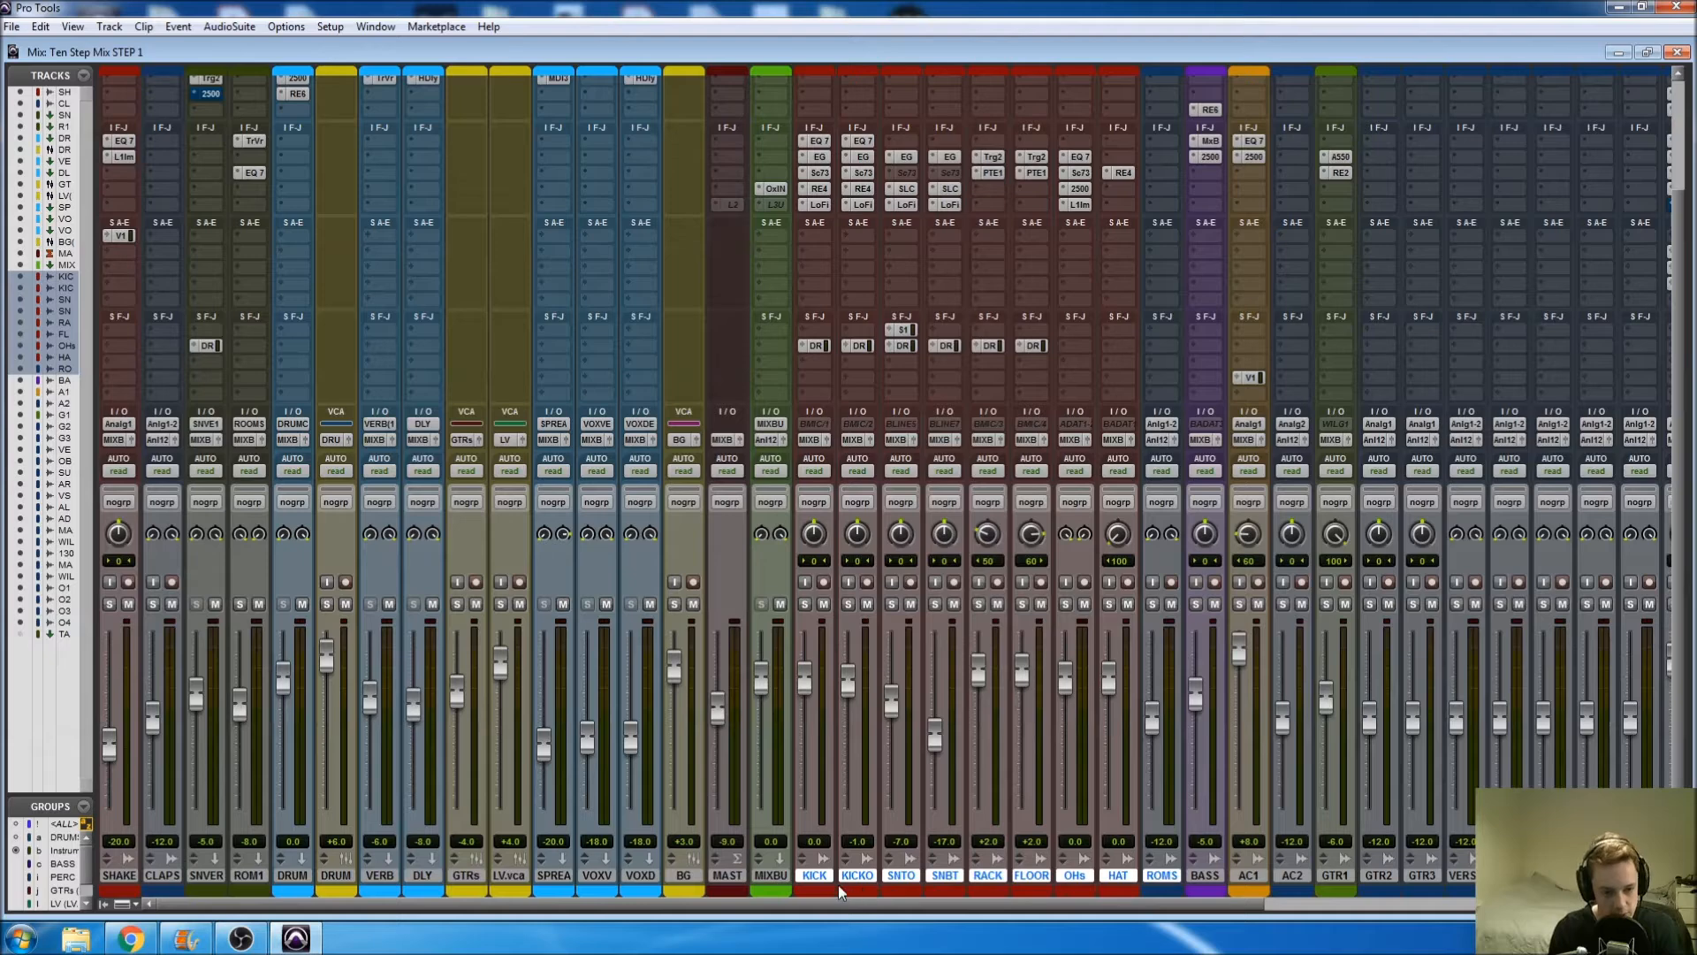
pyautogui.moveTo(823, 882); pyautogui.dragTo(205, 885)
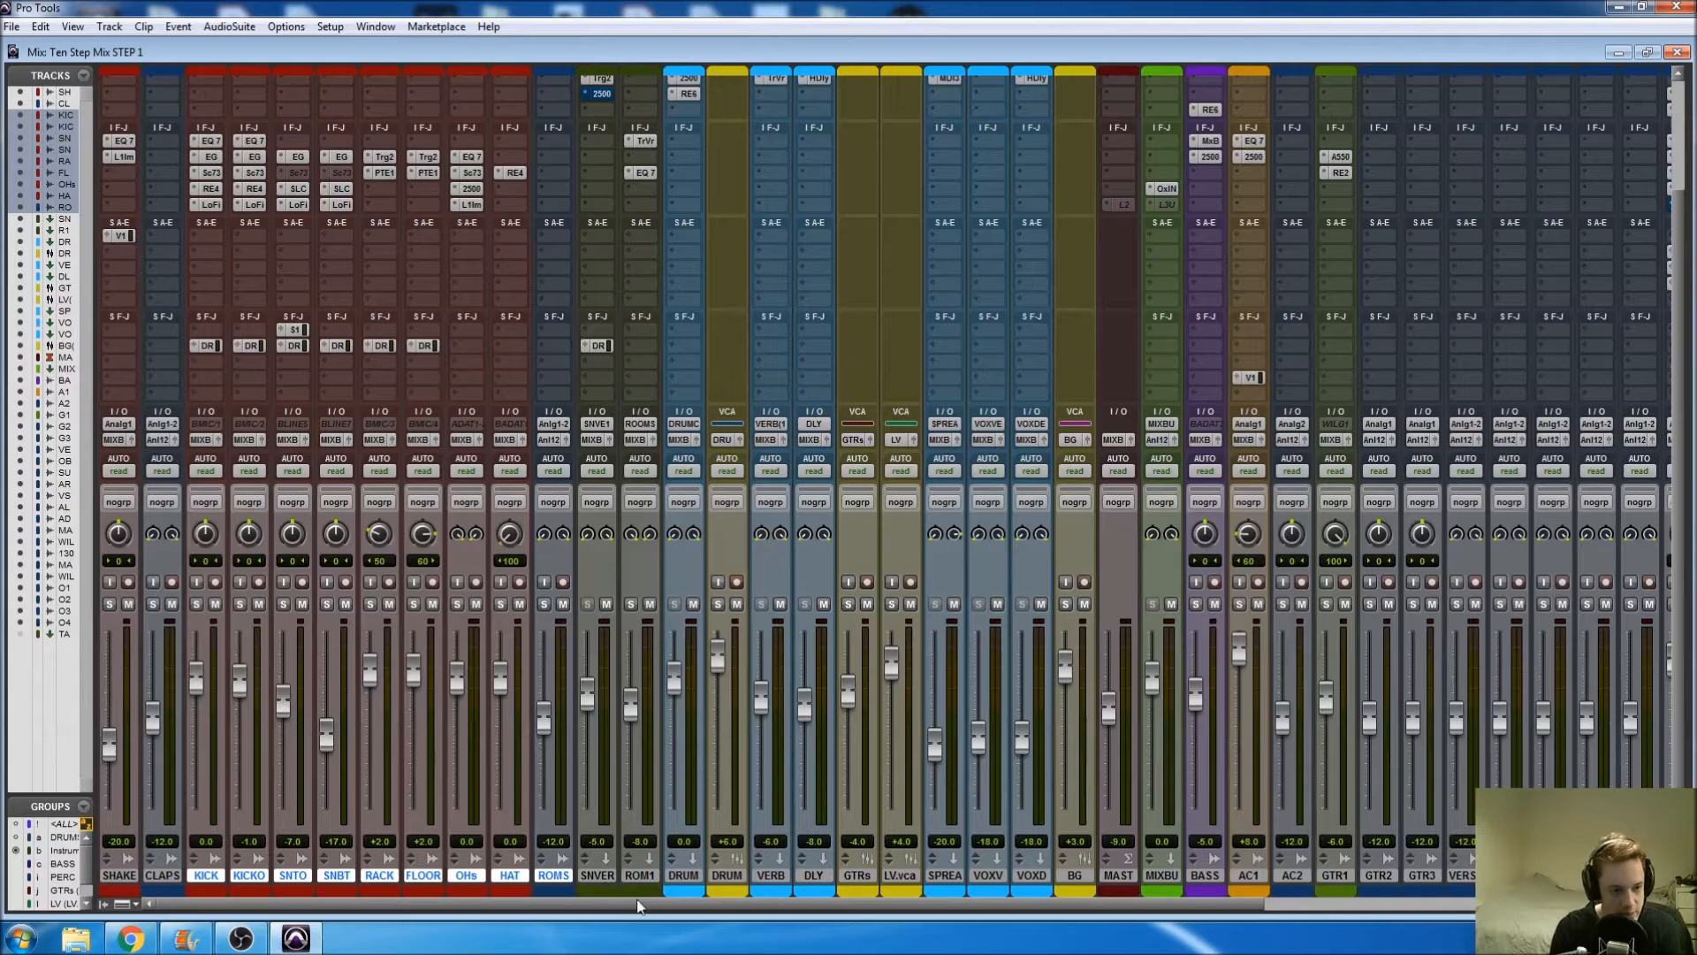
# Step: Move the SN VERB aux channel between SN BTM and RACK
pyautogui.click(603, 877)
pyautogui.moveTo(602, 877); pyautogui.dragTo(355, 878)
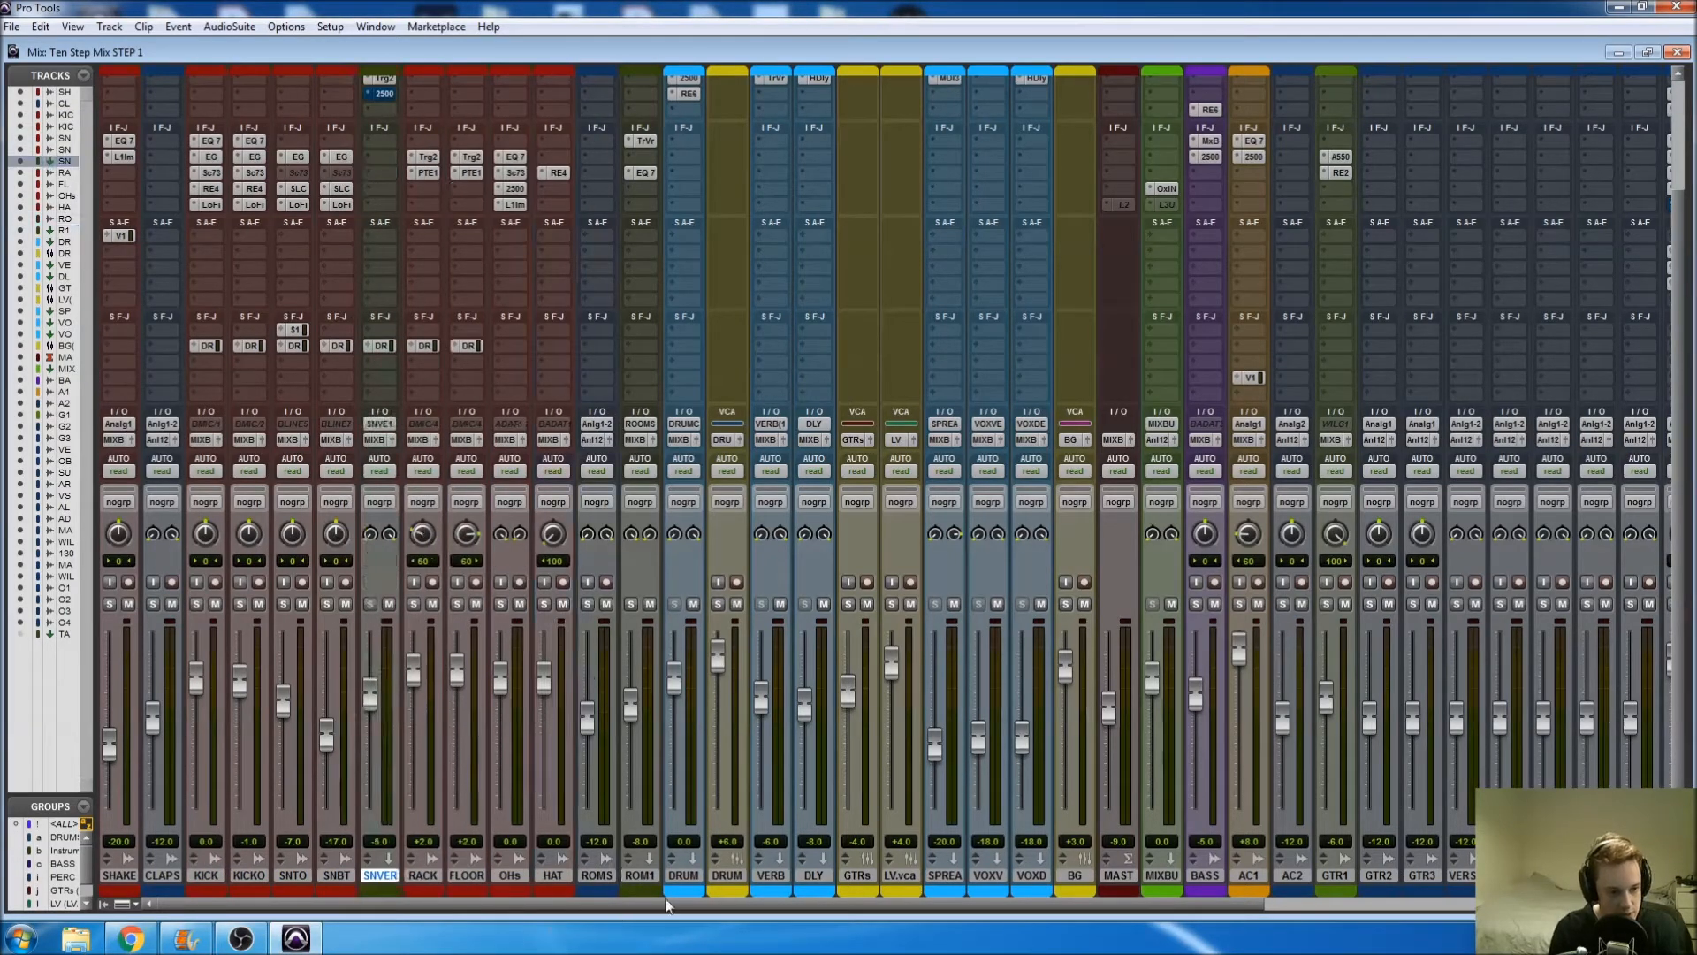
# Step: Move the TrVr and EQ 7 inserts from the ROM1 aux channel to the same slots on the ROOMS channel
pyautogui.click(640, 877)
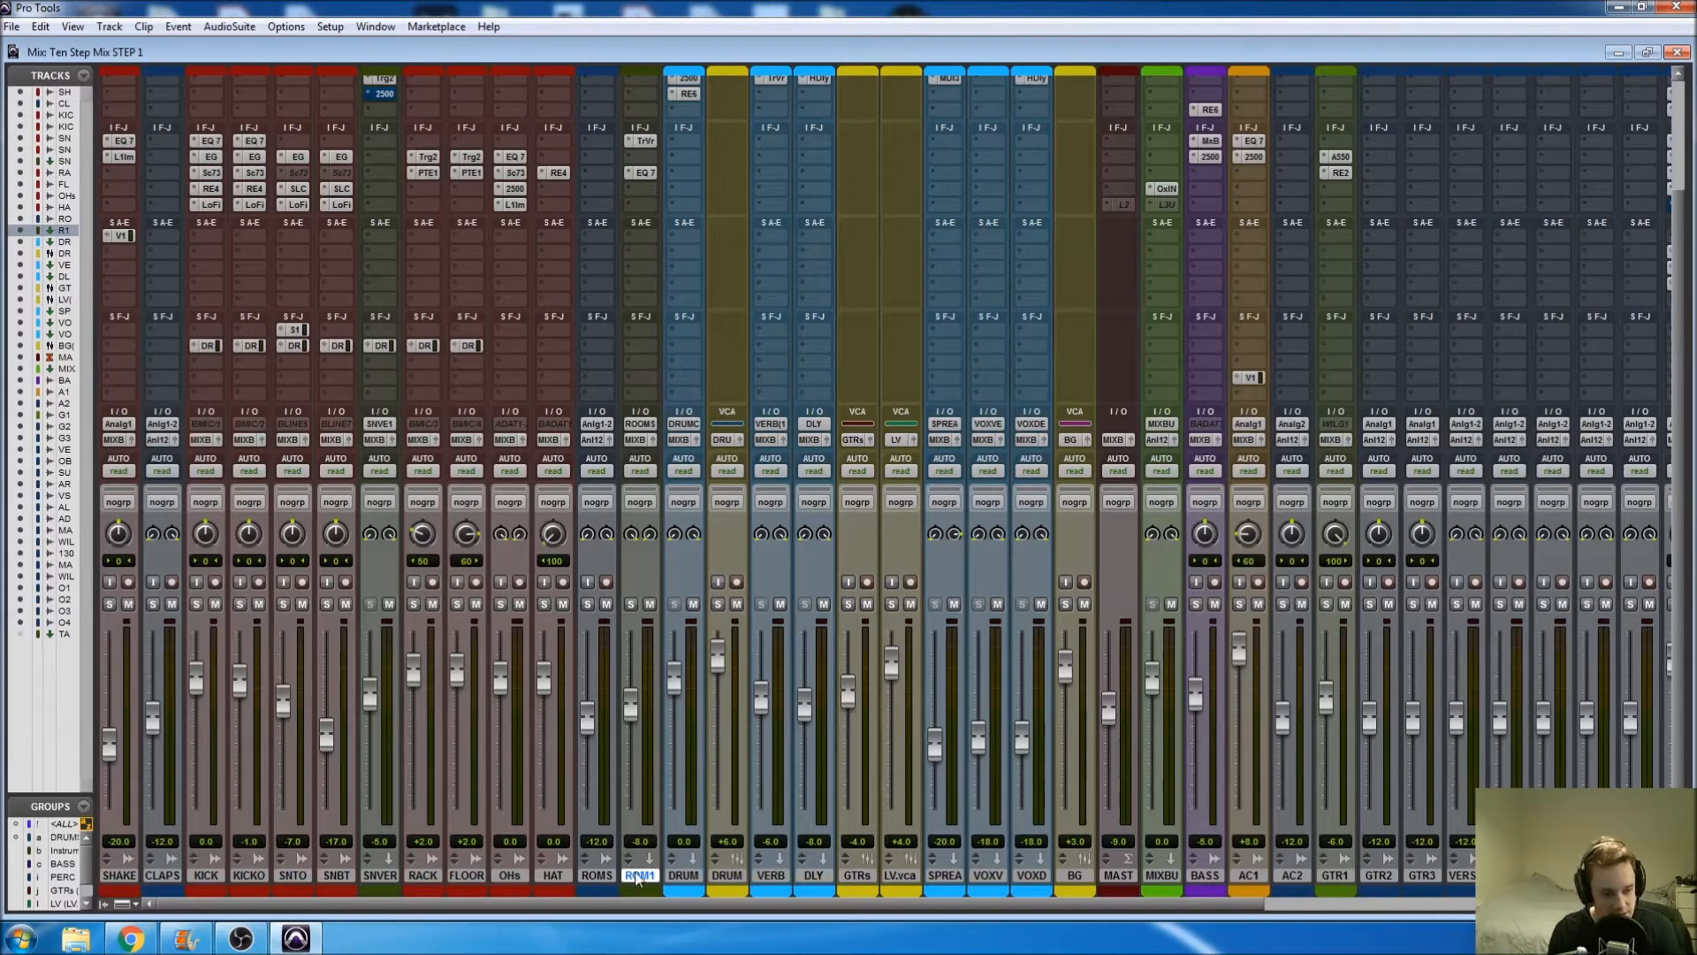
pyautogui.click(601, 877)
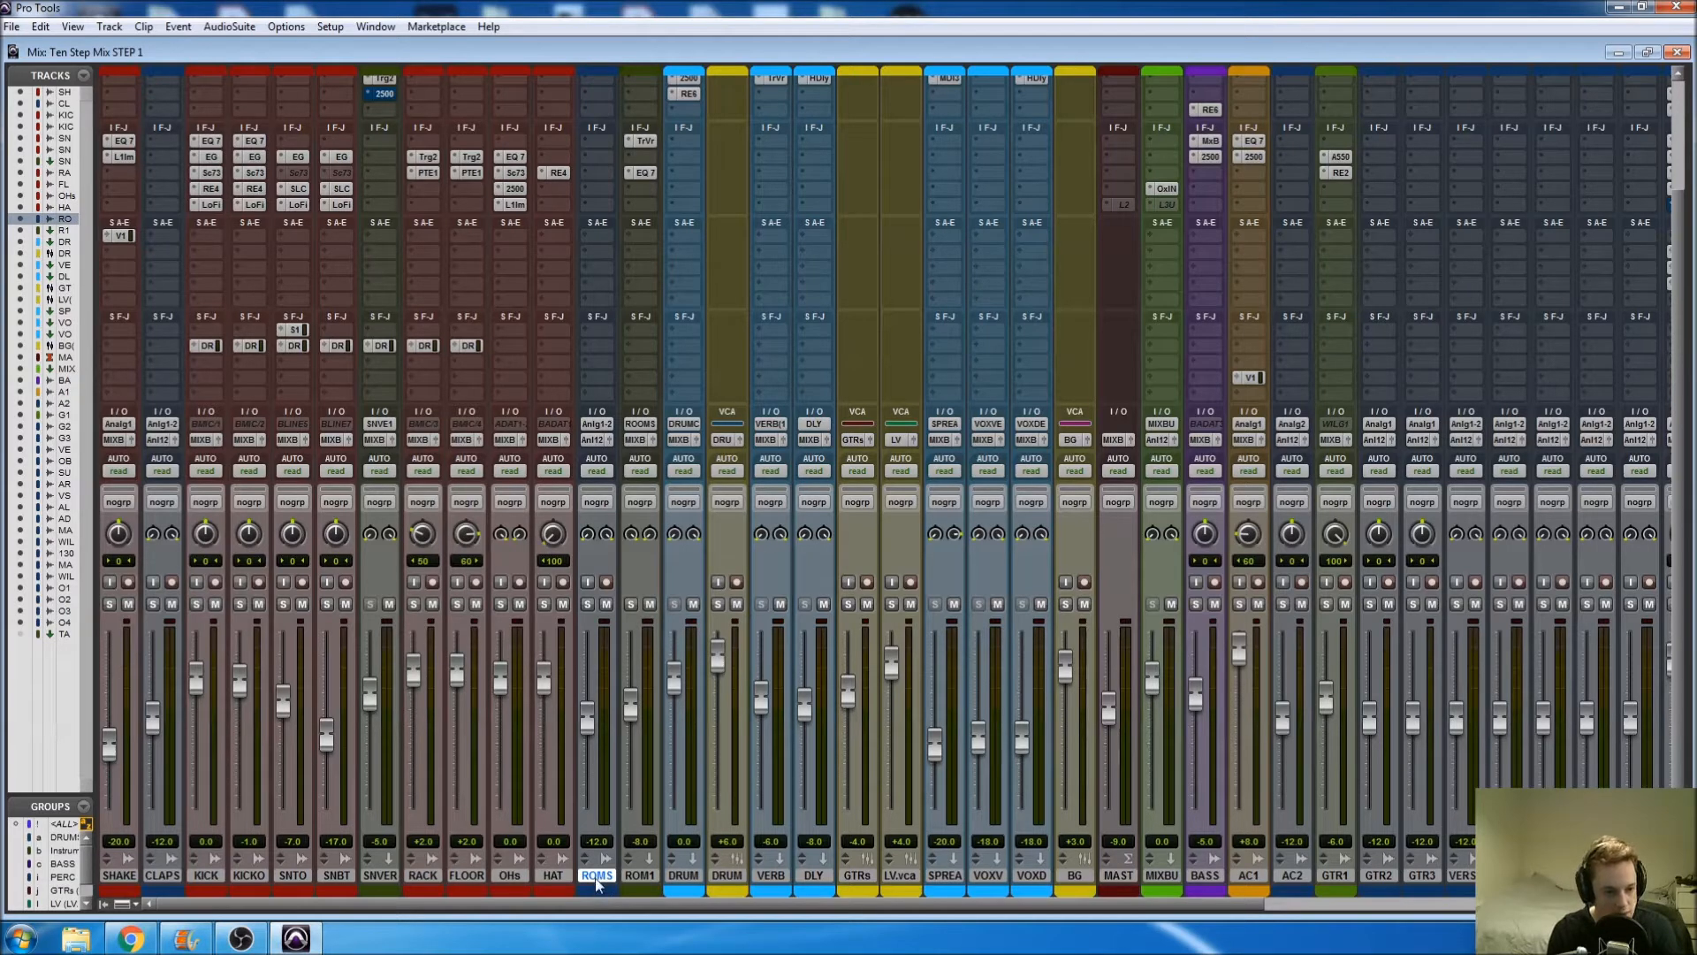
pyautogui.scroll(3, 563, 333)
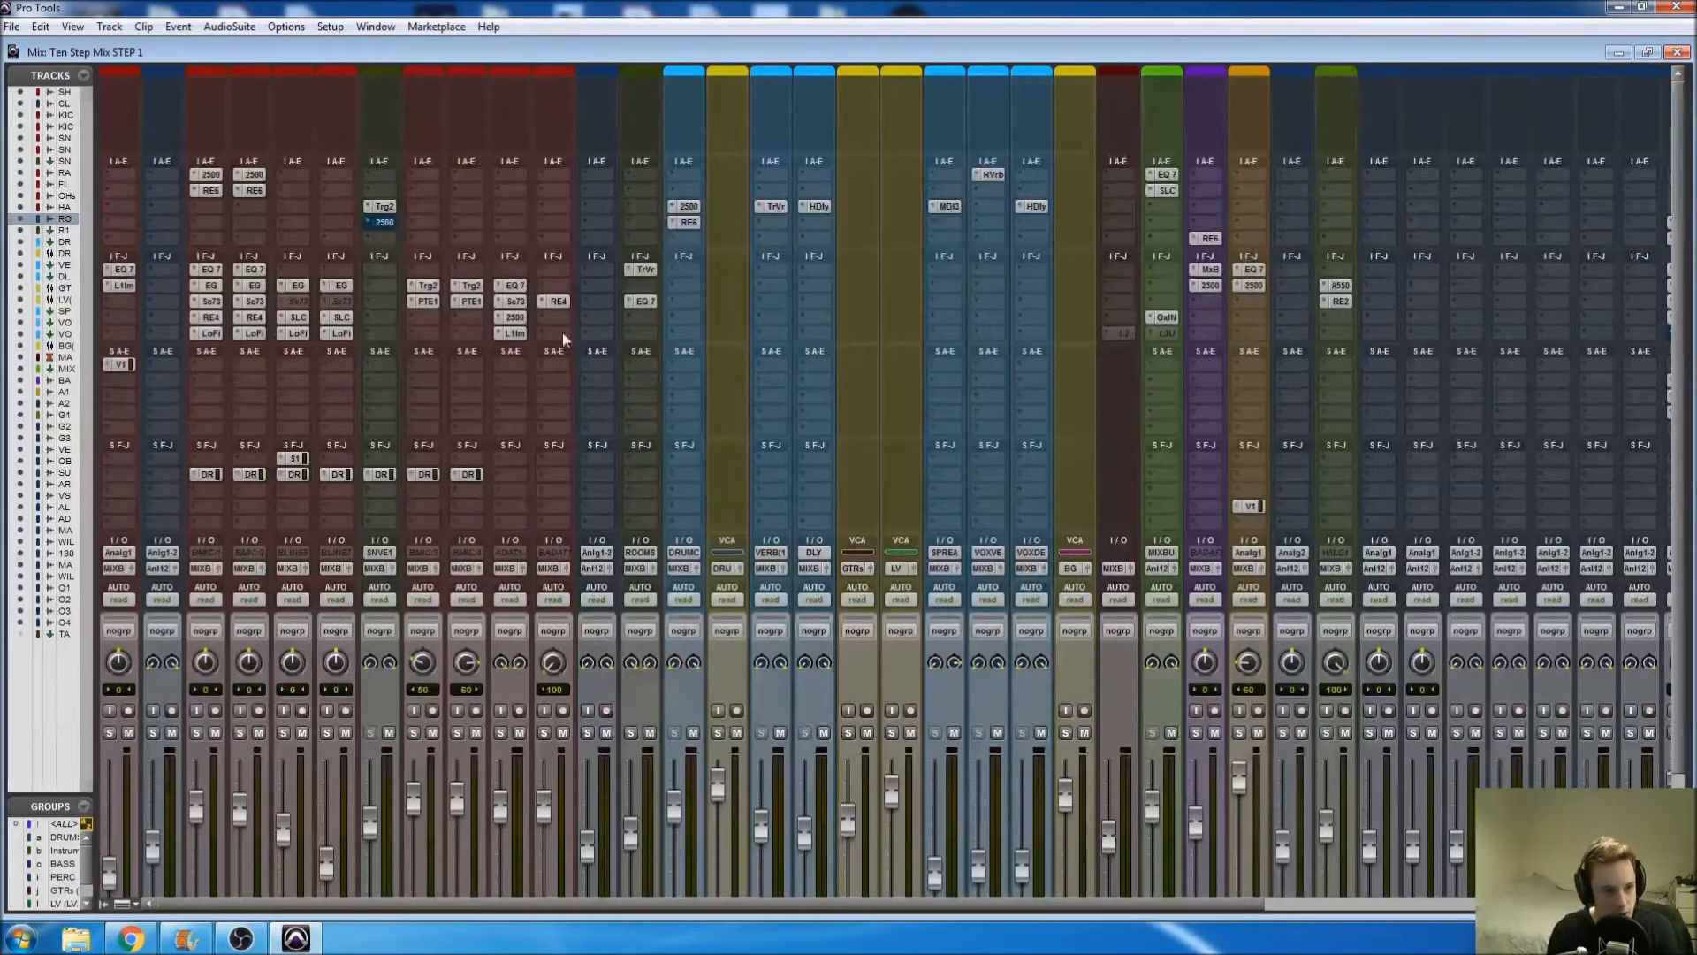
pyautogui.click(644, 270)
pyautogui.moveTo(642, 274); pyautogui.dragTo(605, 301)
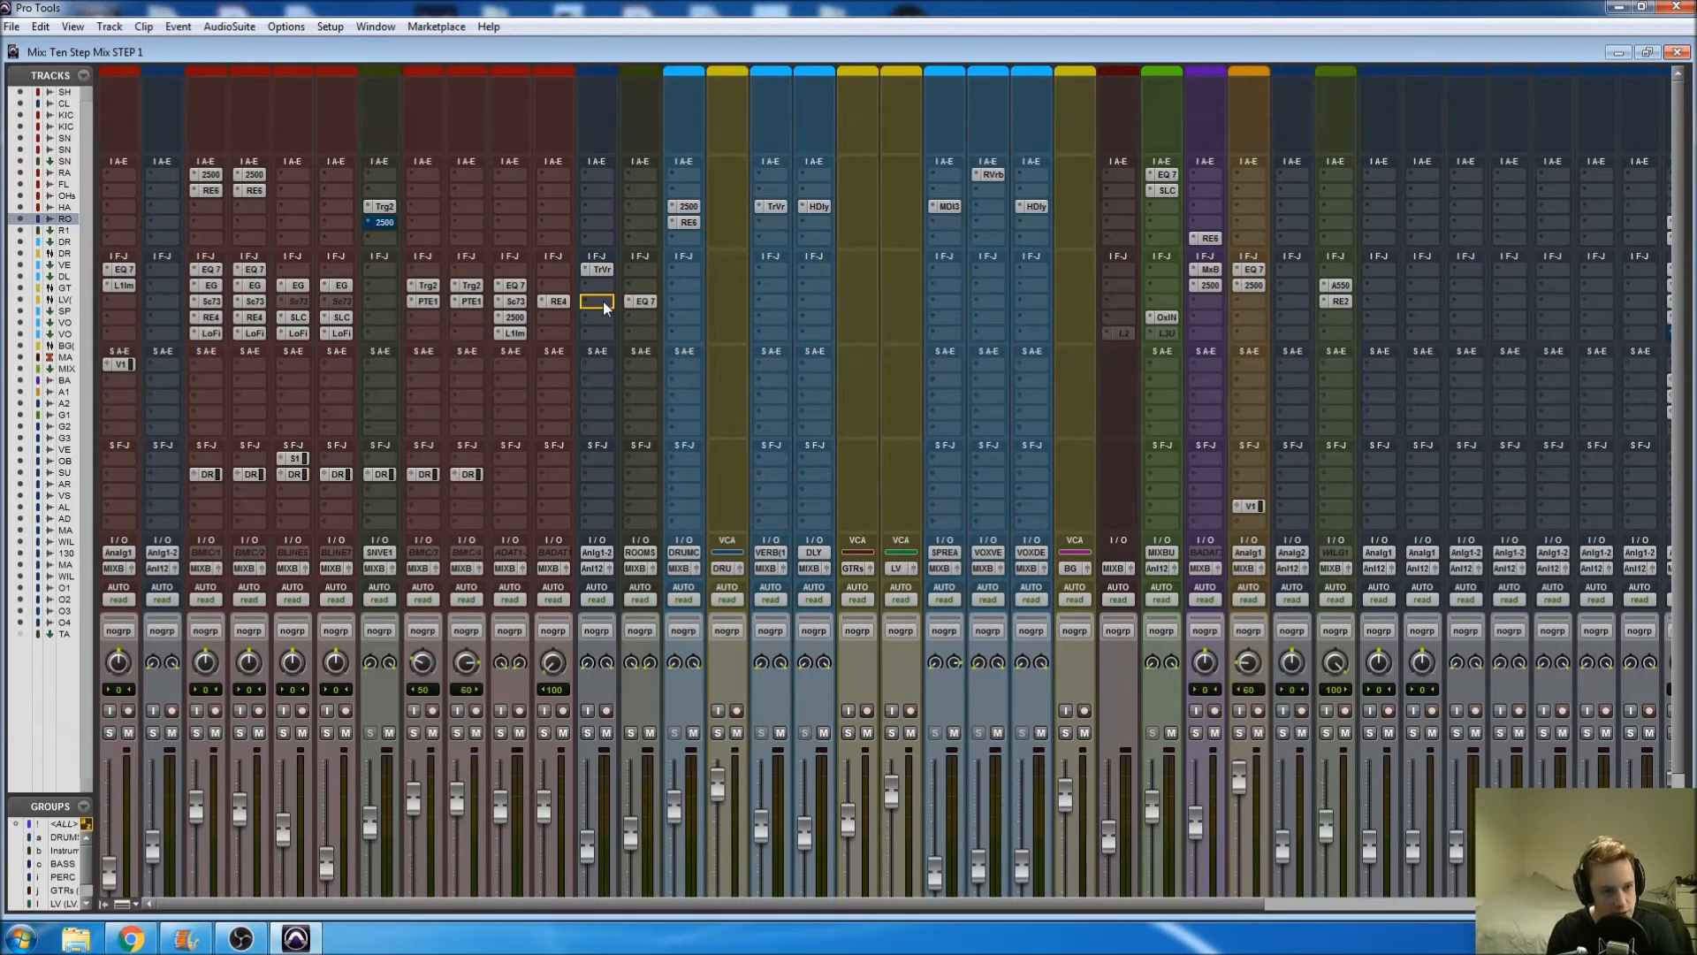
pyautogui.scroll(-3, 640, 394)
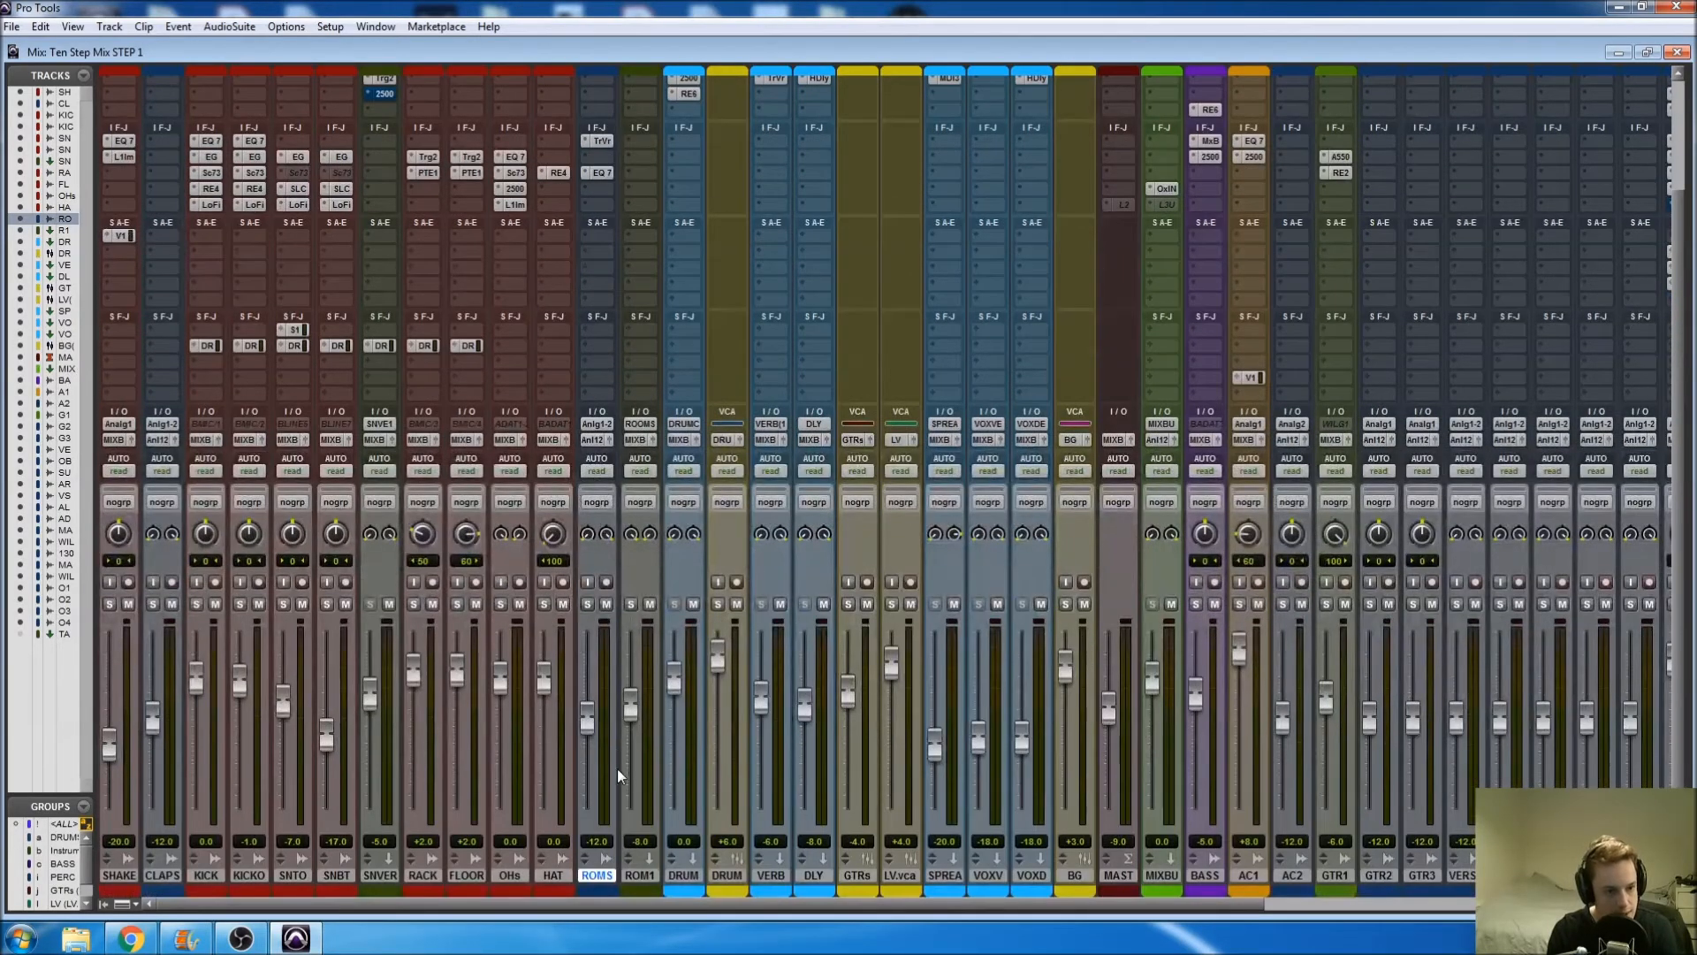
# Step: Delete the emptied ROM1 aux track
pyautogui.rightClick(640, 873)
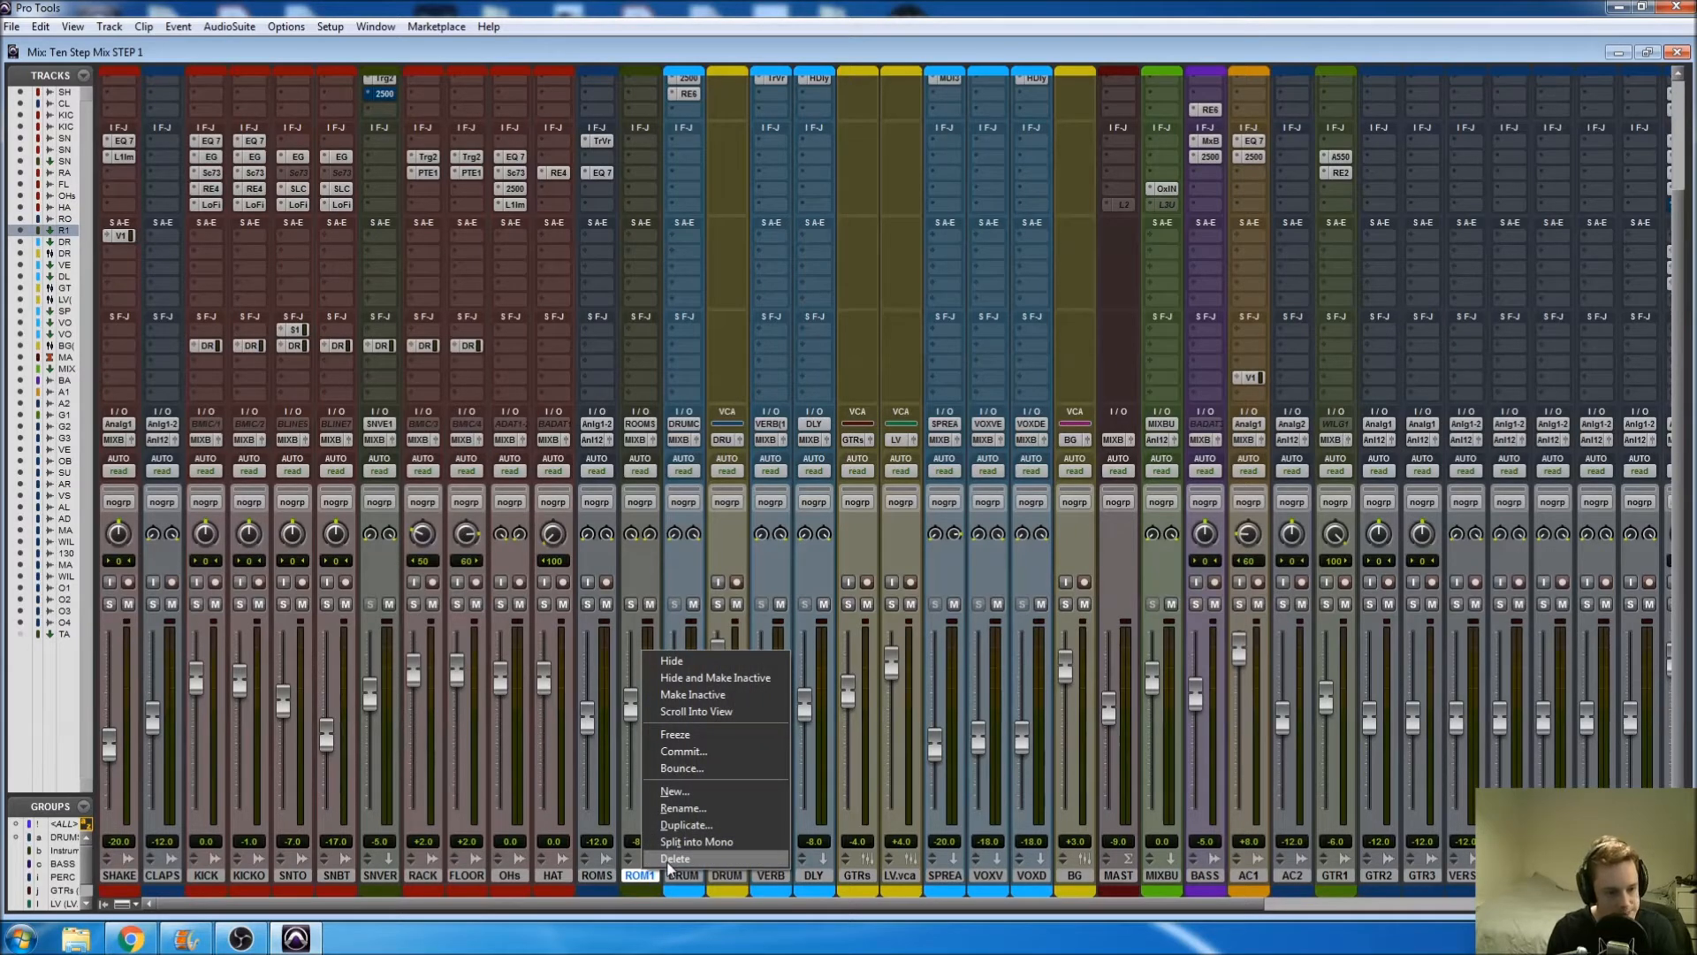
pyautogui.click(669, 859)
pyautogui.click(606, 876)
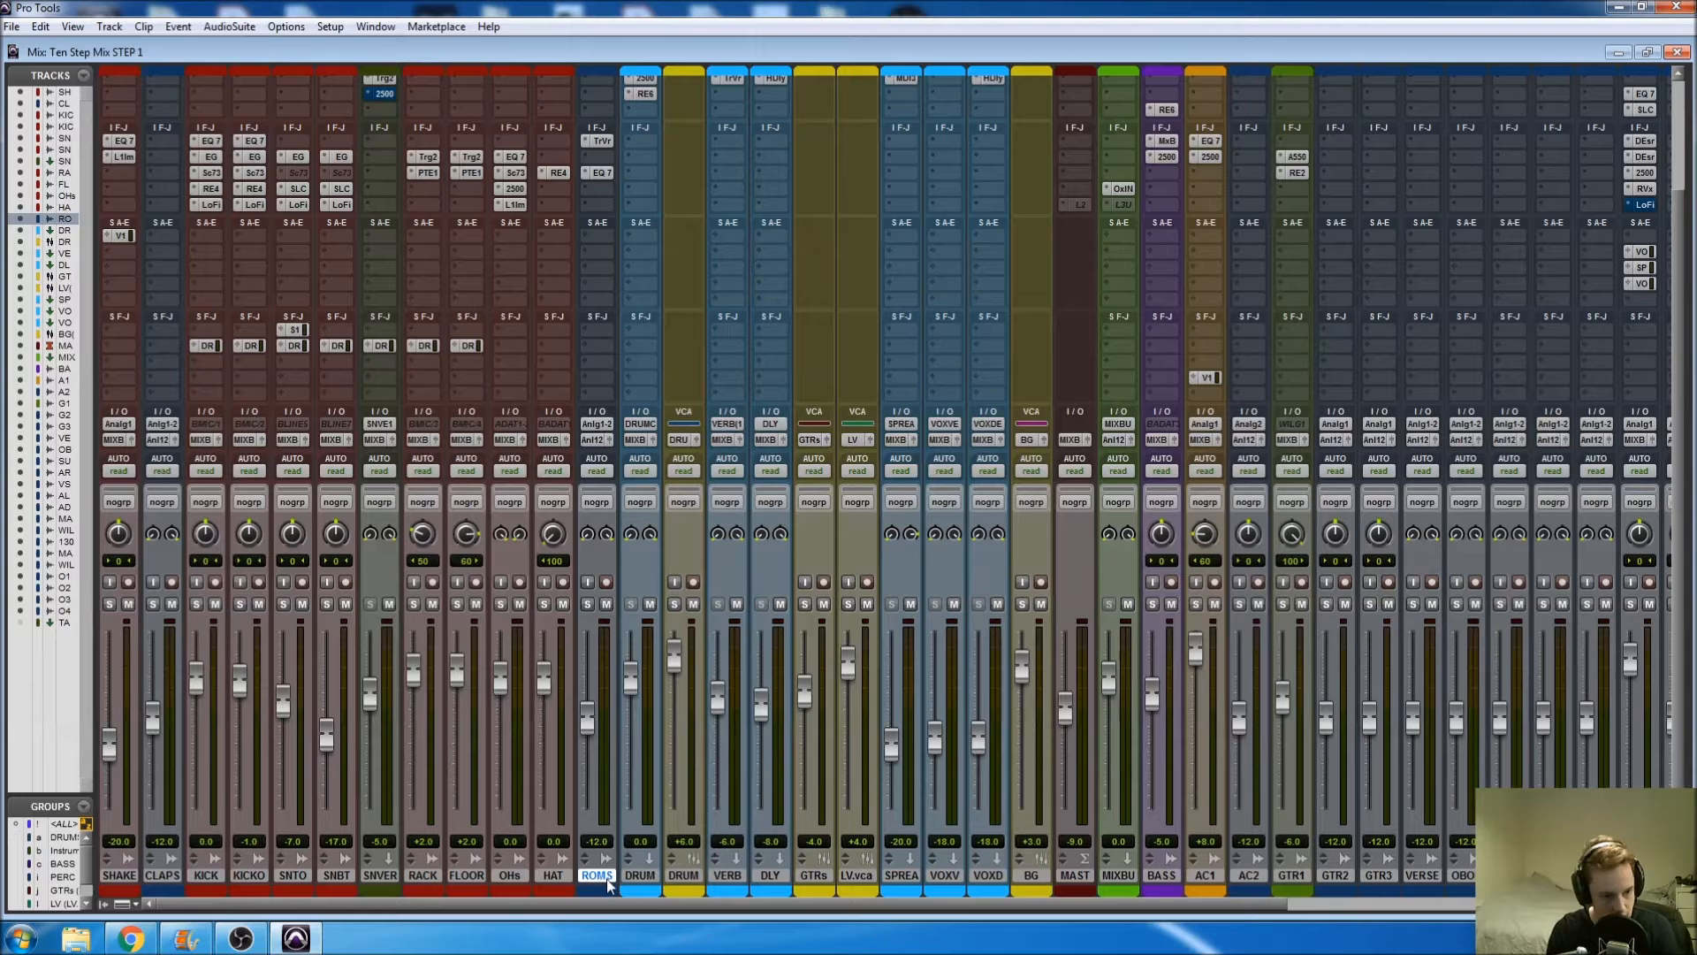
# Step: Move the channels BASS through VSAW directly after the DRUMS VCA, and place the GTRs VCA directly after VSAW
pyautogui.click(727, 876)
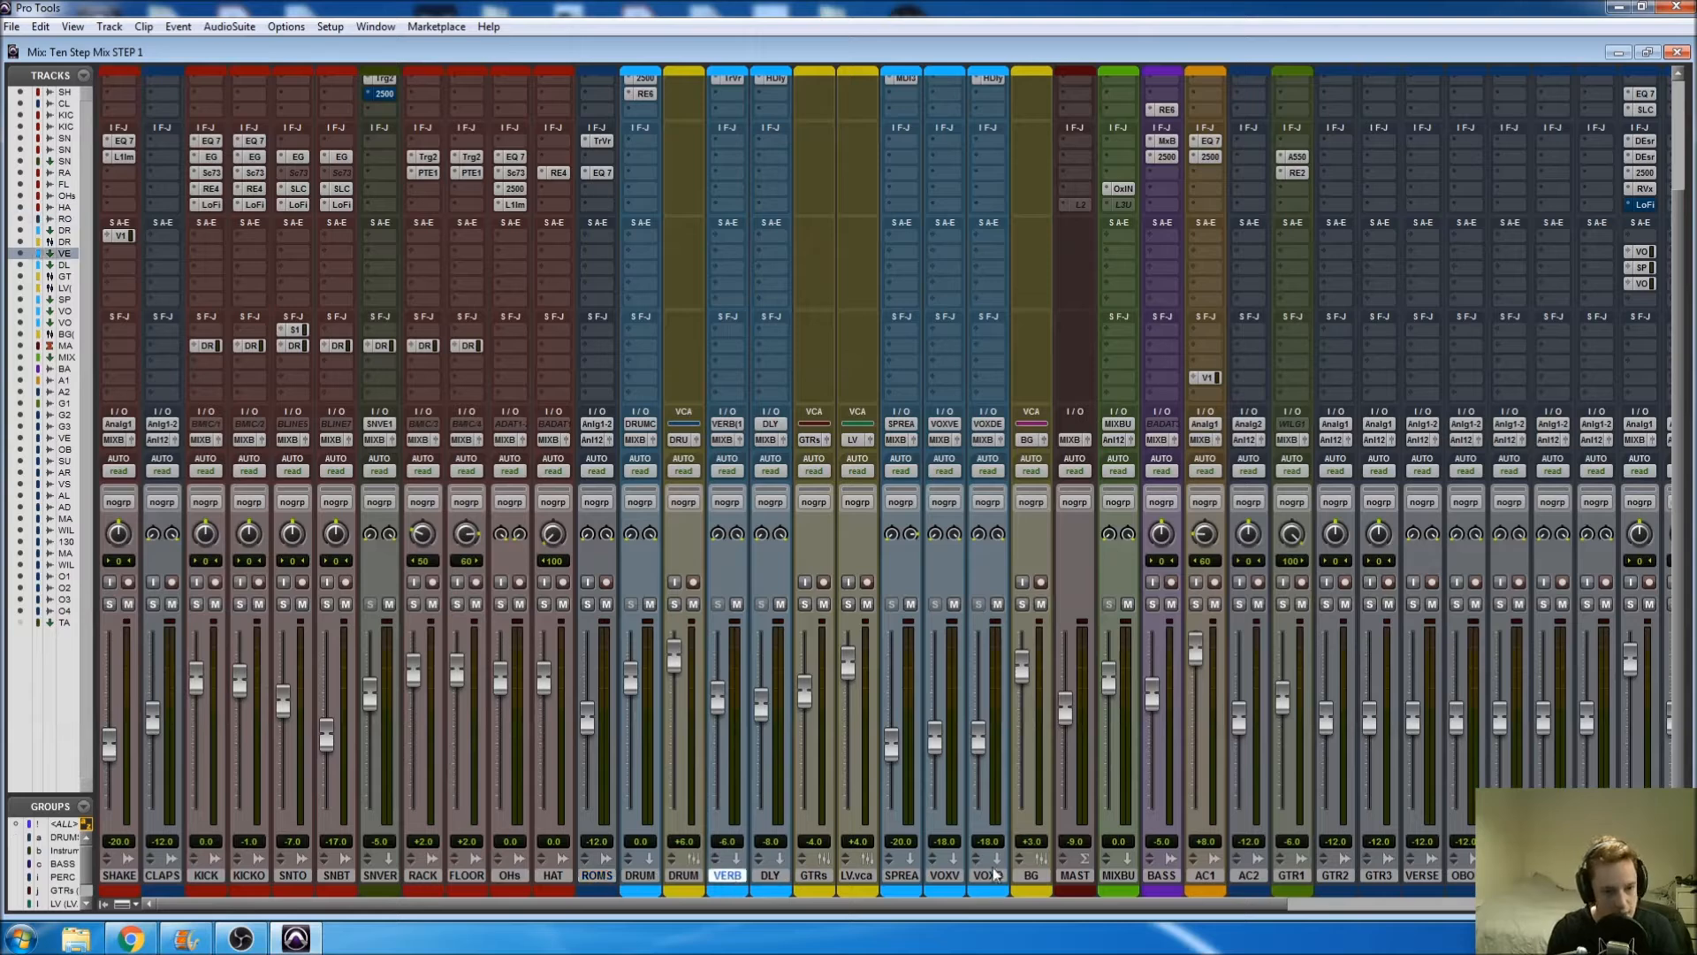
pyautogui.click(1150, 873)
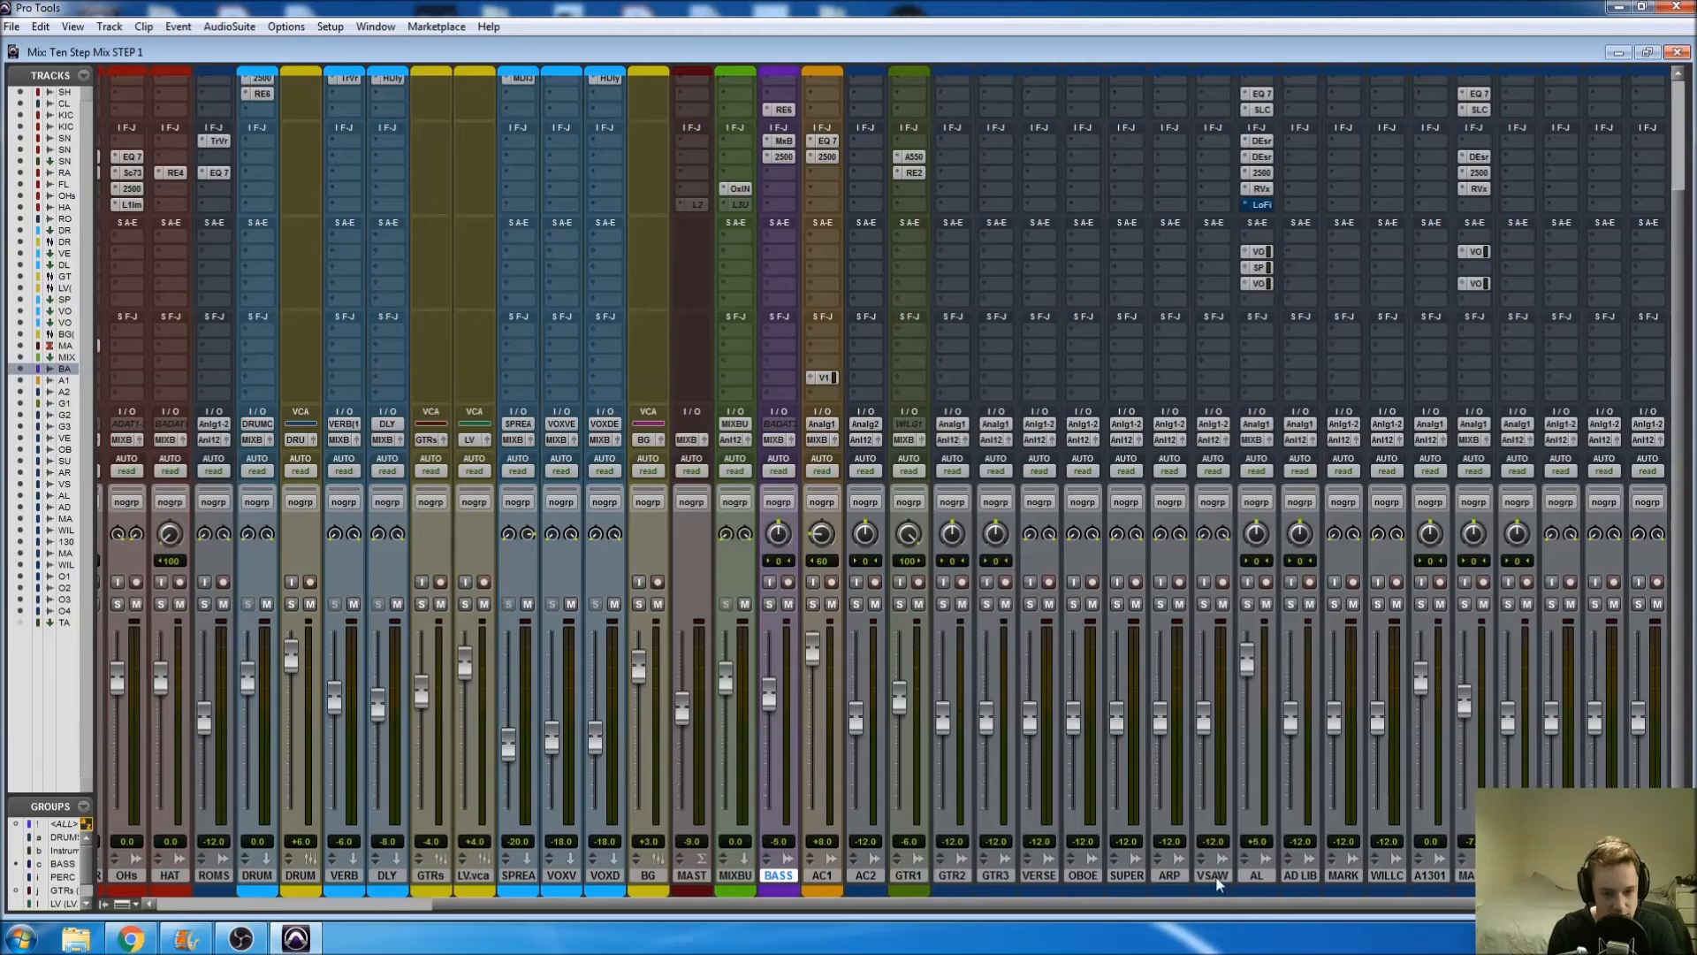
pyautogui.keyDown('shift'); pyautogui.click(1213, 876); pyautogui.keyUp('shift')
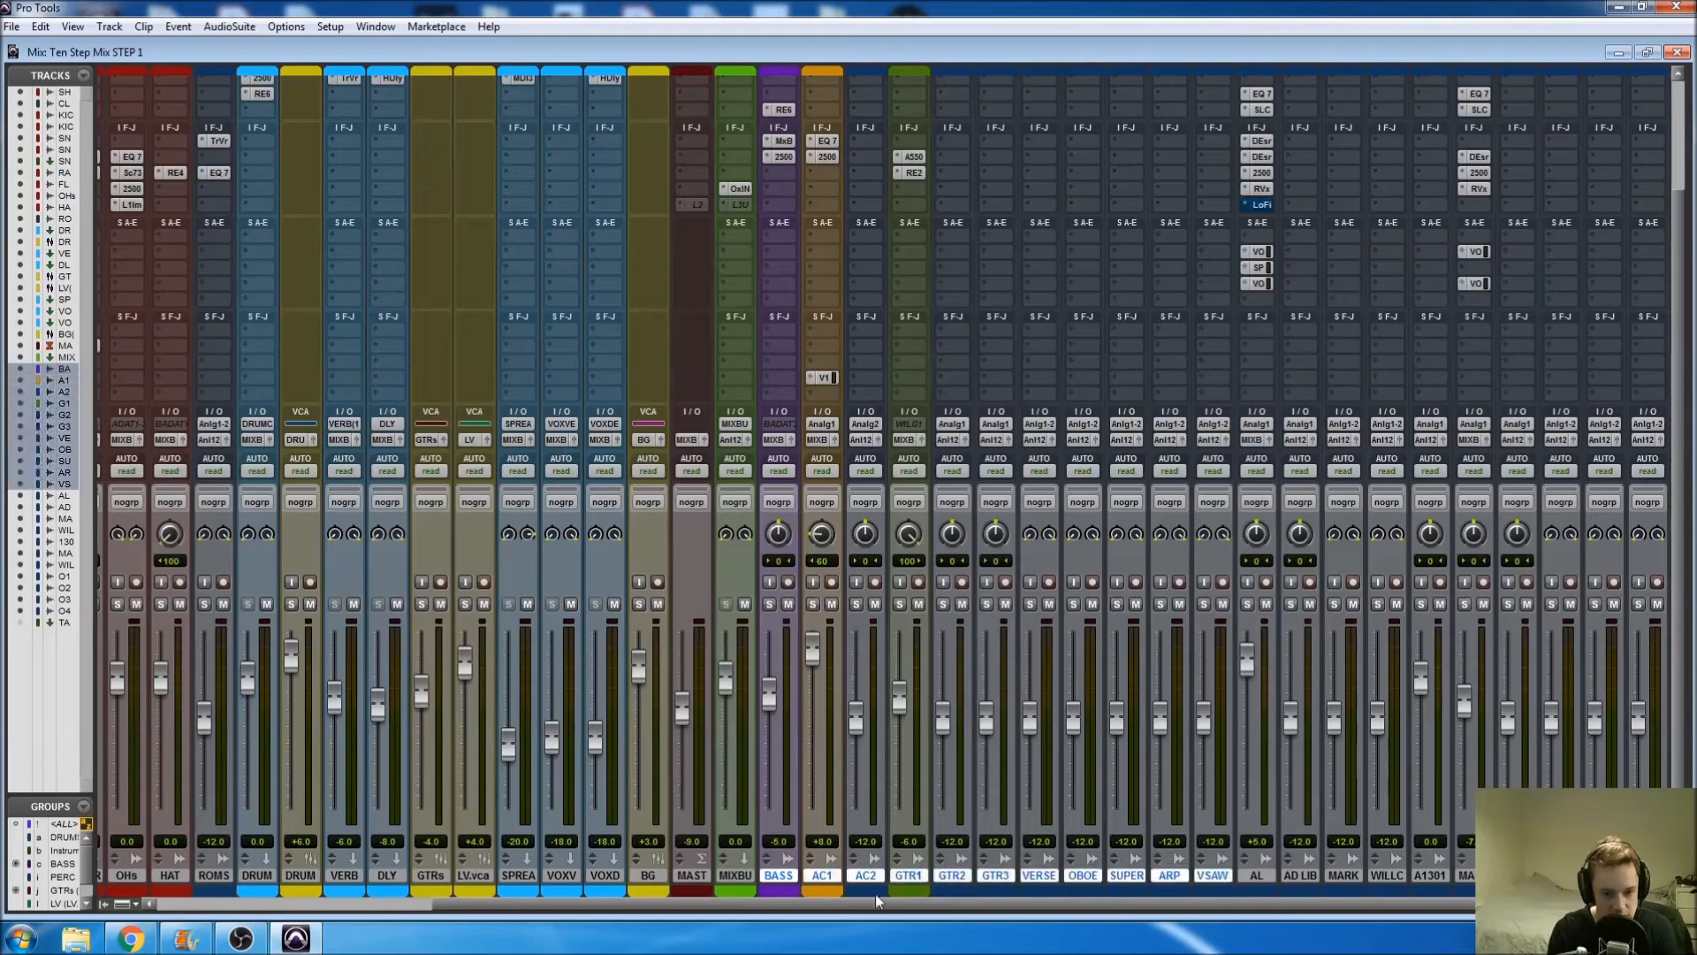
pyautogui.moveTo(779, 875); pyautogui.dragTo(381, 883)
pyautogui.click(911, 875)
pyautogui.moveTo(911, 875); pyautogui.dragTo(797, 879)
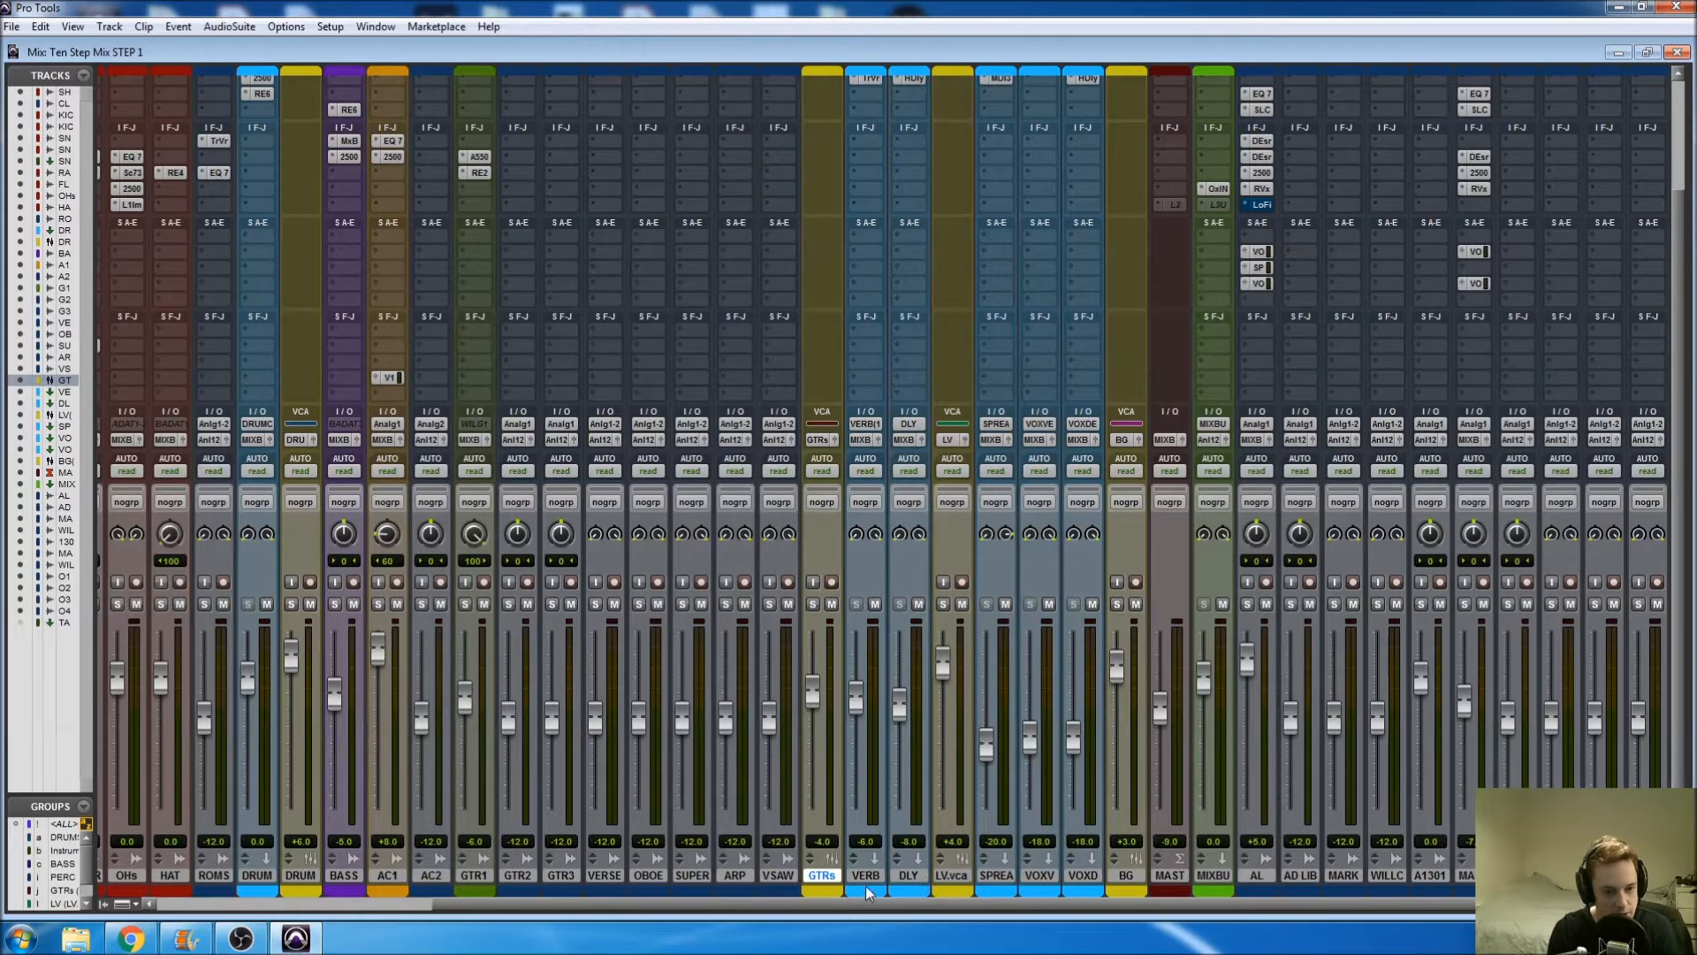
# Step: Move the AL and AD LIB vocal channels together between DLY and LV.vca
pyautogui.click(904, 876)
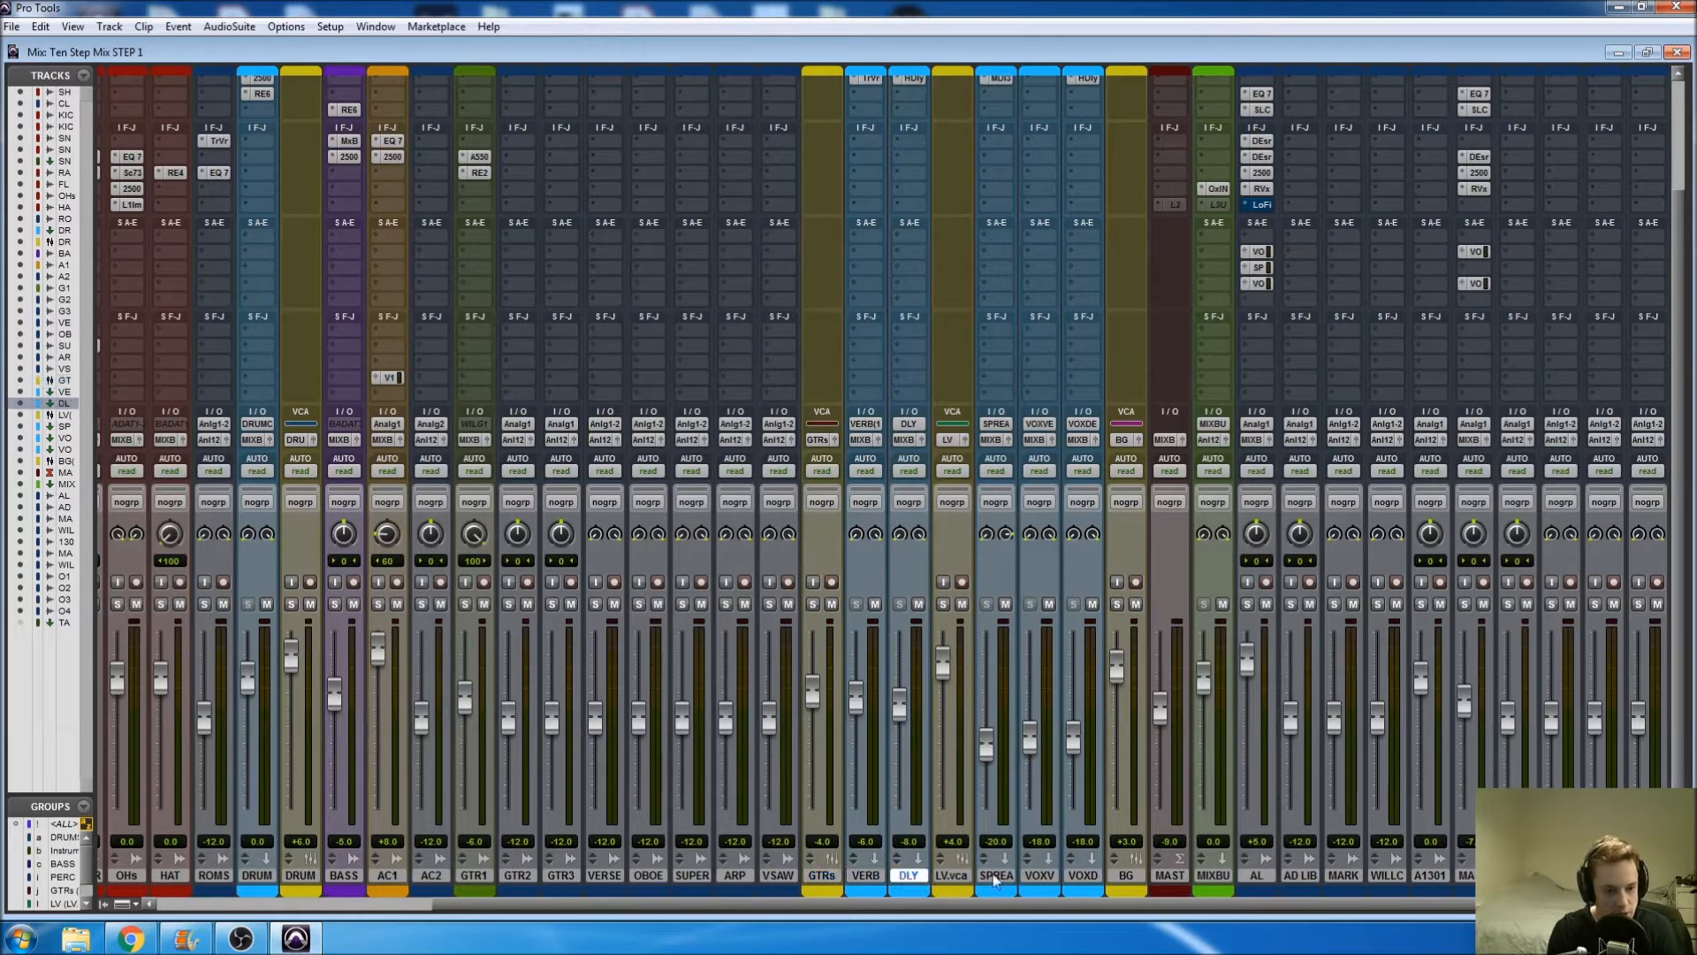
pyautogui.click(1259, 875)
pyautogui.keyDown('shift'); pyautogui.click(1305, 876); pyautogui.keyUp('shift')
pyautogui.moveTo(1306, 877); pyautogui.dragTo(950, 878)
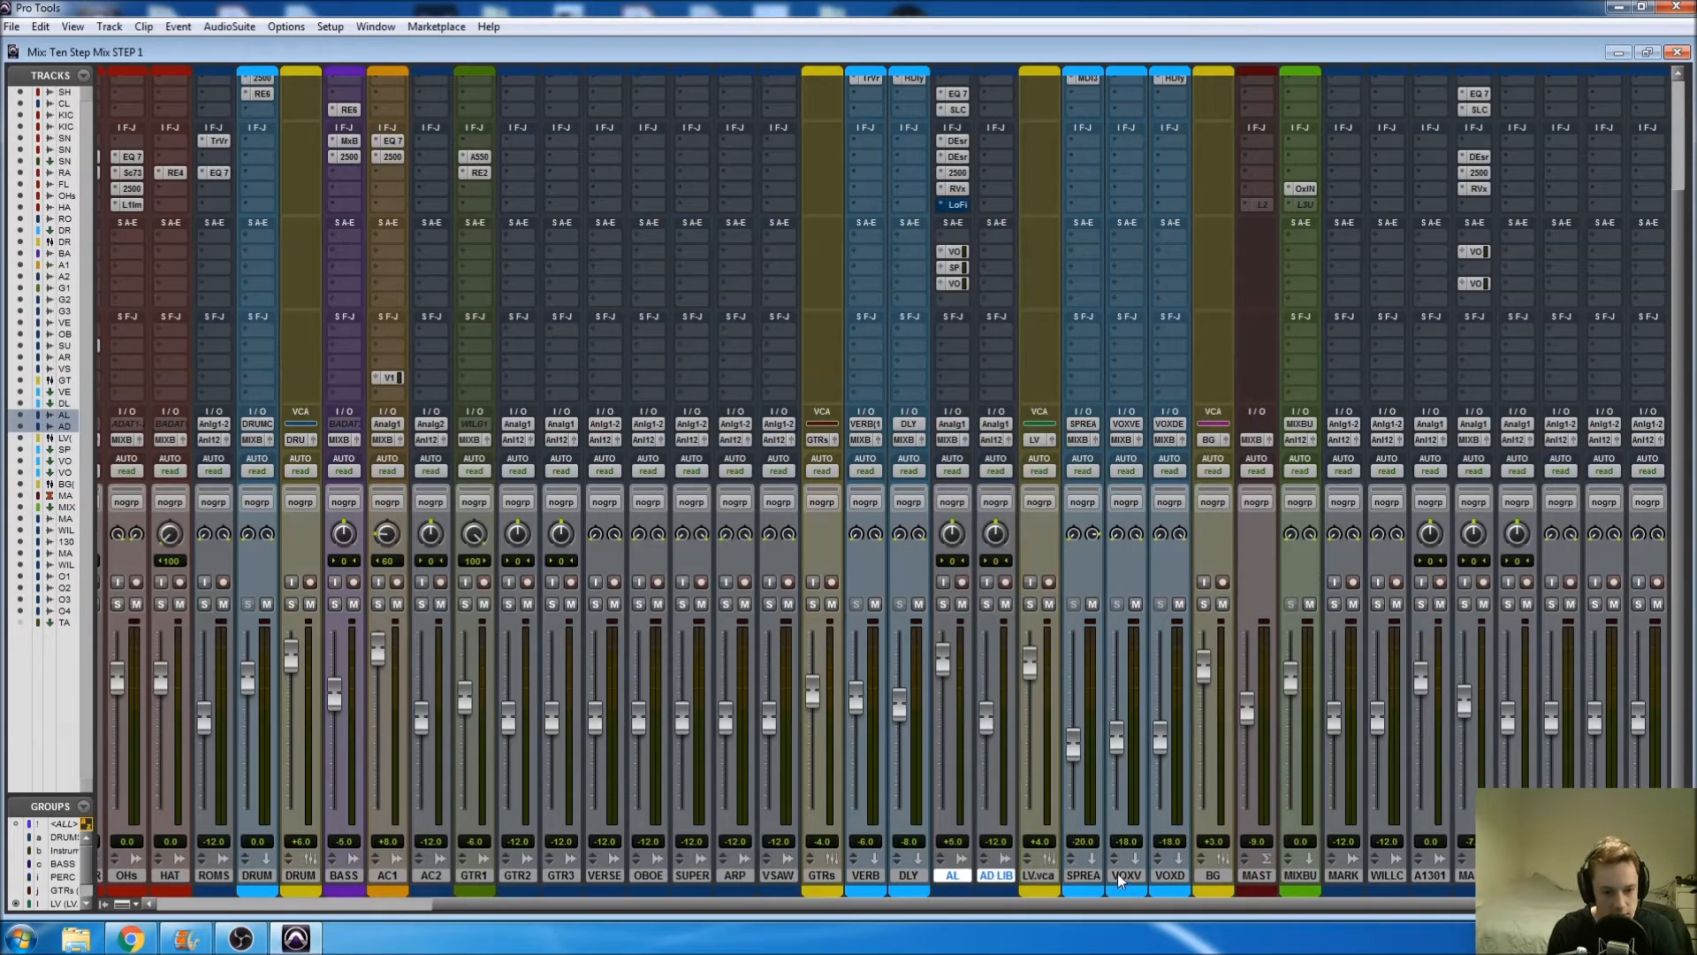
# Step: Move the backing vocal channels MARK C through OOH4 together so they sit directly after the BG VCA
pyautogui.hscroll(1, 1065, 870)
pyautogui.click(1301, 875)
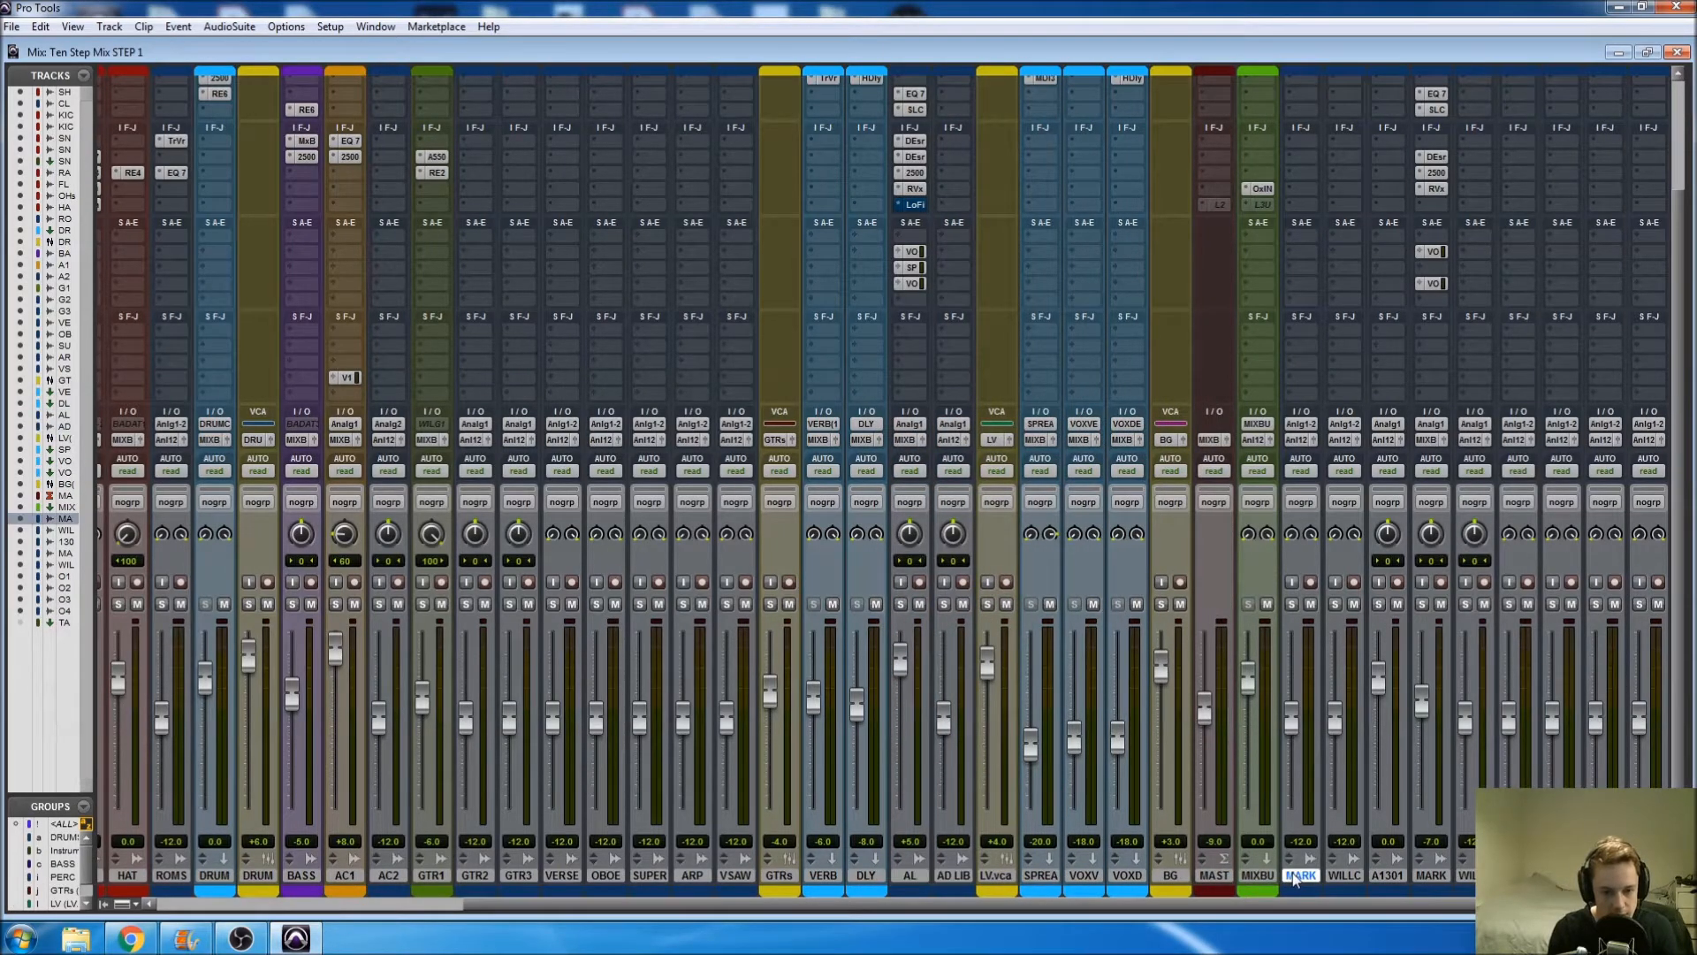
pyautogui.hscroll(2, 1308, 875)
pyautogui.keyDown('shift'); pyautogui.click(1561, 875); pyautogui.keyUp('shift')
pyautogui.moveTo(1213, 875); pyautogui.dragTo(1118, 883)
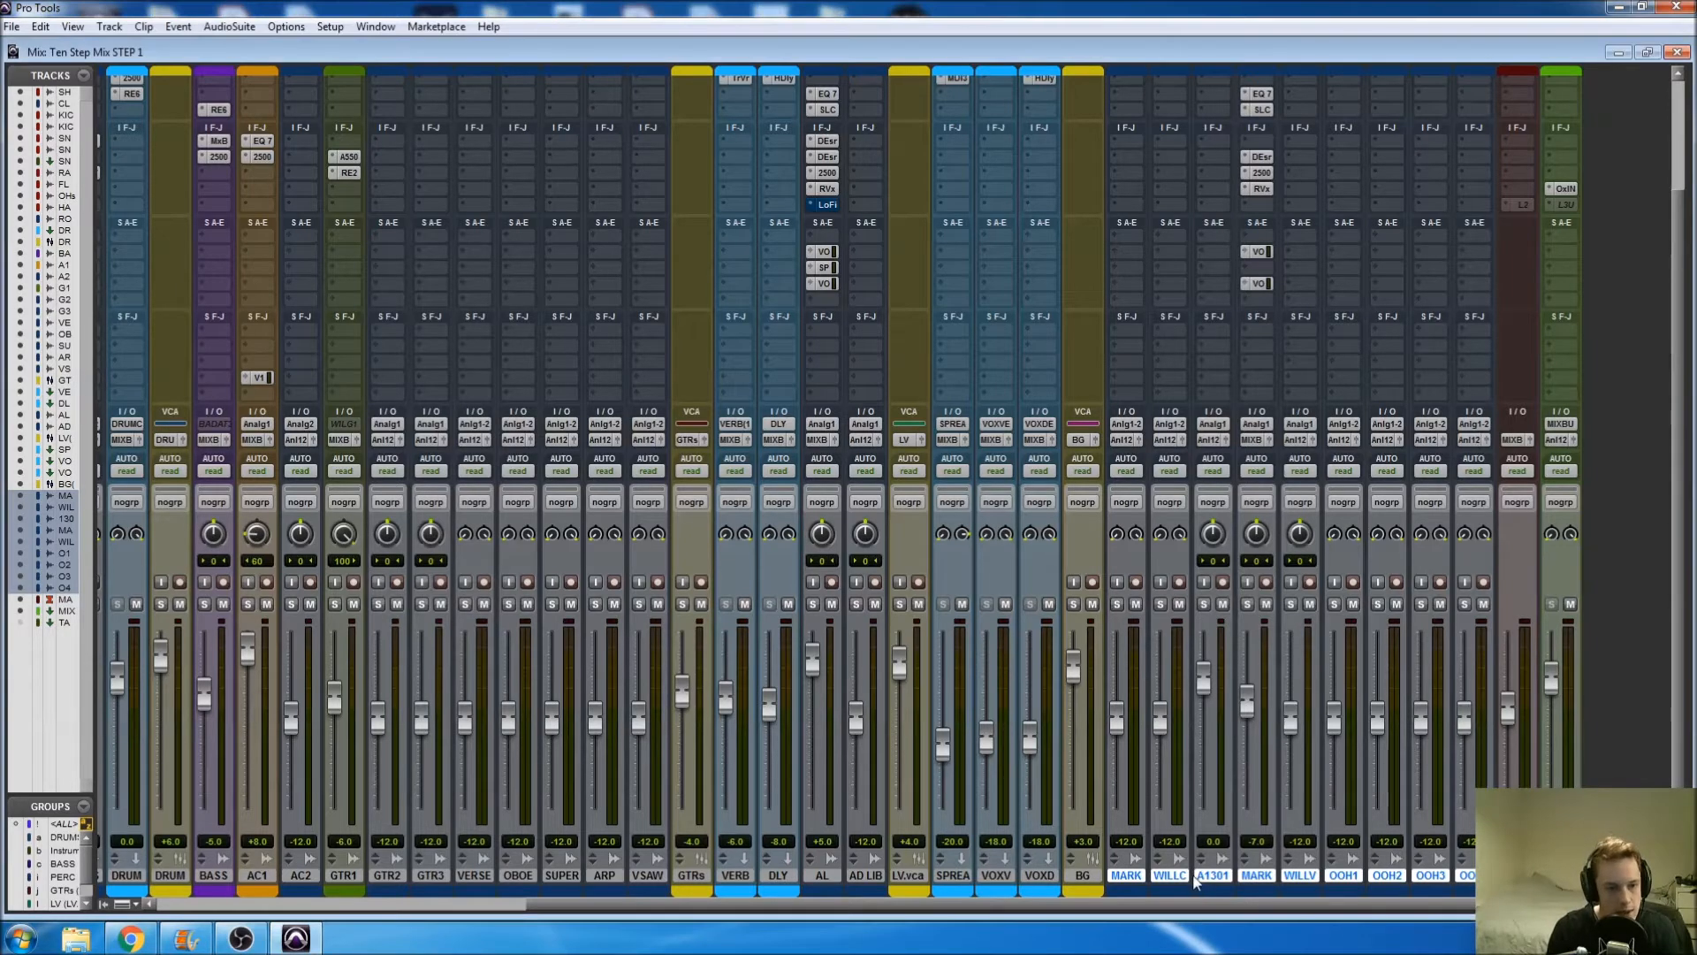
pyautogui.hscroll(-3, 1264, 853)
pyautogui.hscroll(-2, 1264, 852)
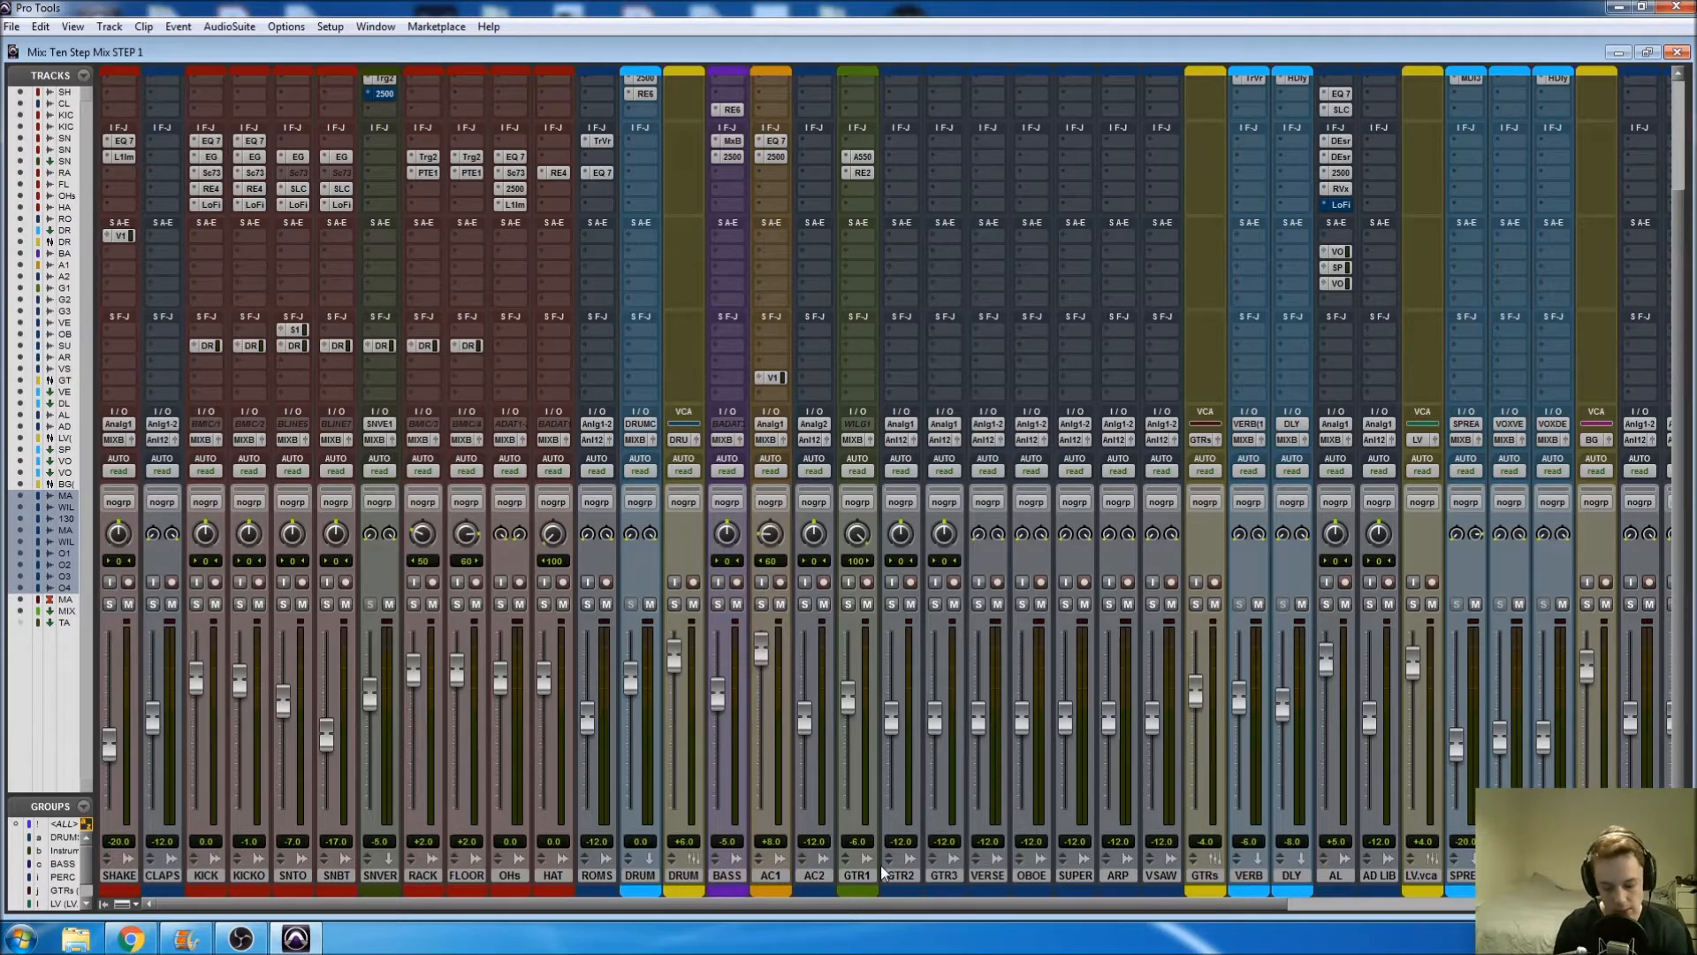
# Step: Zoom the Edit window's timeline out to the full song length and switch every track to the volume view
pyautogui.hotkey('ctrl', '=')
pyautogui.click(768, 412)
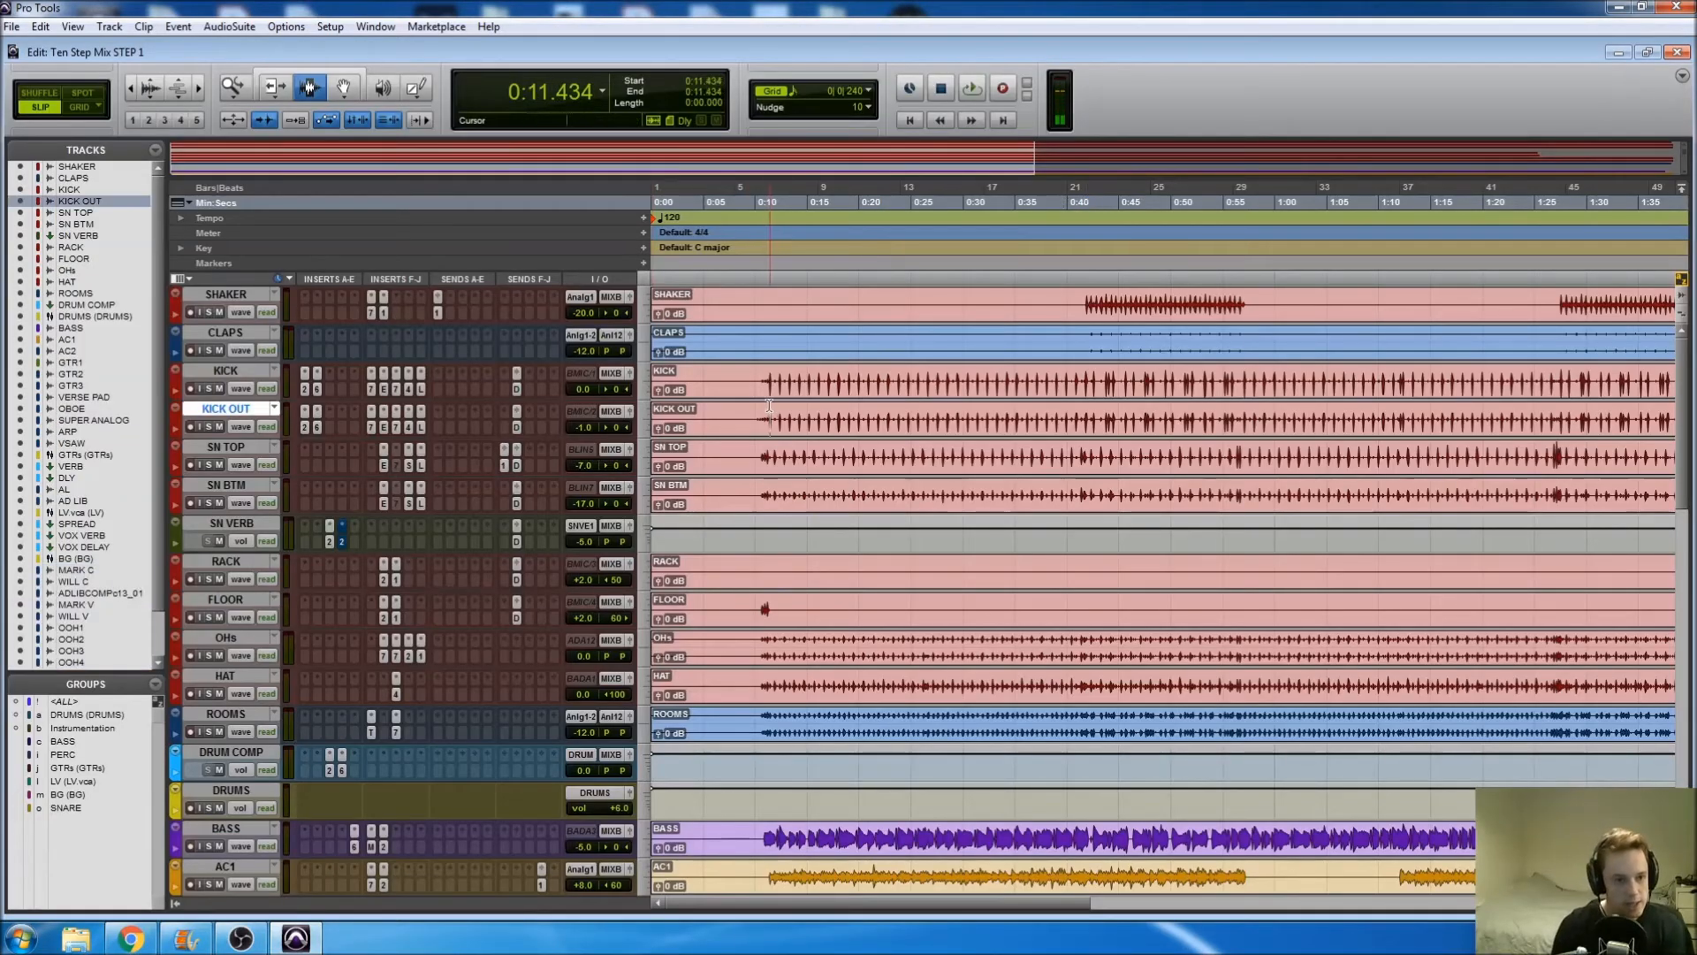
pyautogui.click(763, 413)
pyautogui.press('r')
pyautogui.press('r')
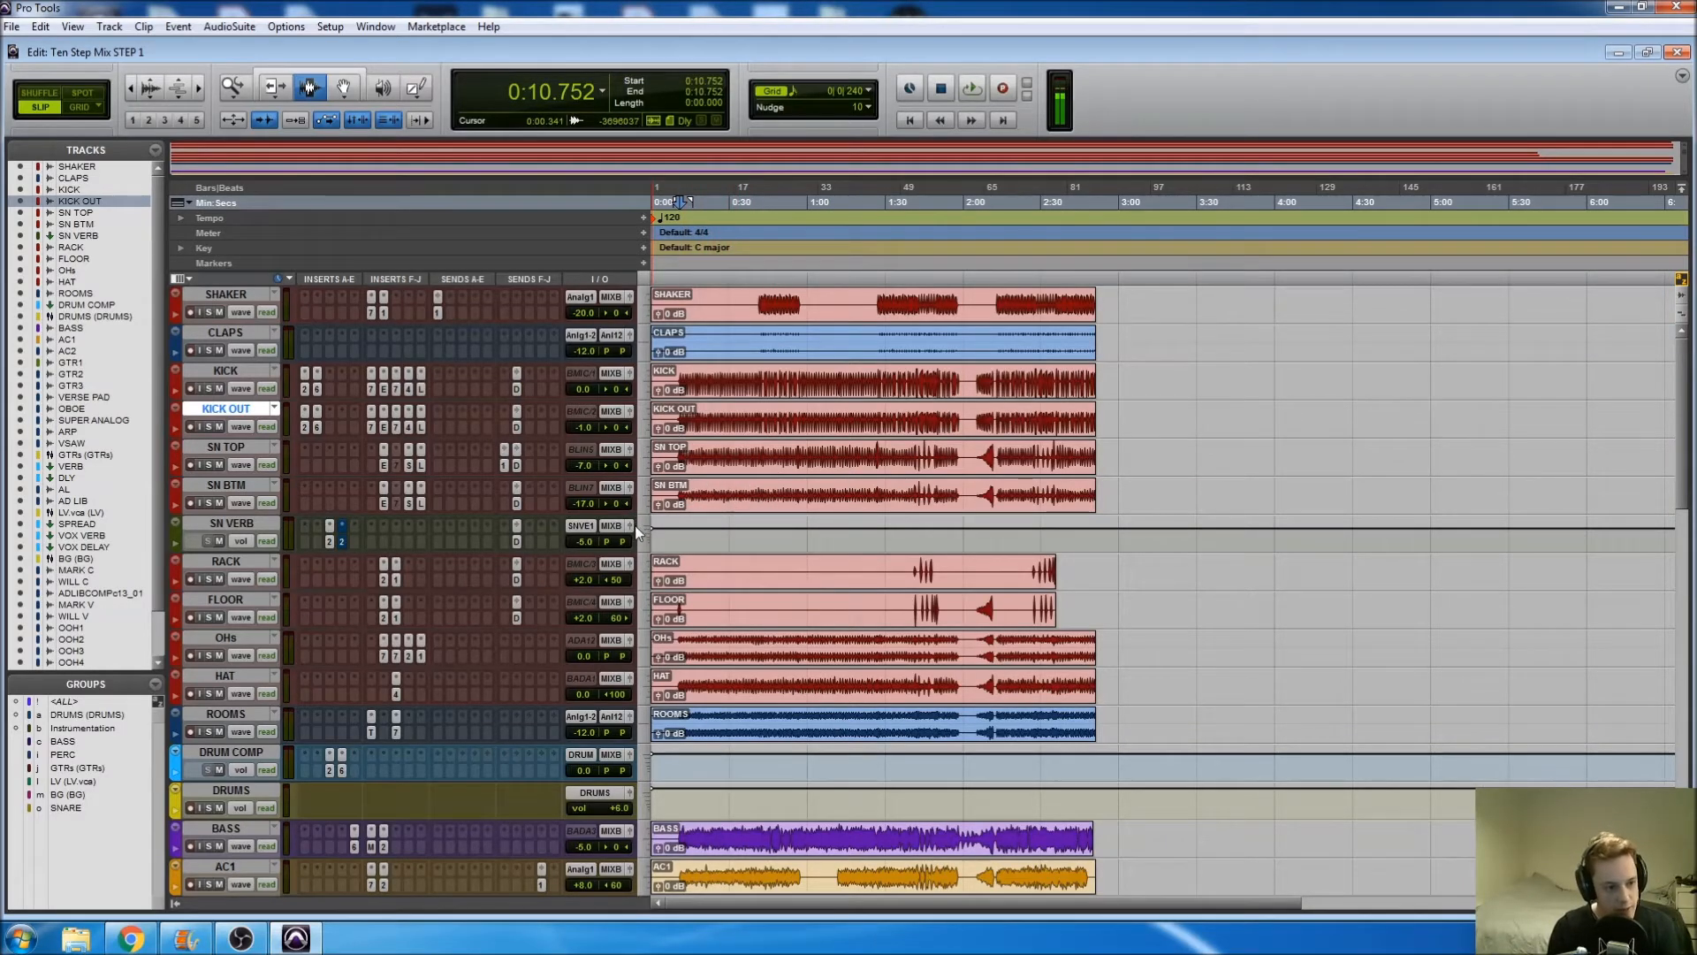
pyautogui.click(684, 444)
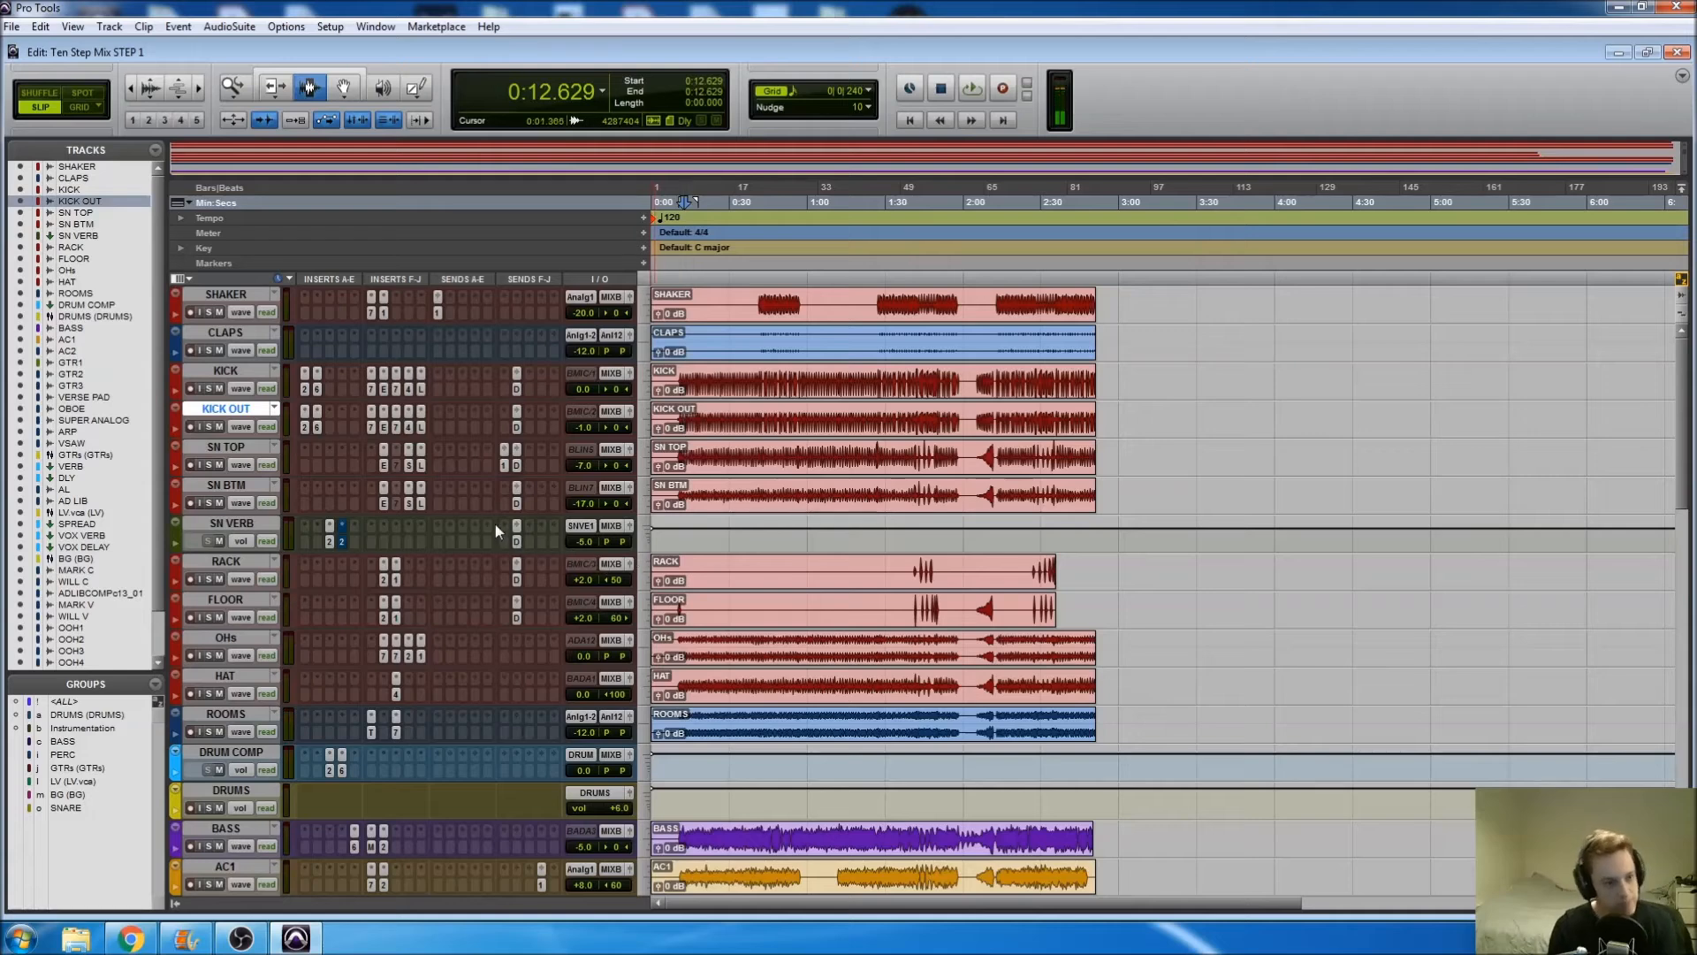
pyautogui.click(237, 461)
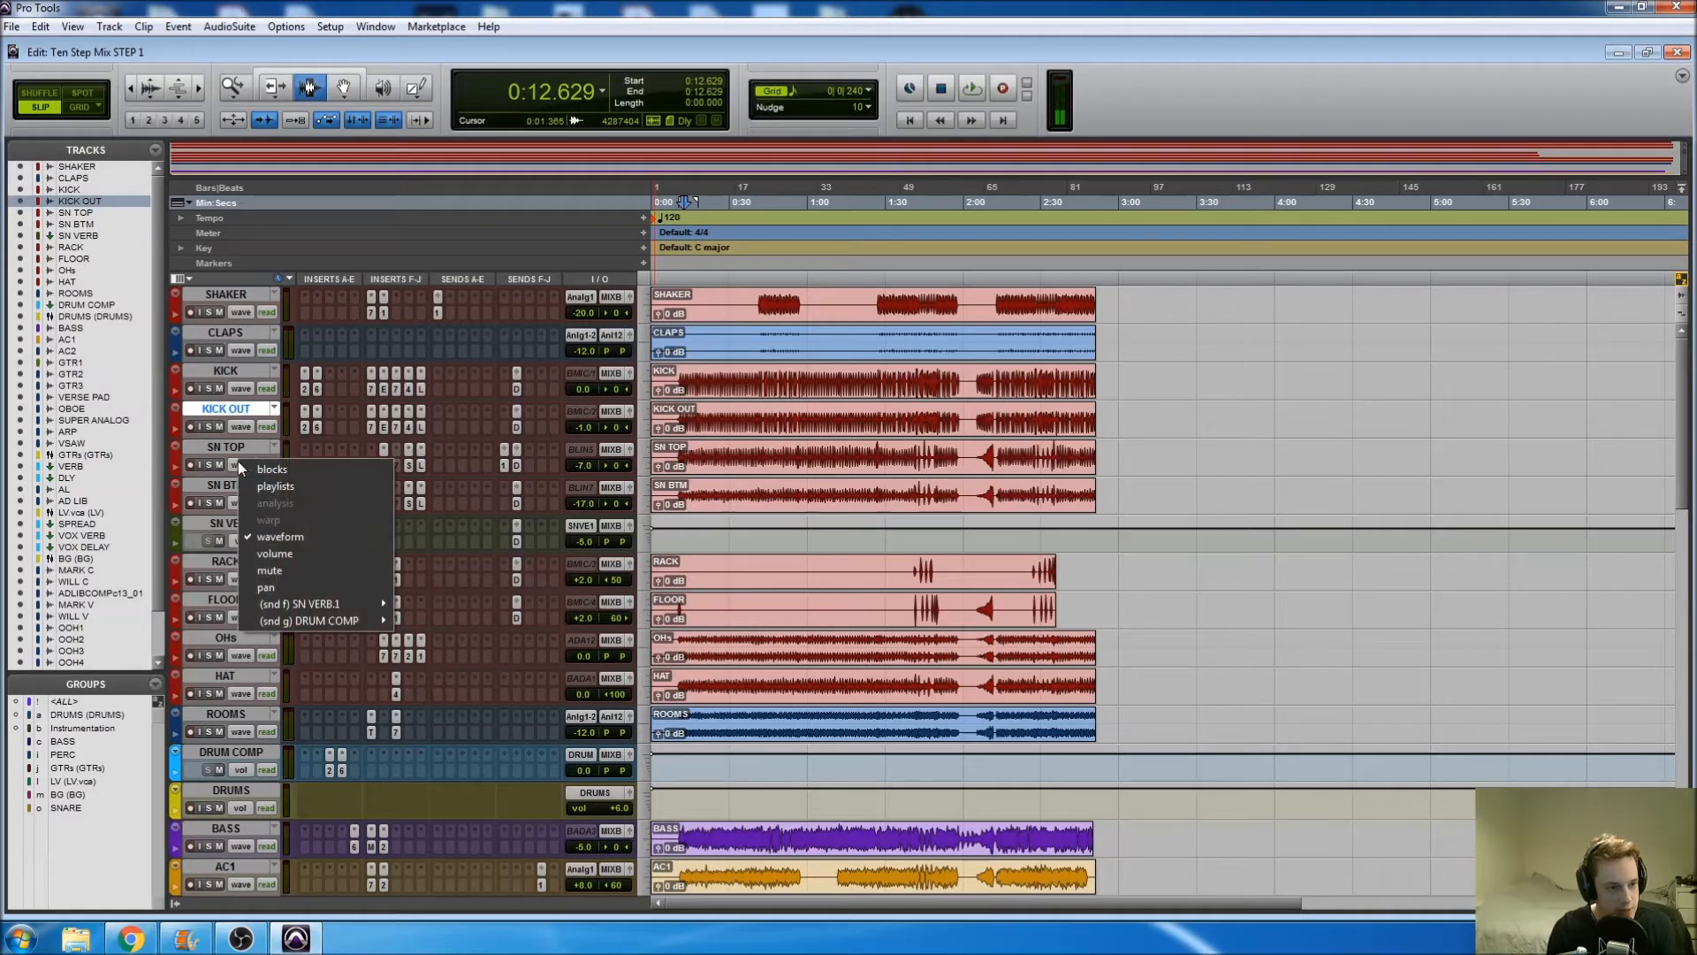
pyautogui.keyDown('alt'); pyautogui.click(272, 554); pyautogui.keyUp('alt')
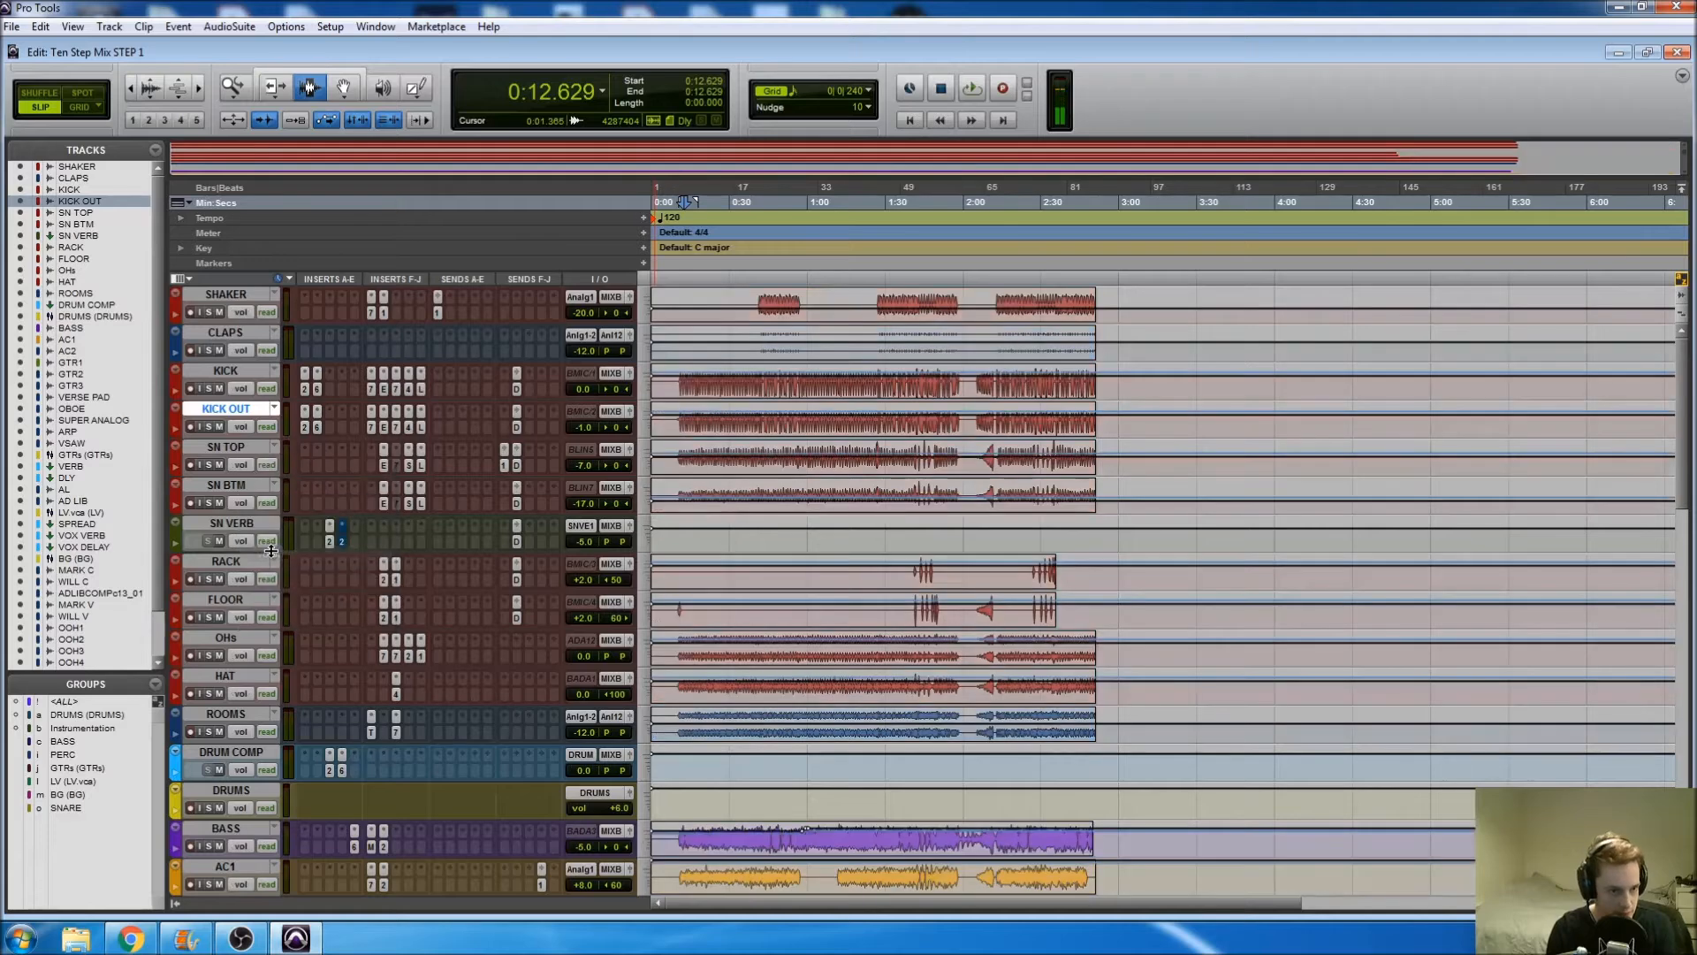
# Step: Examine the tracks in the Edit window, including AL, MARK V and BASS, for imported volume automation
pyautogui.click(759, 418)
pyautogui.scroll(-10, 759, 418)
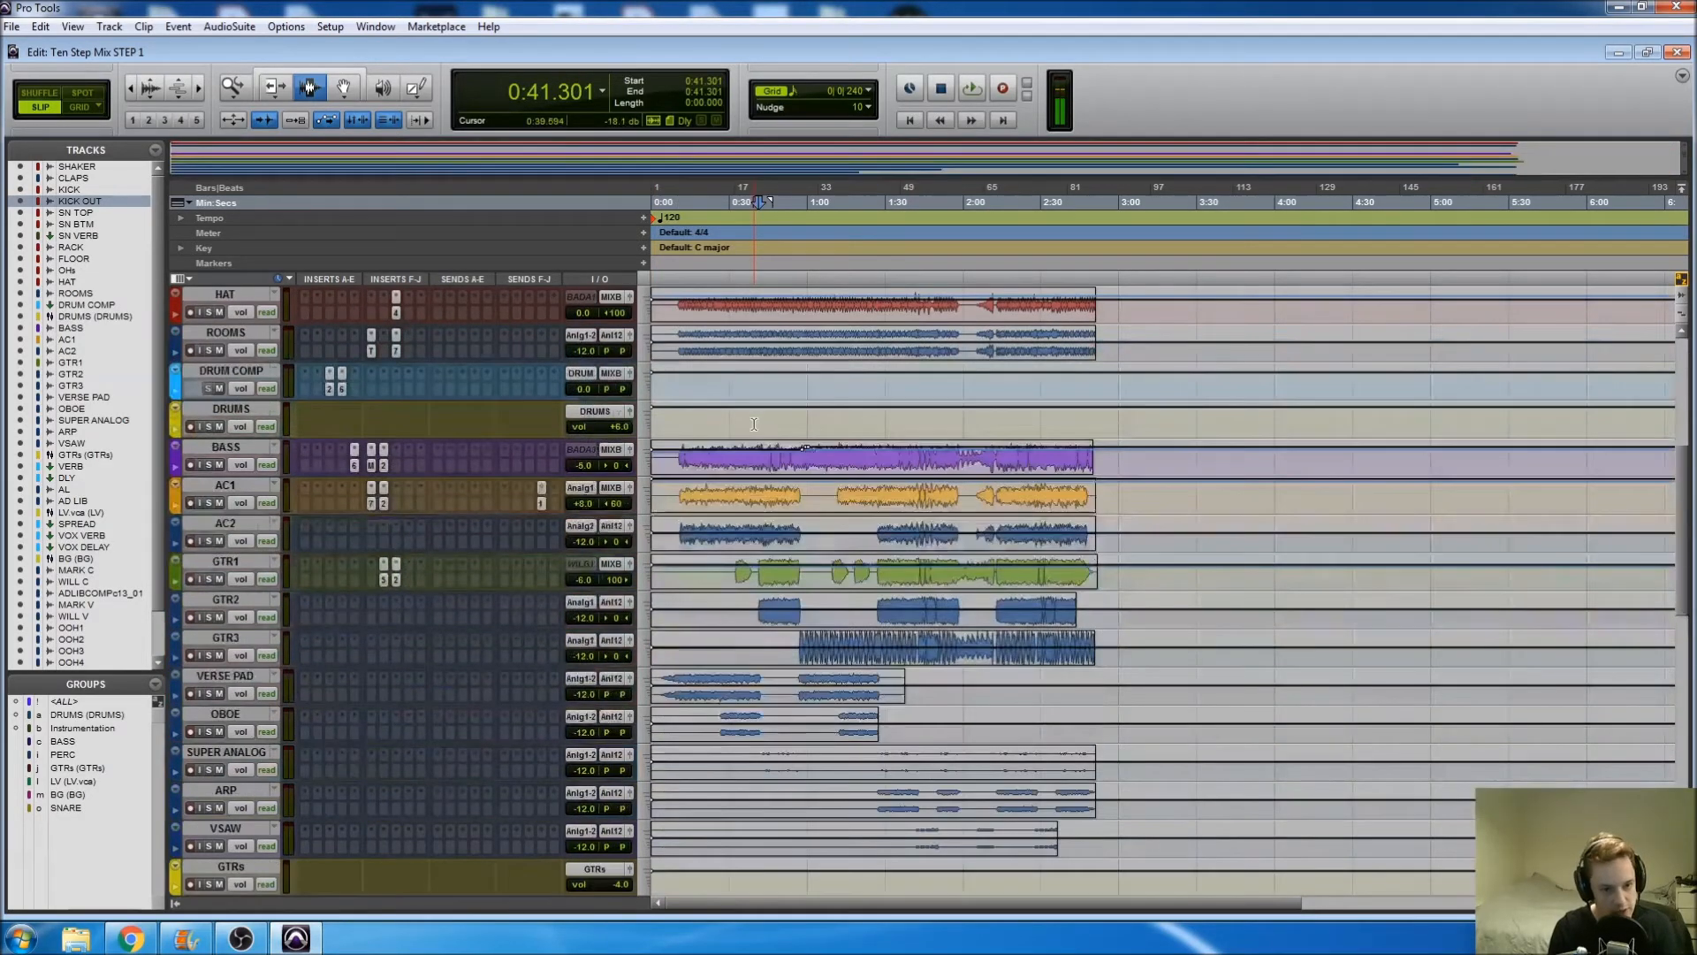
pyautogui.moveTo(669, 650); pyautogui.dragTo(1182, 639)
pyautogui.click(874, 648)
pyautogui.scroll(-10, 874, 648)
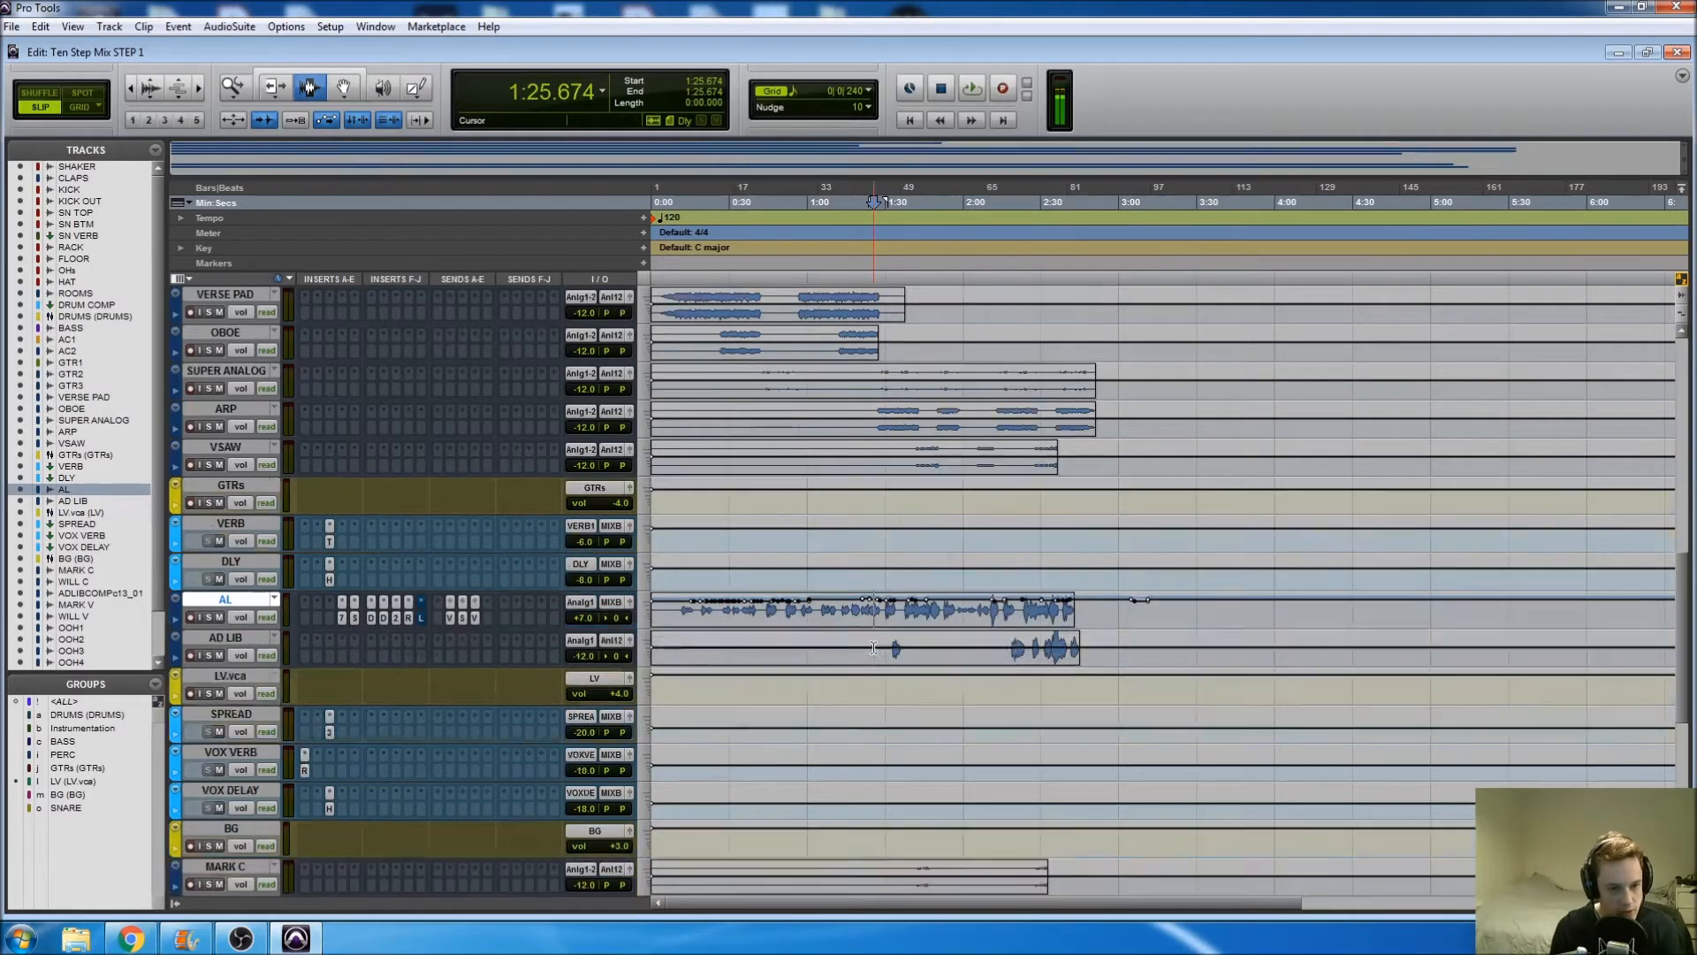
pyautogui.moveTo(710, 612); pyautogui.dragTo(991, 613)
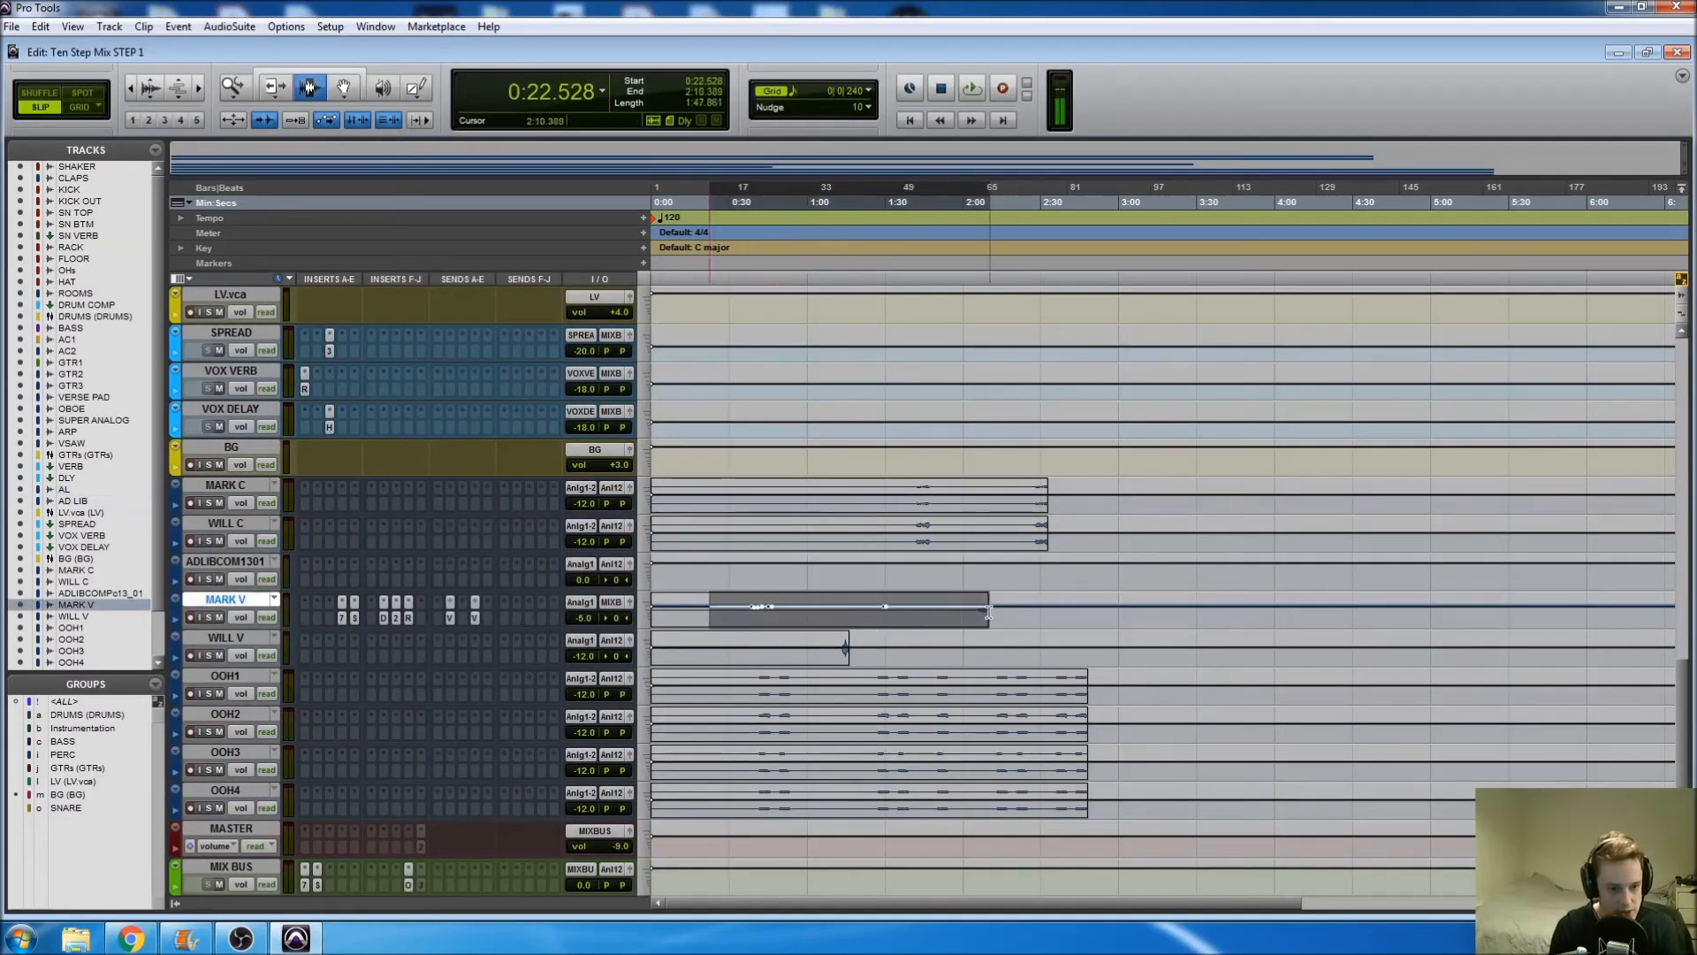
pyautogui.click(847, 634)
pyautogui.scroll(10, 846, 632)
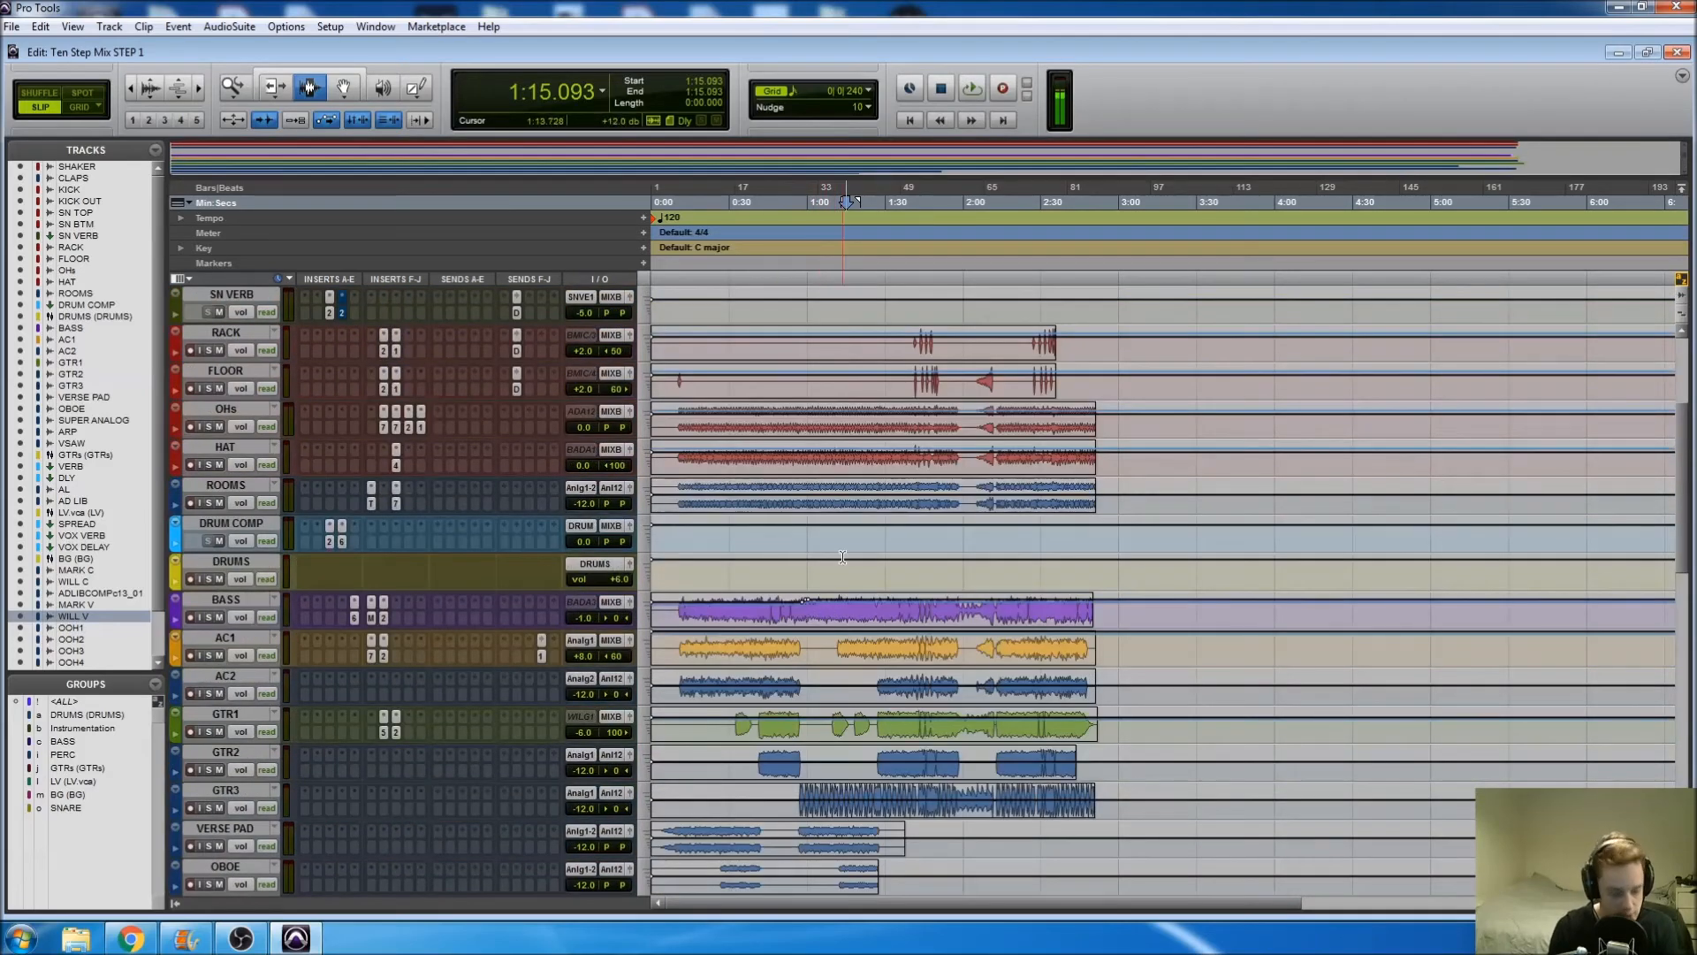
# Step: Enable the ALL group, select the whole song across all tracks, clear its volume automation, and return to the session start
pyautogui.click(59, 702)
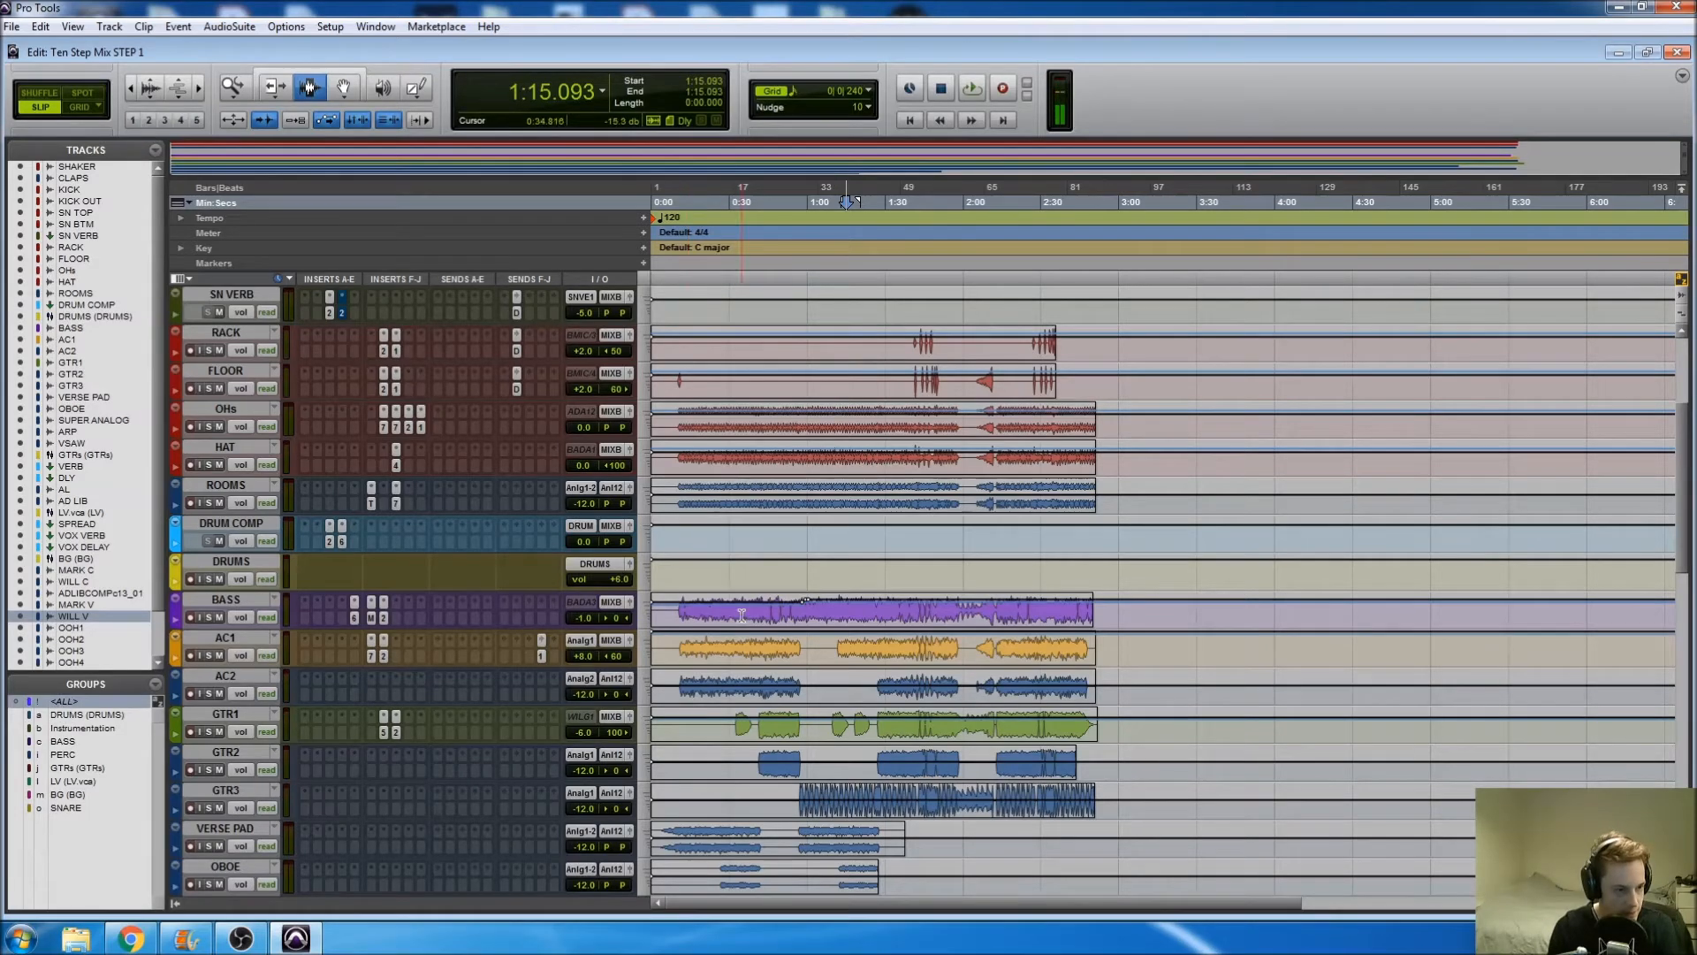
pyautogui.click(1442, 527)
pyautogui.moveTo(1441, 527); pyautogui.dragTo(652, 527)
pyautogui.scroll(-5, 1037, 486)
pyautogui.scroll(-15, 1037, 485)
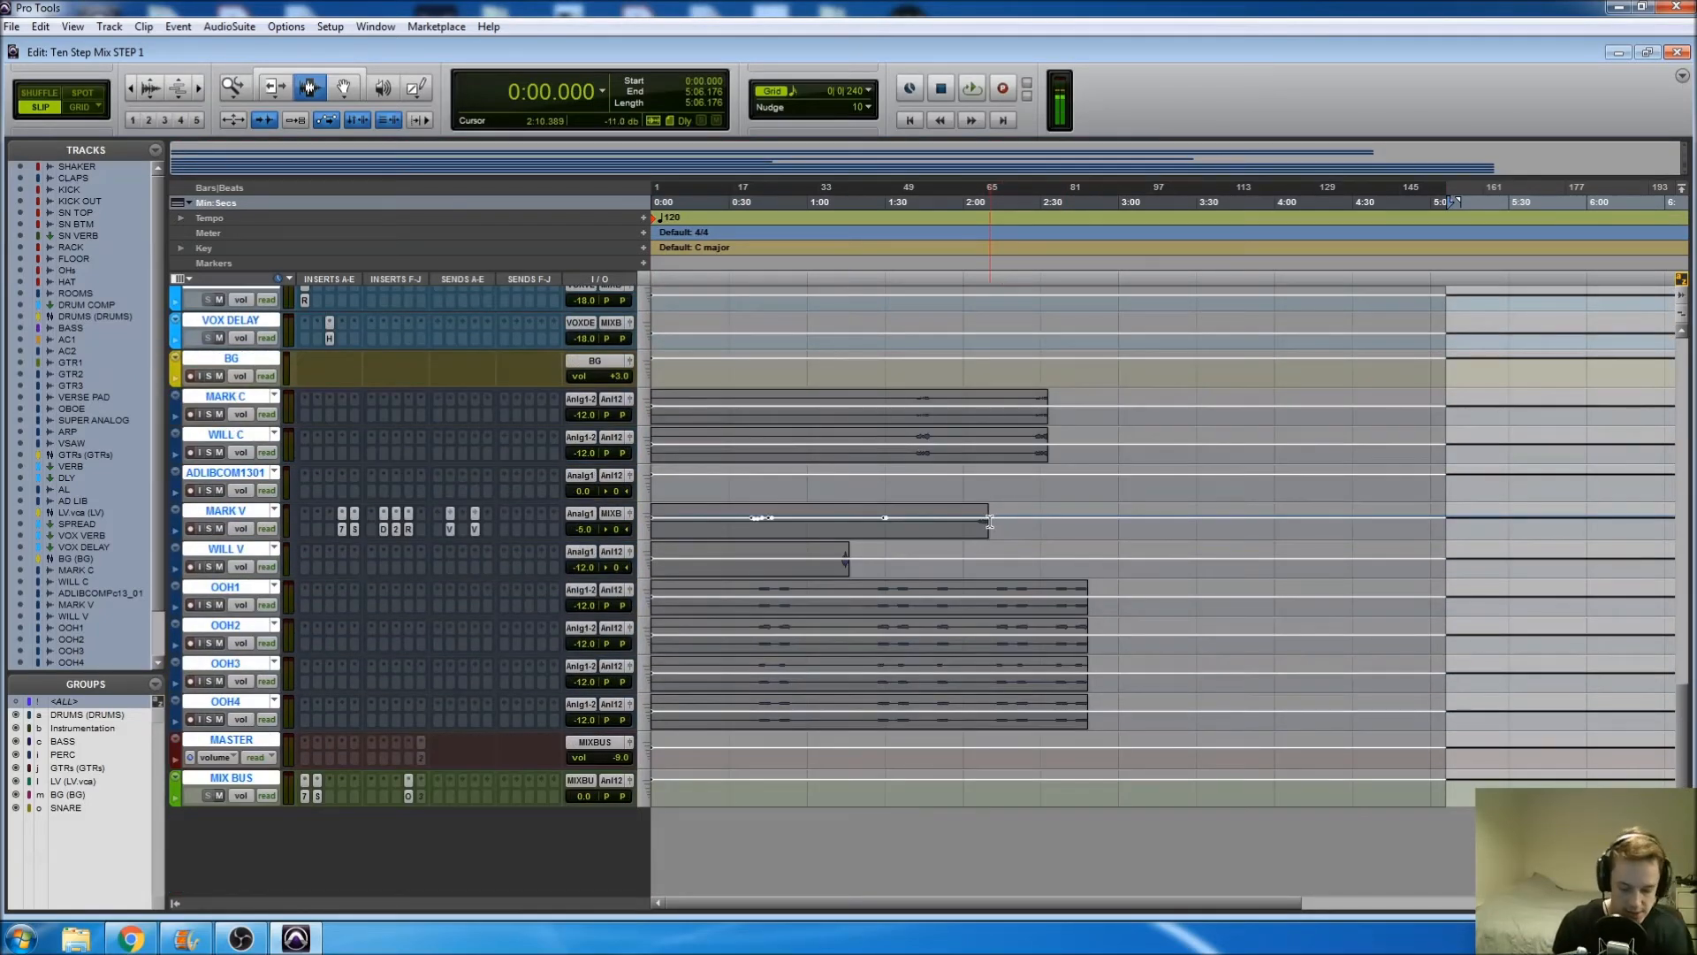
pyautogui.press('Return')
# Step: Check the volume lines on all tracks for leftover automation and turn off the ALL group
pyautogui.scroll(15, 981, 524)
pyautogui.scroll(4, 973, 527)
pyautogui.scroll(-10, 928, 517)
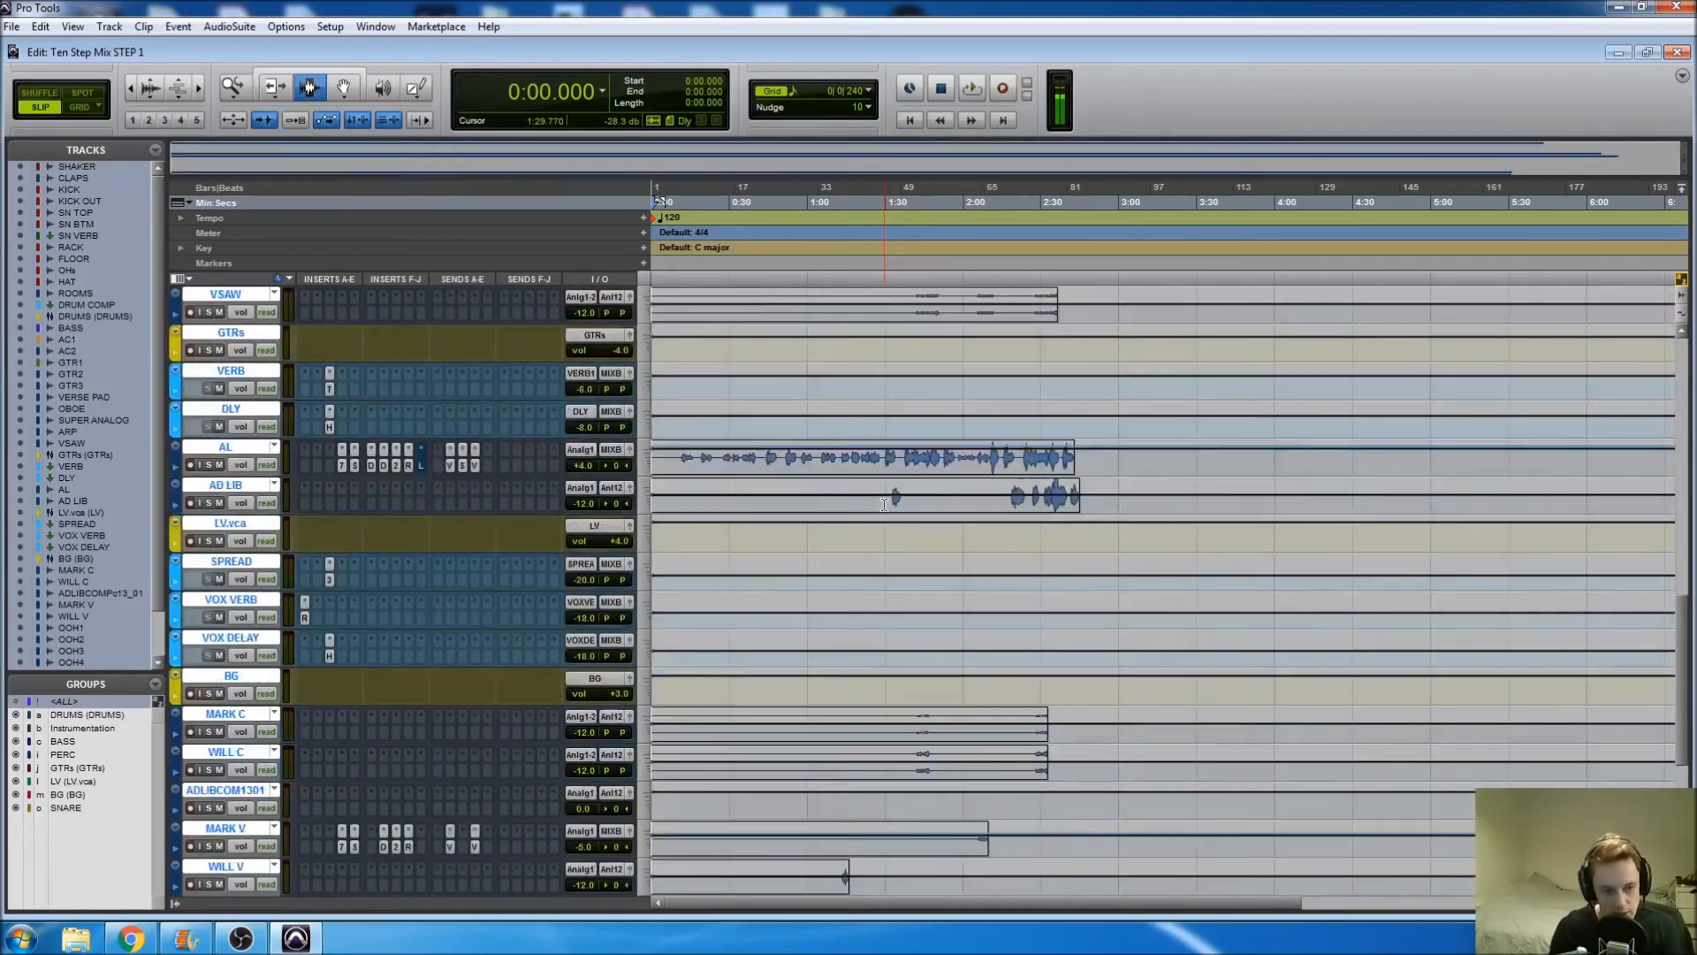
pyautogui.scroll(-4, 884, 504)
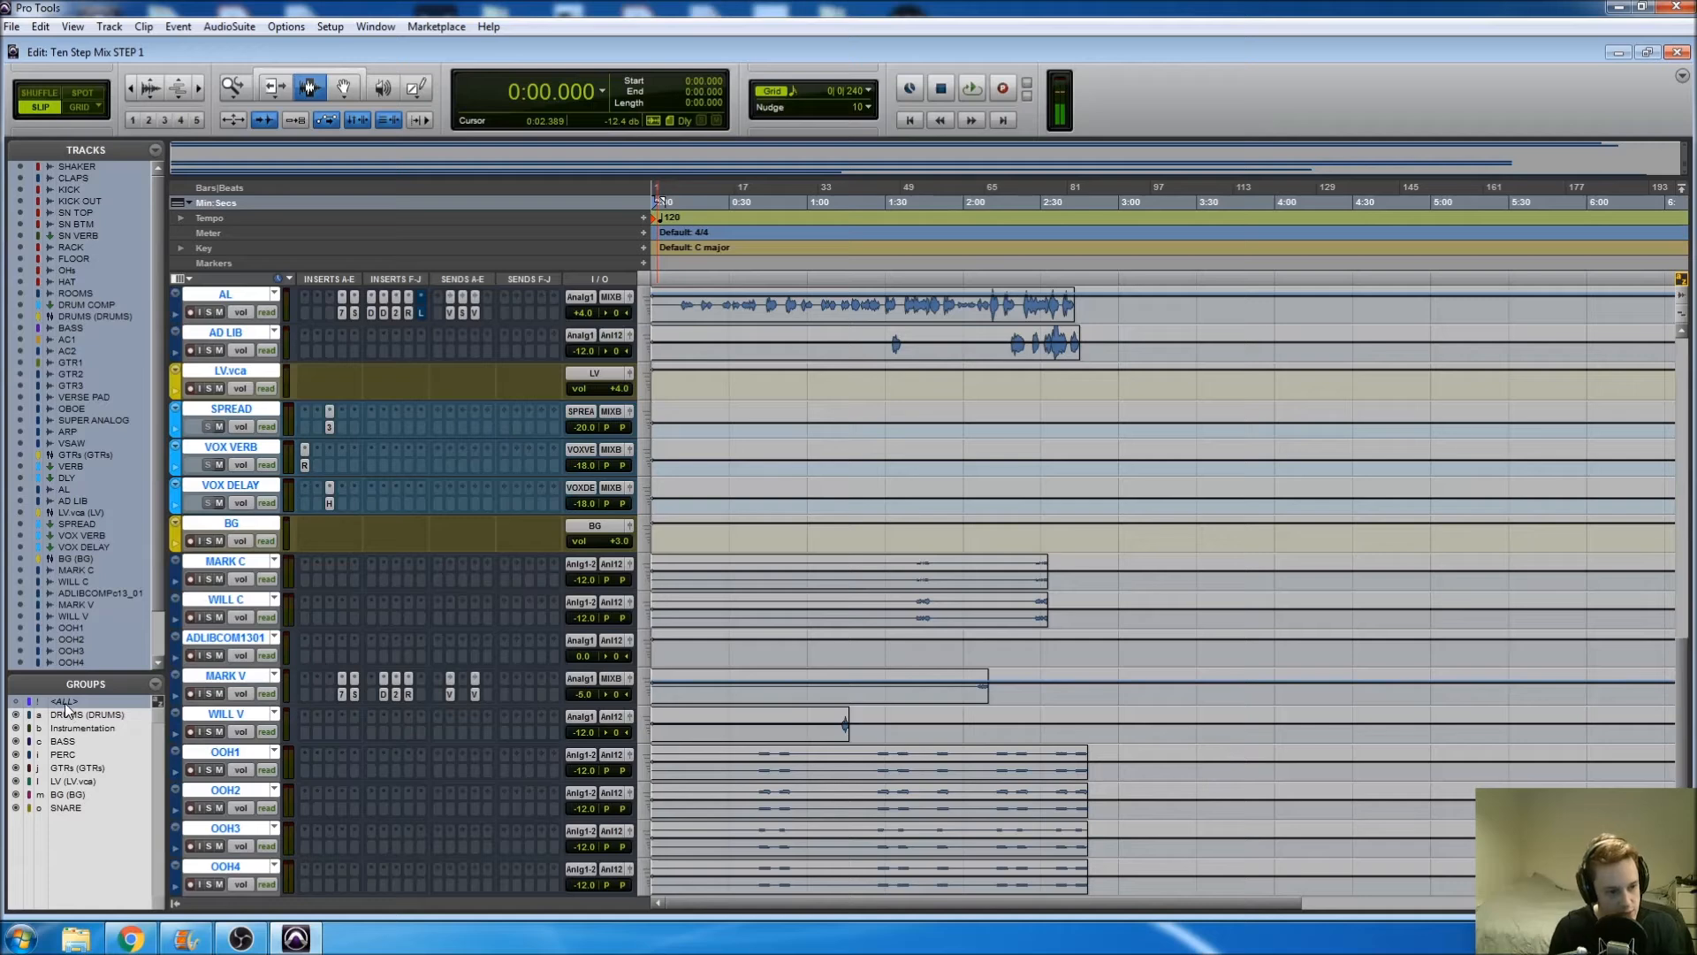
pyautogui.click(847, 586)
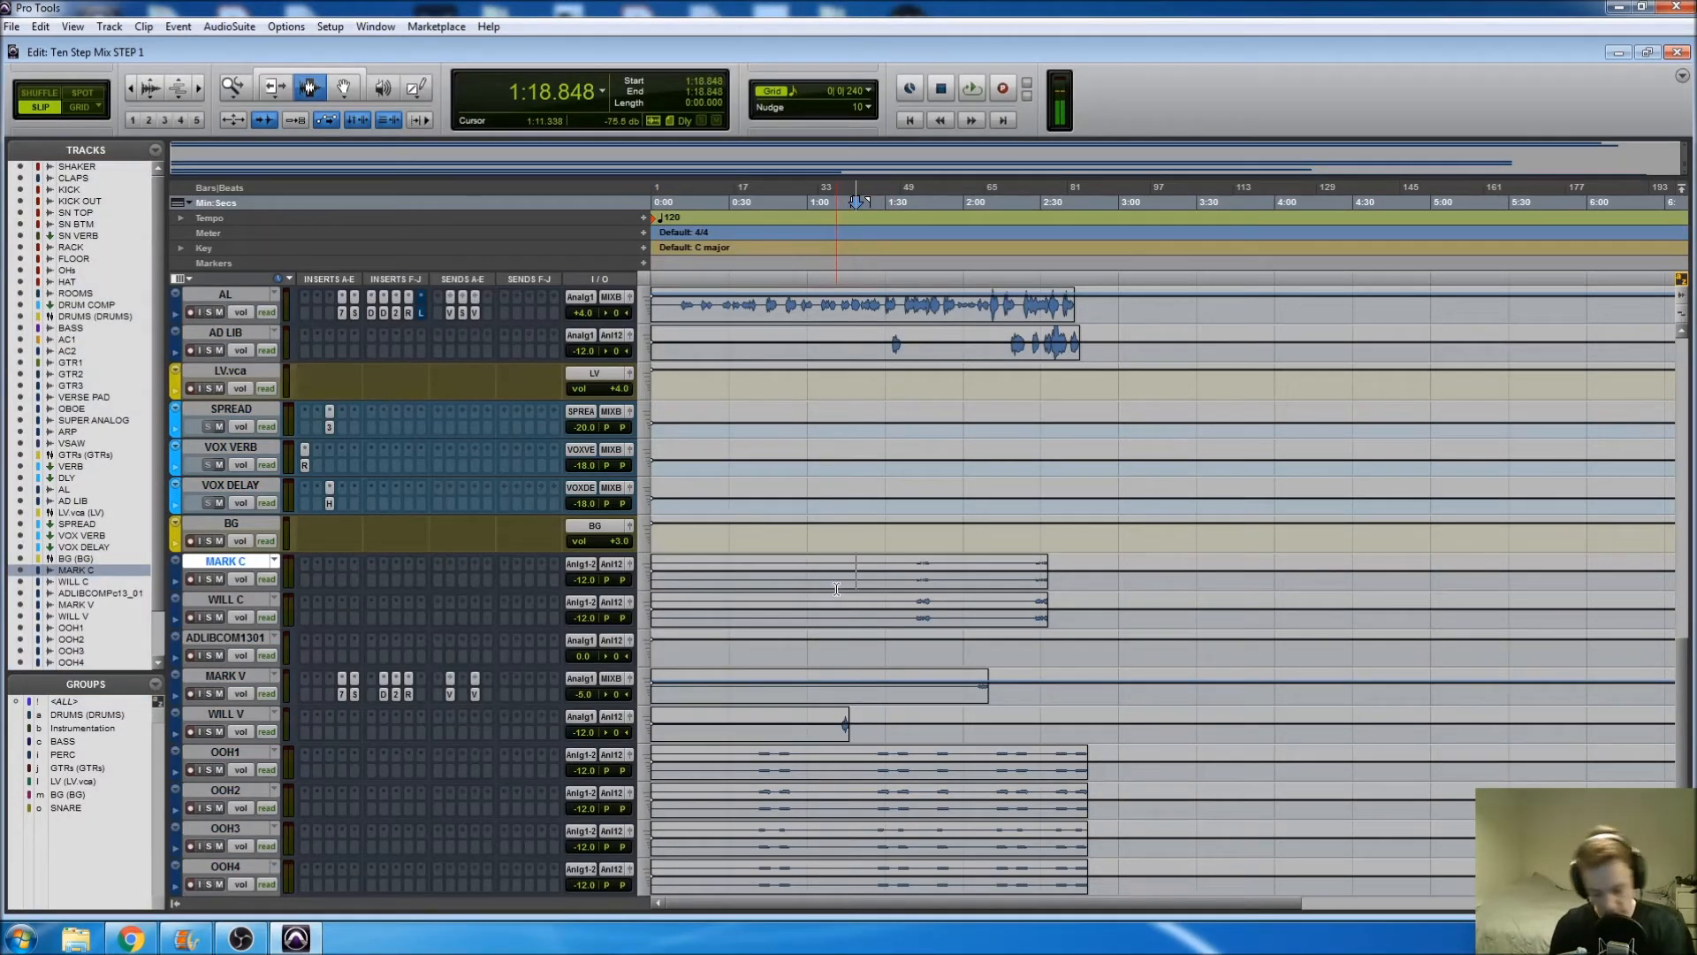
# Step: Switch to the Mix window and review the output assignments across the channels, including the output options on VERSE PAD
pyautogui.hotkey('ctrl', '=')
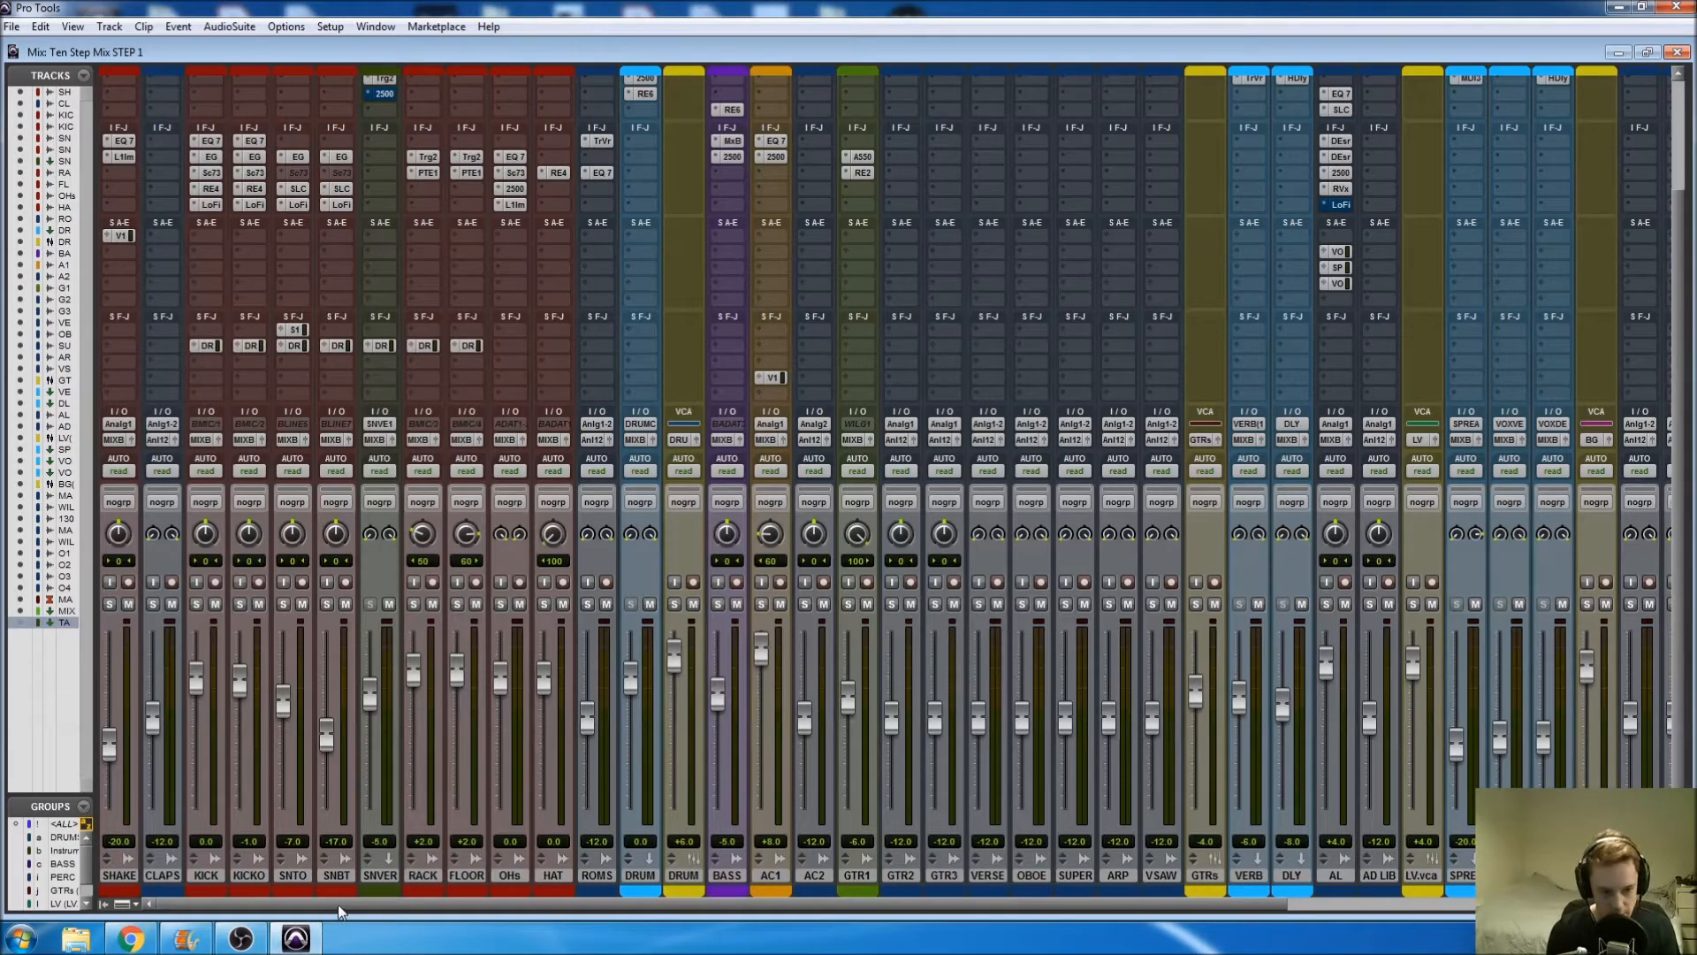
pyautogui.moveTo(347, 905); pyautogui.dragTo(723, 916)
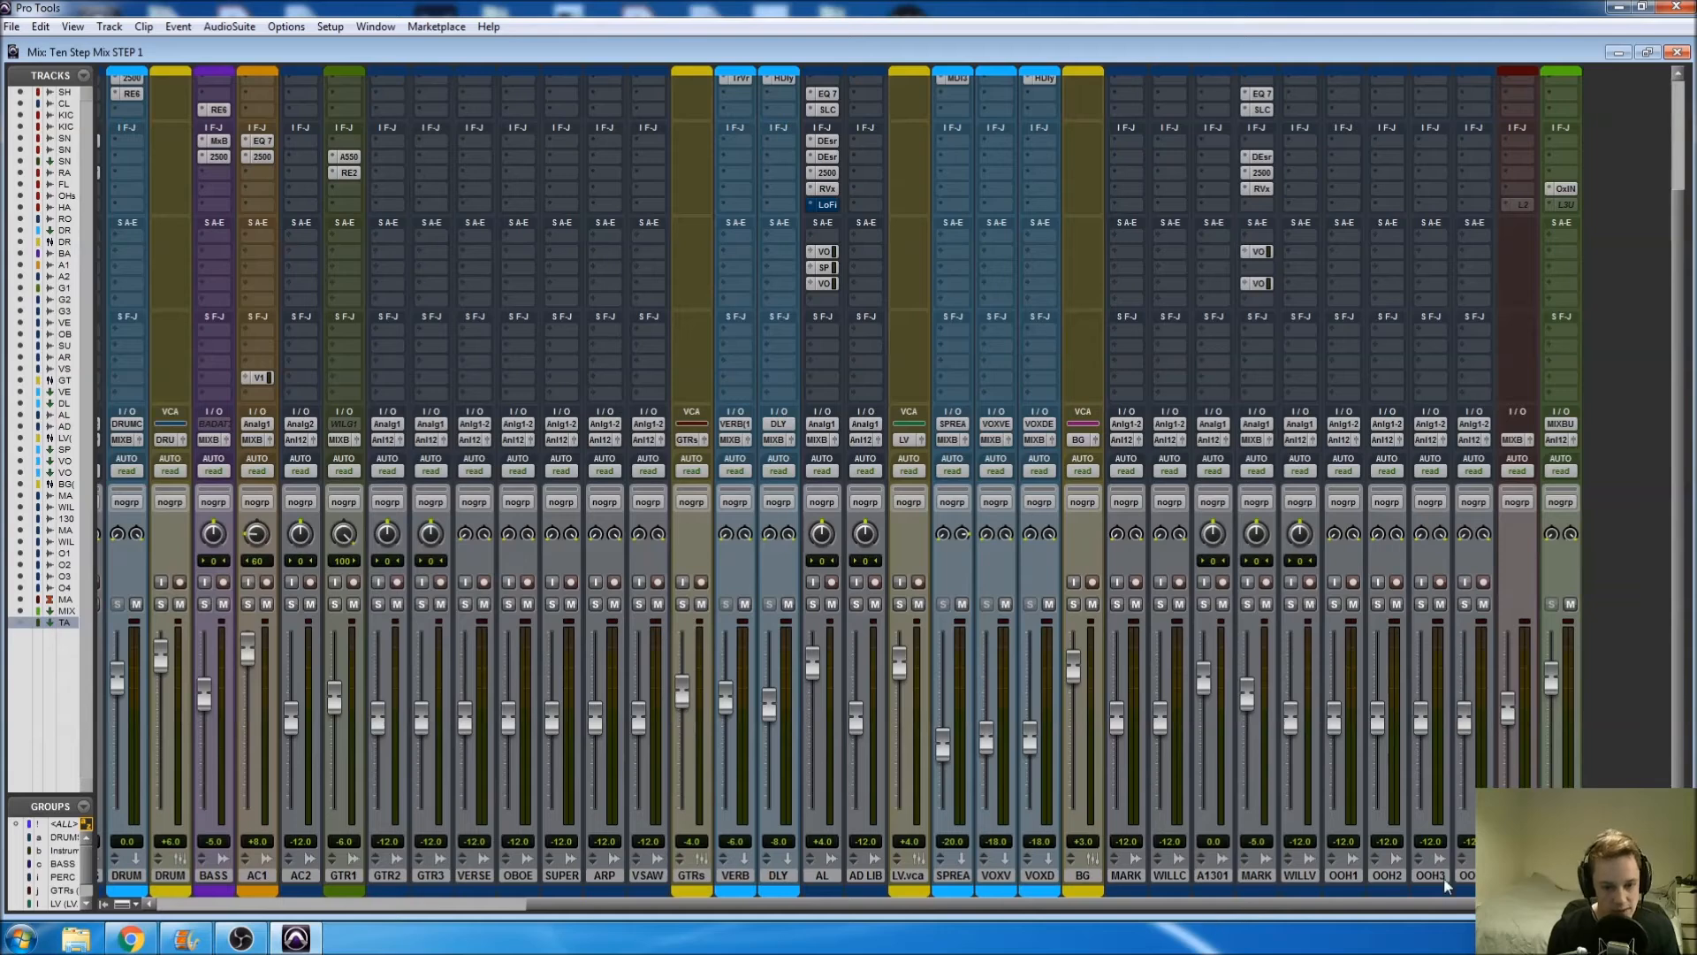
pyautogui.moveTo(1166, 911); pyautogui.dragTo(618, 909)
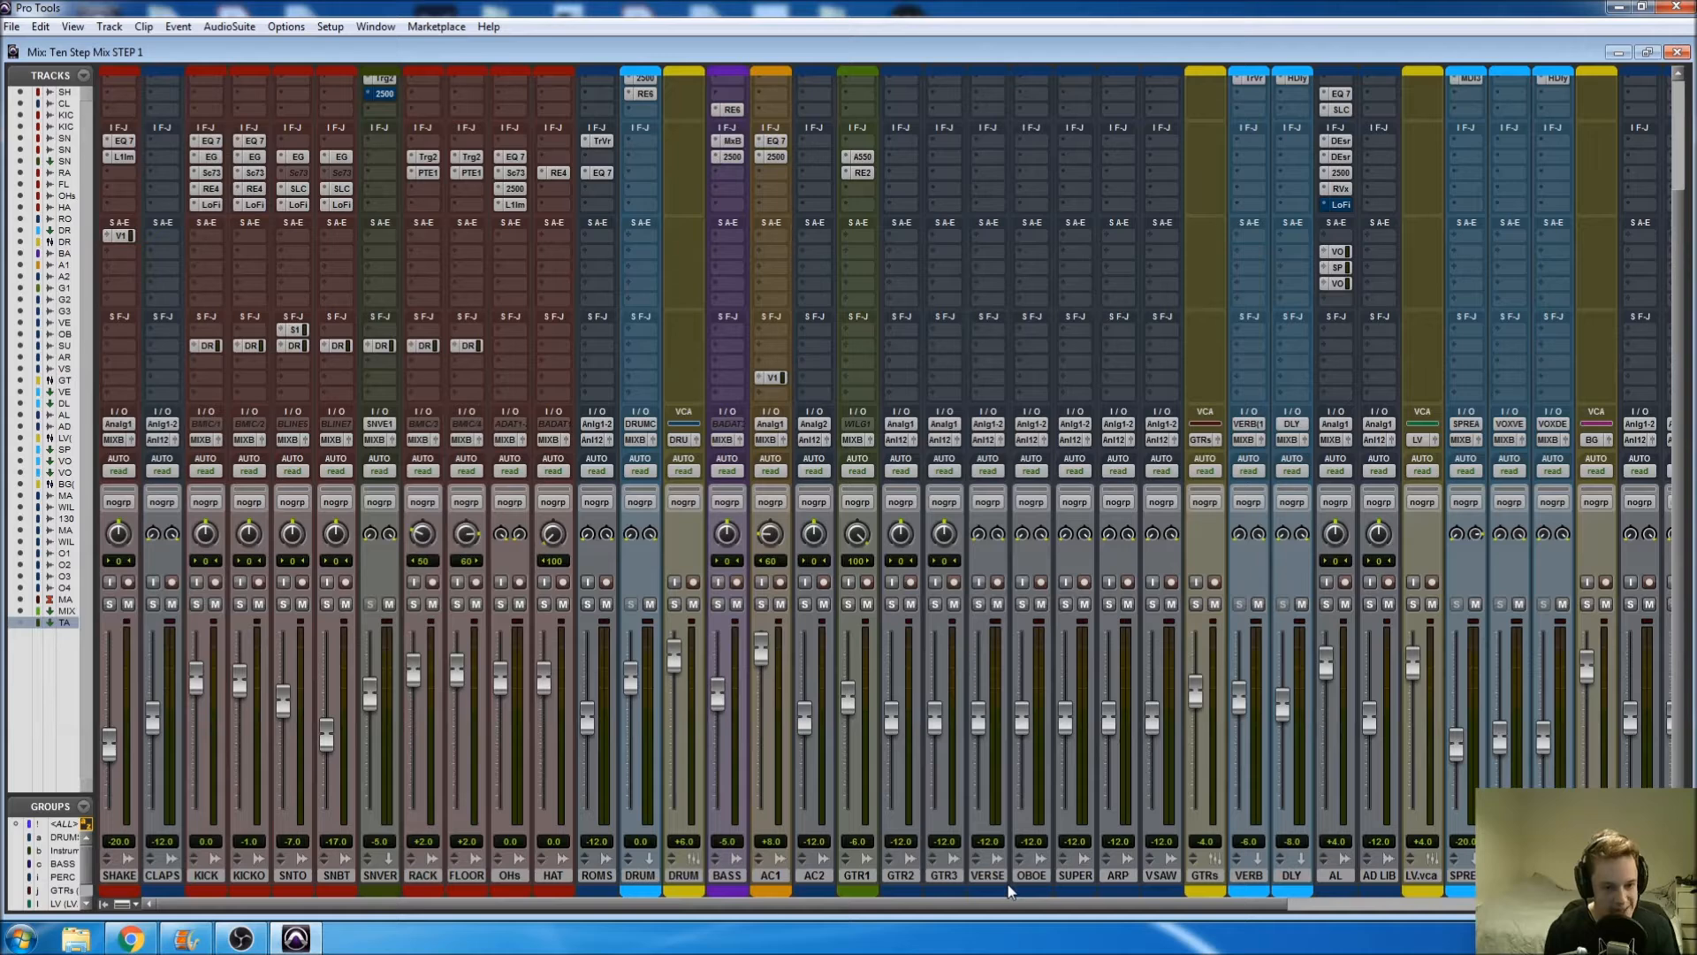
pyautogui.click(985, 440)
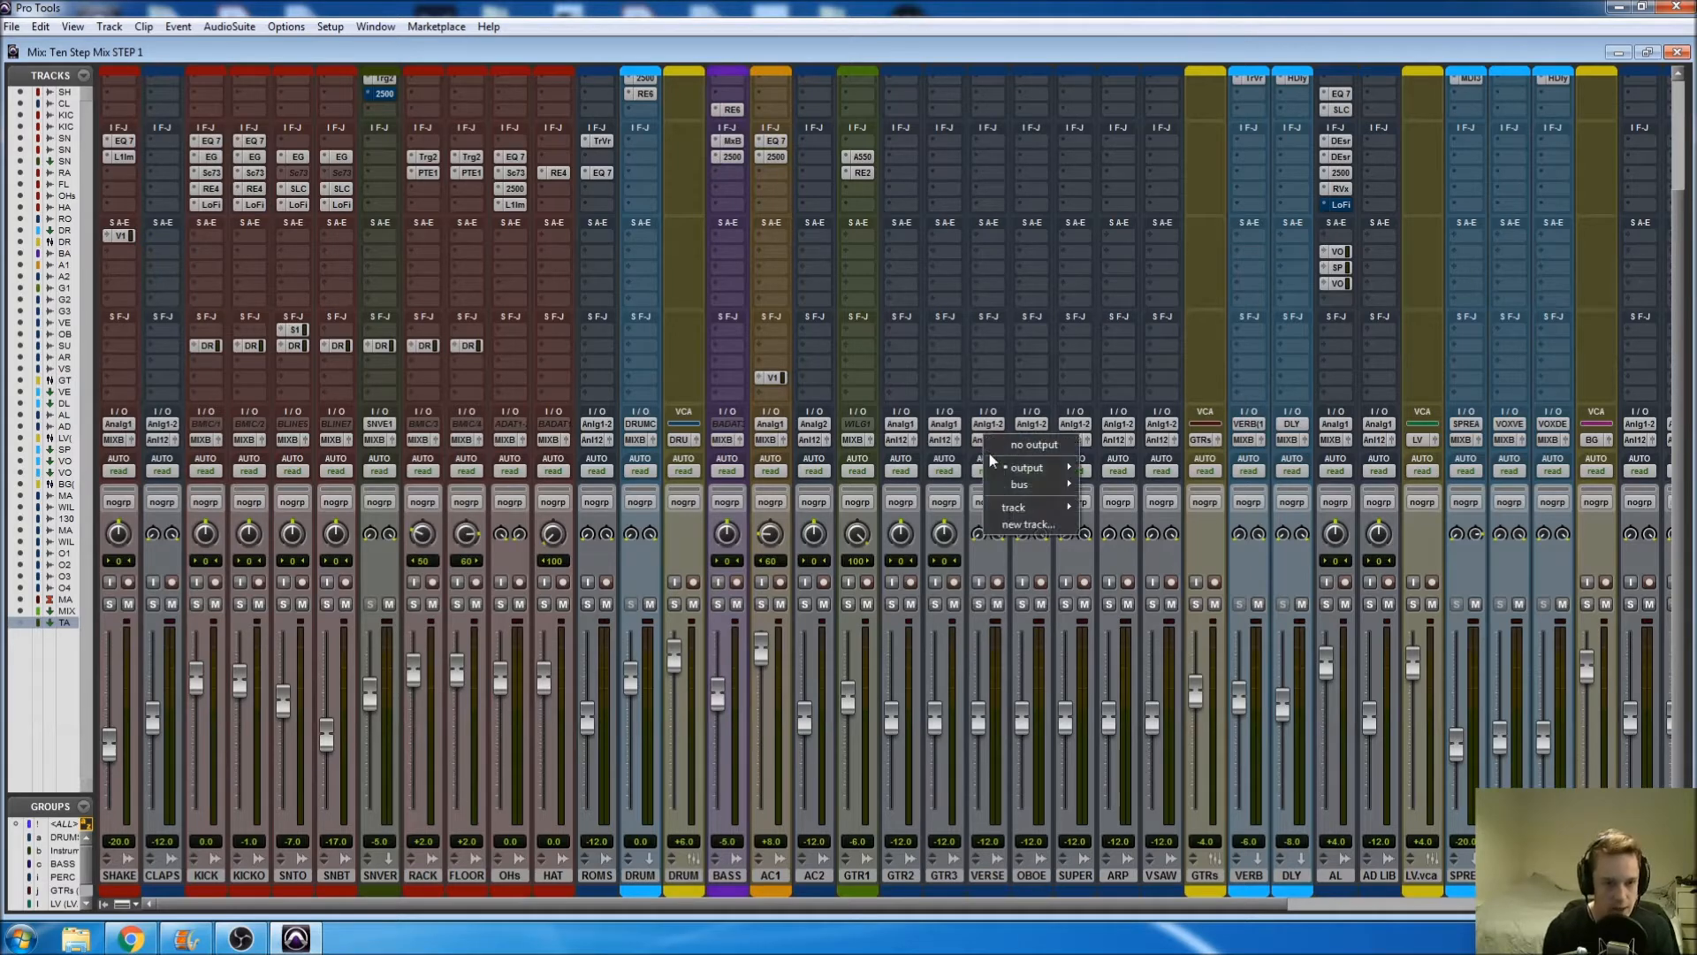
pyautogui.moveTo(1008, 465)
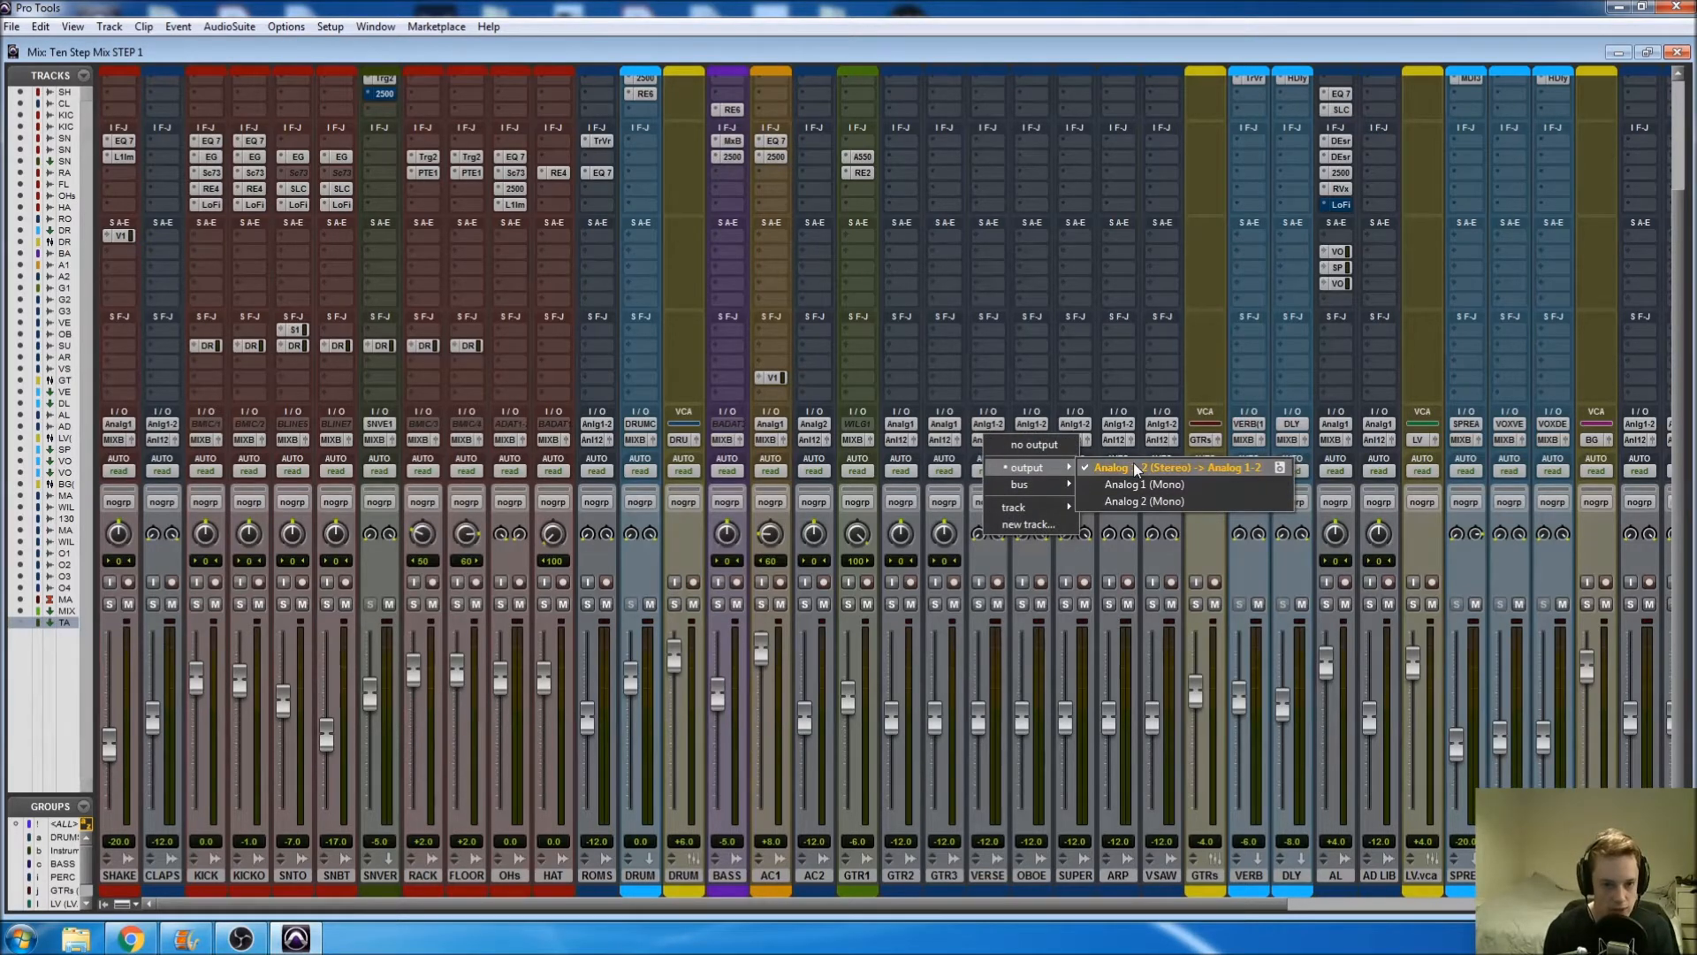
pyautogui.click(943, 907)
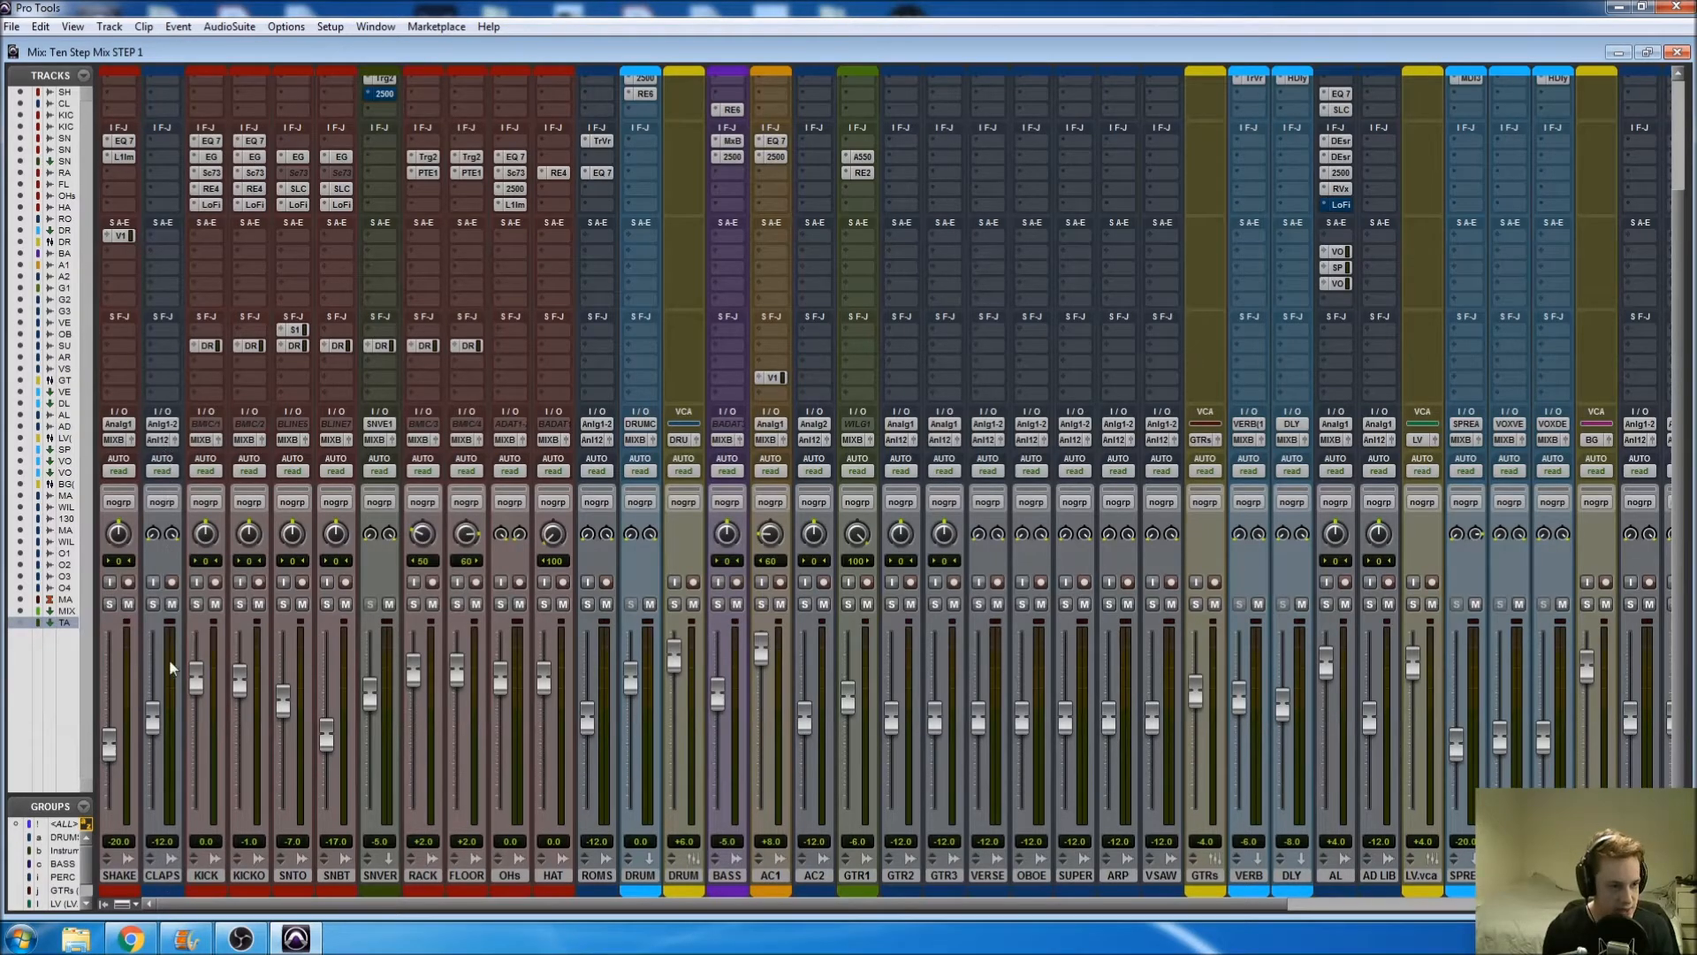
# Step: Route the outputs of CLAPS and ROOMS to the MIX BUS track
pyautogui.click(162, 875)
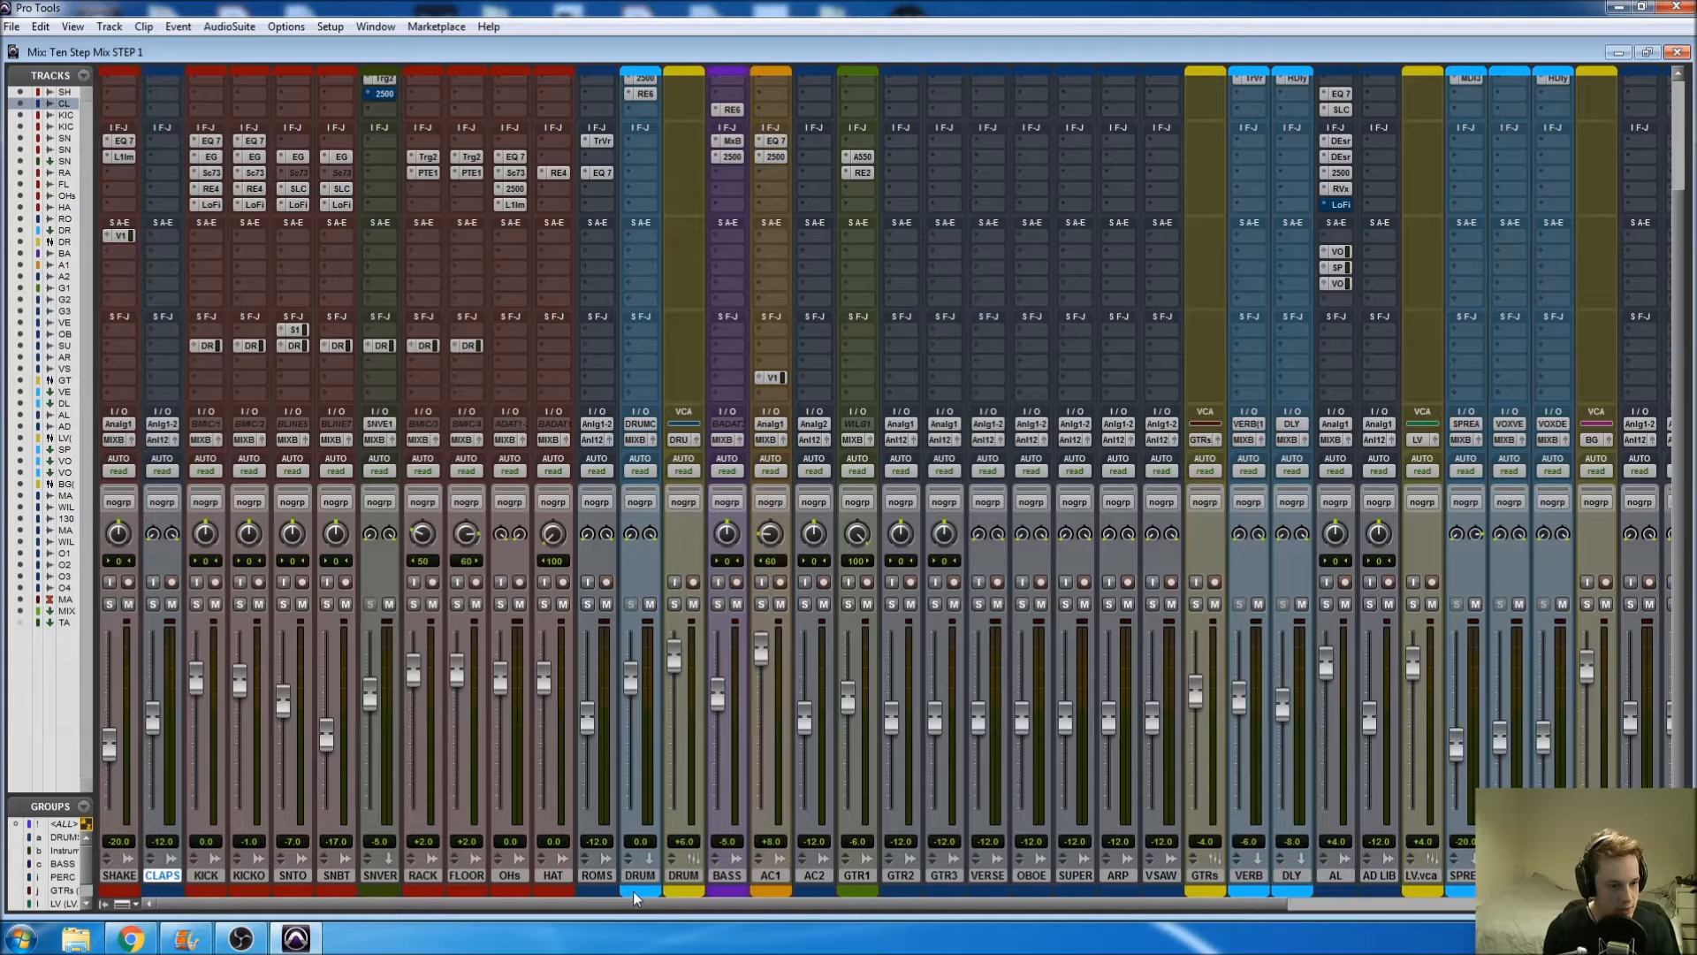
pyautogui.keyDown('ctrl'); pyautogui.click(601, 878); pyautogui.keyUp('ctrl')
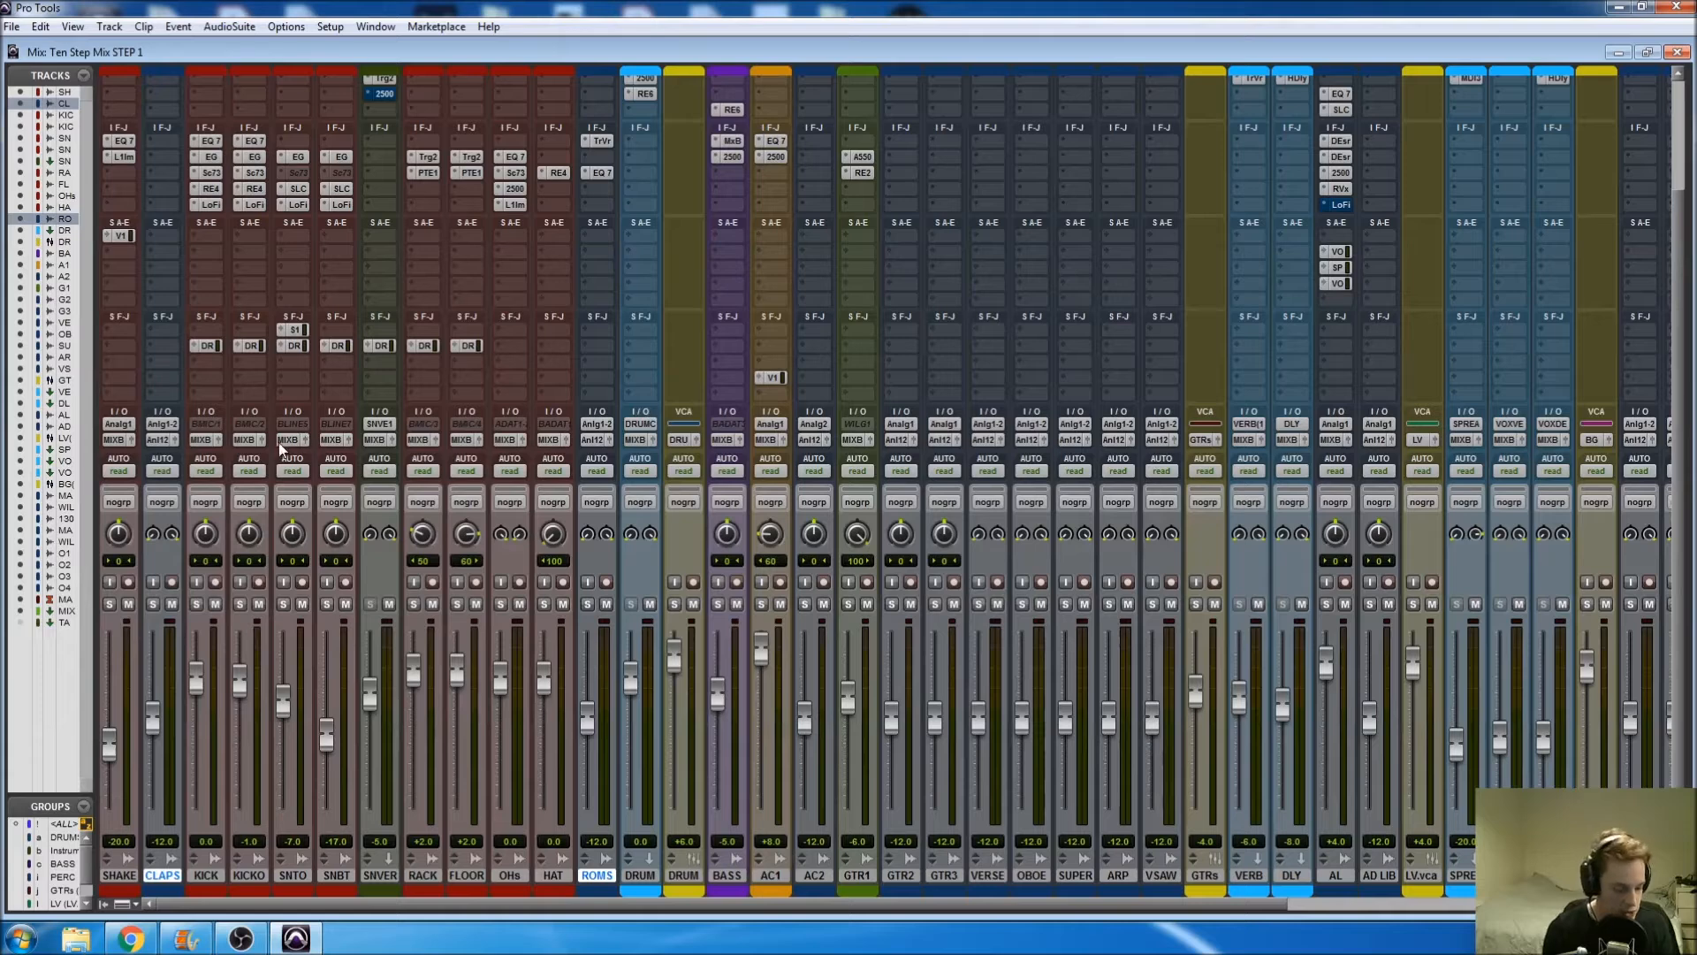
pyautogui.click(158, 443)
pyautogui.moveTo(188, 508)
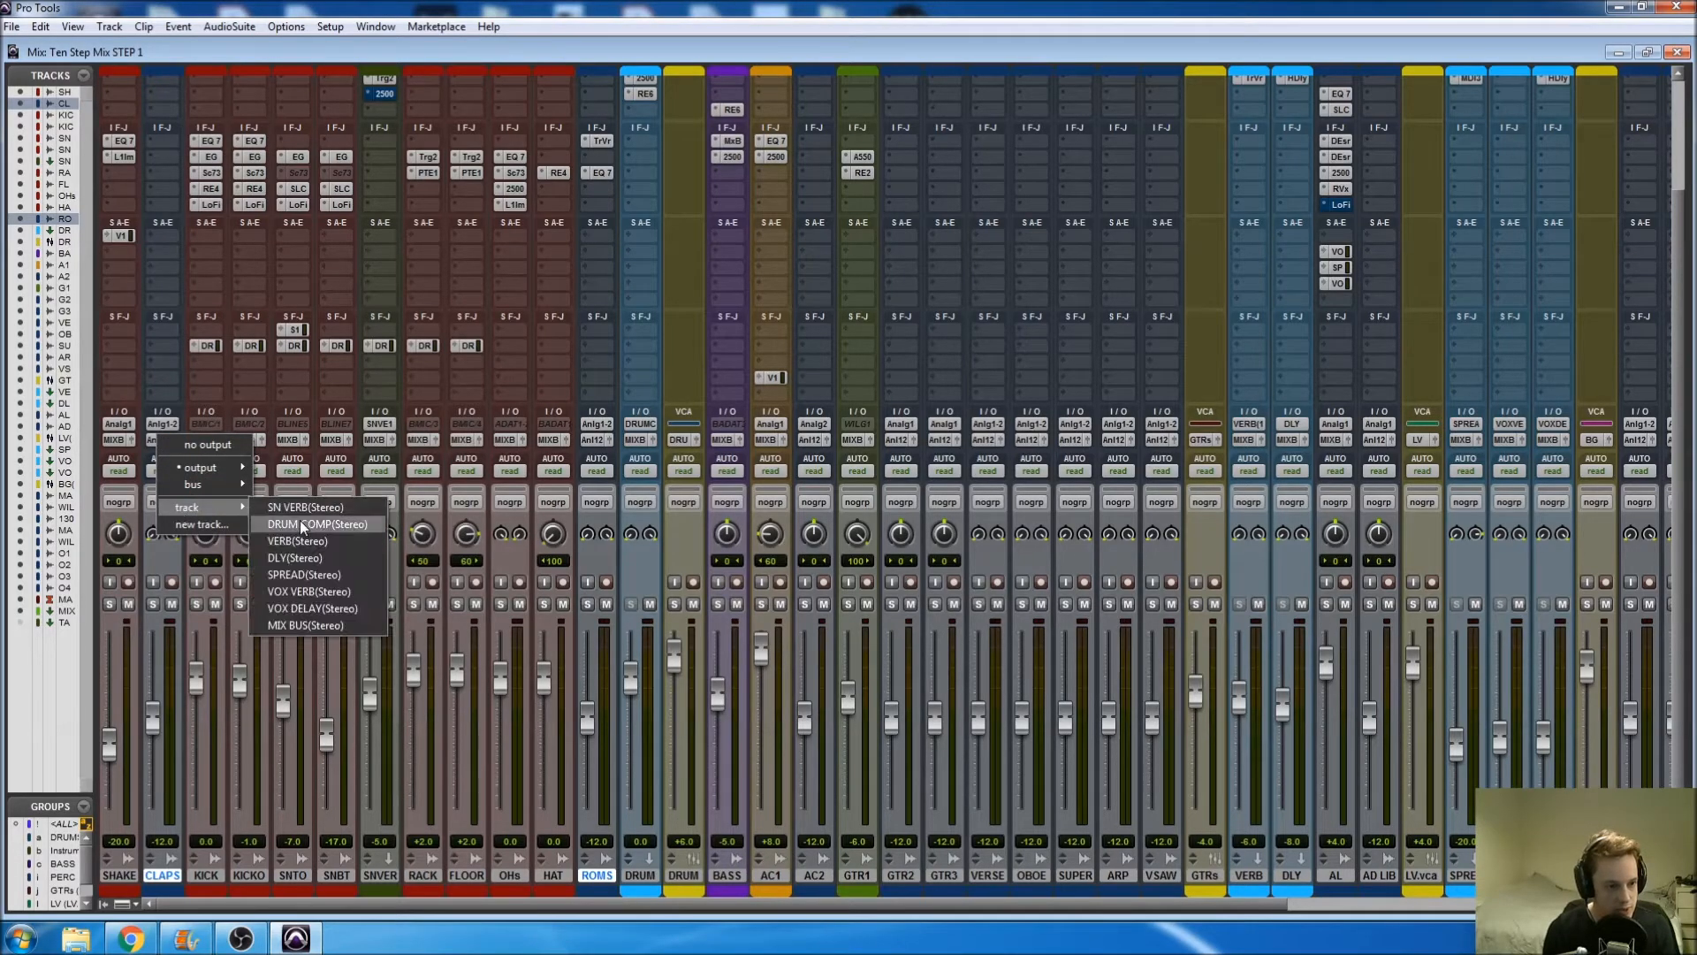
pyautogui.click(306, 630)
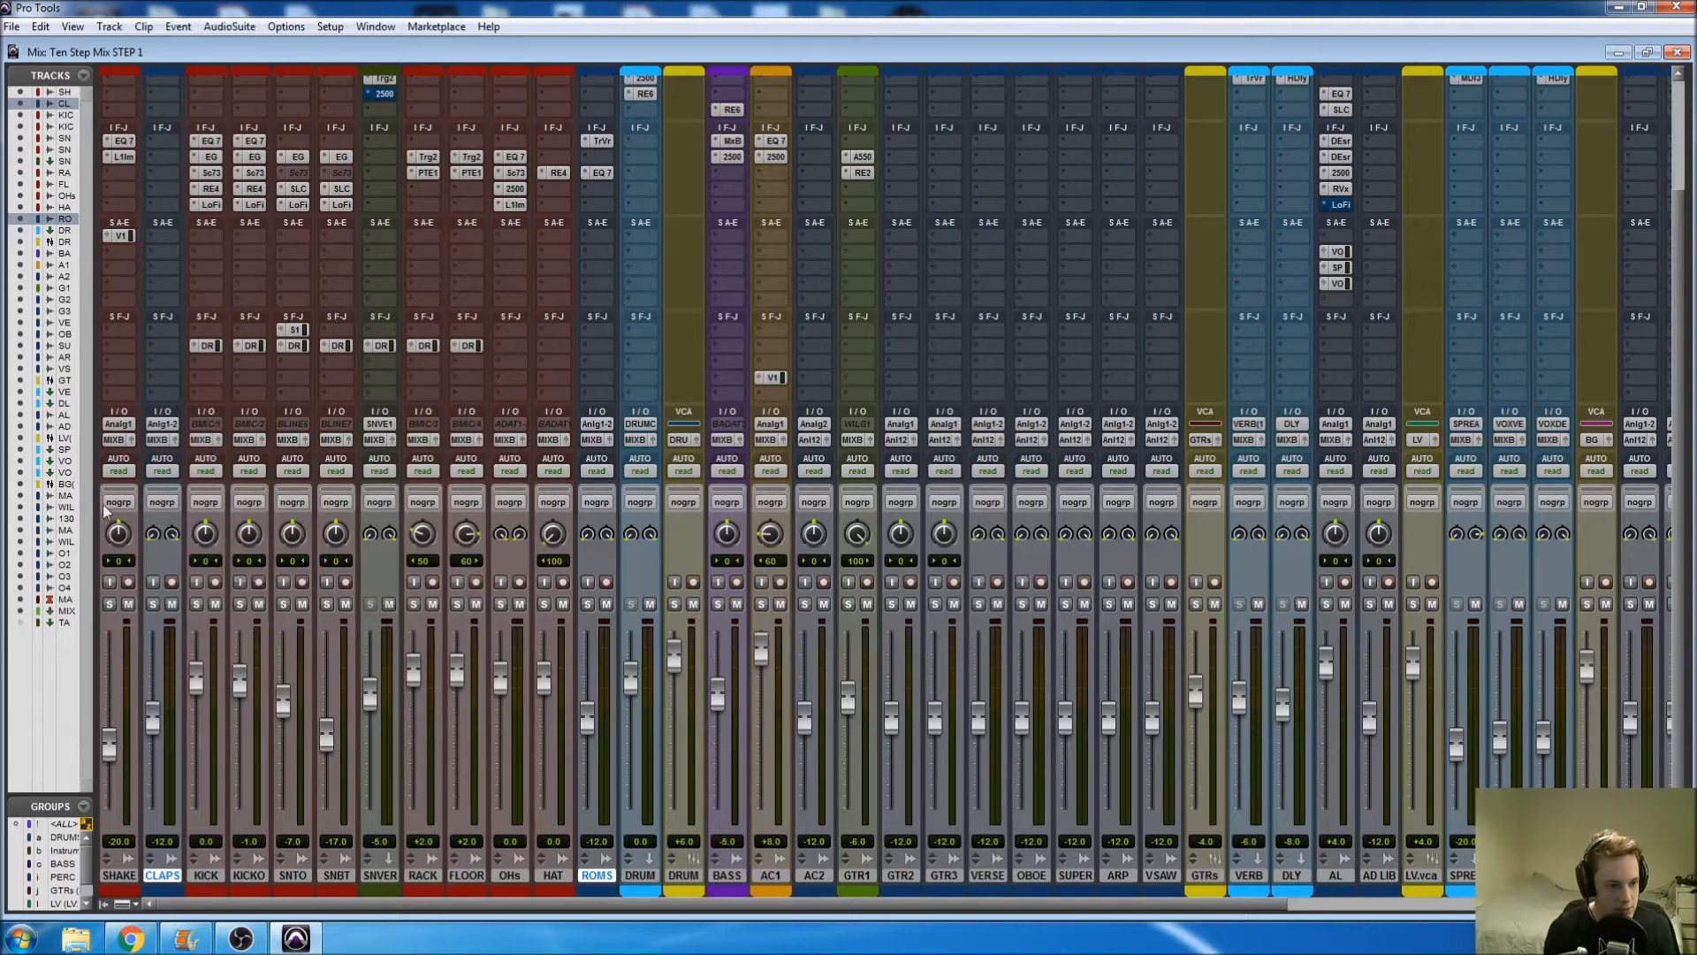
# Step: Route the outputs of GTR2 through VSAW, and of AC2, to the MIX BUS track
pyautogui.click(901, 875)
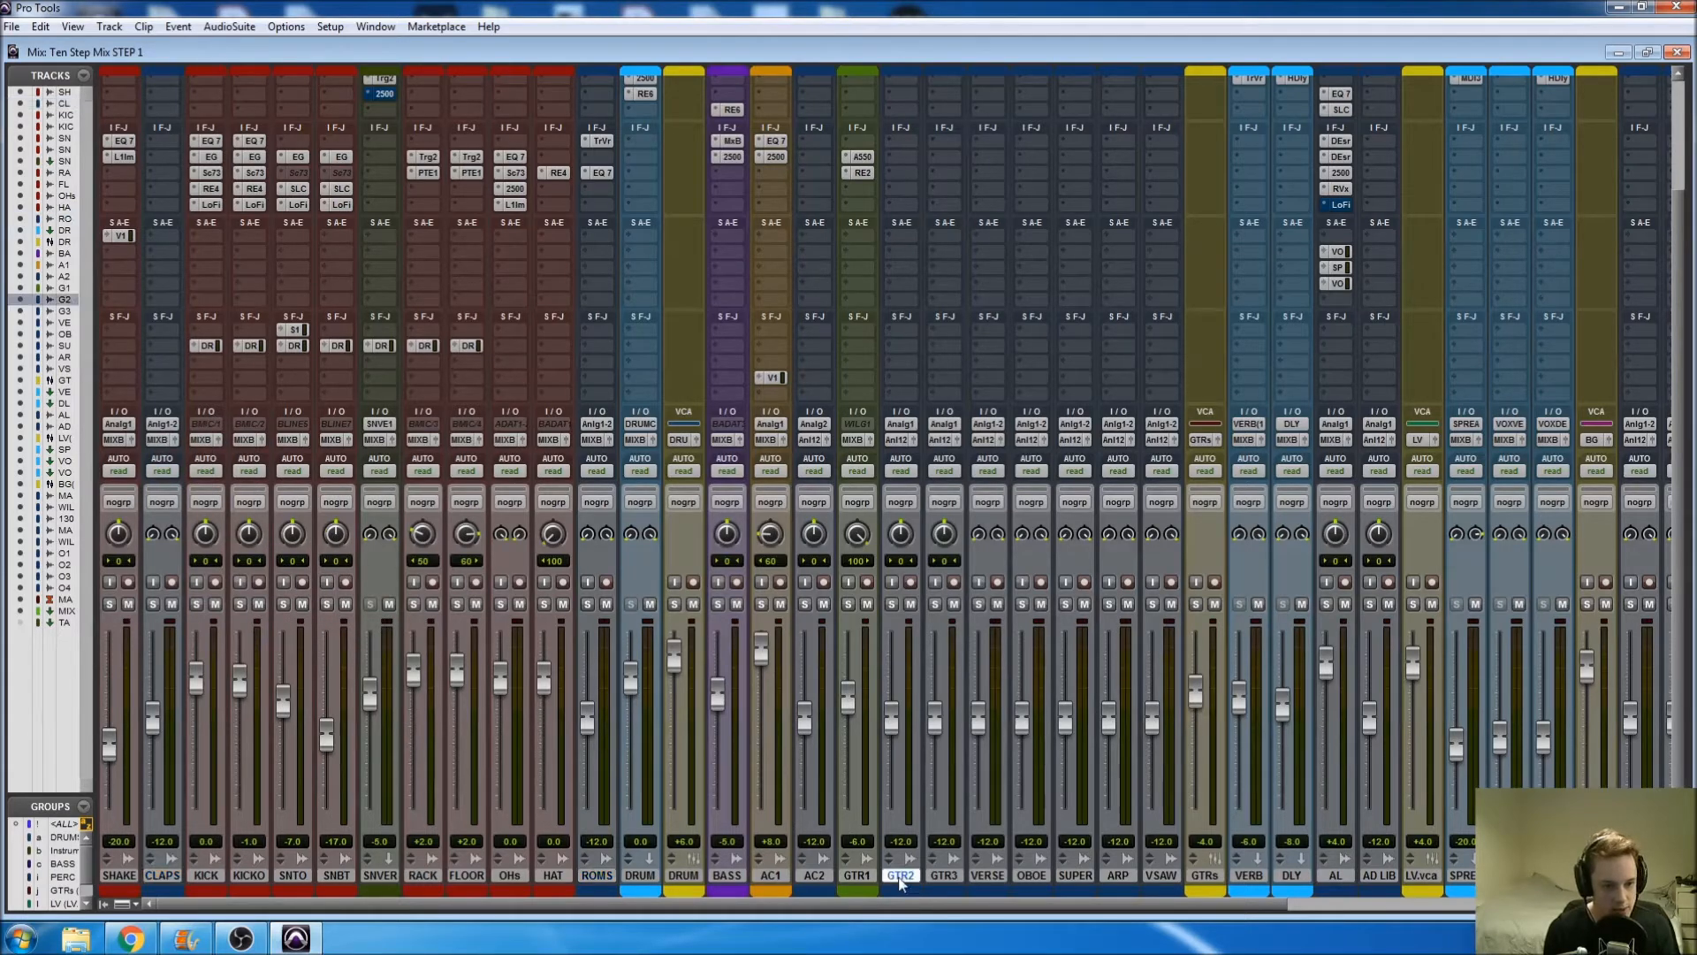
pyautogui.keyDown('shift'); pyautogui.click(1159, 875); pyautogui.keyUp('shift')
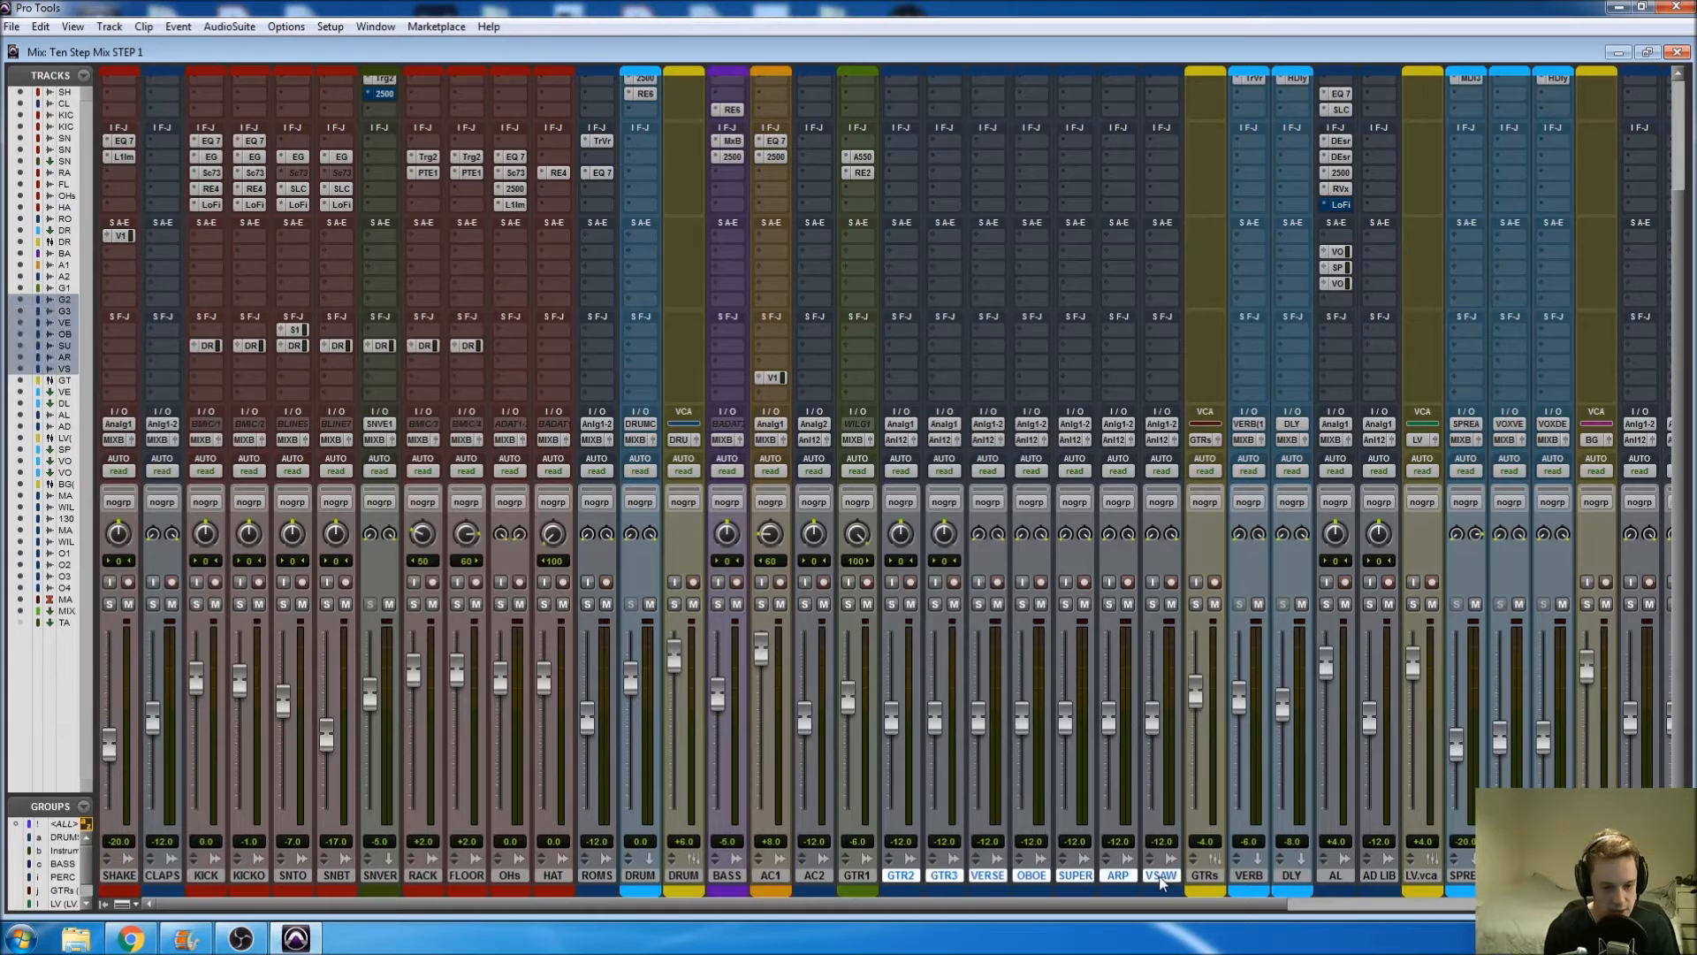
pyautogui.click(900, 442)
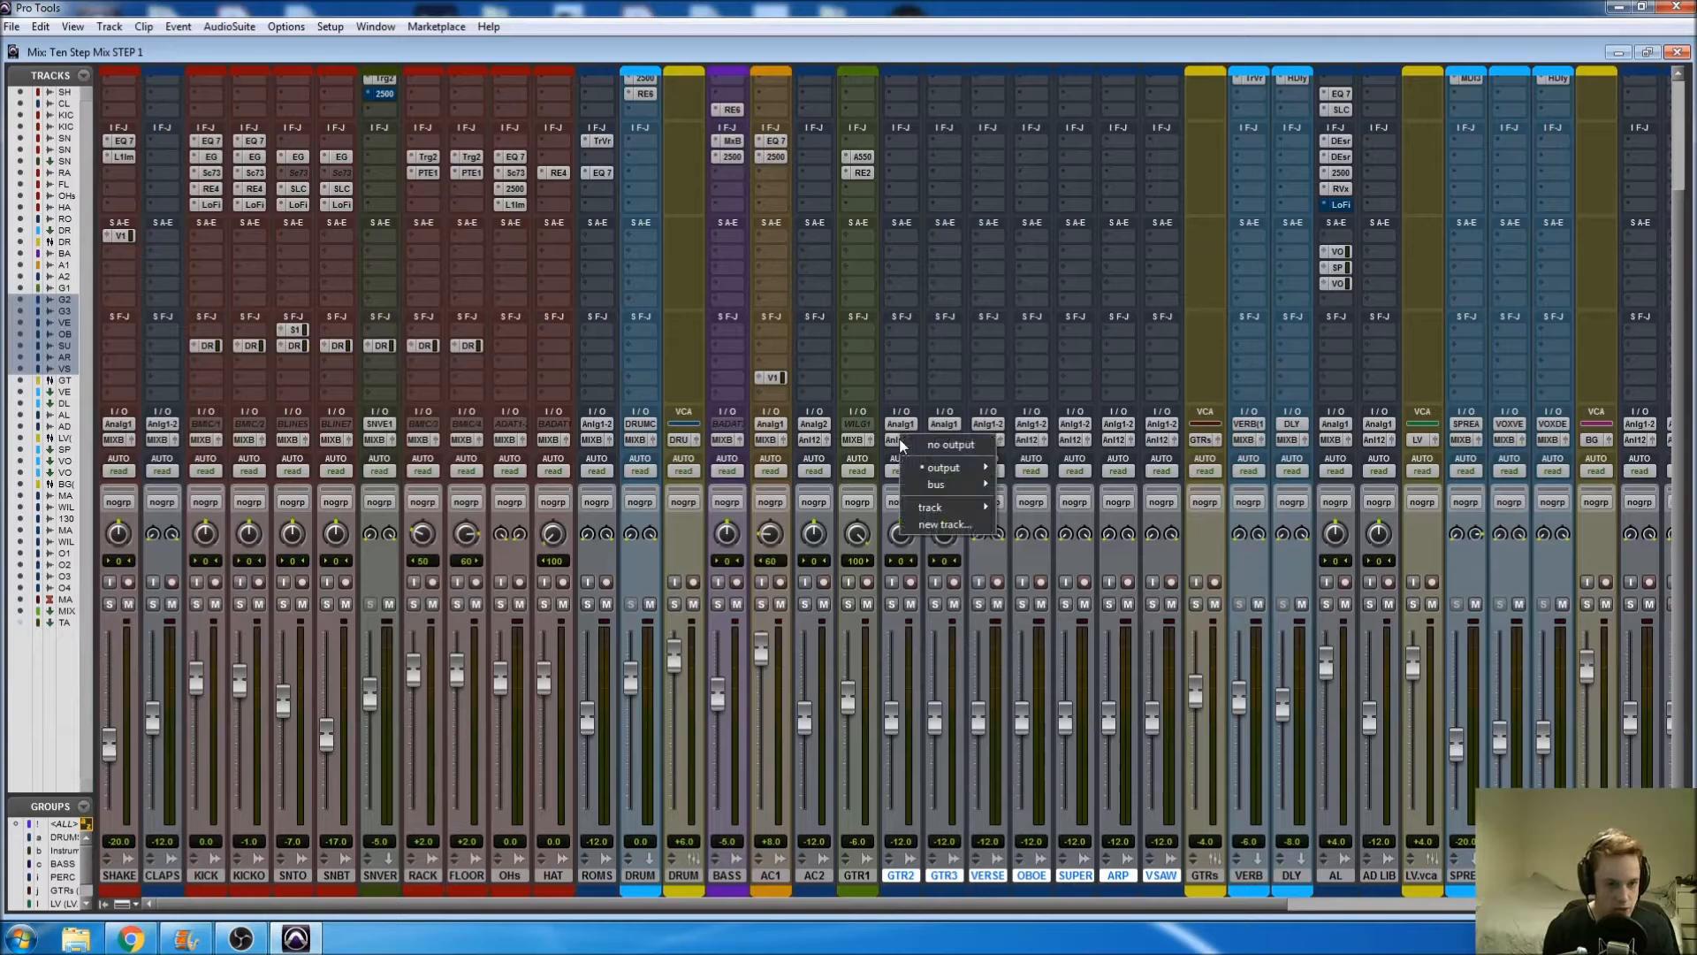
pyautogui.moveTo(928, 512)
pyautogui.click(1053, 643)
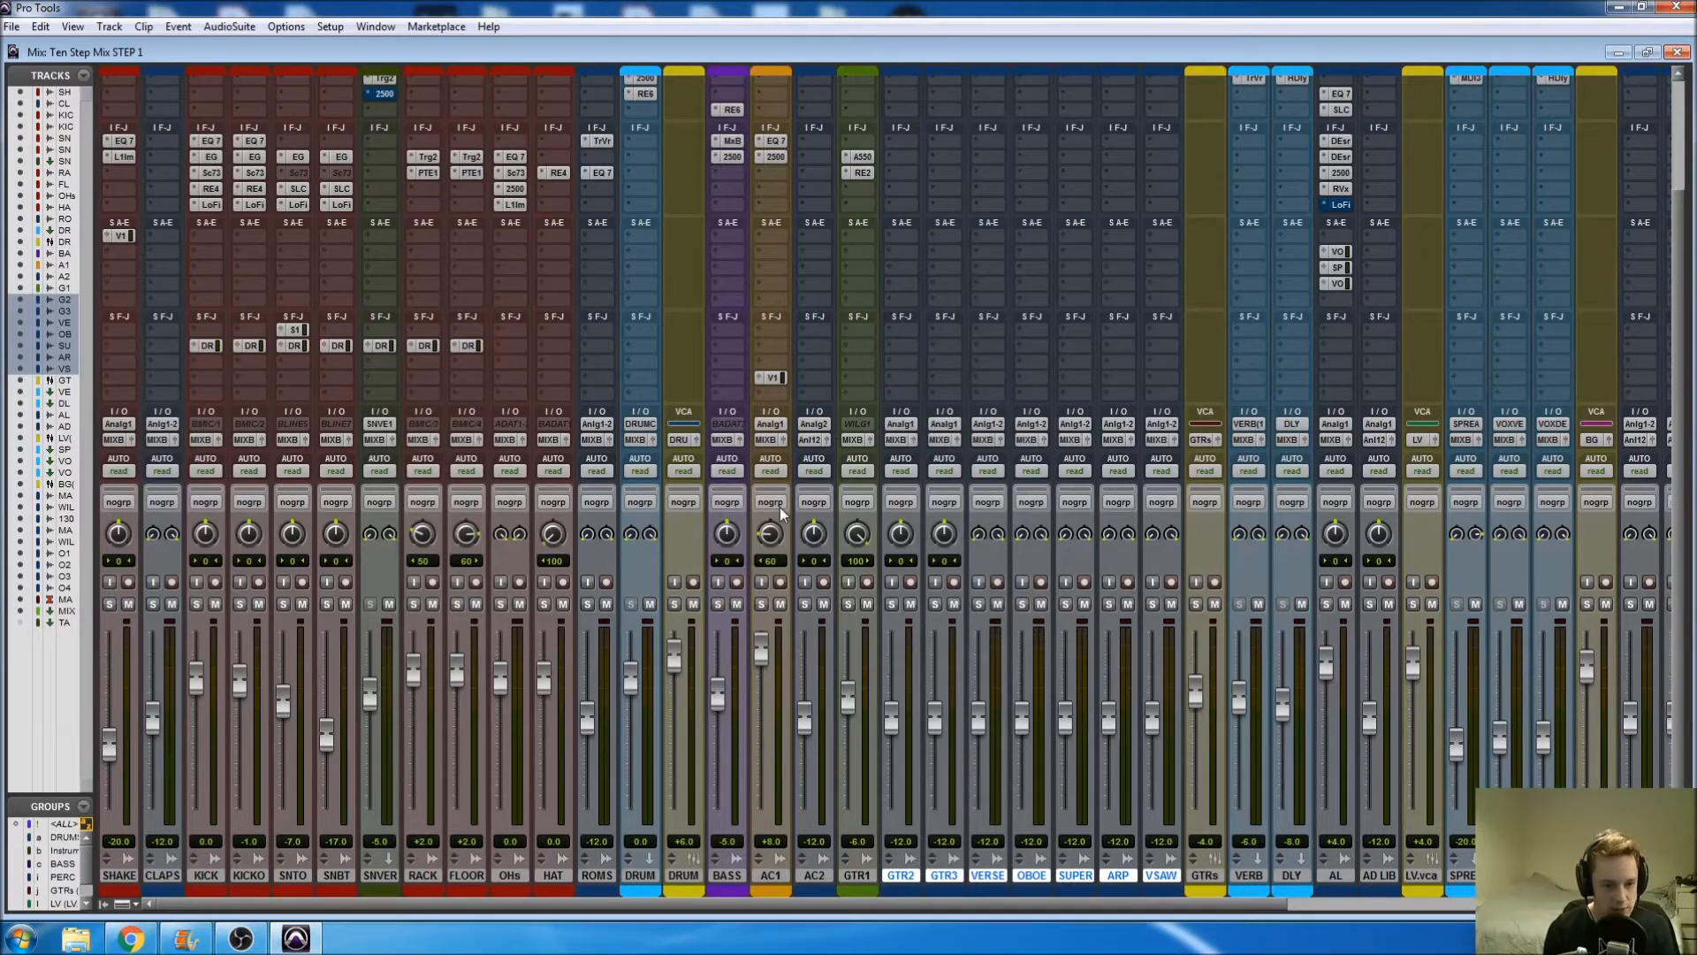
pyautogui.click(810, 439)
pyautogui.moveTo(894, 507)
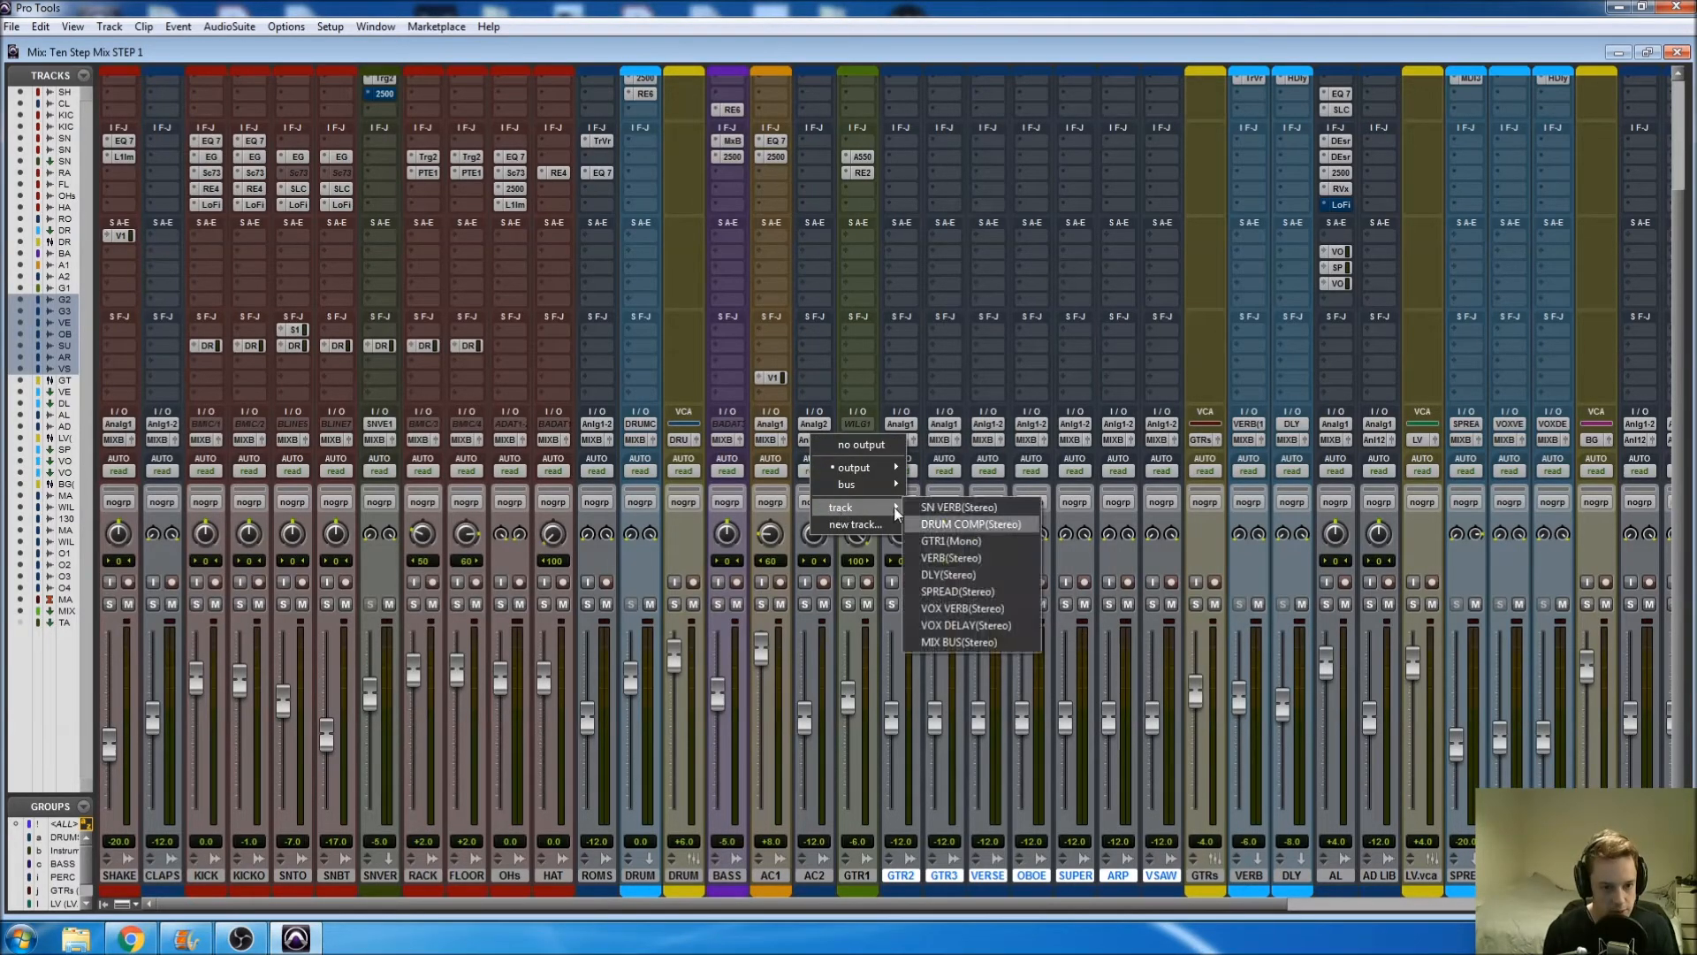
pyautogui.click(958, 643)
# Step: Route the output of AD LIB to the MIX BUS track
pyautogui.hscroll(5, 1168, 800)
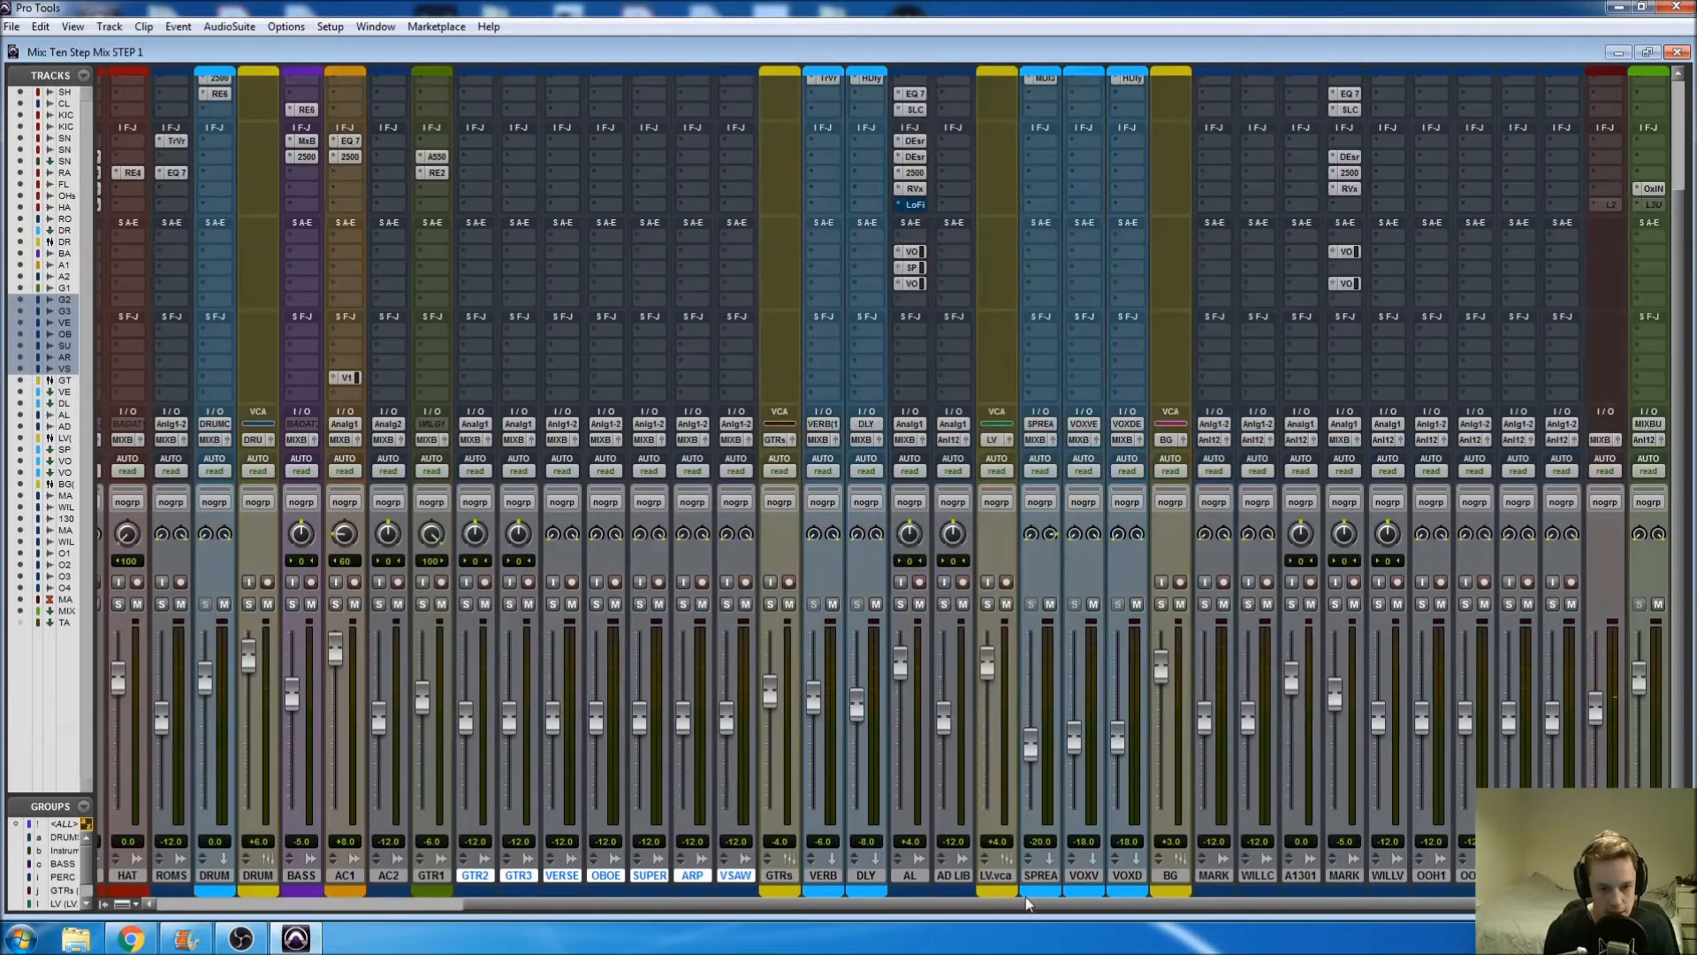
pyautogui.click(942, 875)
pyautogui.click(953, 439)
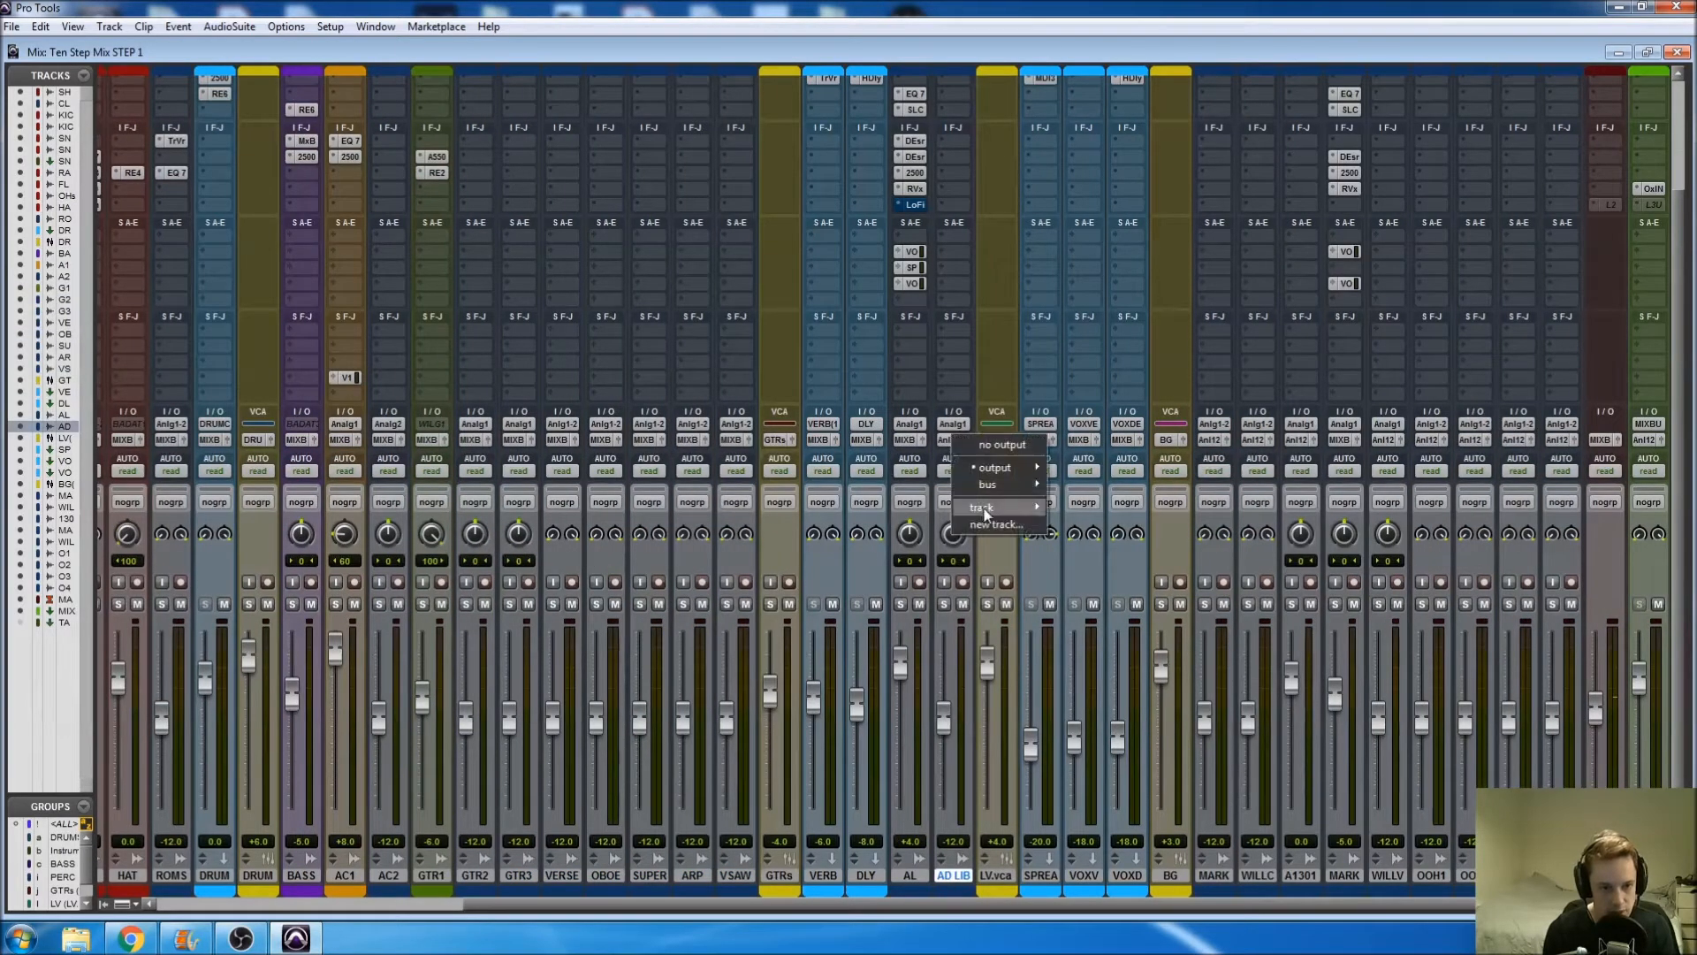
pyautogui.moveTo(984, 507)
pyautogui.click(1116, 642)
# Step: Route the outputs of all background vocal tracks from MARK C through OOH4 to the MIX BUS track
pyautogui.hscroll(1, 1110, 838)
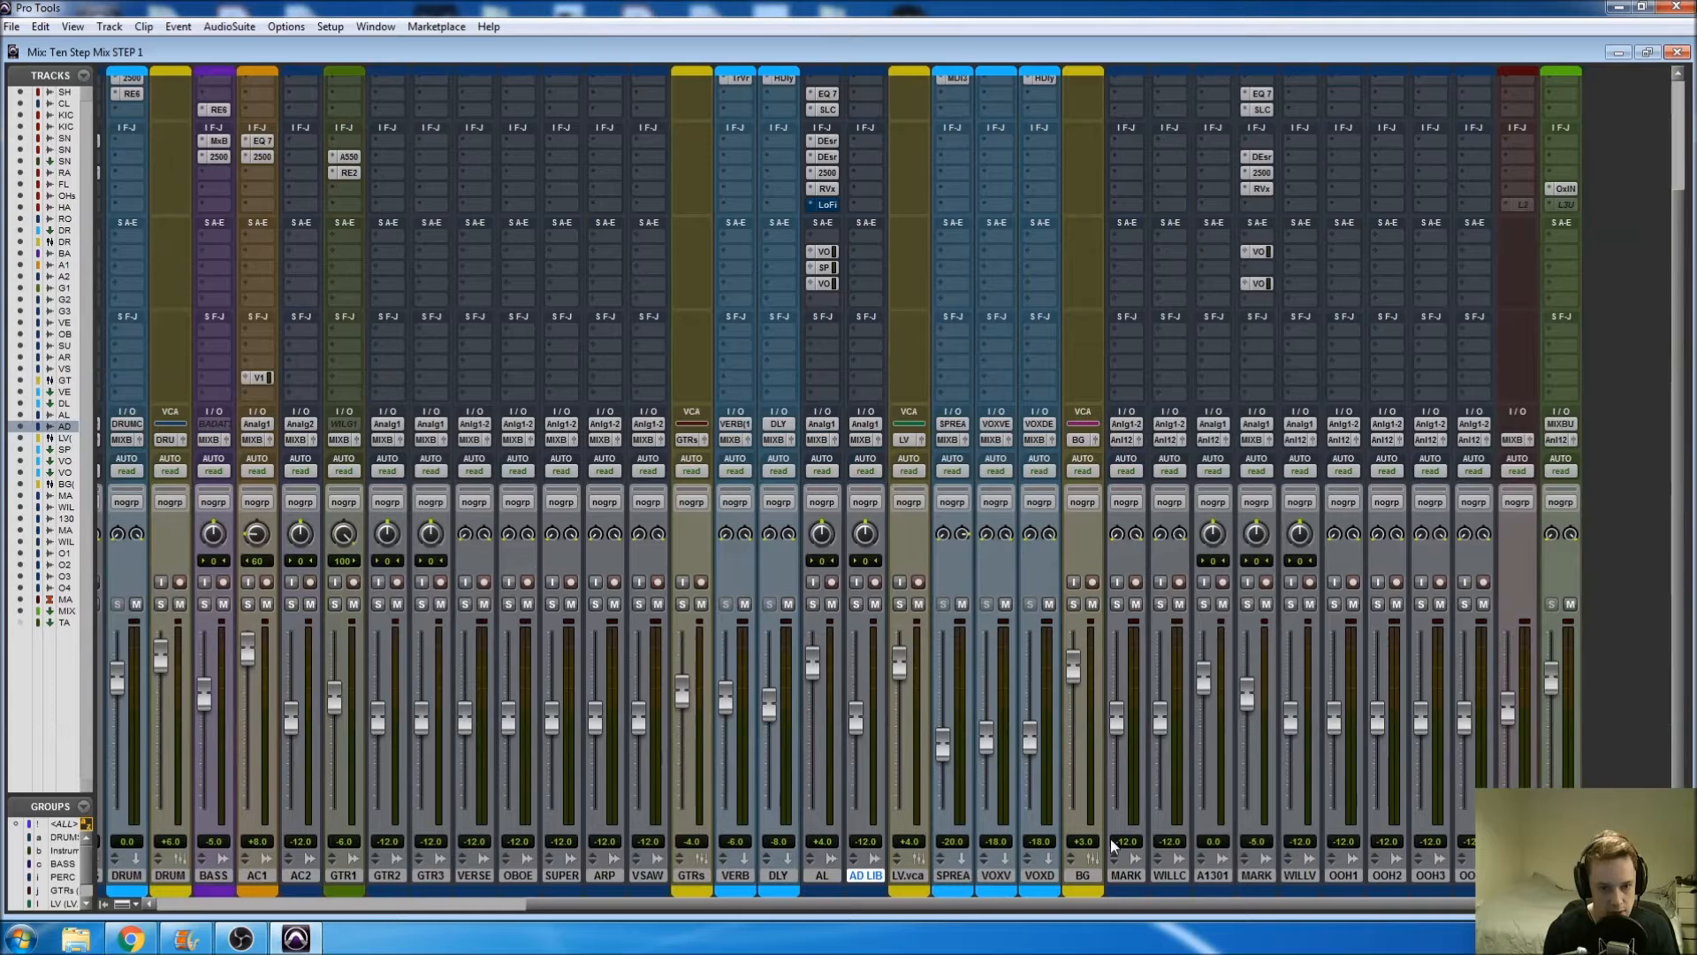
pyautogui.click(1133, 872)
pyautogui.keyDown('shift'); pyautogui.click(1467, 875); pyautogui.keyUp('shift')
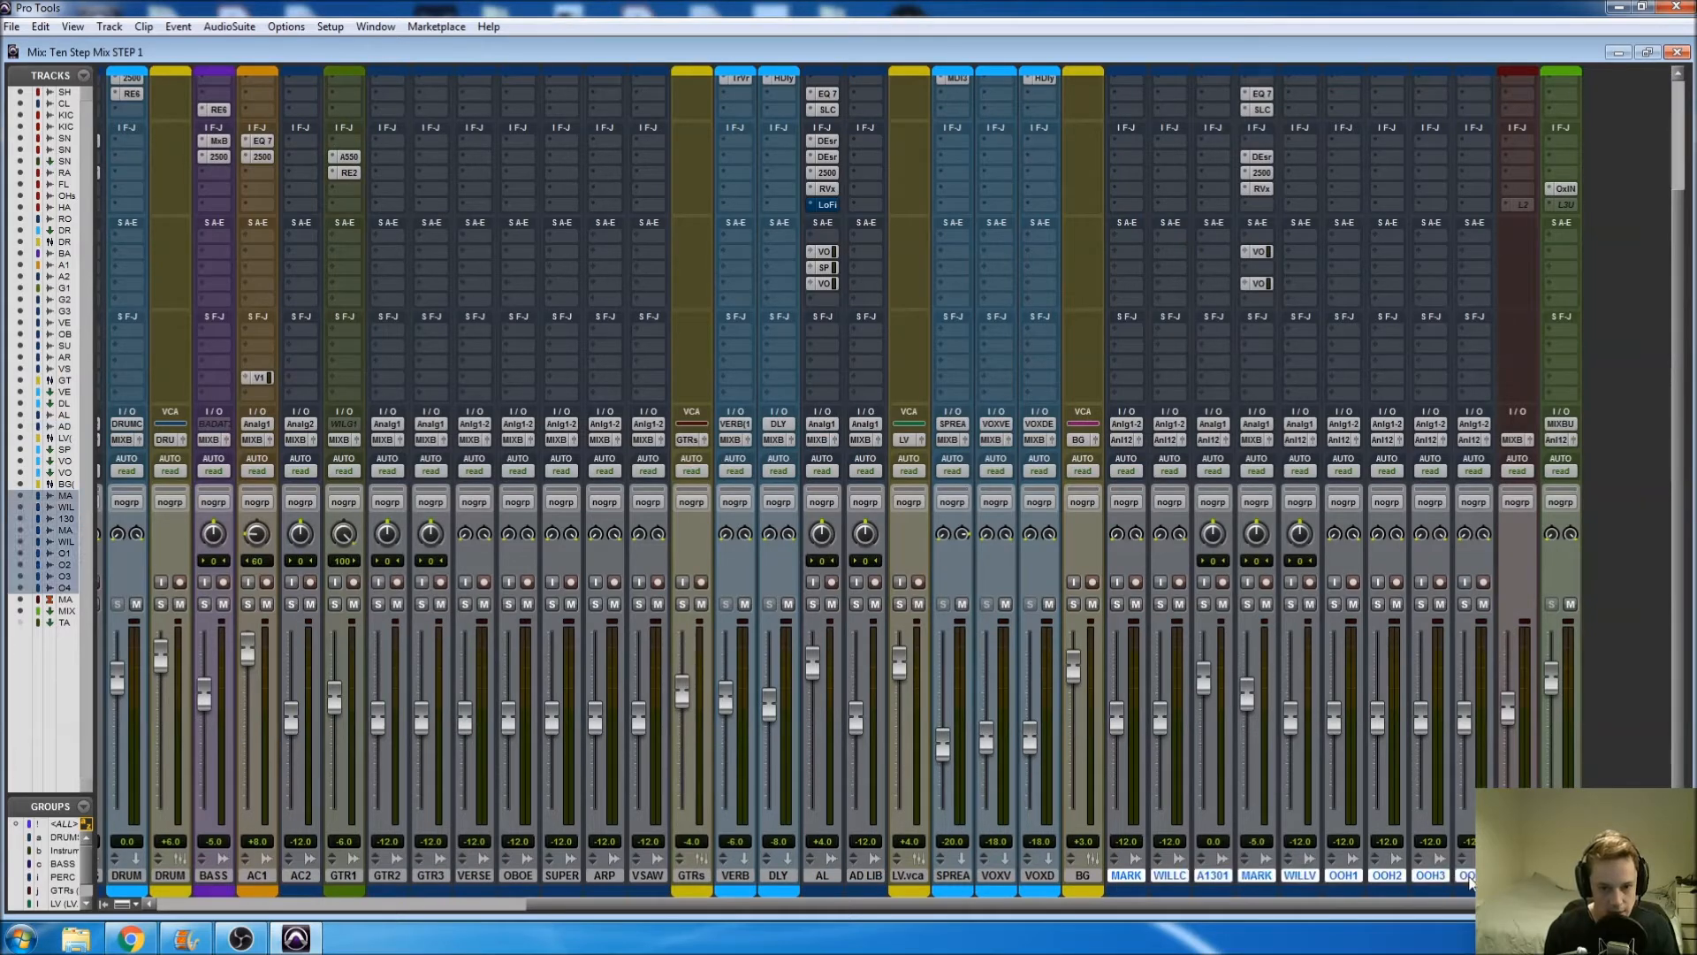
pyautogui.click(1122, 439)
pyautogui.moveTo(1154, 507)
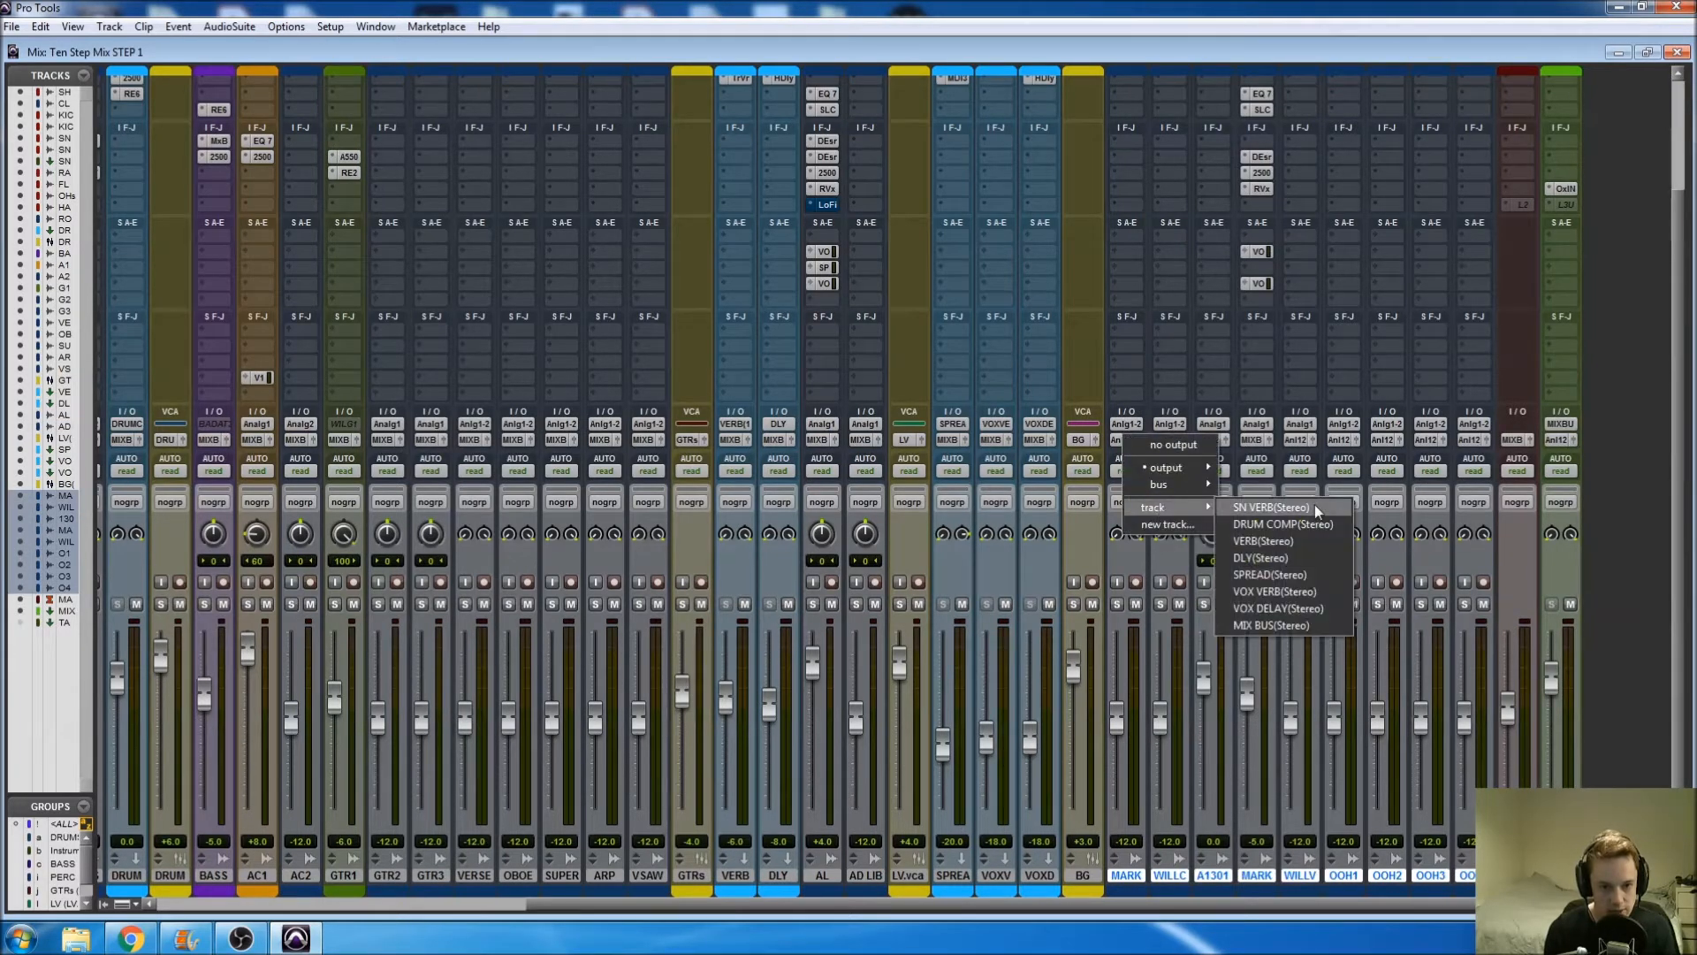
pyautogui.click(1291, 624)
# Step: Color the SHAKER, CLAPS and ROOMS tracks the same dark red as the other drum tracks
pyautogui.hscroll(-5, 1503, 636)
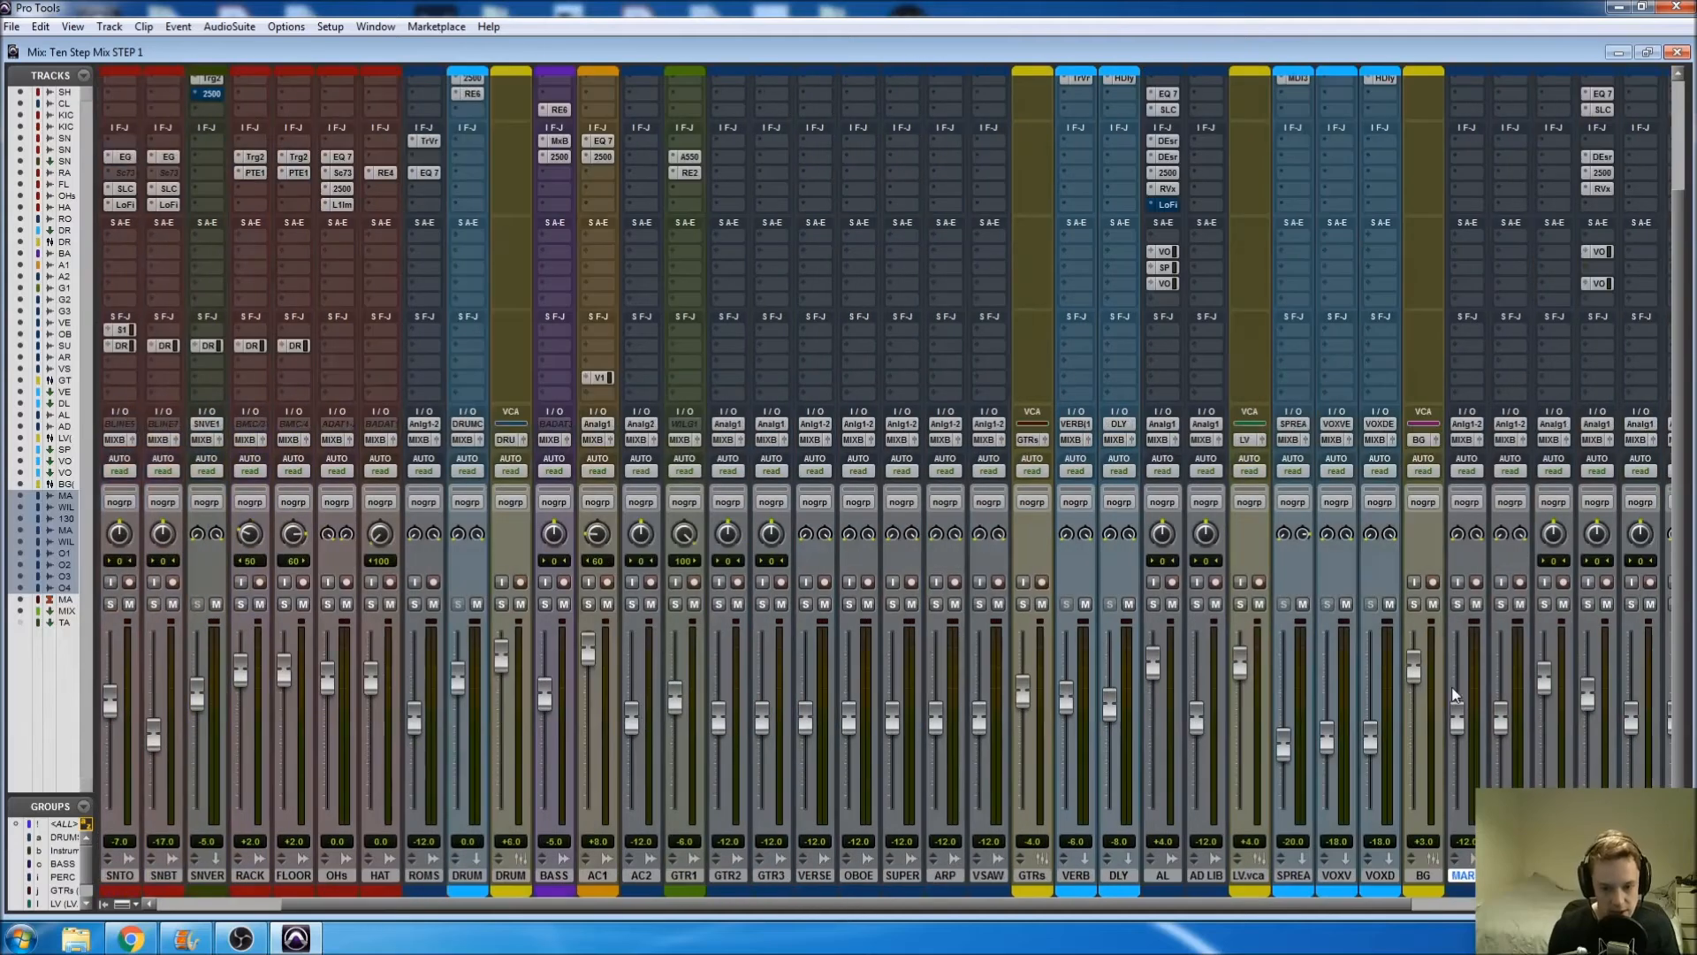
pyautogui.hscroll(-1, 1438, 694)
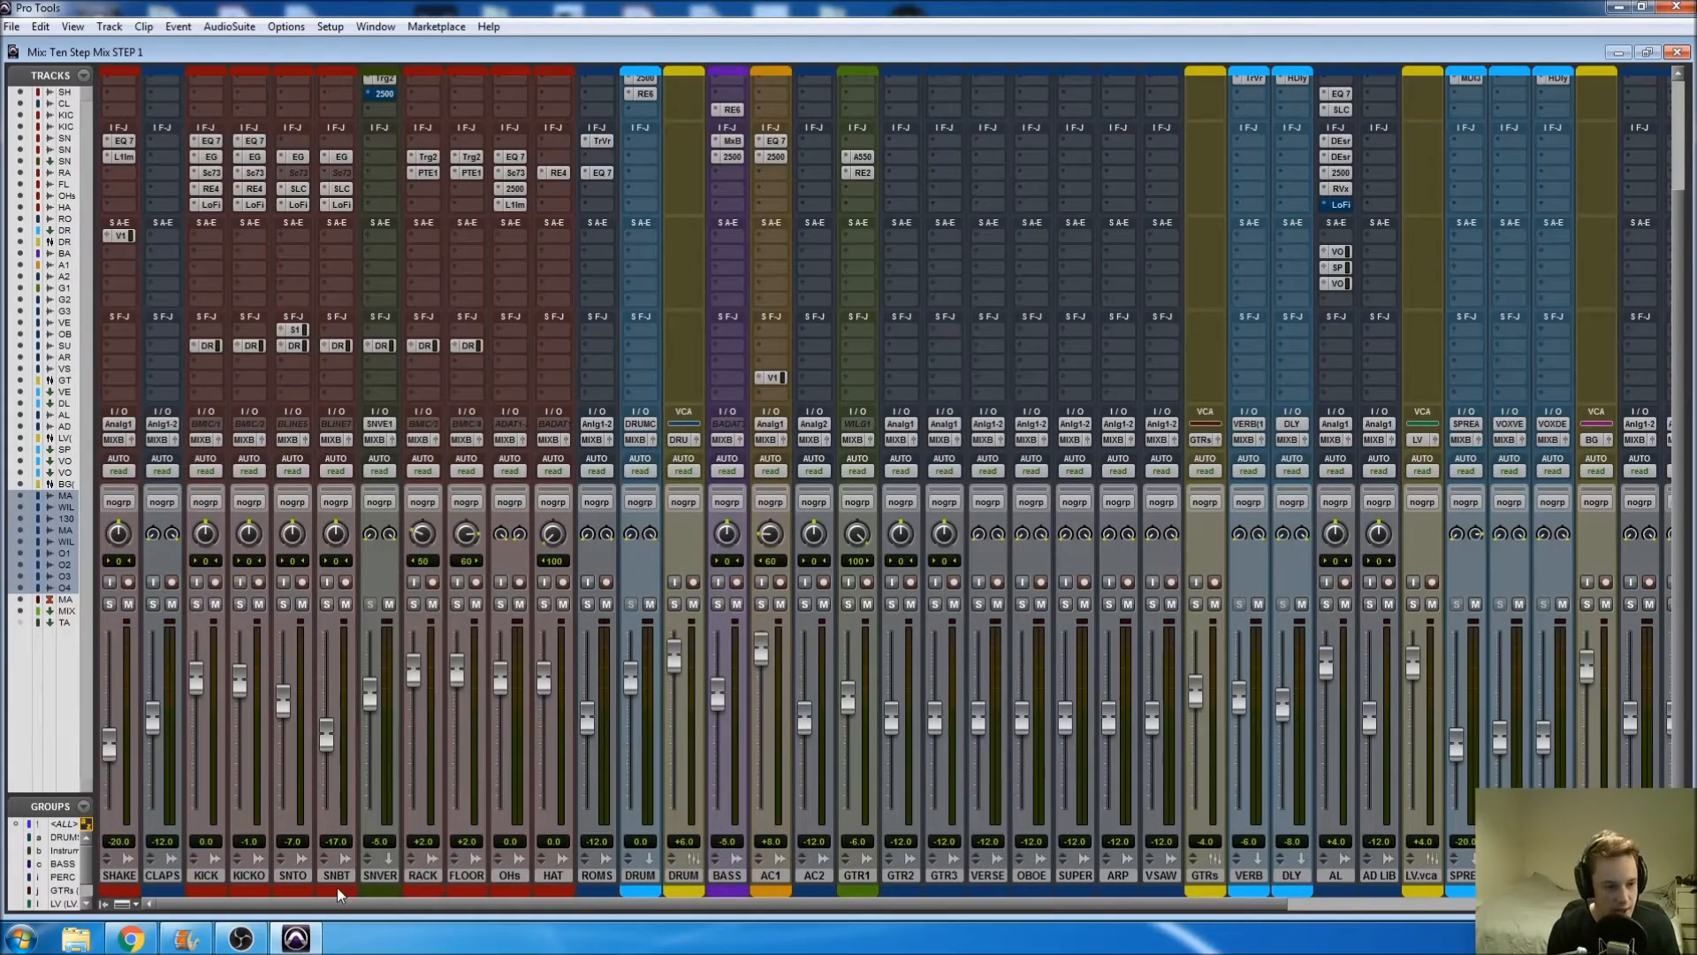
pyautogui.click(132, 875)
pyautogui.keyDown('shift'); pyautogui.click(166, 876); pyautogui.keyUp('shift')
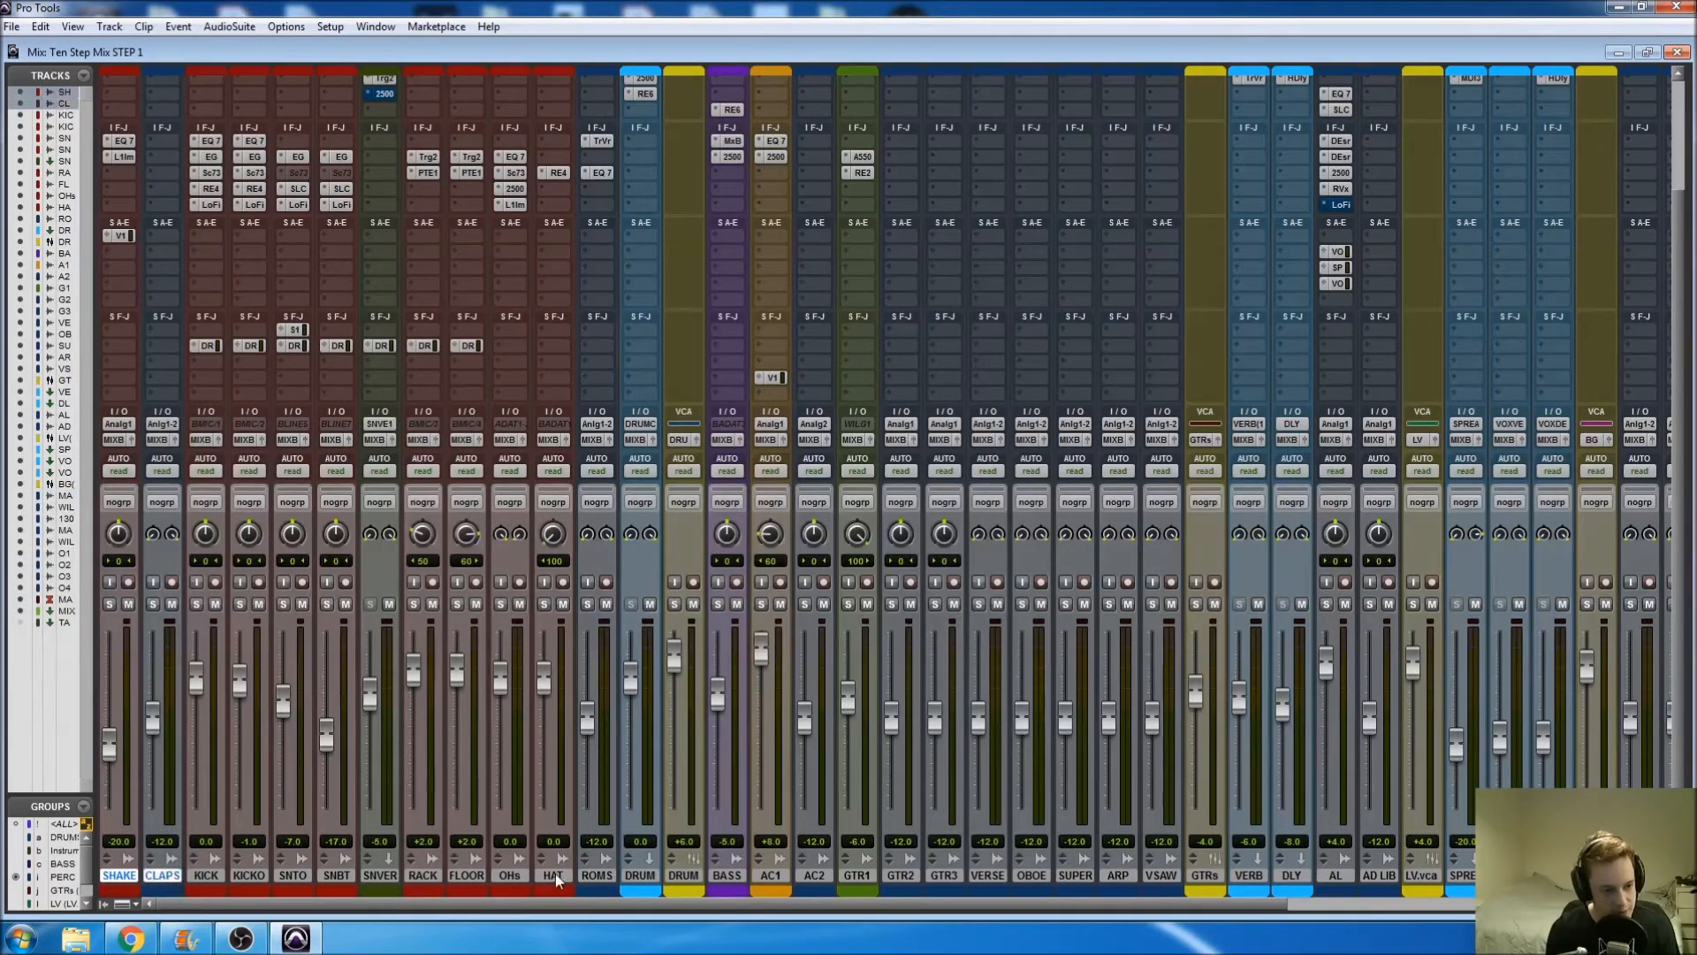
pyautogui.keyDown('ctrl'); pyautogui.click(590, 875); pyautogui.keyUp('ctrl')
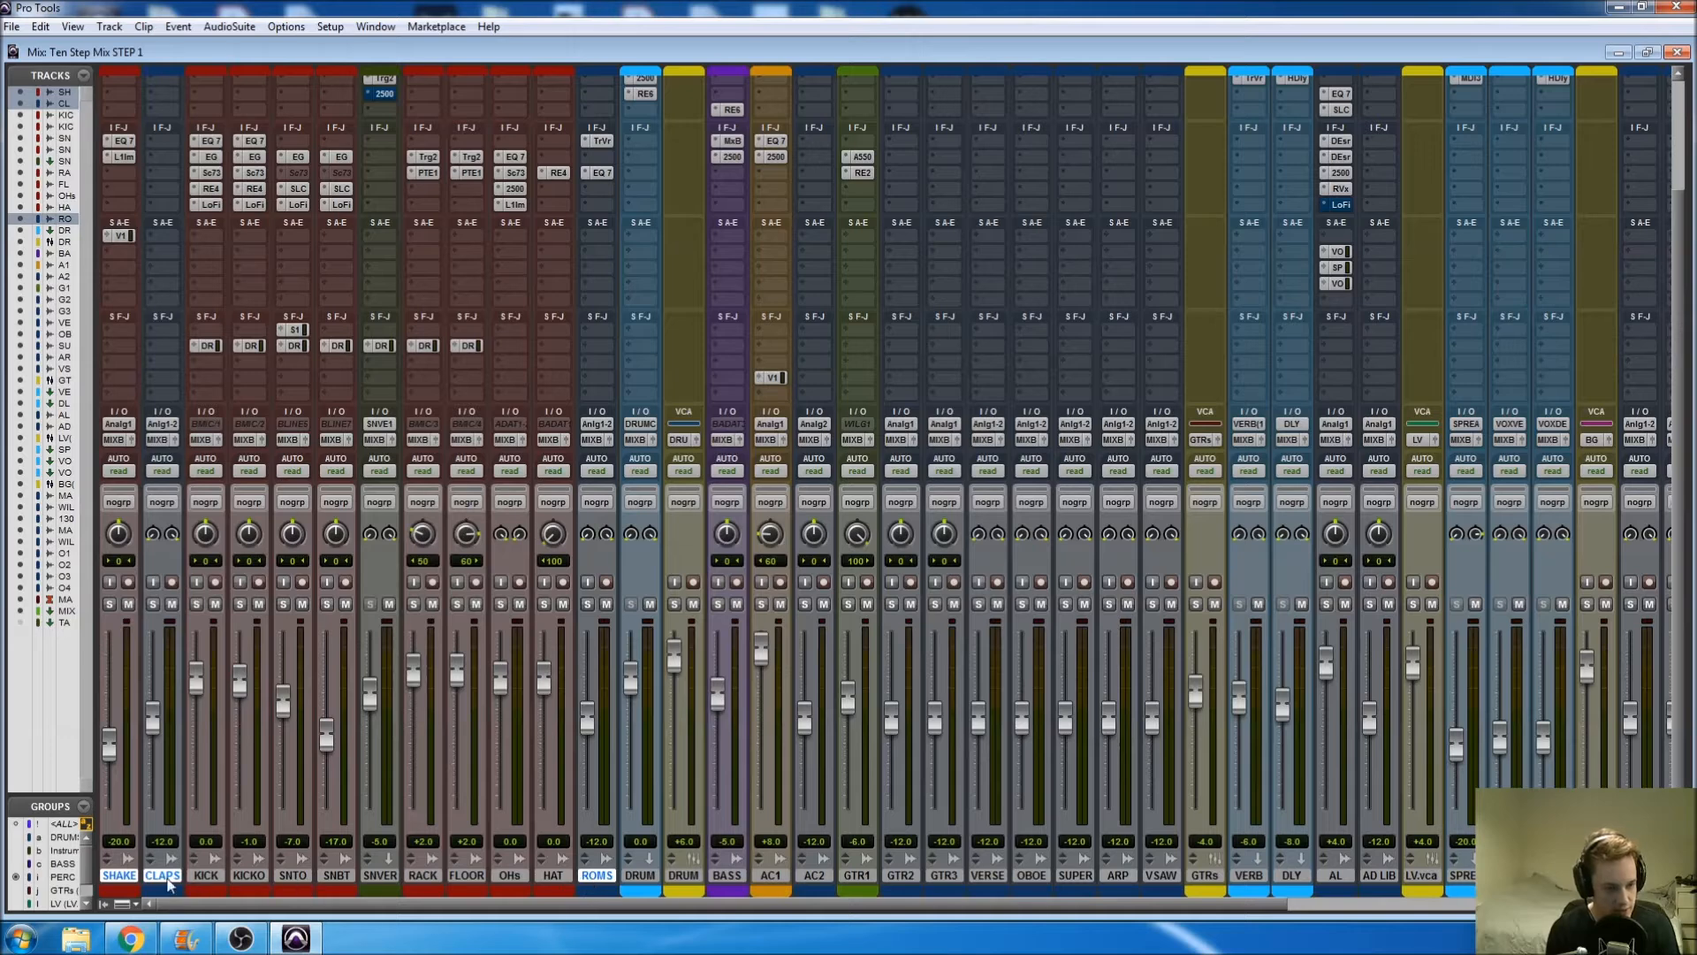
pyautogui.click(121, 901)
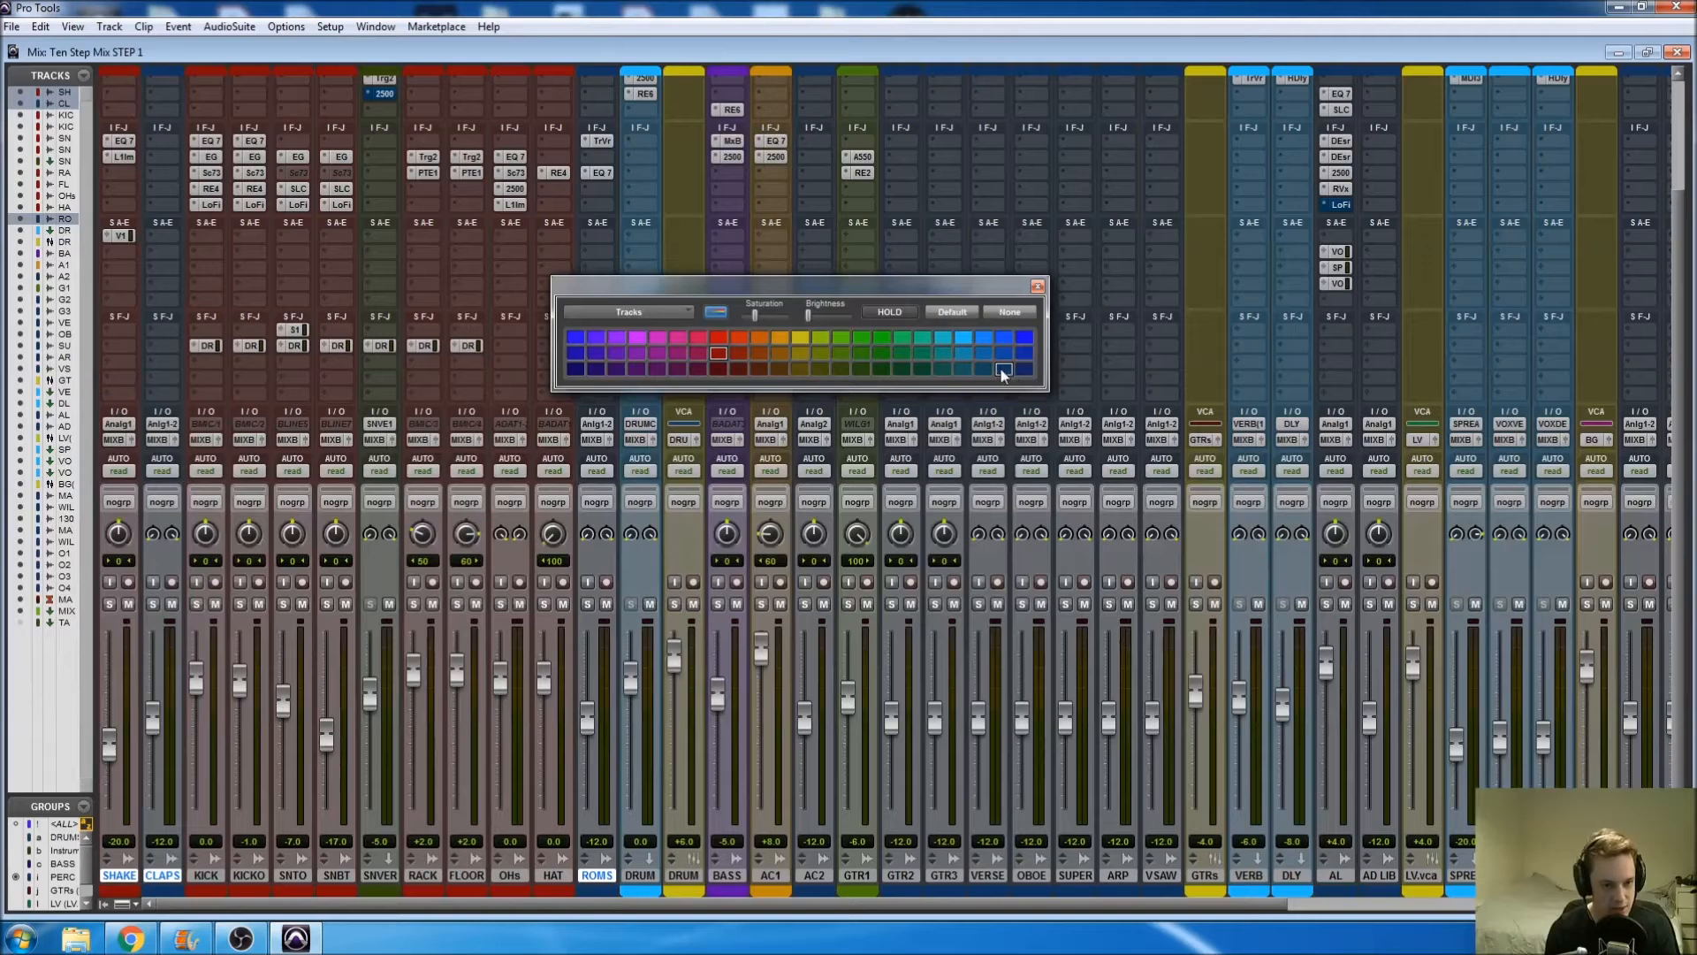
pyautogui.click(718, 352)
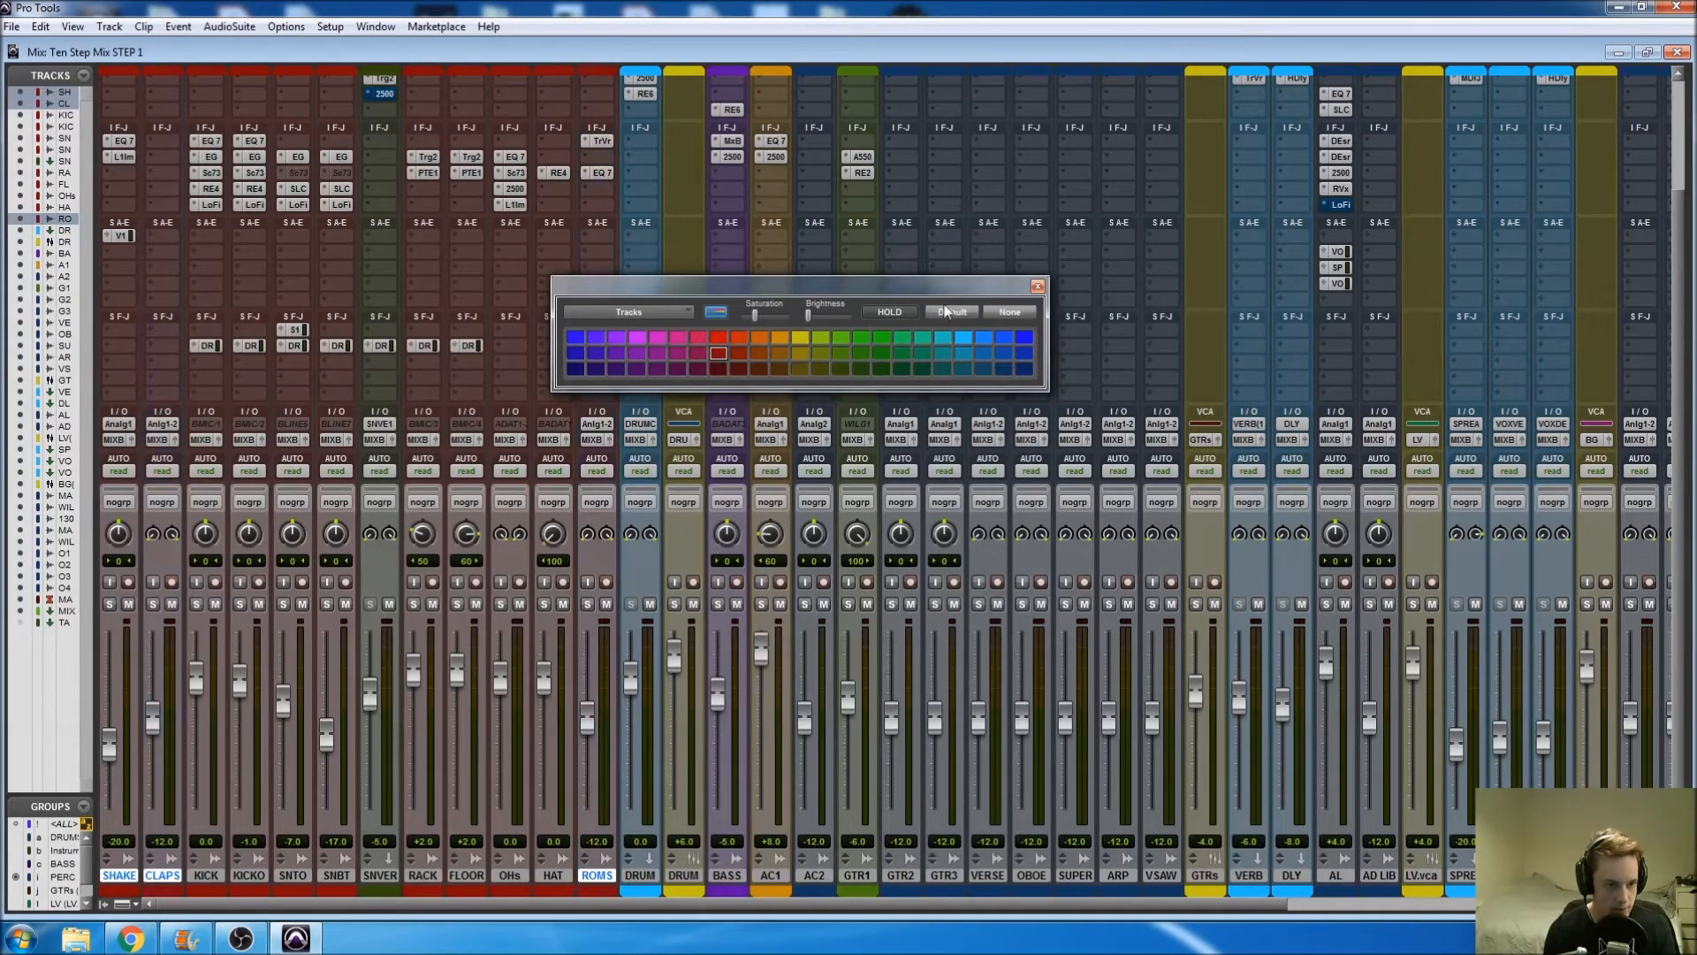
pyautogui.click(1037, 286)
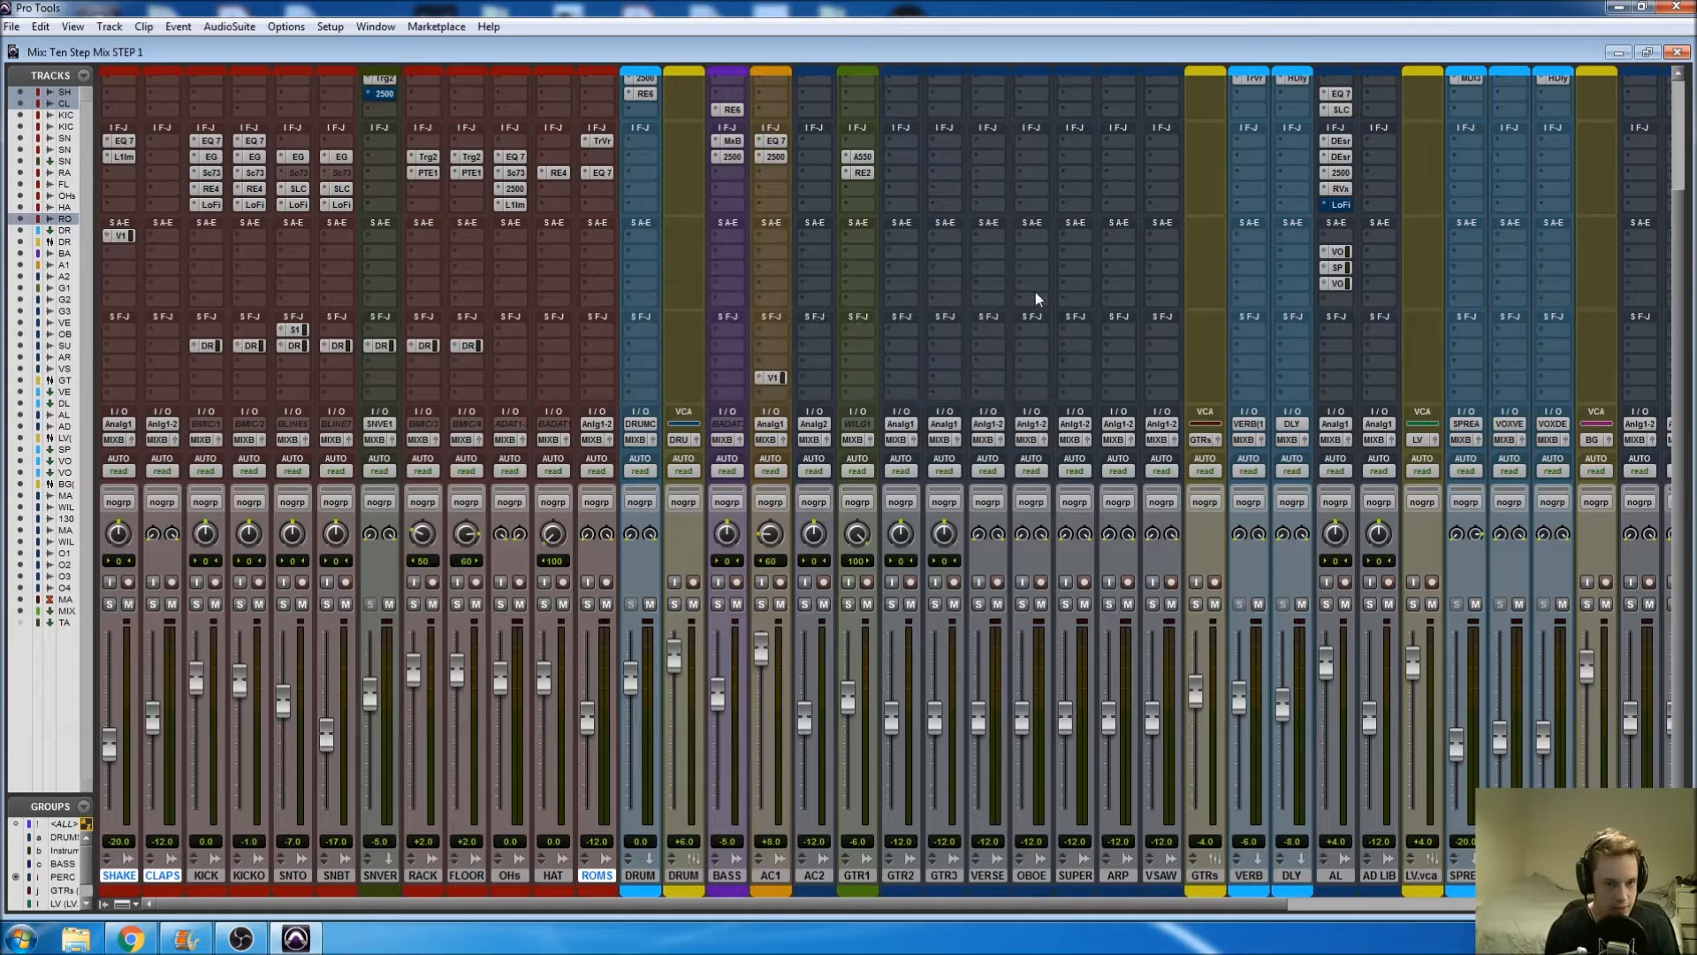
# Step: Color the AC1 and AC2 tracks orange
pyautogui.moveTo(761, 875); pyautogui.dragTo(814, 877)
pyautogui.doubleClick(771, 891)
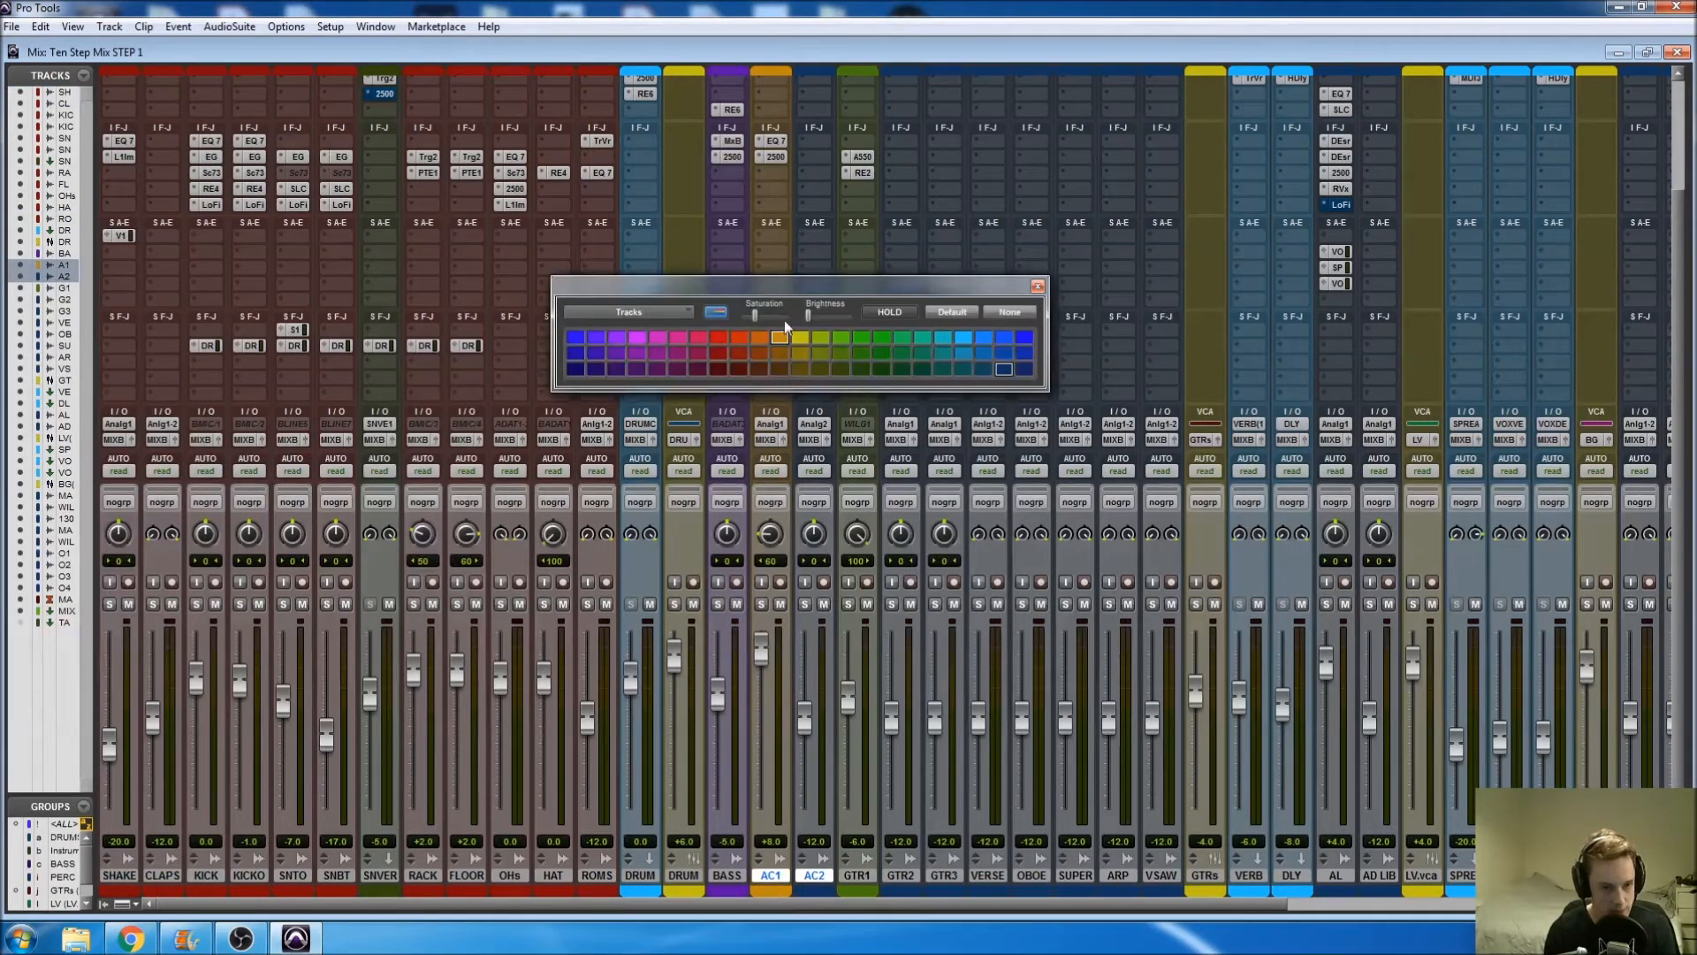
pyautogui.click(782, 341)
pyautogui.click(1037, 287)
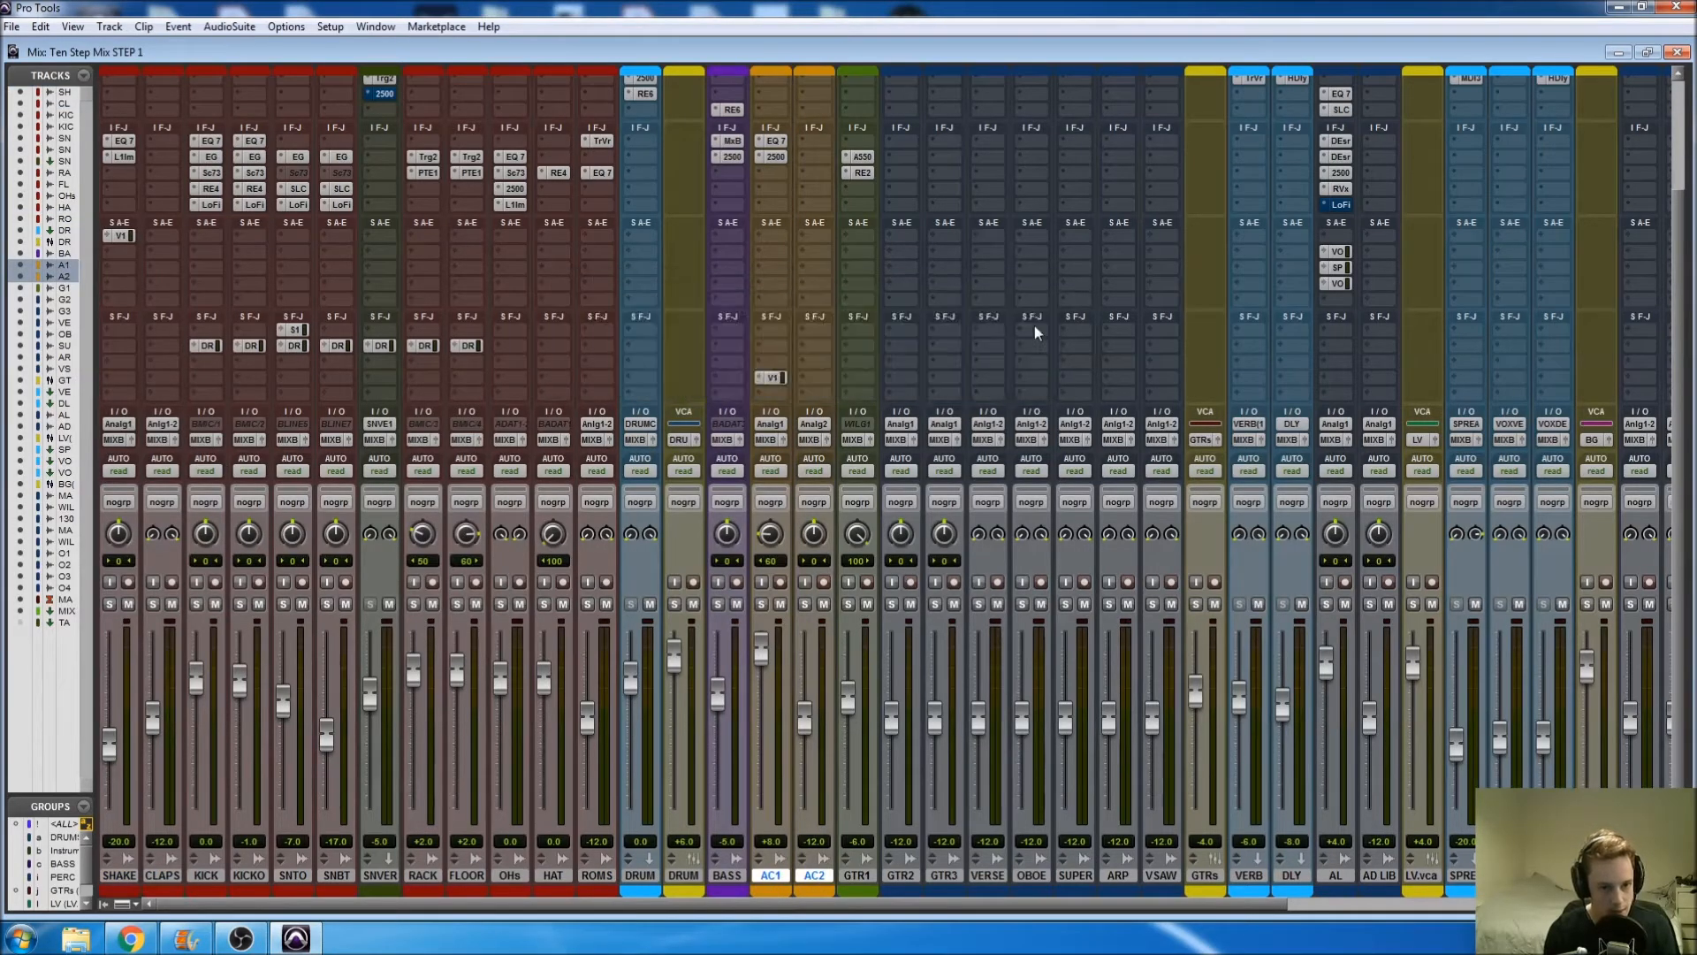
# Step: Color the GTR1, GTR2 and GTR3 tracks green
pyautogui.click(869, 873)
pyautogui.keyDown('shift'); pyautogui.click(942, 875); pyautogui.keyUp('shift')
pyautogui.doubleClick(901, 890)
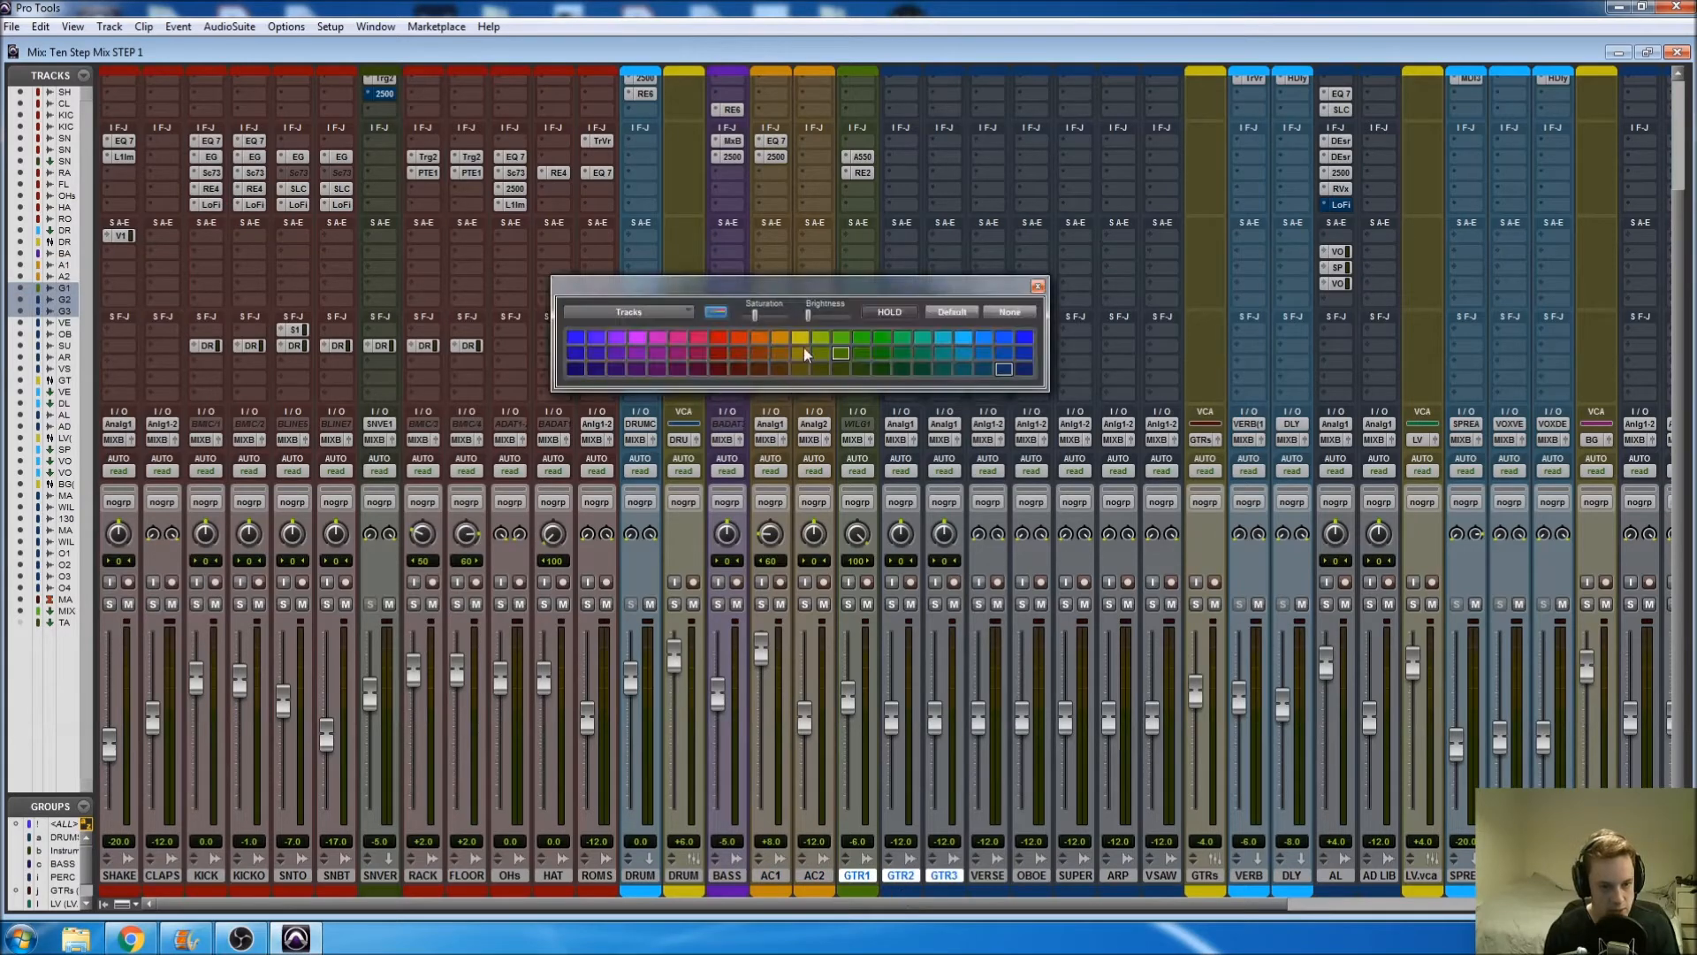
pyautogui.click(858, 352)
pyautogui.click(1038, 286)
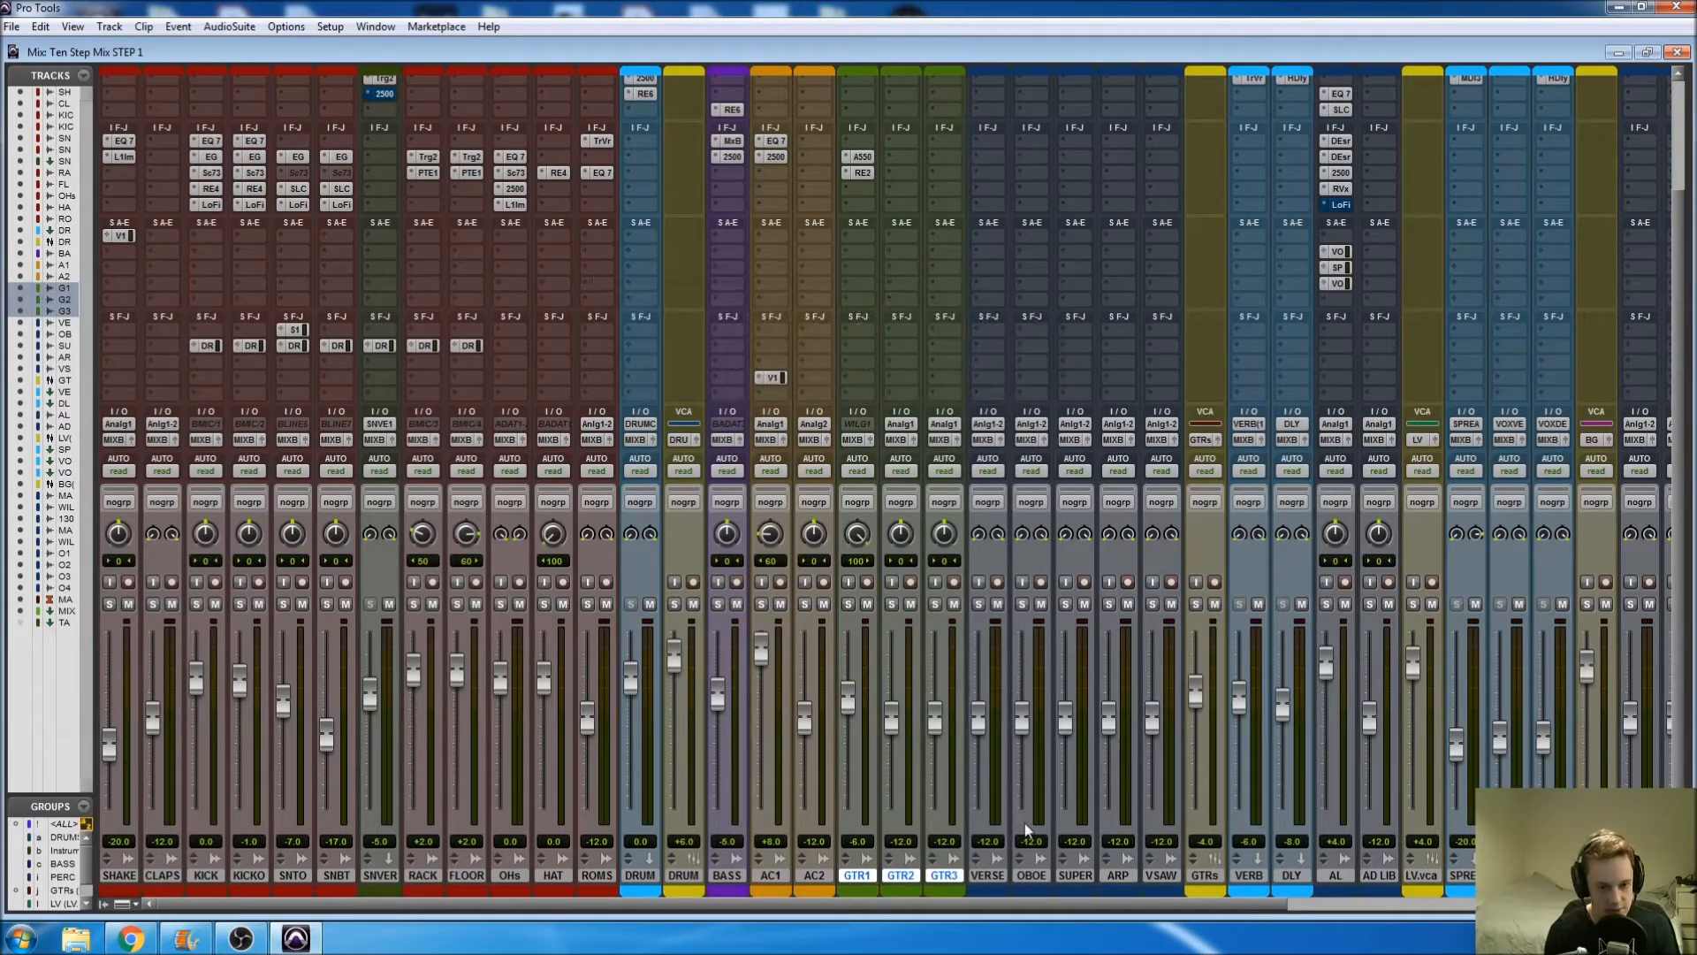
pyautogui.hscroll(5, 979, 854)
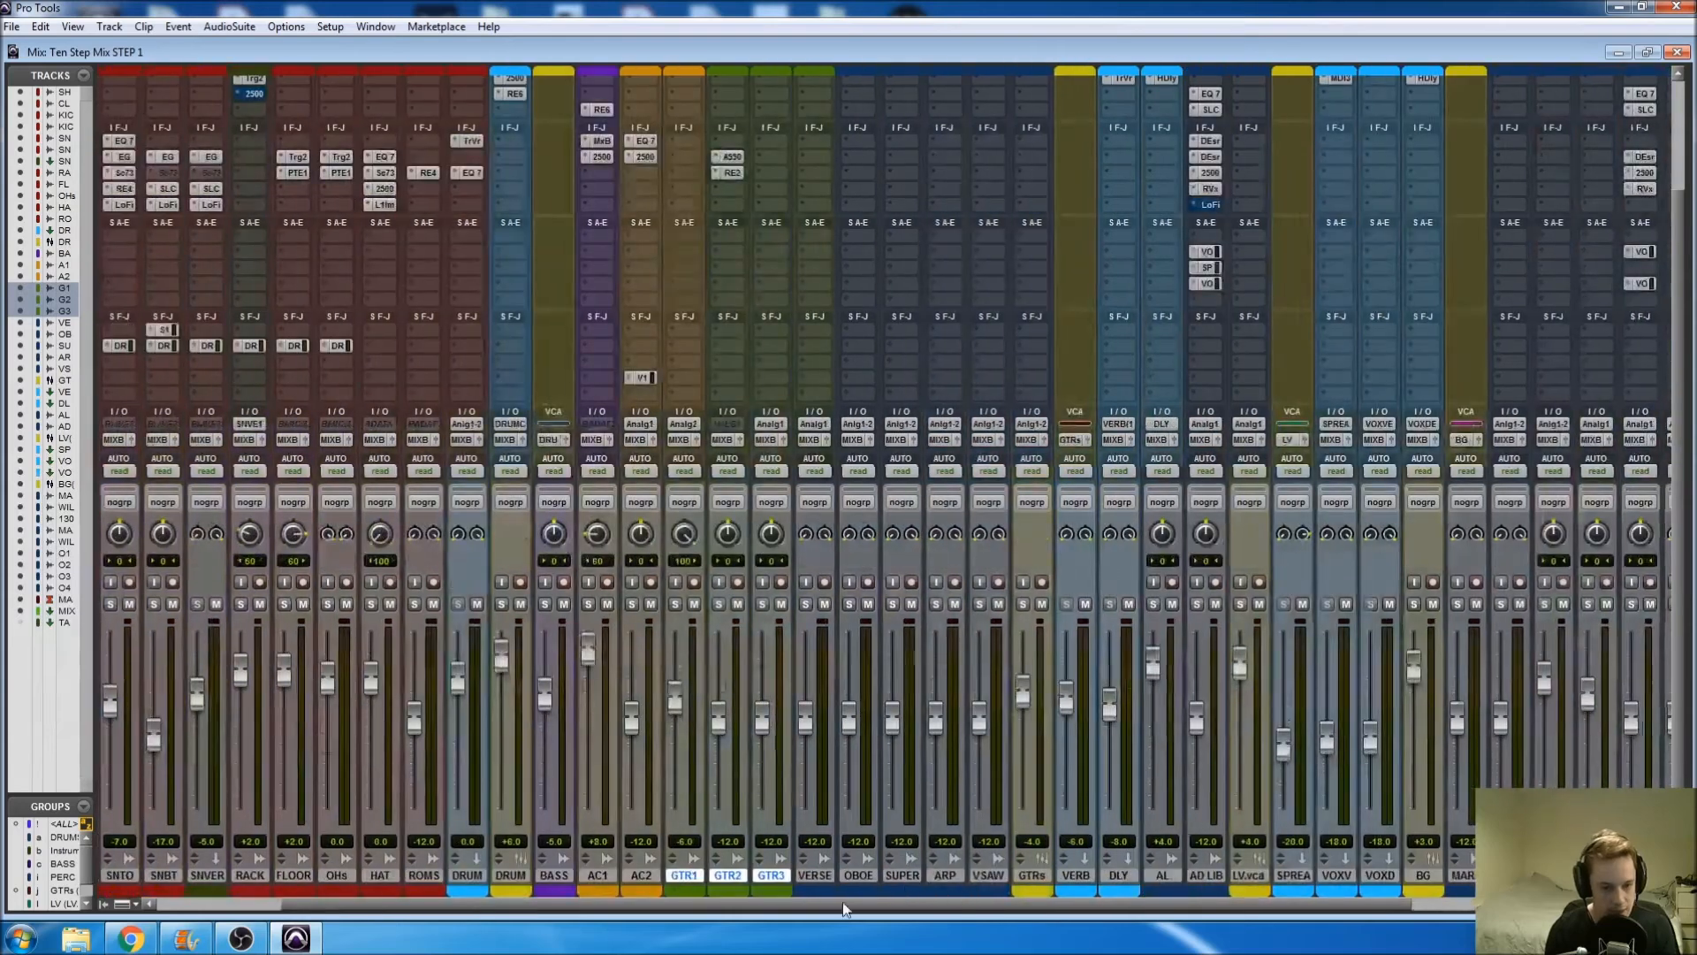
pyautogui.hscroll(-5, 841, 902)
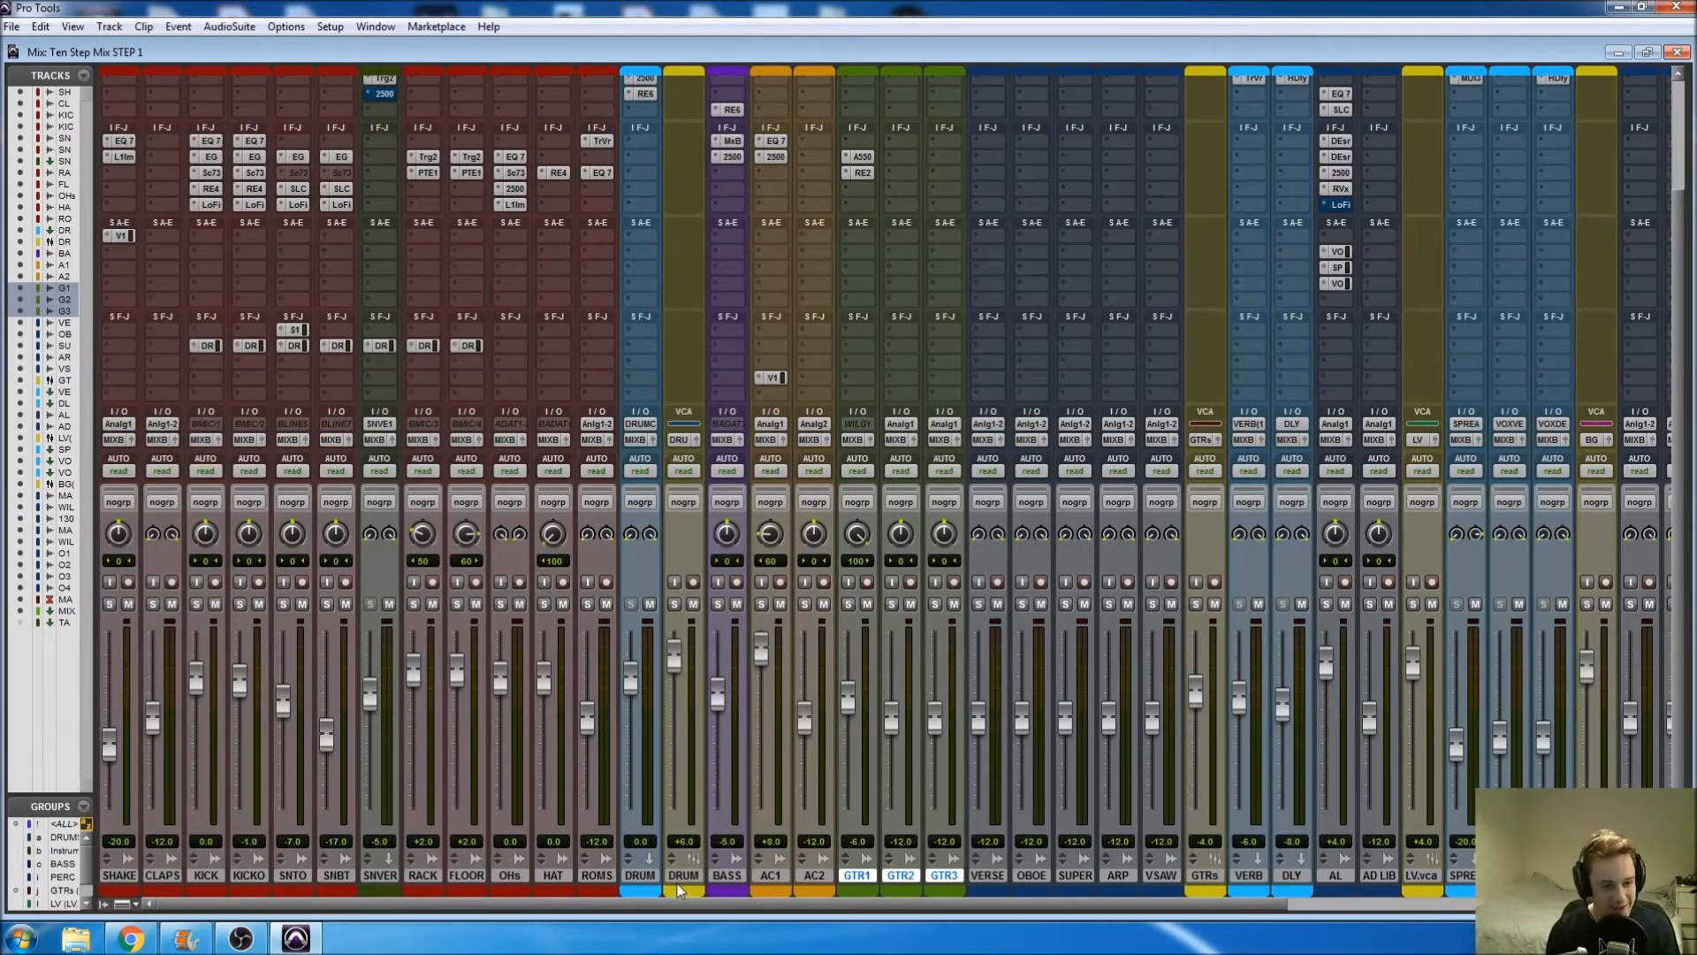
pyautogui.click(373, 878)
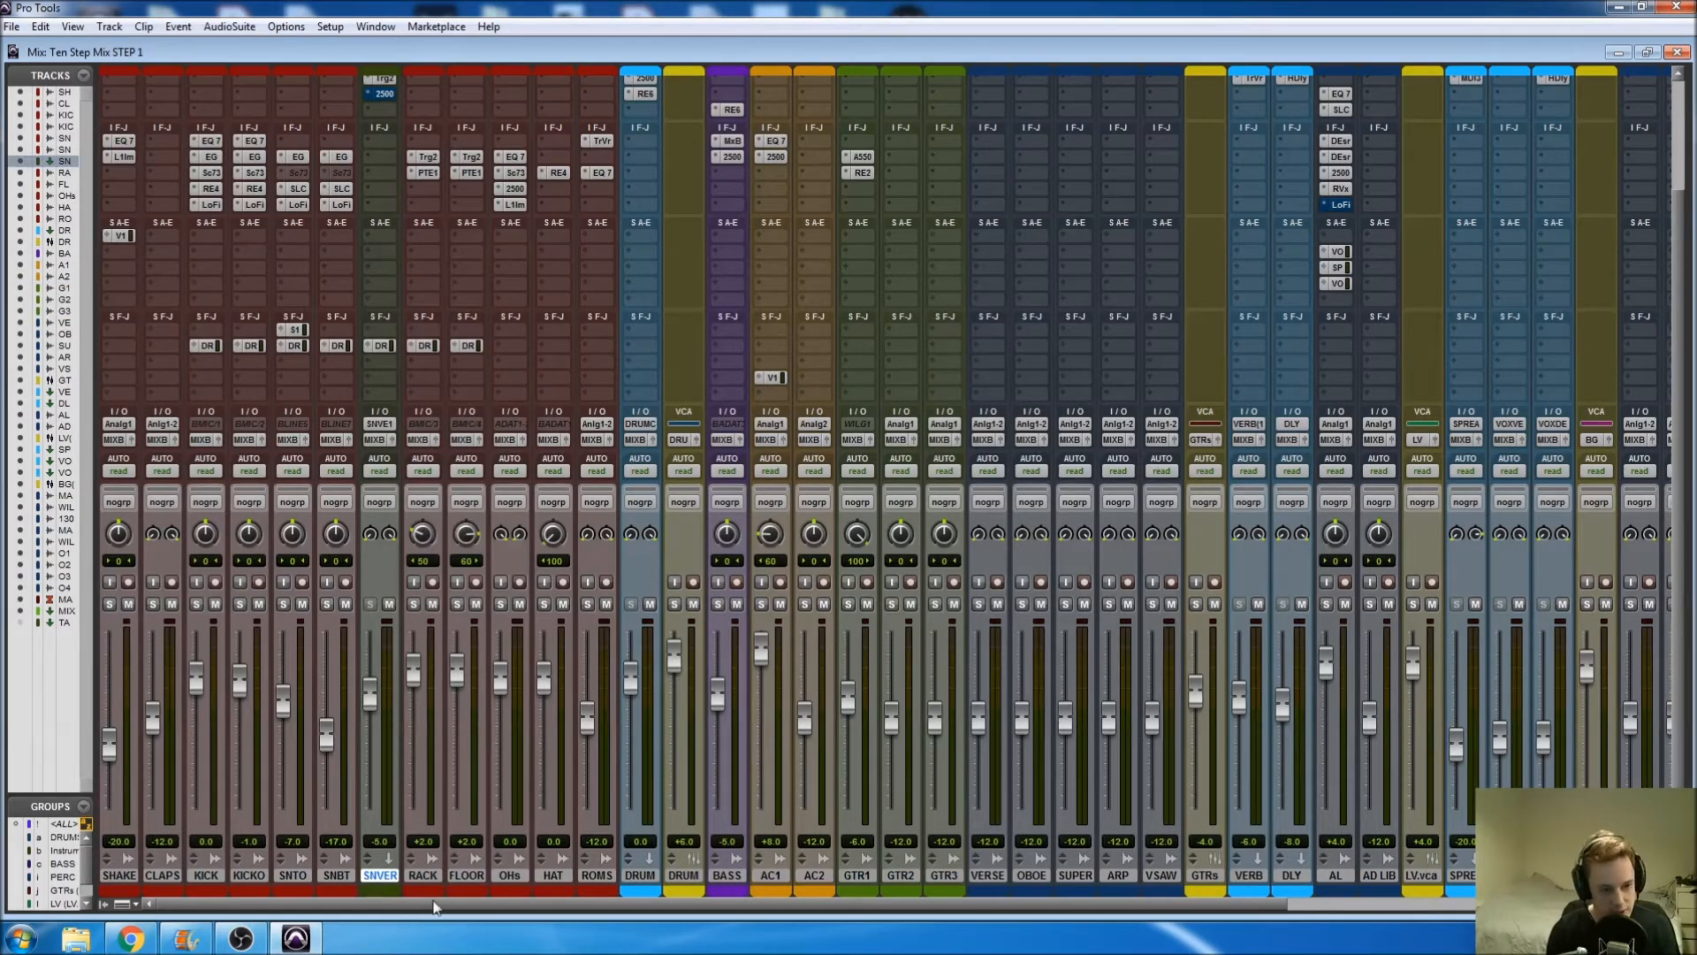
pyautogui.click(469, 876)
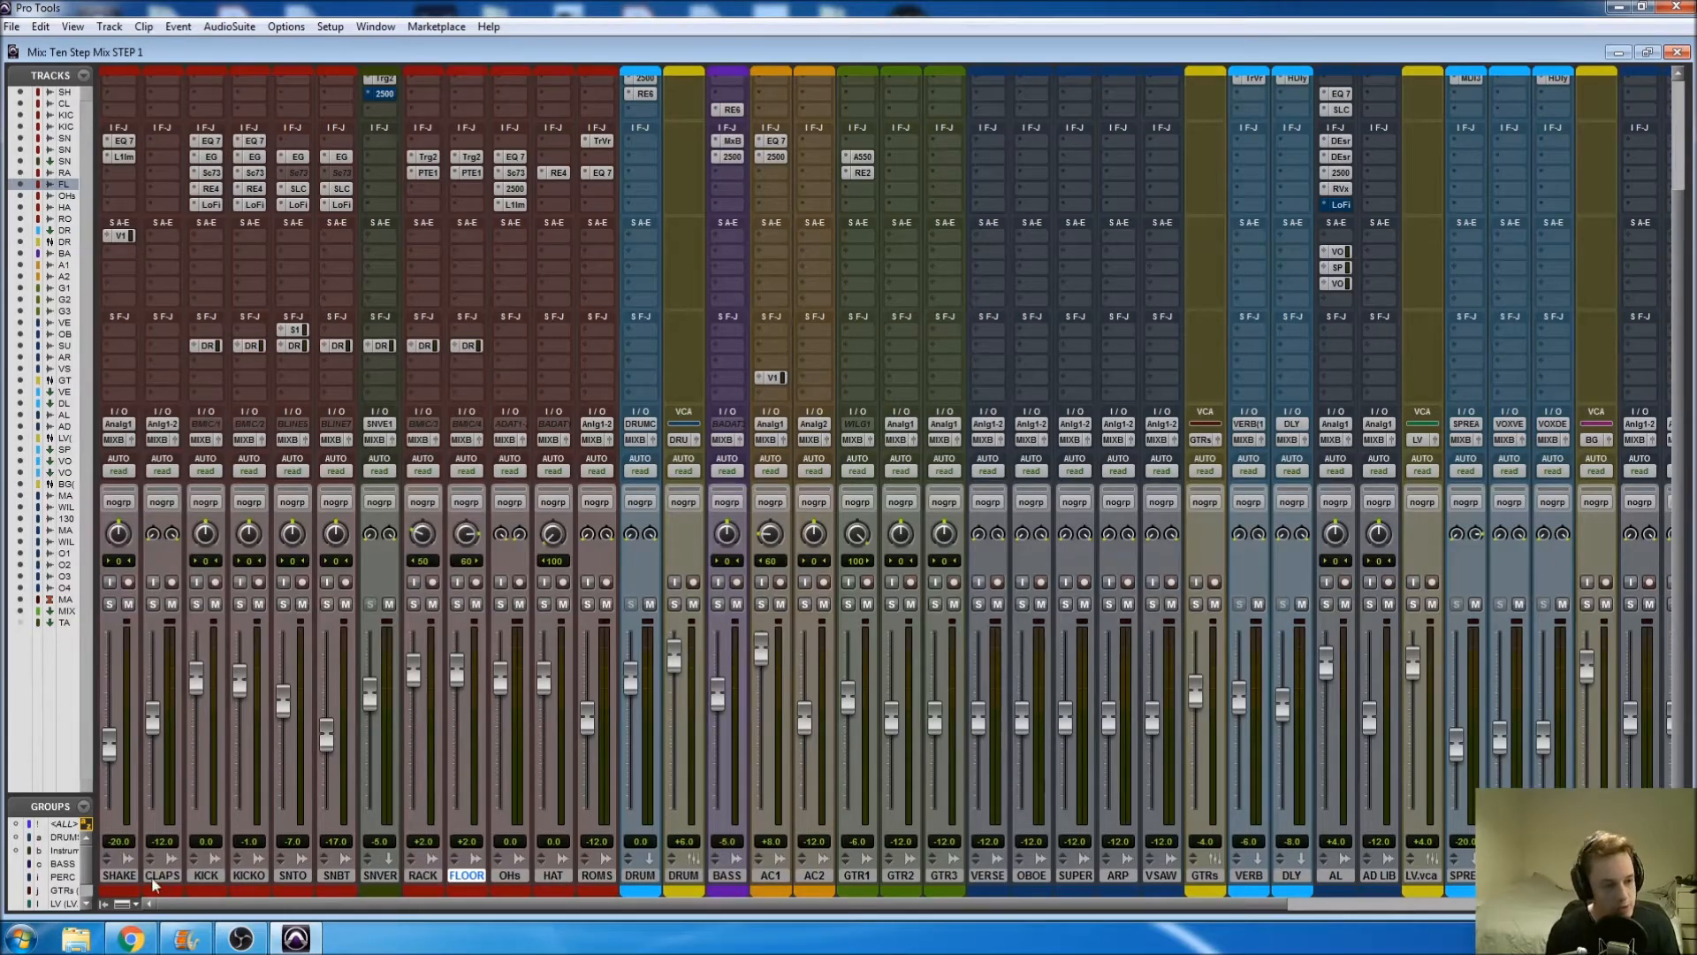
# Step: Add the SHAKER, CLAPS, SN VERB and ROOMS tracks to the DRUMS group
pyautogui.click(592, 876)
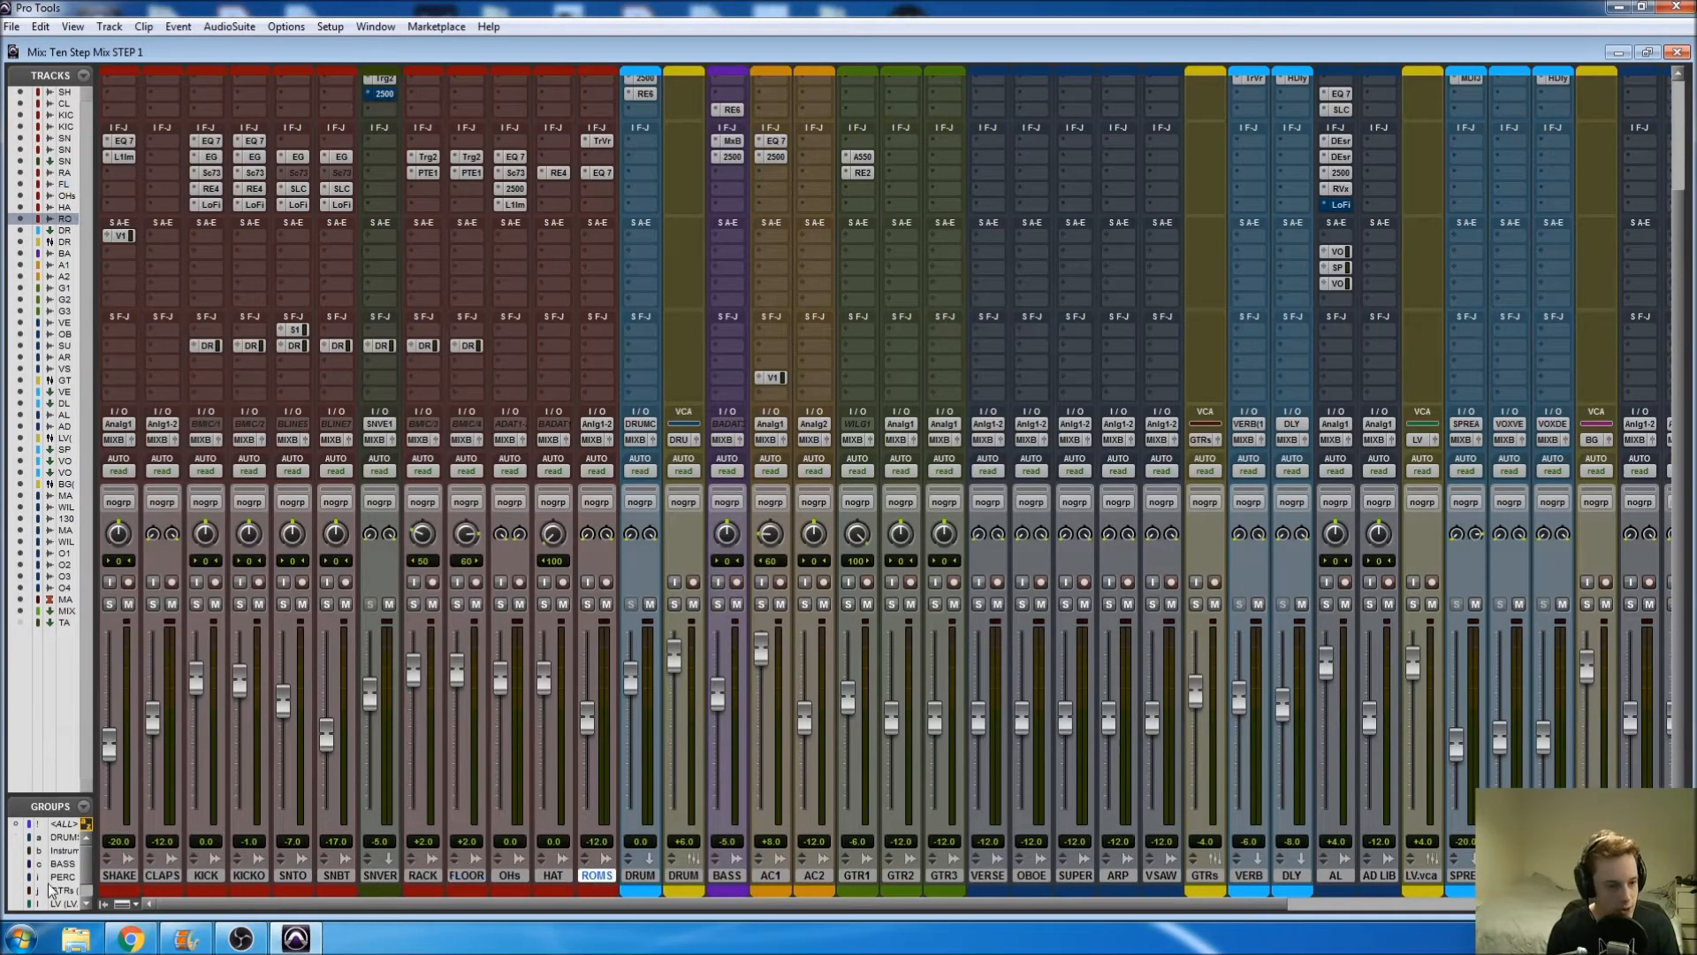
pyautogui.rightClick(60, 838)
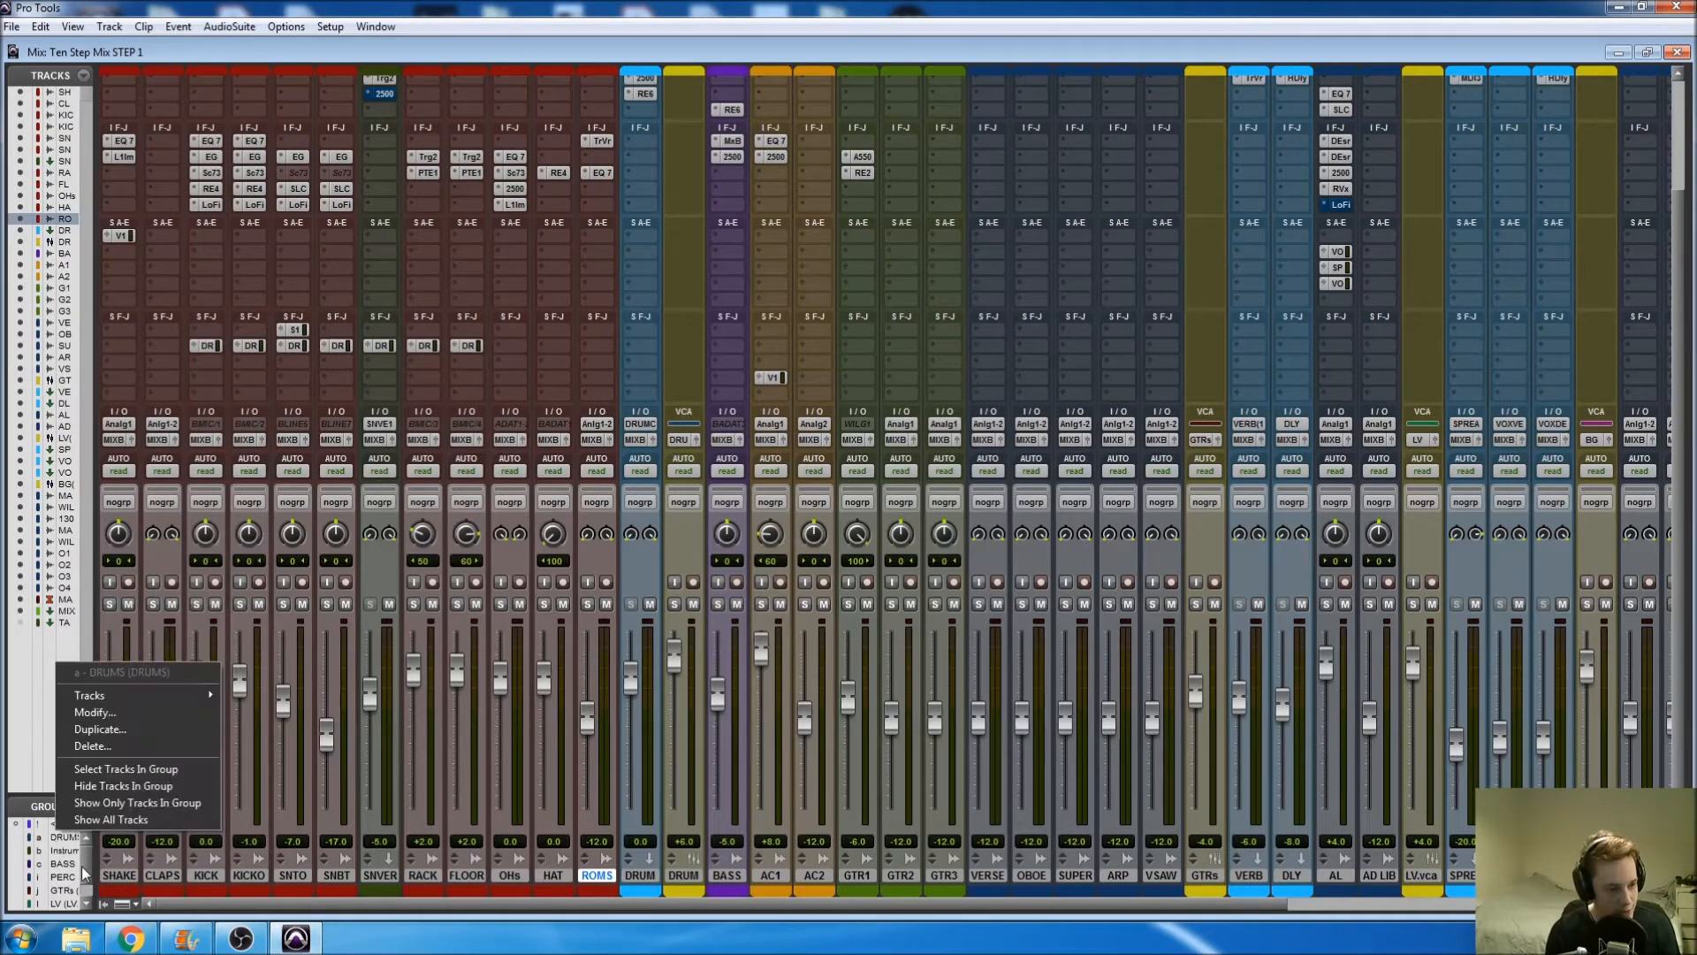
pyautogui.rightClick(61, 836)
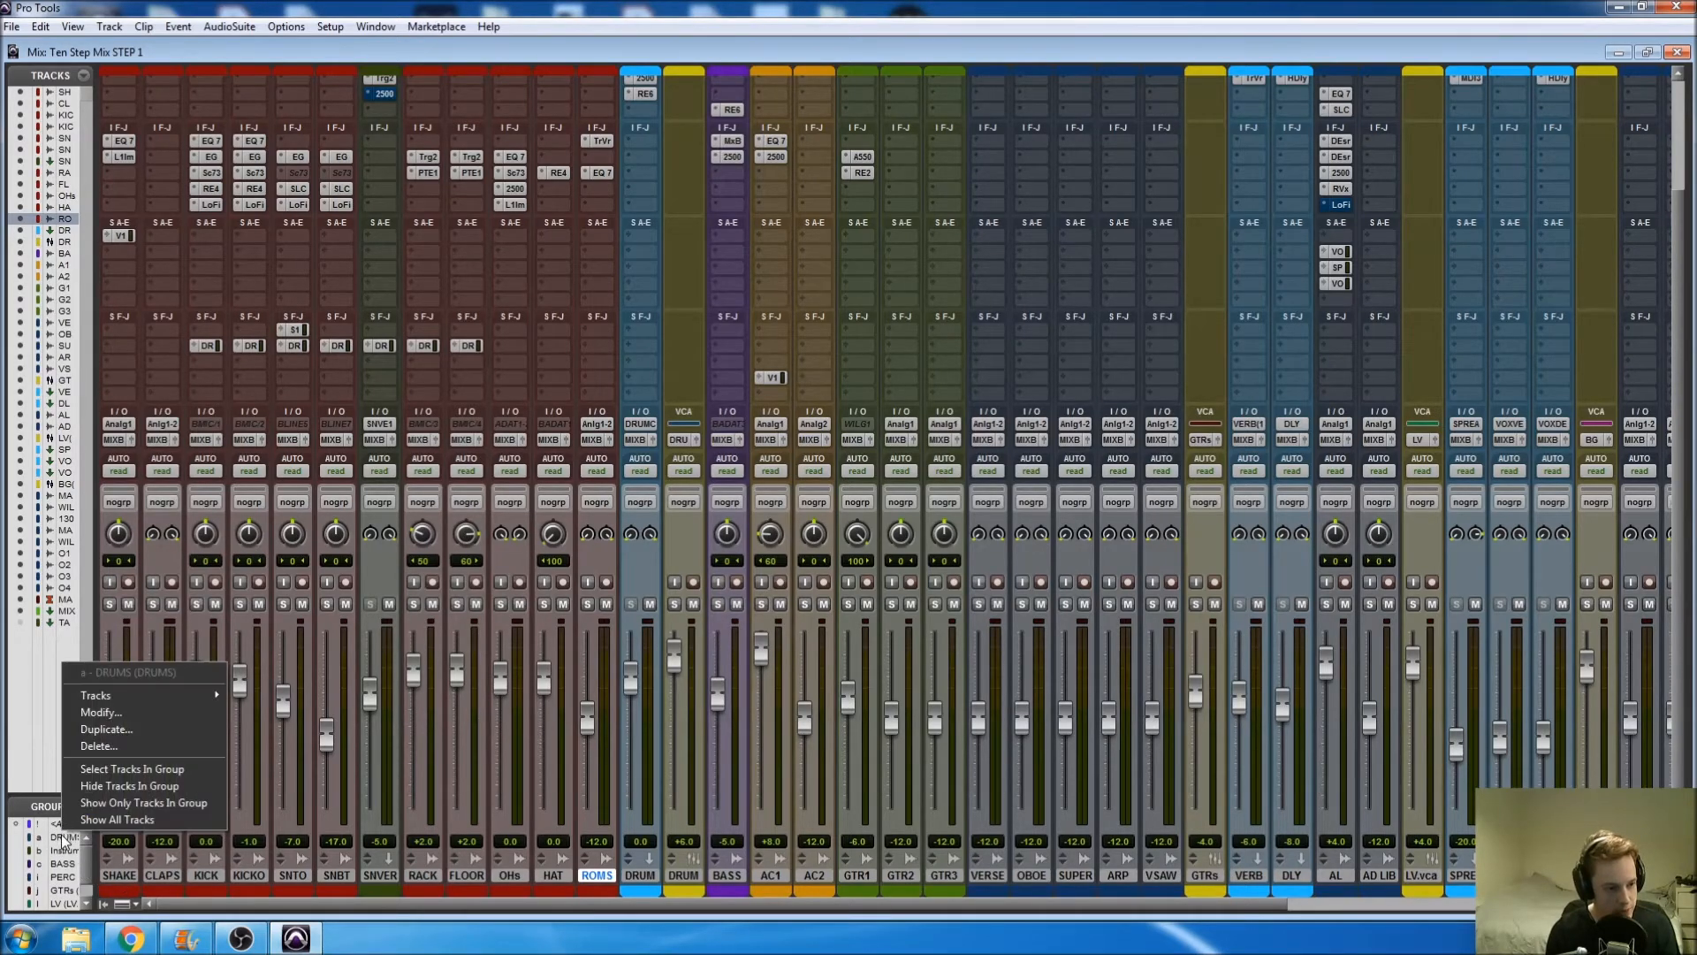
pyautogui.click(92, 714)
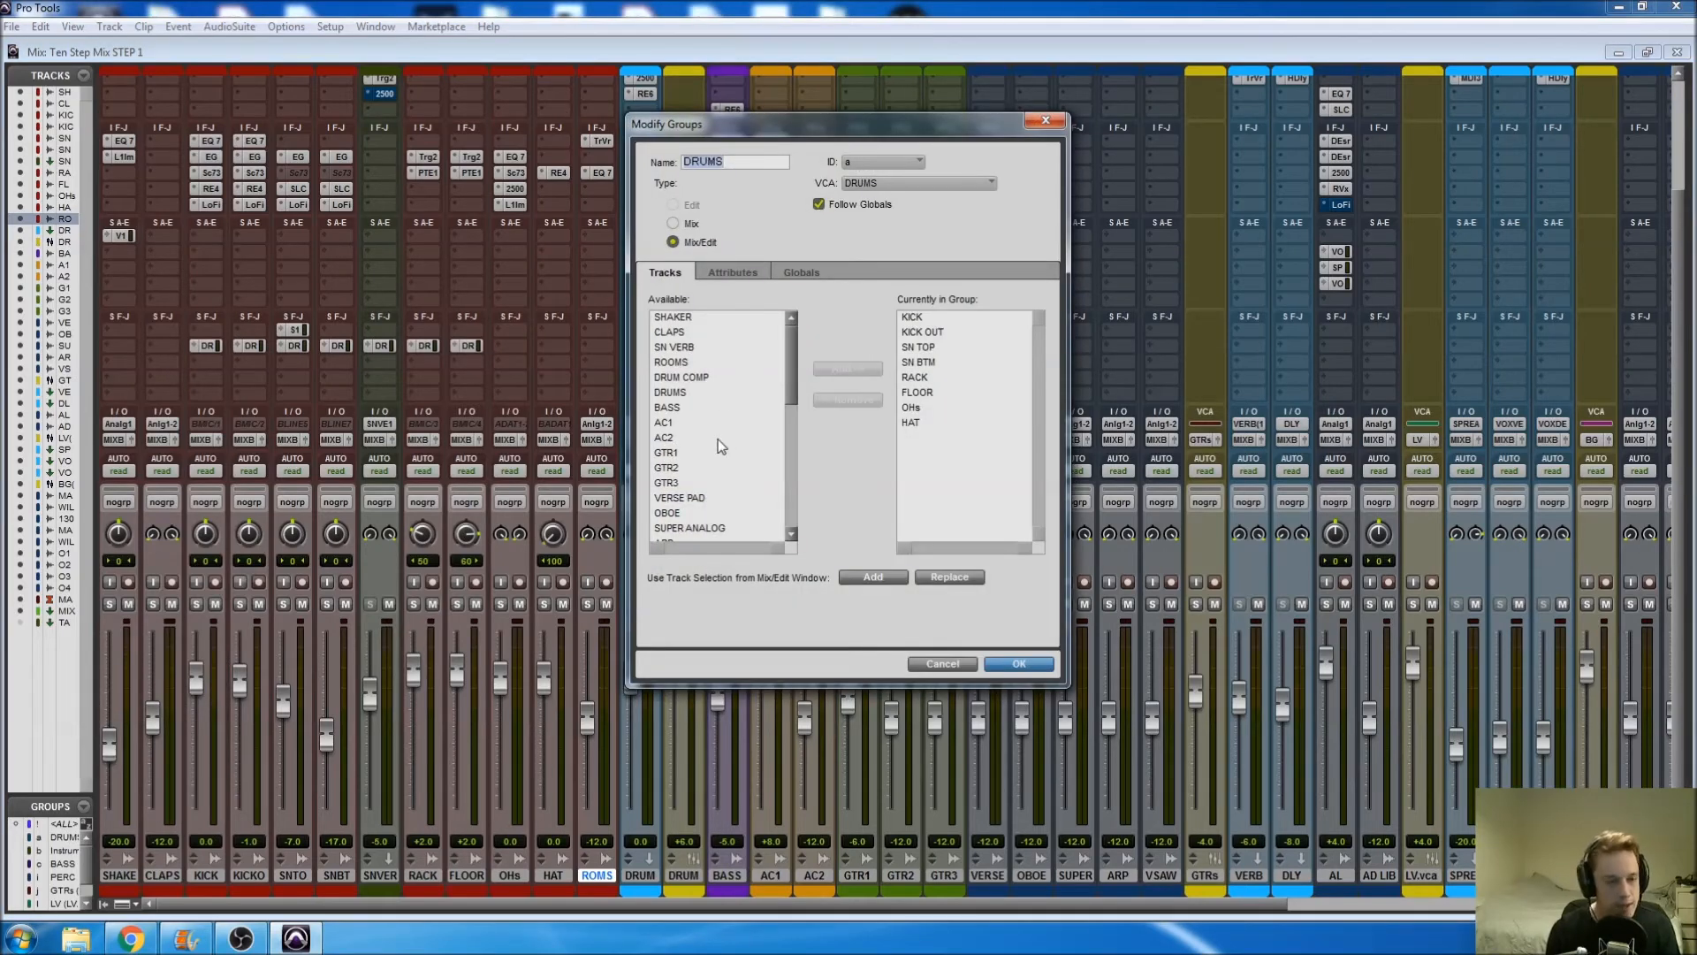
pyautogui.click(684, 319)
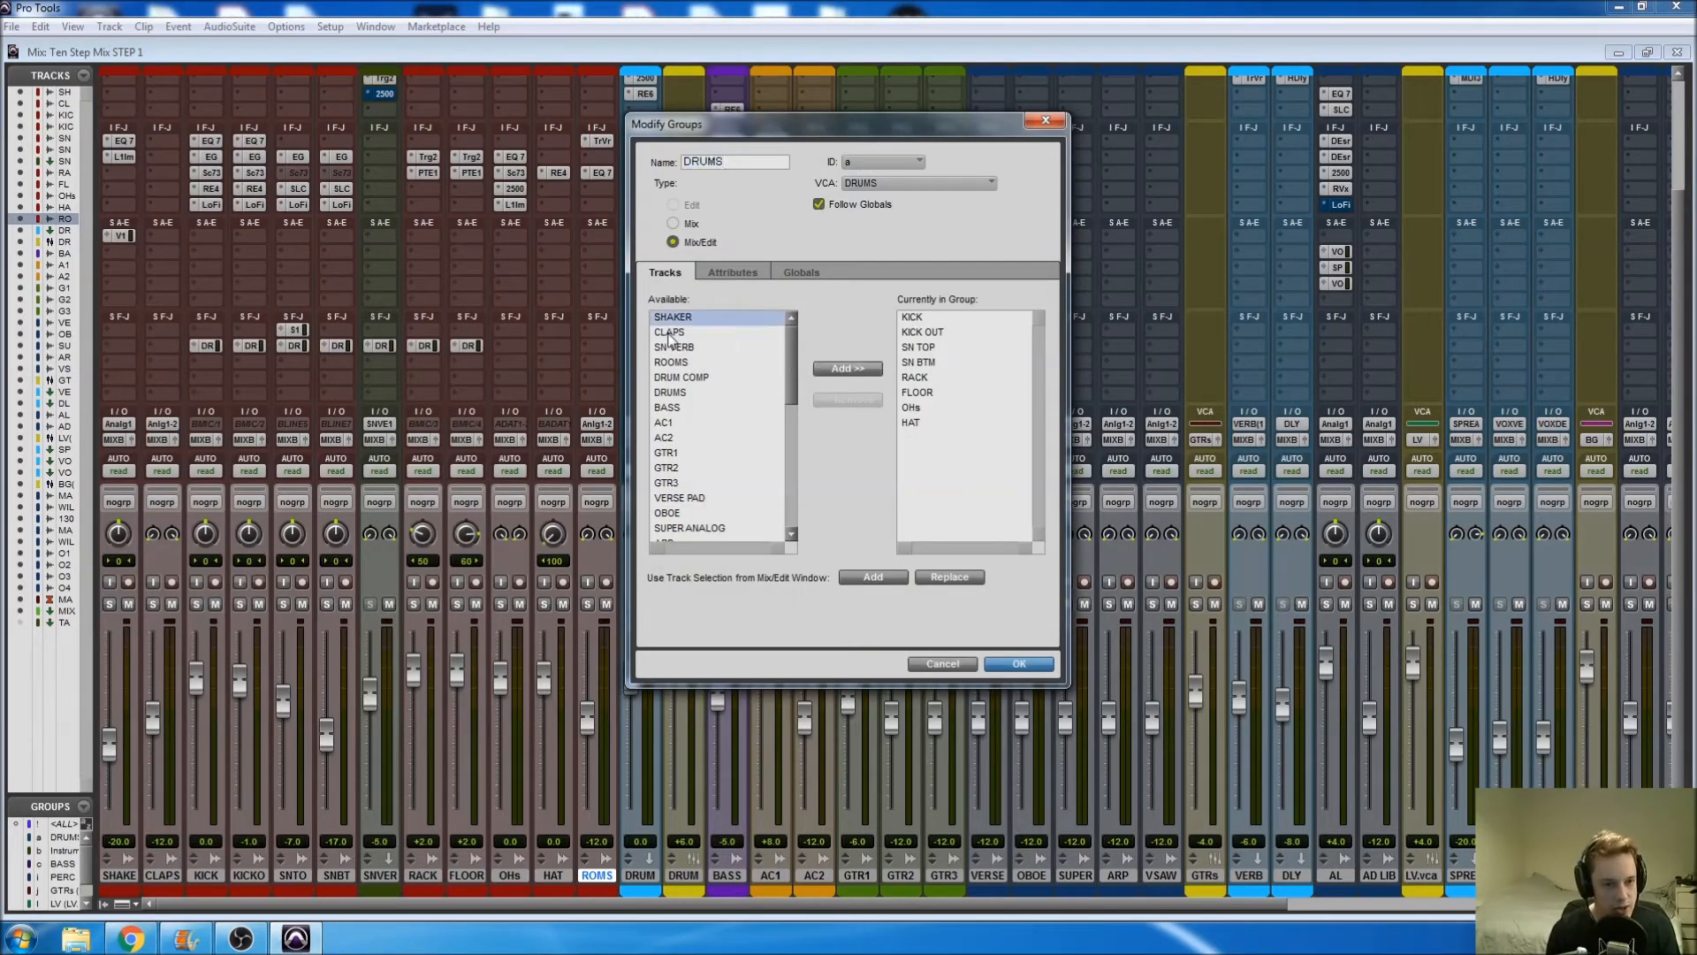
pyautogui.keyDown('ctrl'); pyautogui.click(667, 333); pyautogui.keyUp('ctrl')
pyautogui.keyDown('ctrl'); pyautogui.click(673, 349); pyautogui.keyUp('ctrl')
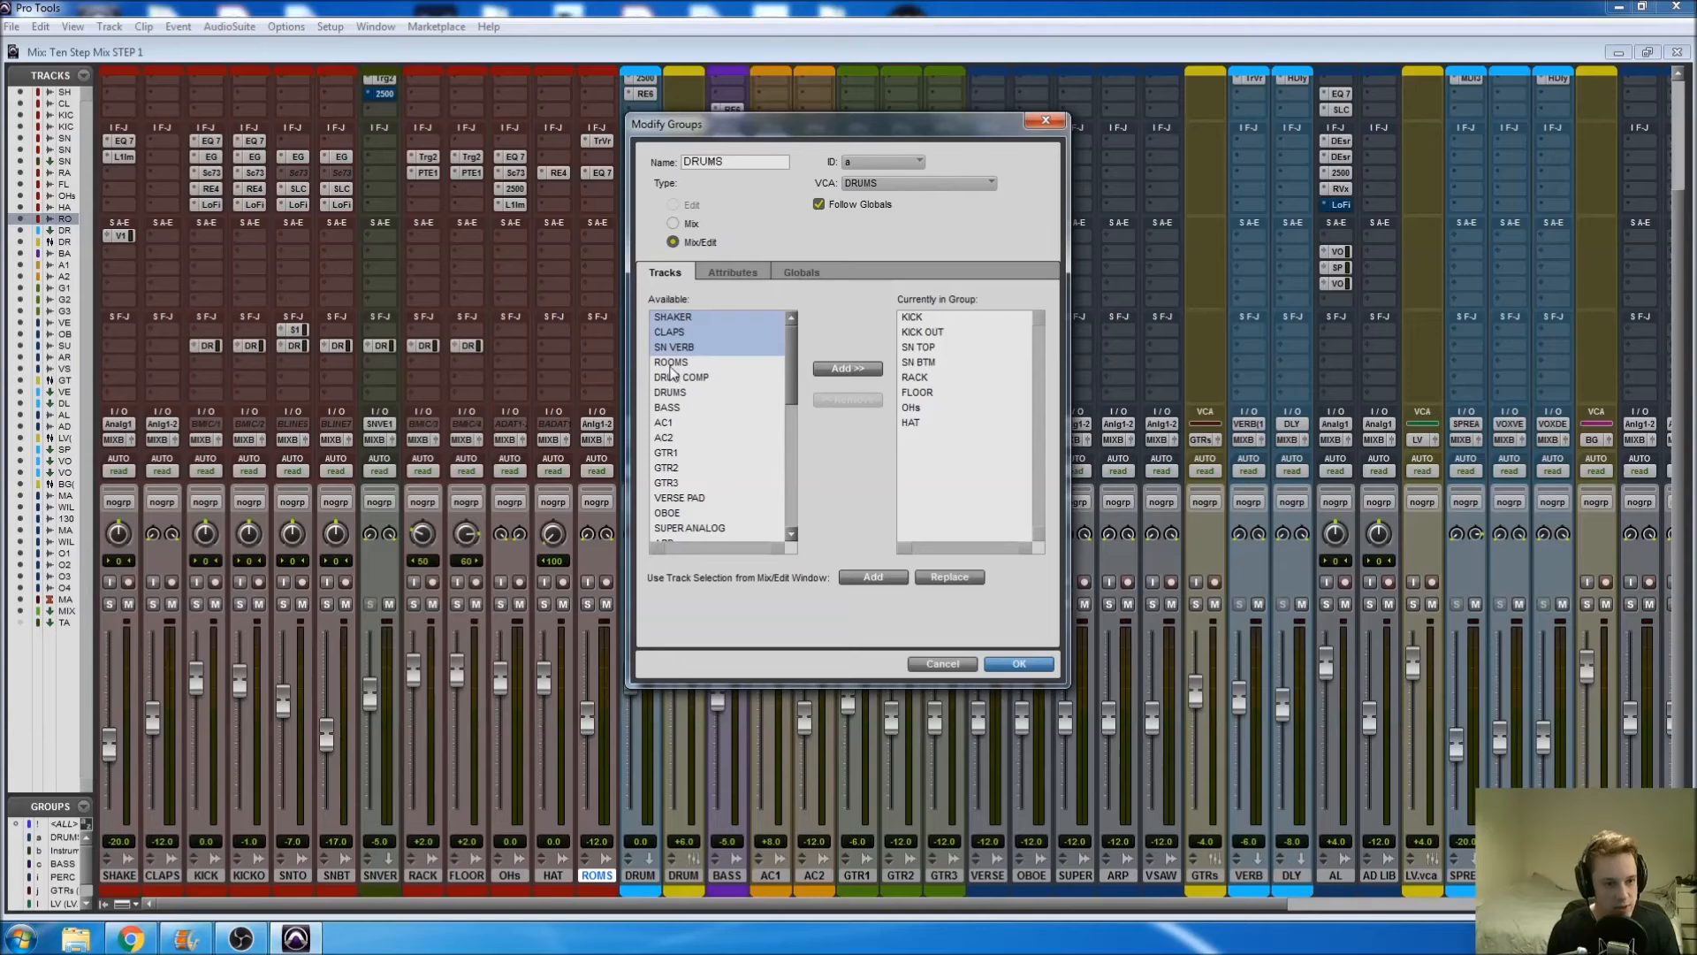
pyautogui.keyDown('ctrl'); pyautogui.click(672, 362); pyautogui.keyUp('ctrl')
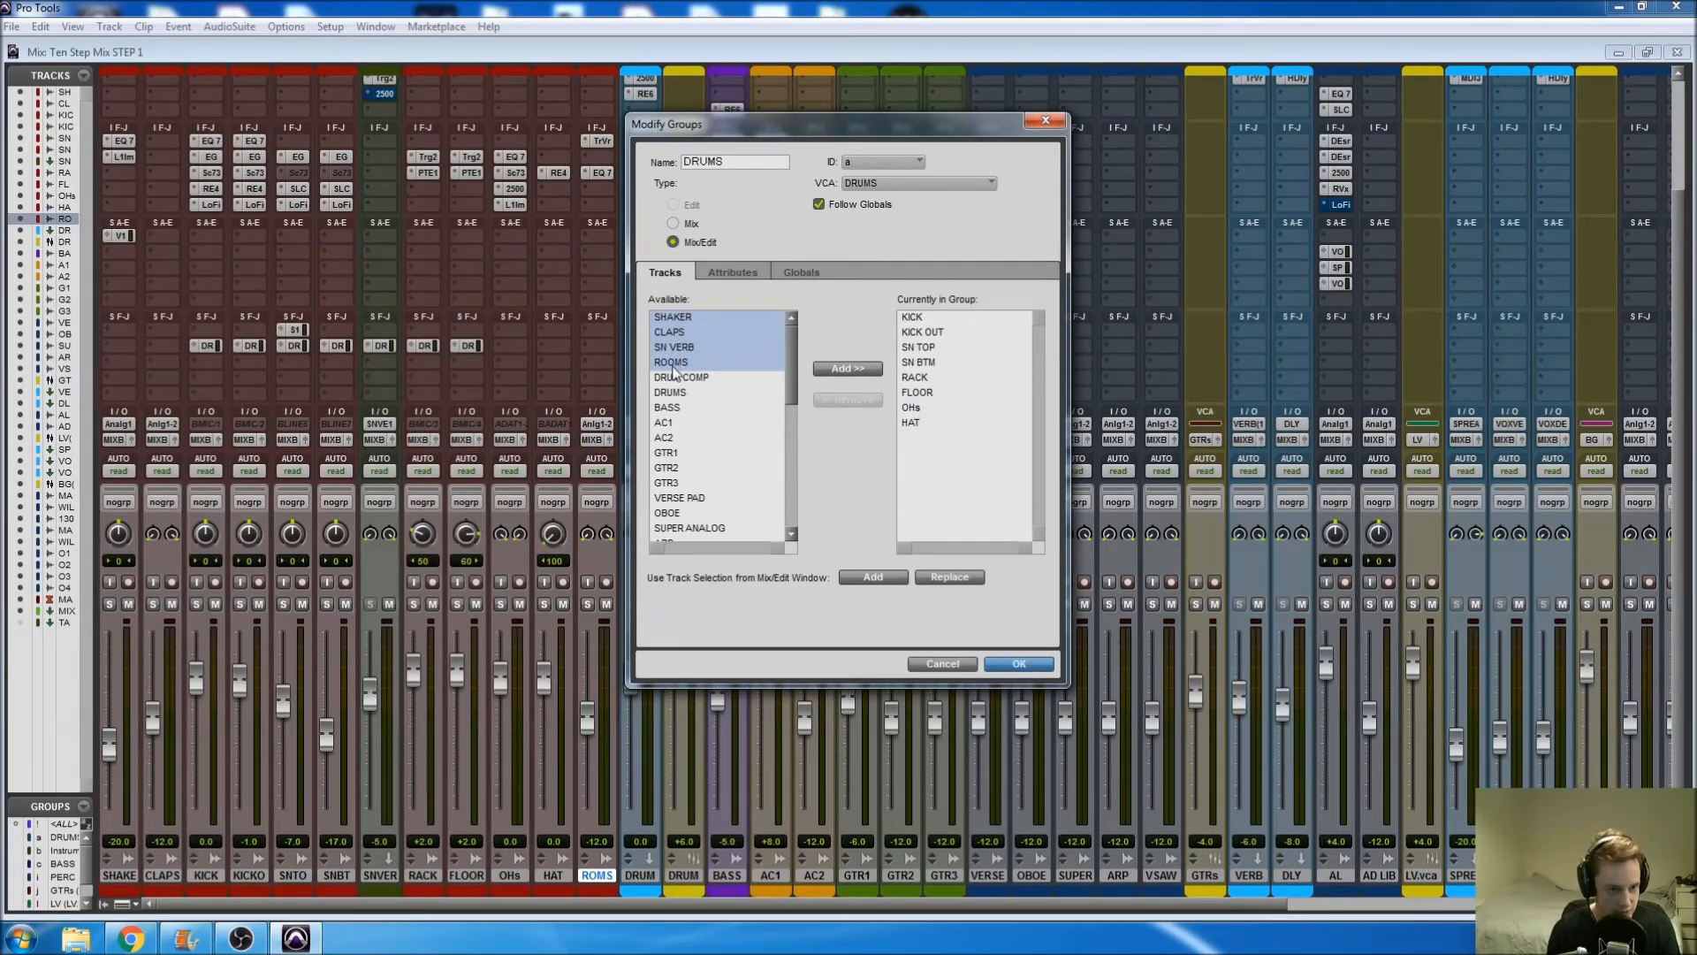
pyautogui.click(839, 369)
pyautogui.click(1004, 661)
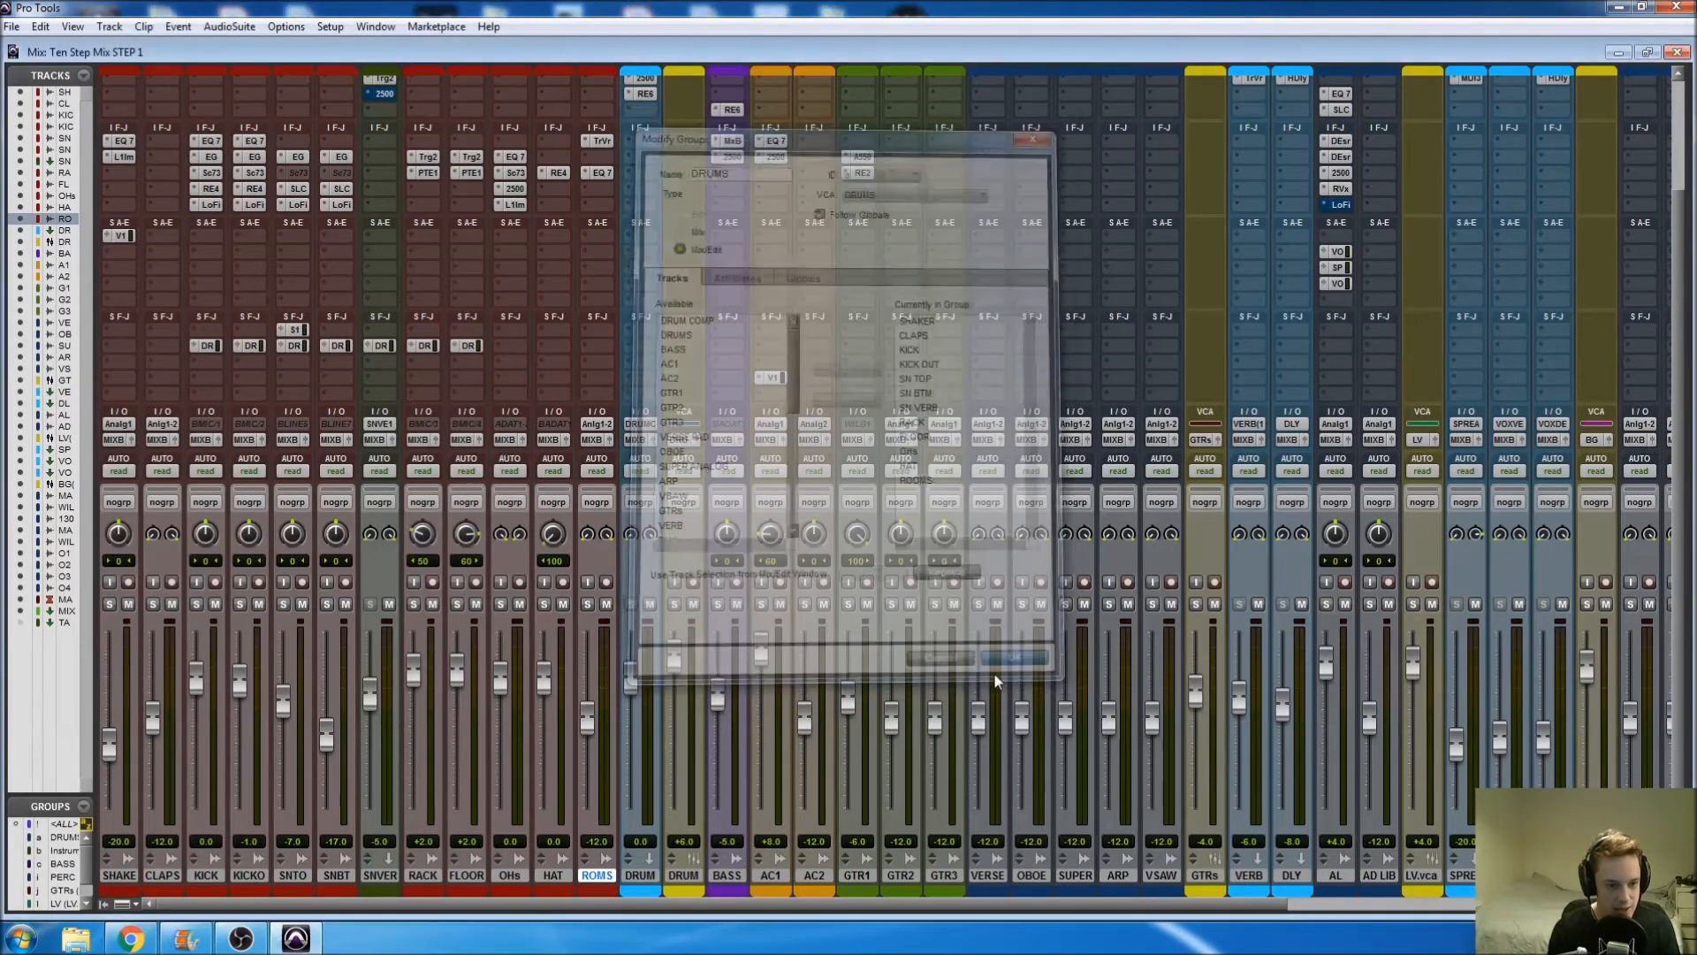
# Step: Test the DRUMS VCA by toggling its mute and lowering its fader, and undo the fader move
pyautogui.click(680, 880)
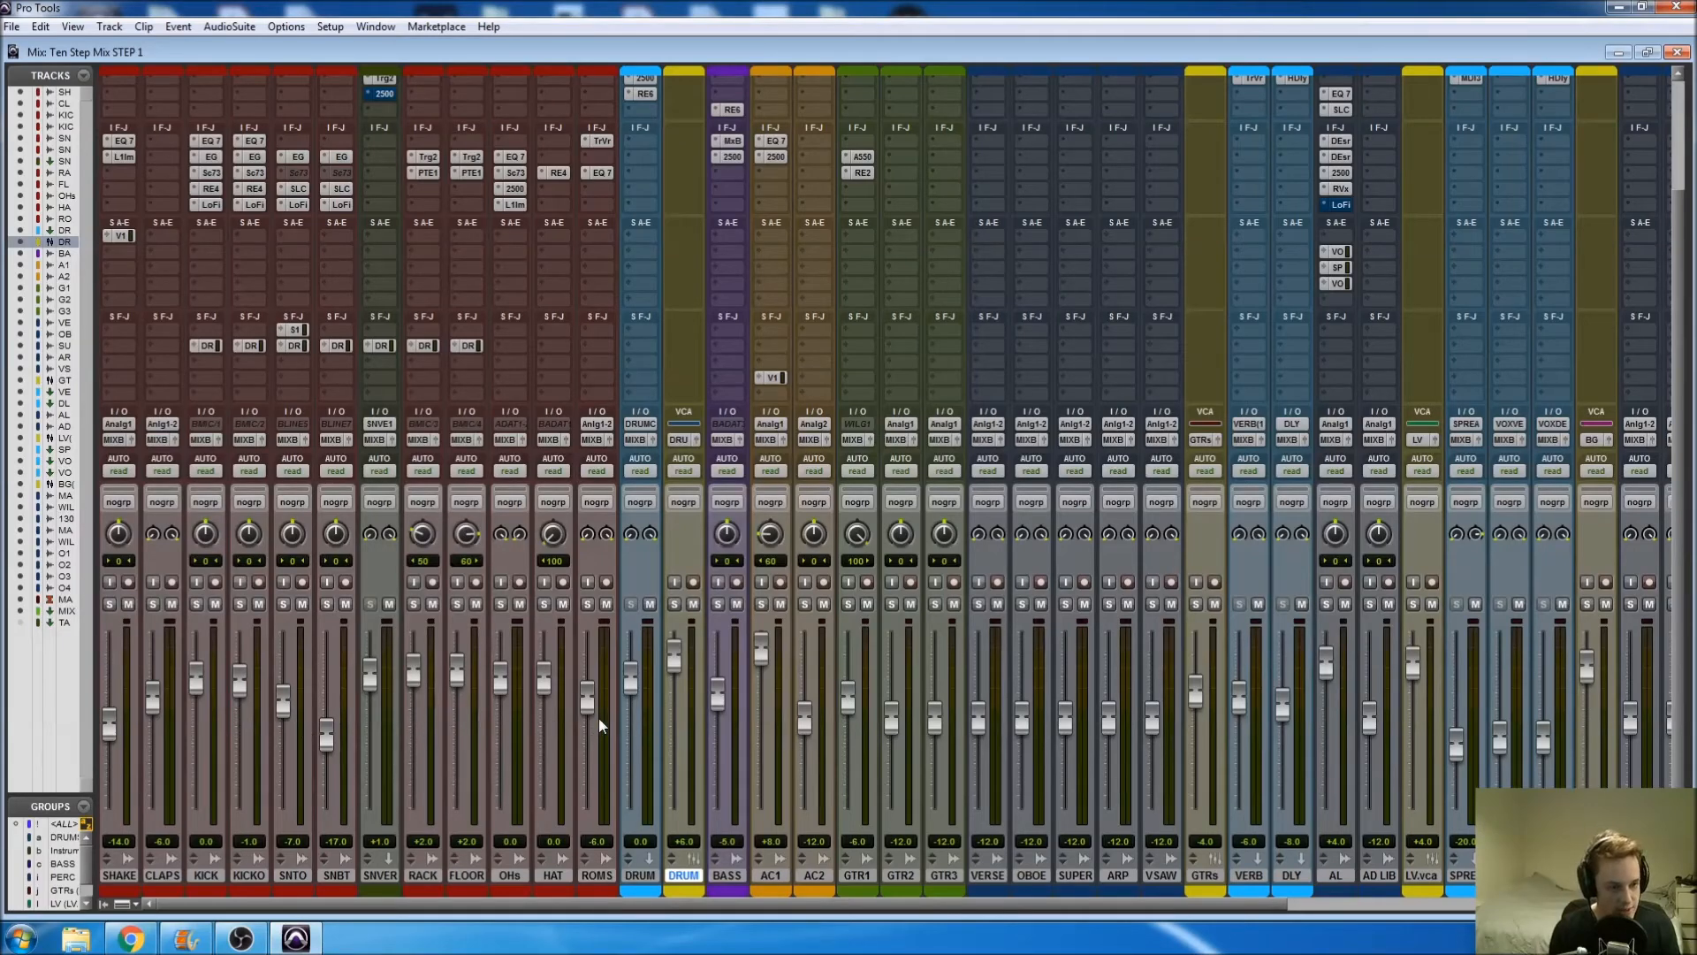
pyautogui.click(693, 604)
pyautogui.click(693, 605)
pyautogui.moveTo(673, 667); pyautogui.dragTo(650, 704)
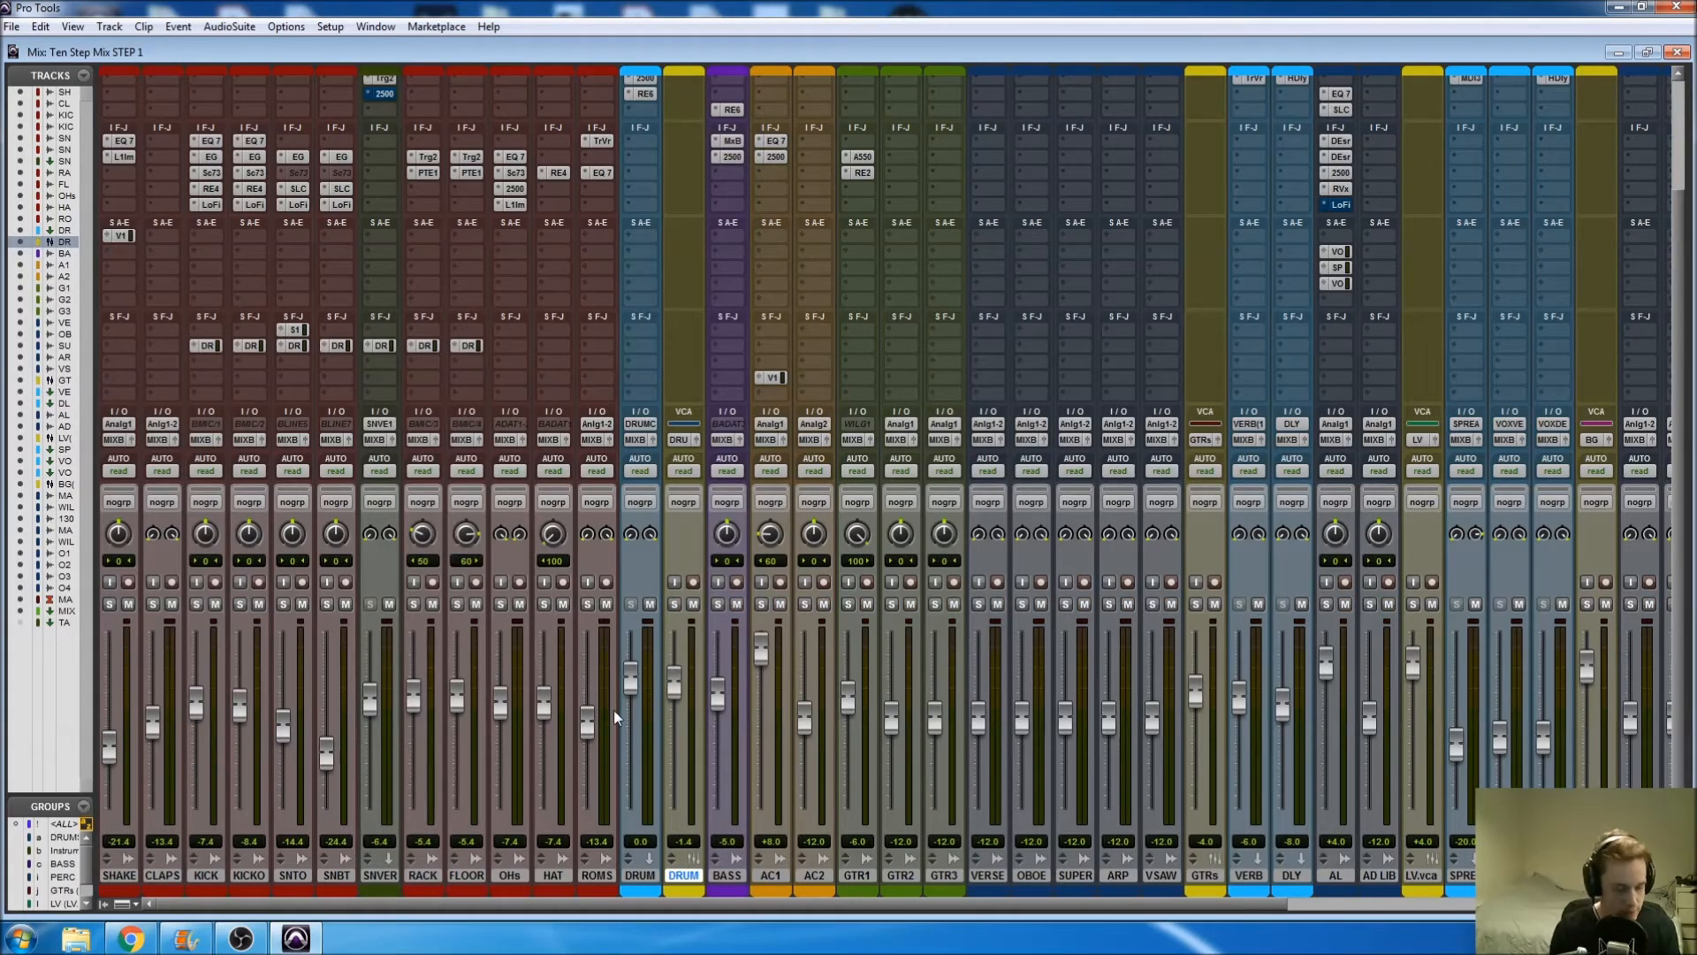
pyautogui.hotkey('ctrl', 'z')
# Step: Add AC2, GTR2, GTR3, VERSE PAD, OBOE, SUPER ANALOG, ARP and VSAW to the GTRs group
pyautogui.moveTo(674, 903); pyautogui.dragTo(678, 870)
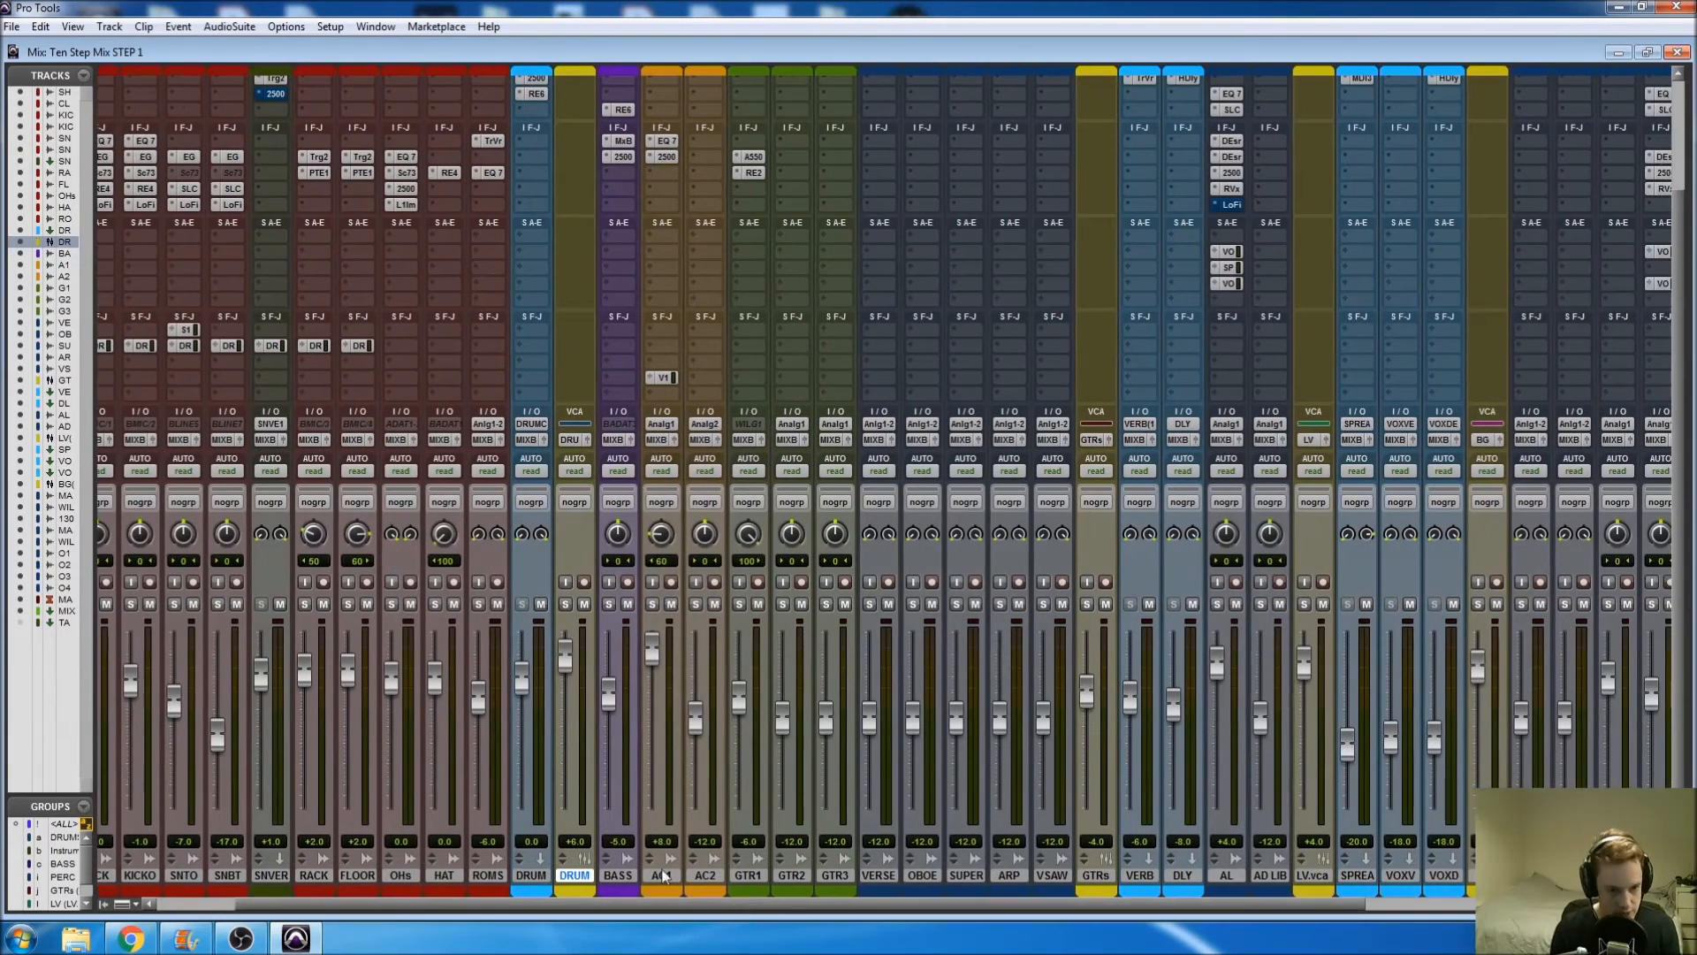
pyautogui.click(618, 875)
pyautogui.keyDown('shift'); pyautogui.click(1050, 875); pyautogui.keyUp('shift')
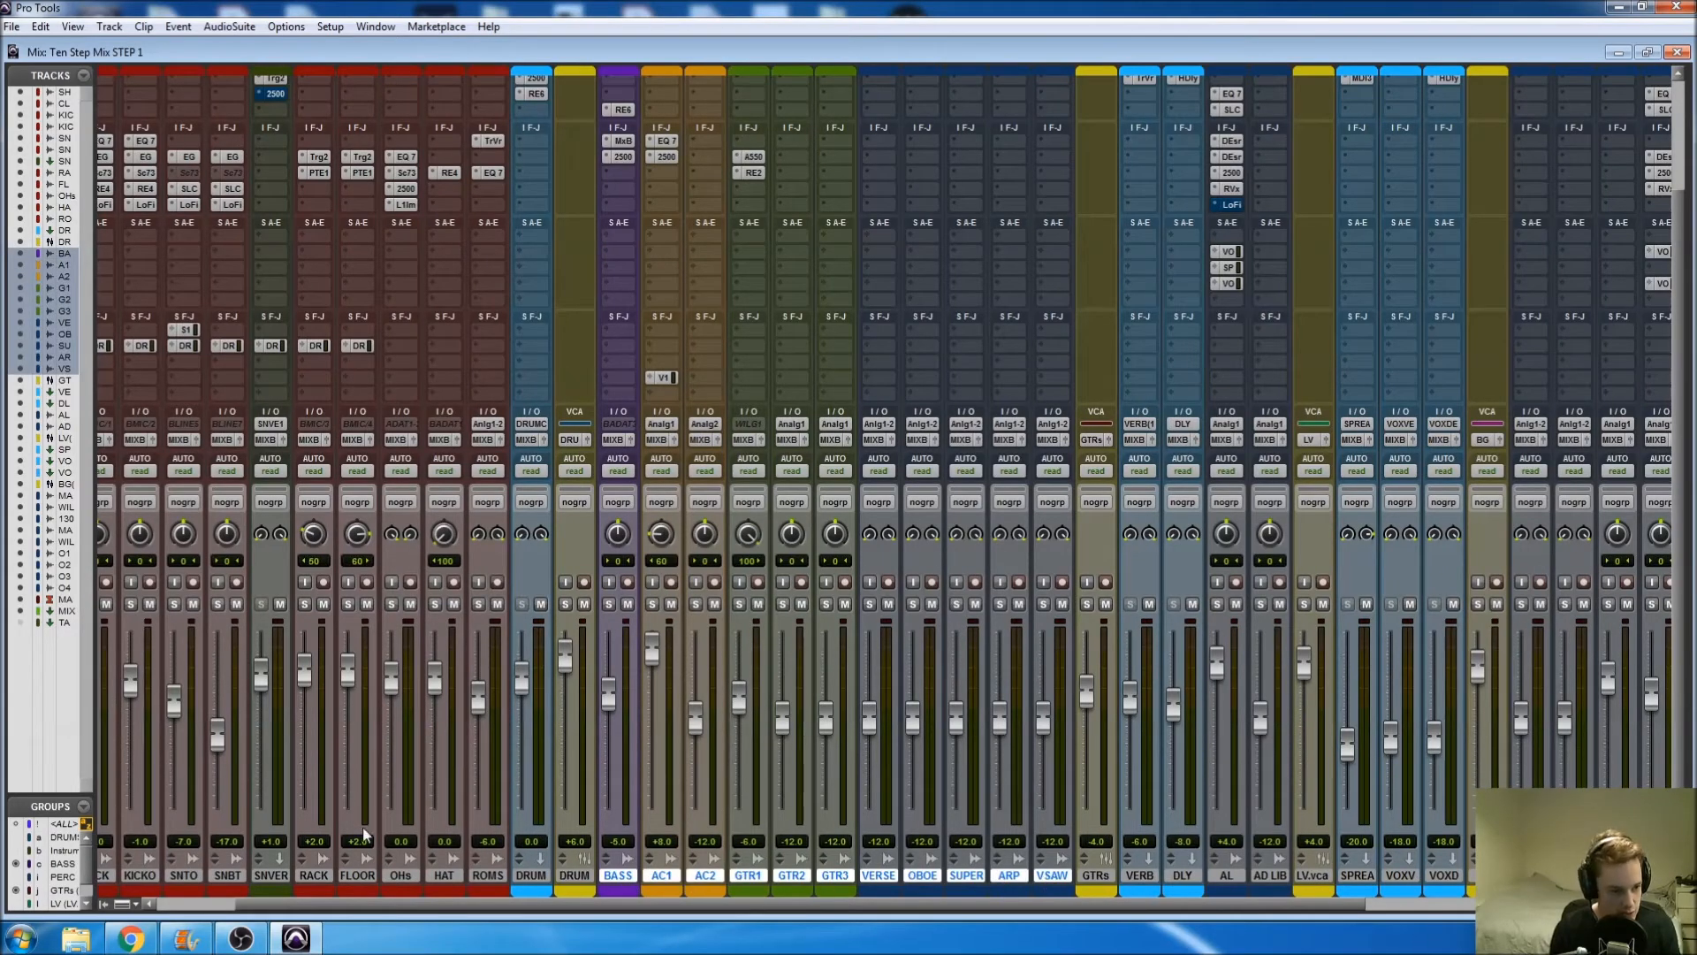
pyautogui.scroll(-1, 68, 884)
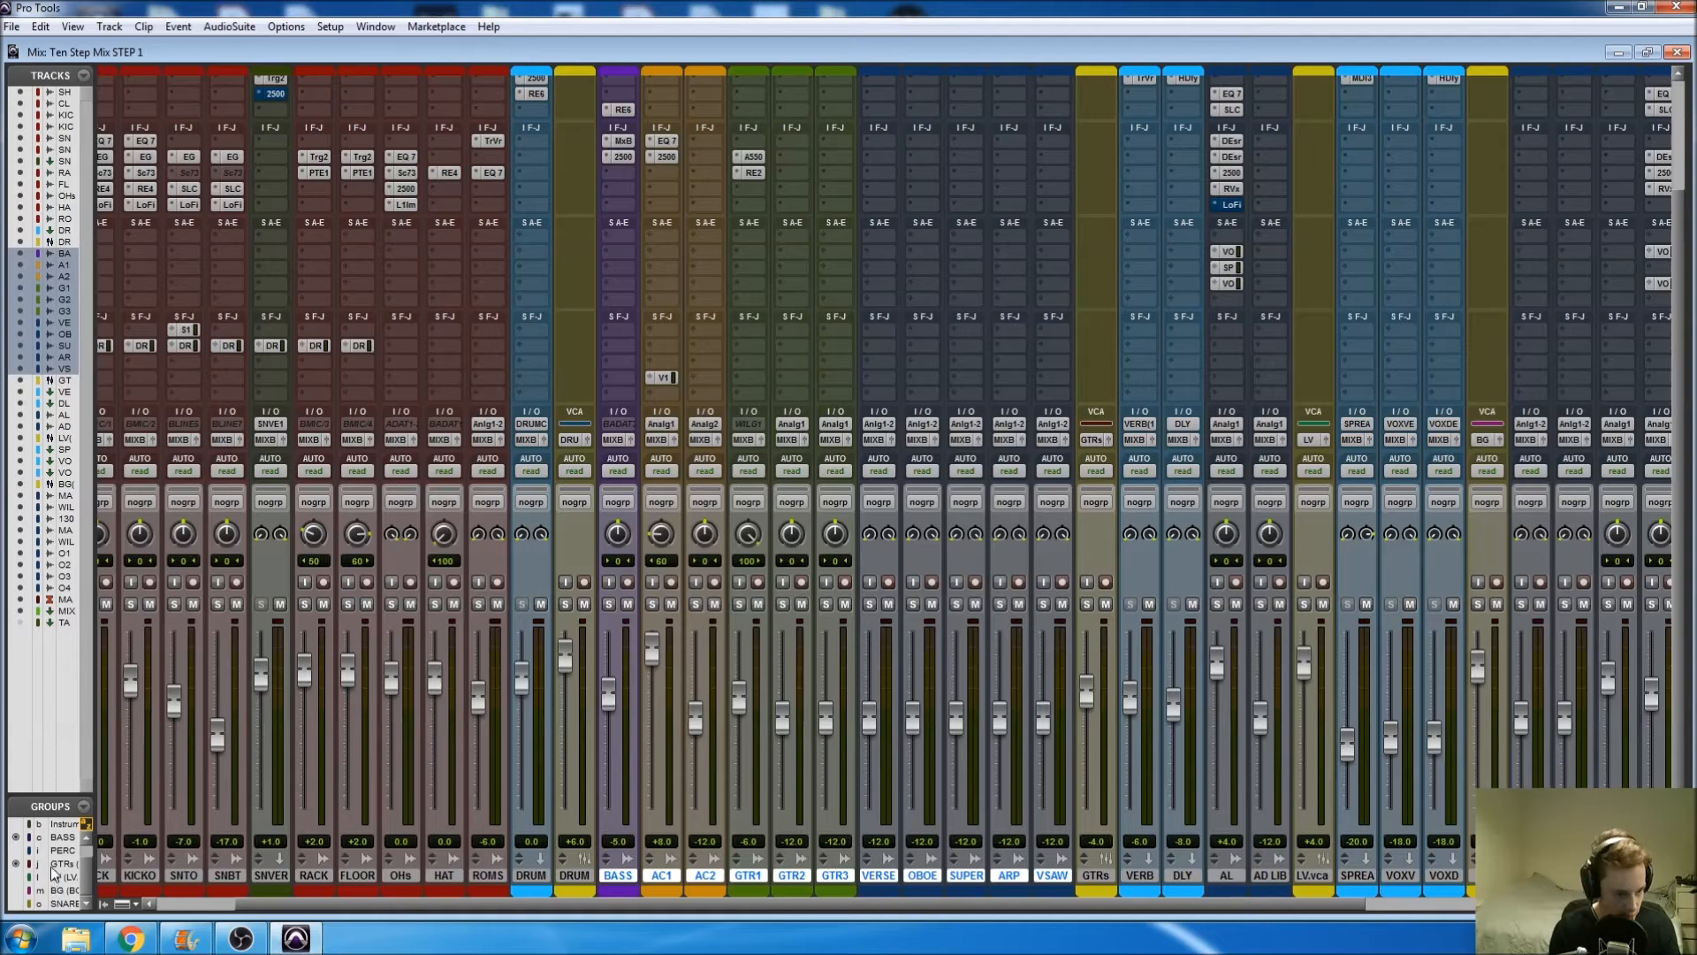
pyautogui.rightClick(53, 867)
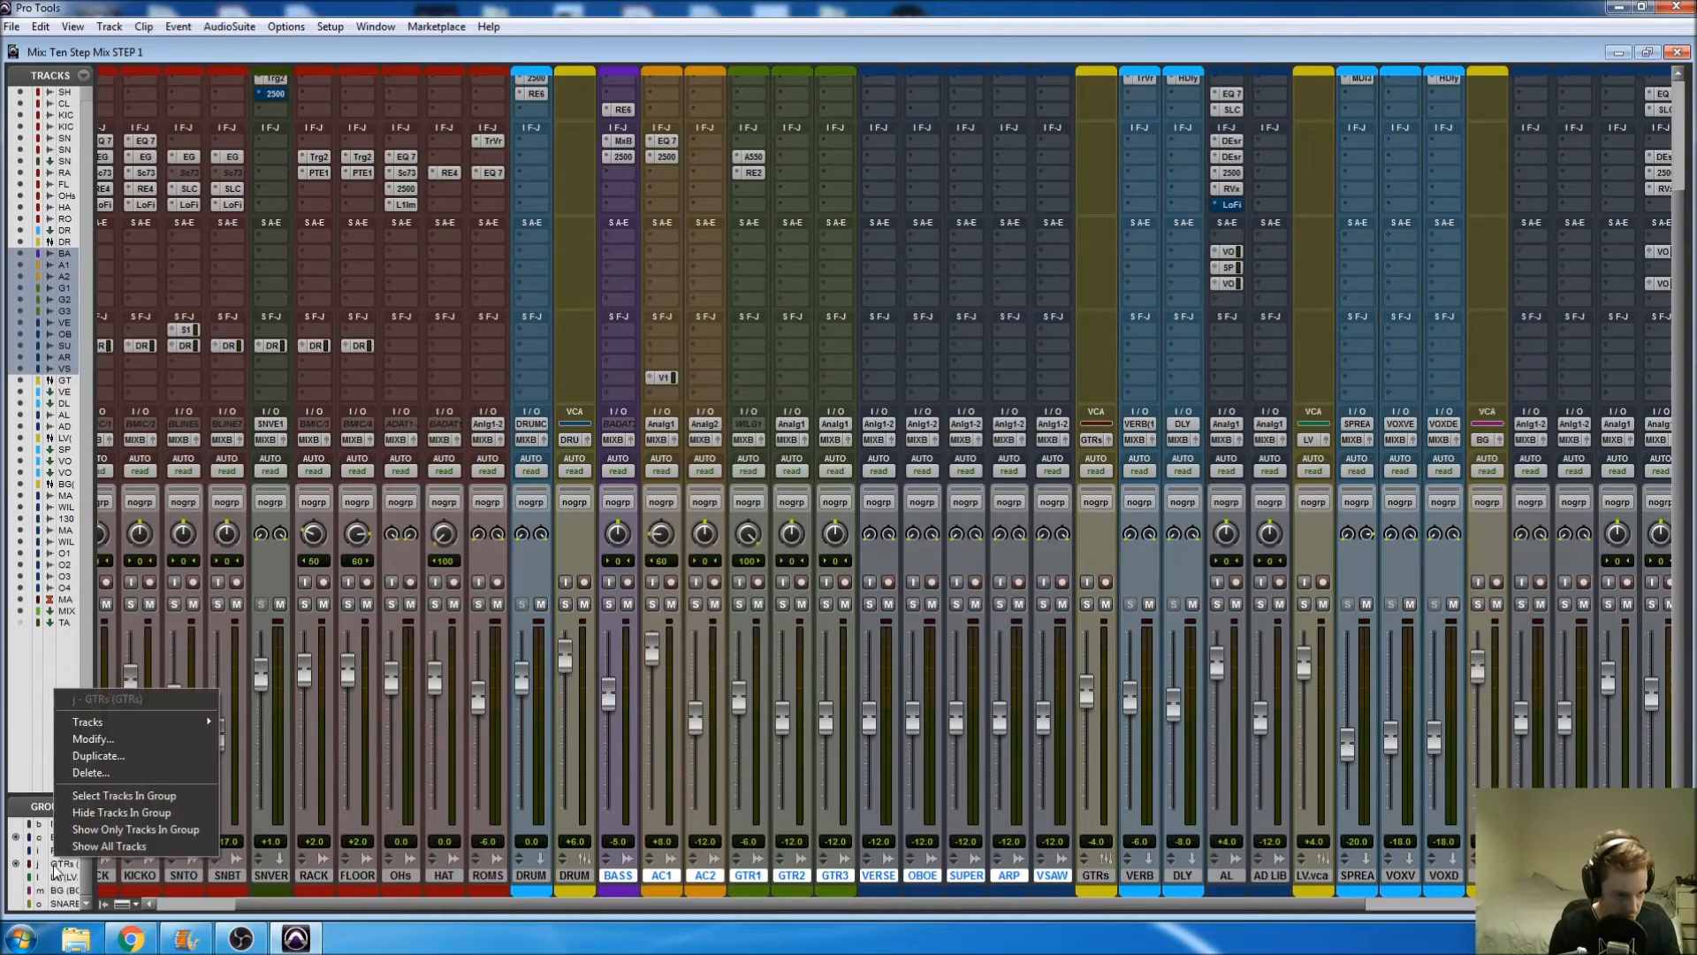
pyautogui.click(96, 740)
pyautogui.moveTo(790, 352); pyautogui.dragTo(790, 384)
pyautogui.click(687, 427)
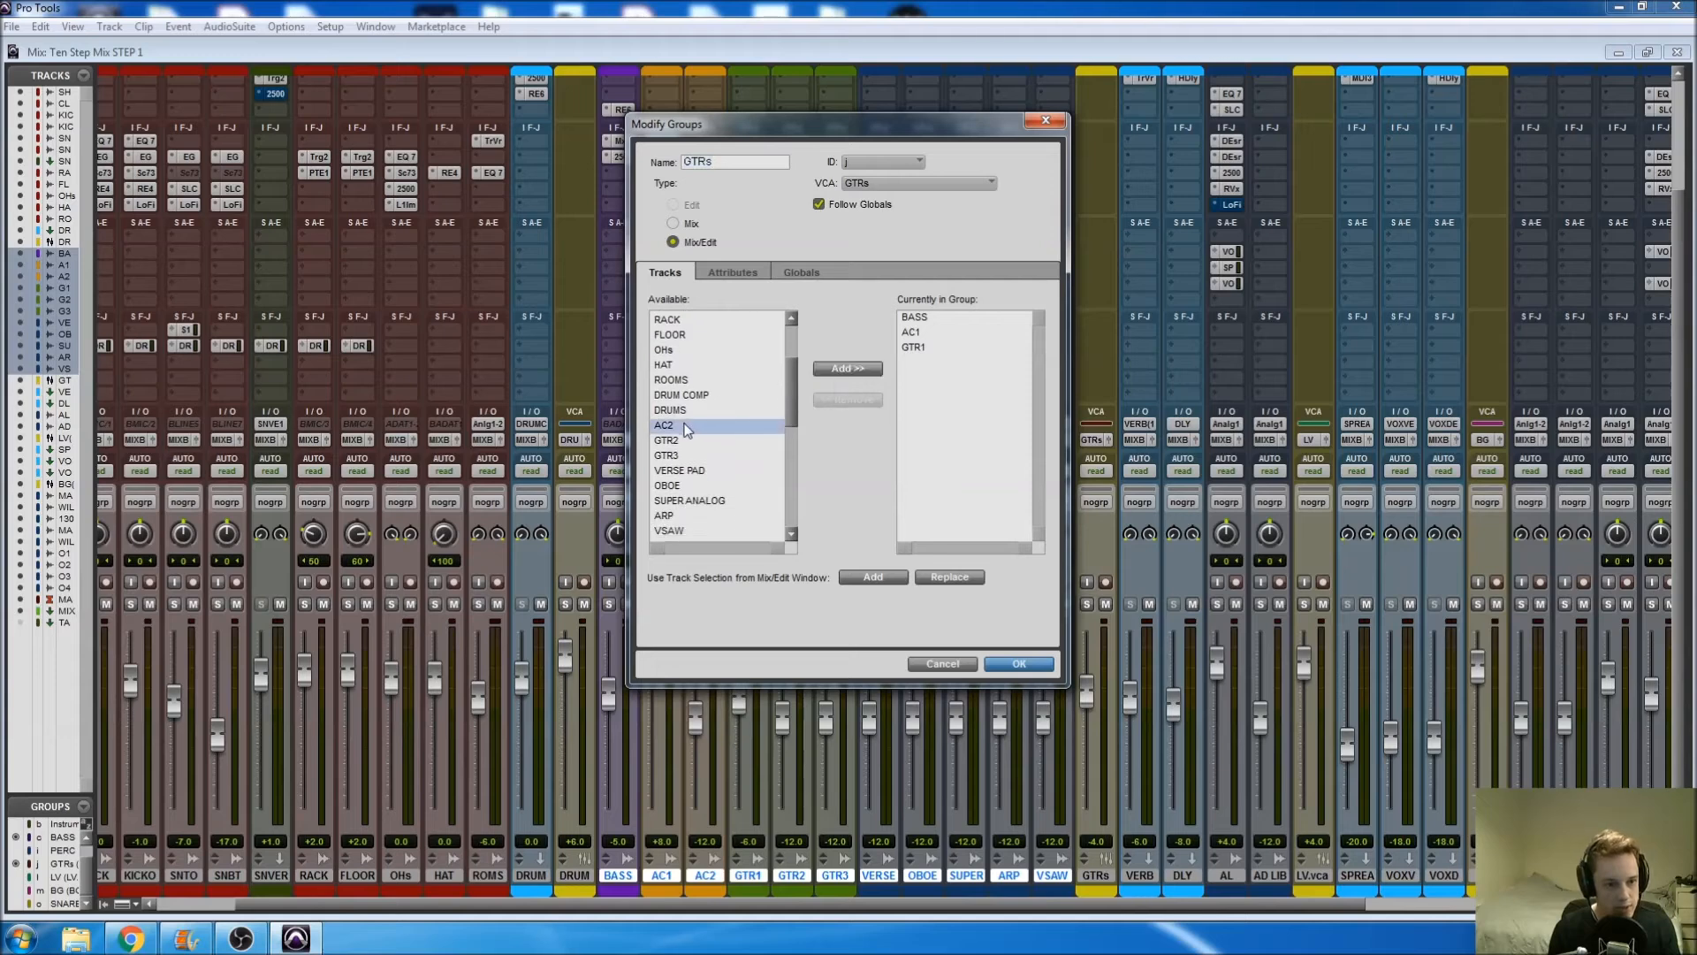
pyautogui.keyDown('shift'); pyautogui.click(681, 456); pyautogui.keyUp('shift')
pyautogui.scroll(-2, 704, 487)
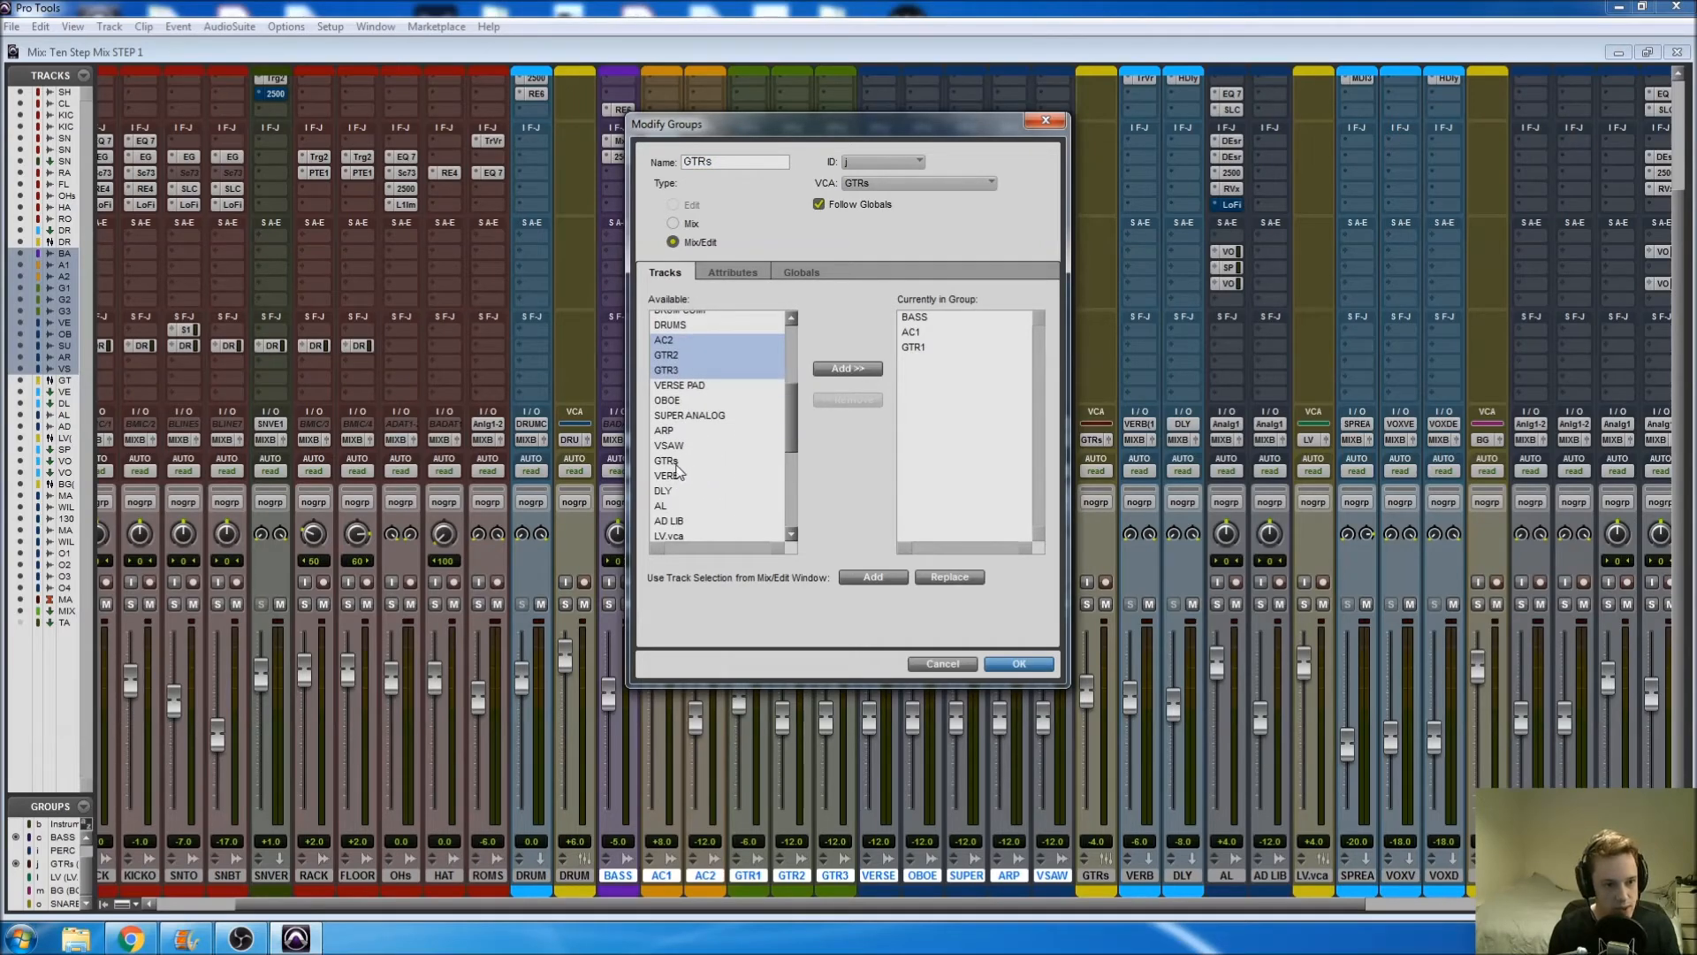
pyautogui.keyDown('shift'); pyautogui.click(669, 446); pyautogui.keyUp('shift')
pyautogui.click(847, 368)
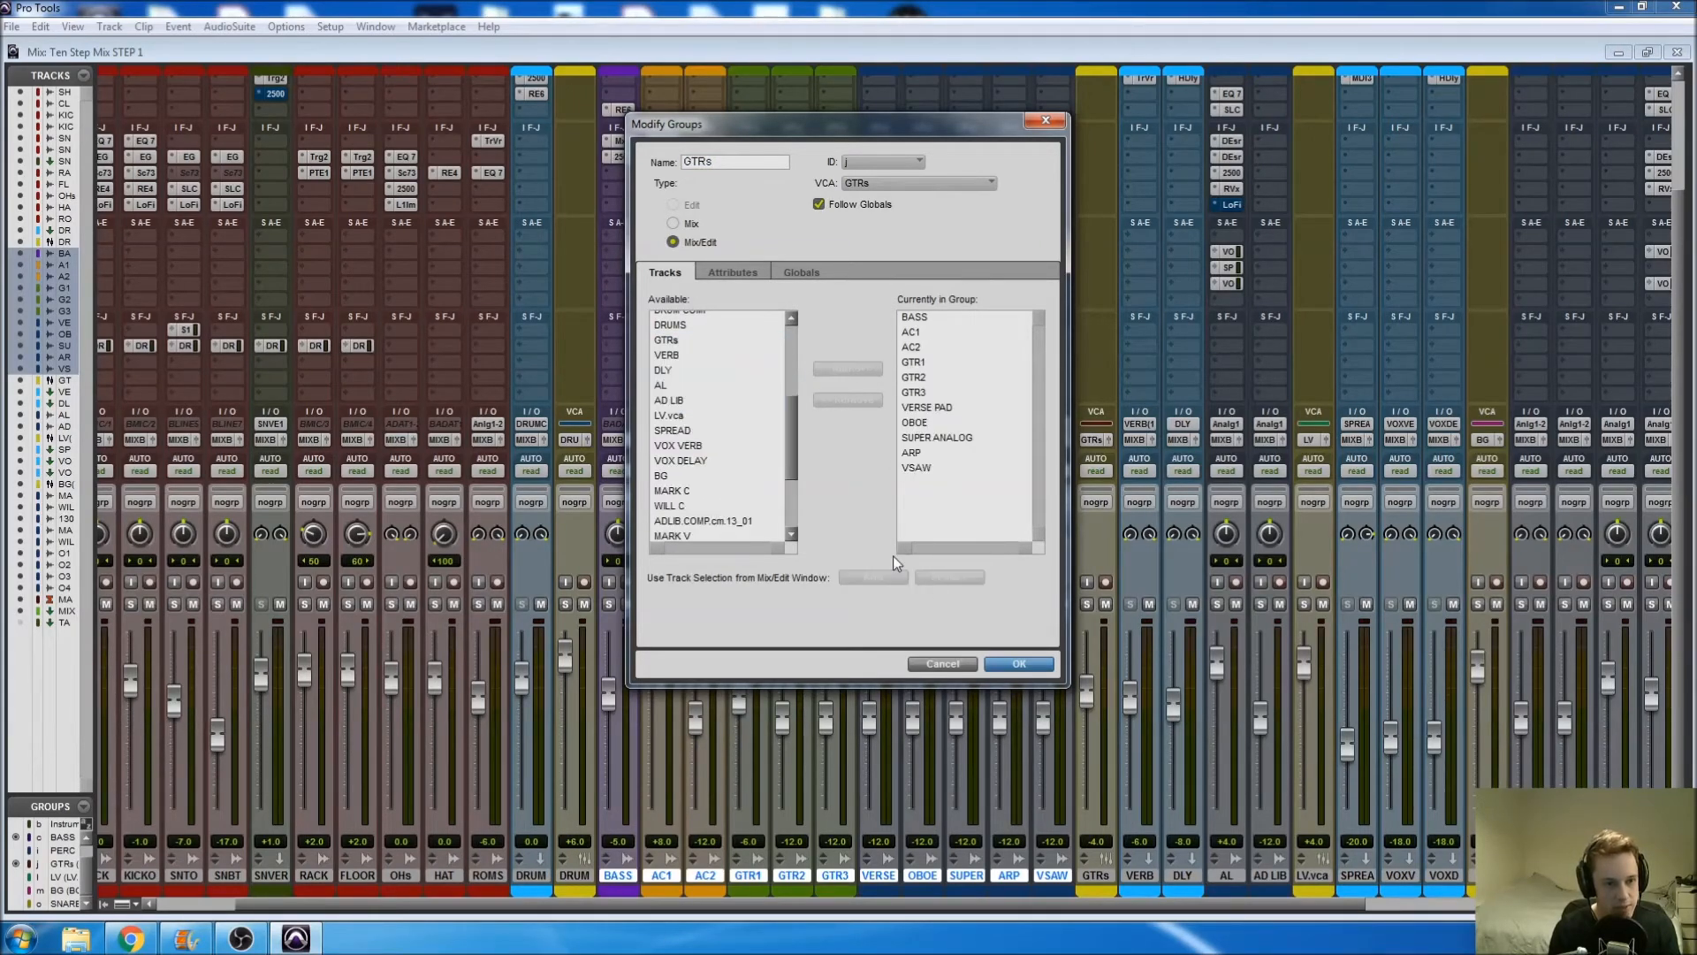
pyautogui.click(1021, 664)
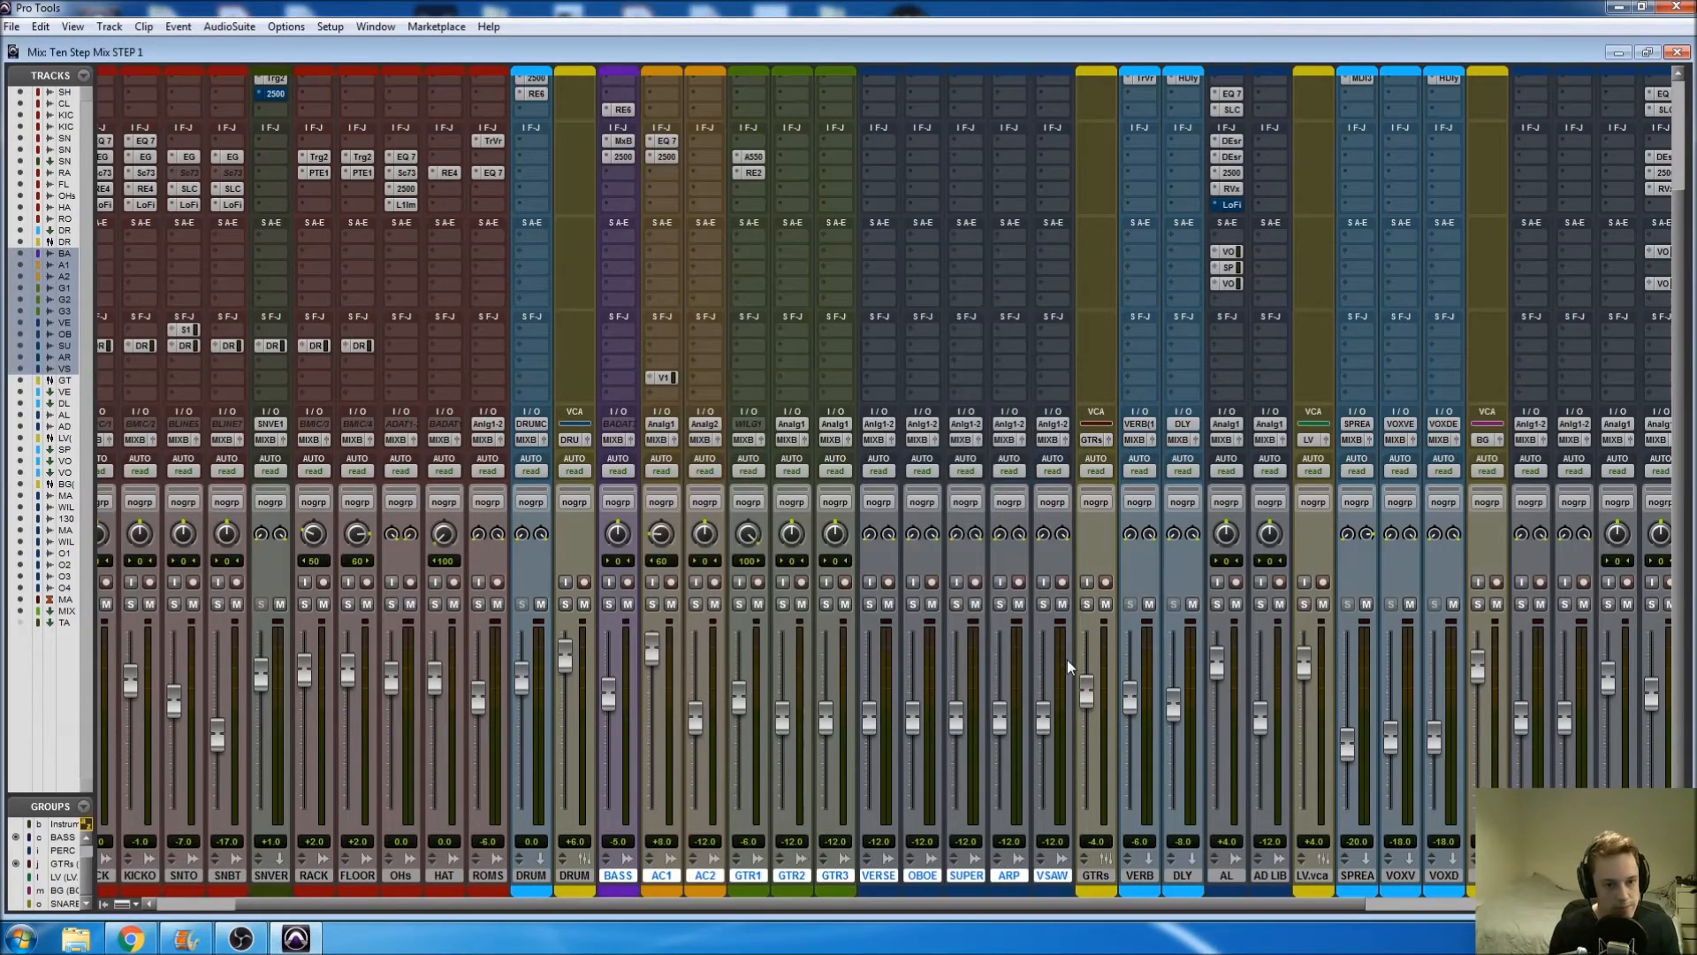
# Step: Test the GTRs VCA's control over its tracks with its mute and a small fader move
pyautogui.hscroll(2, 1064, 647)
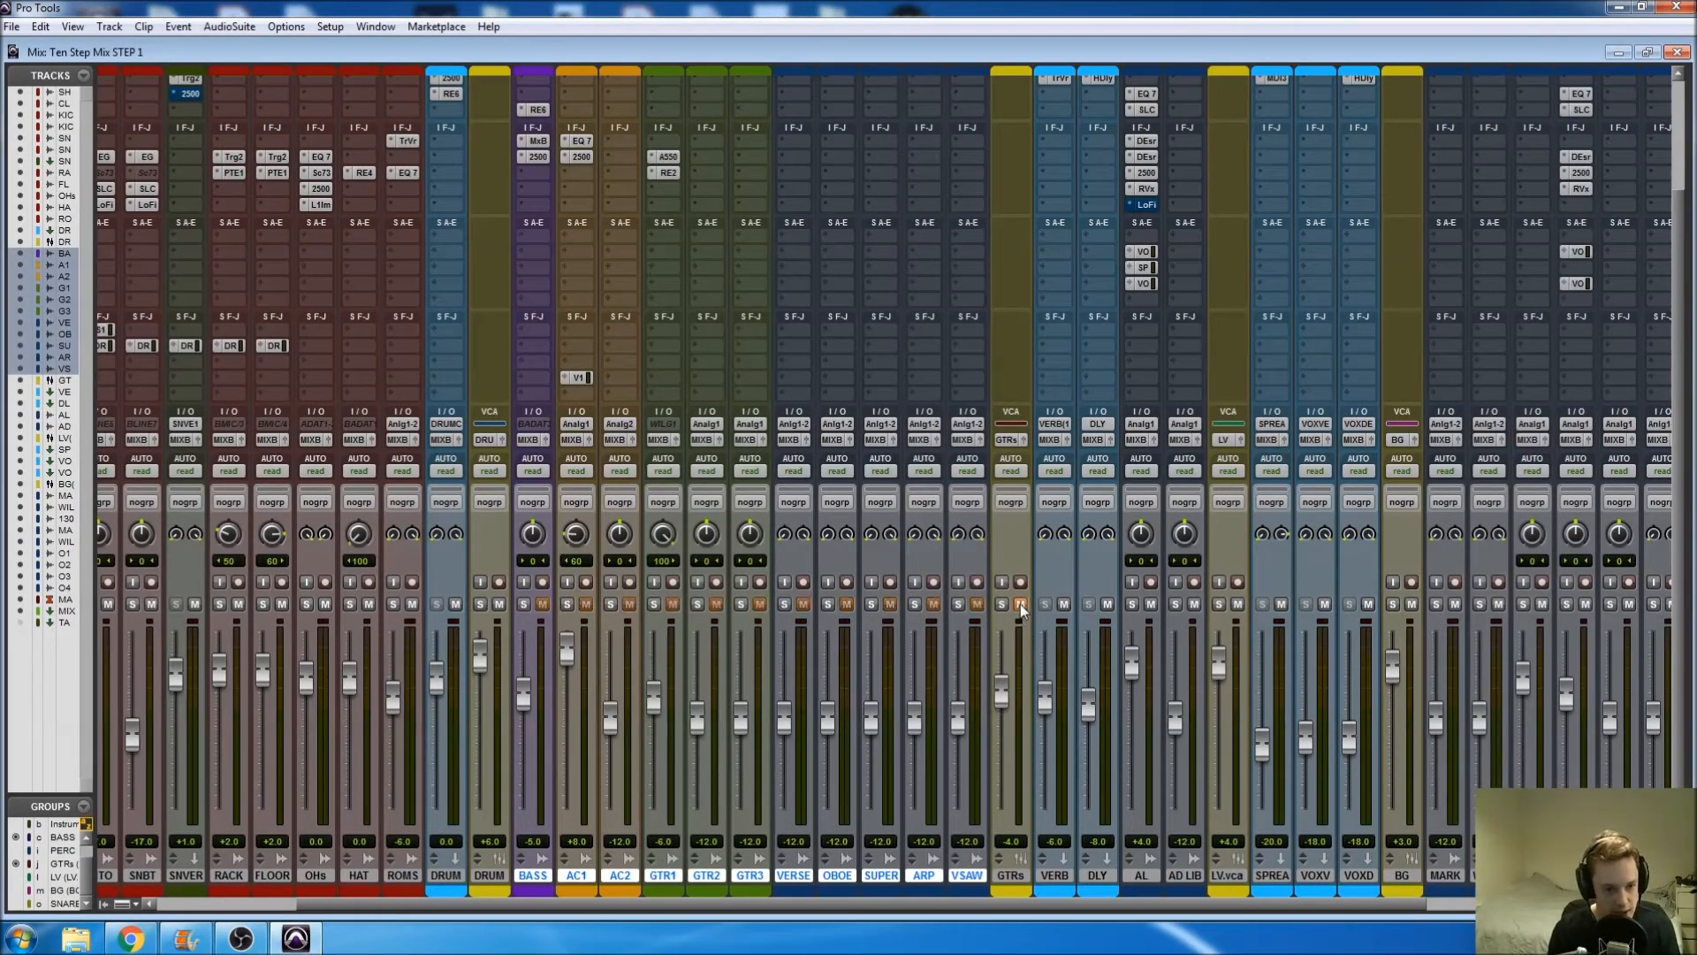
pyautogui.moveTo(1001, 692)
pyautogui.mouseDown()
pyautogui.moveTo(999, 758)
pyautogui.moveTo(1000, 699)
pyautogui.mouseUp()
# Step: Add the AD LIB track to the LV group alongside AL
pyautogui.hscroll(7, 989, 718)
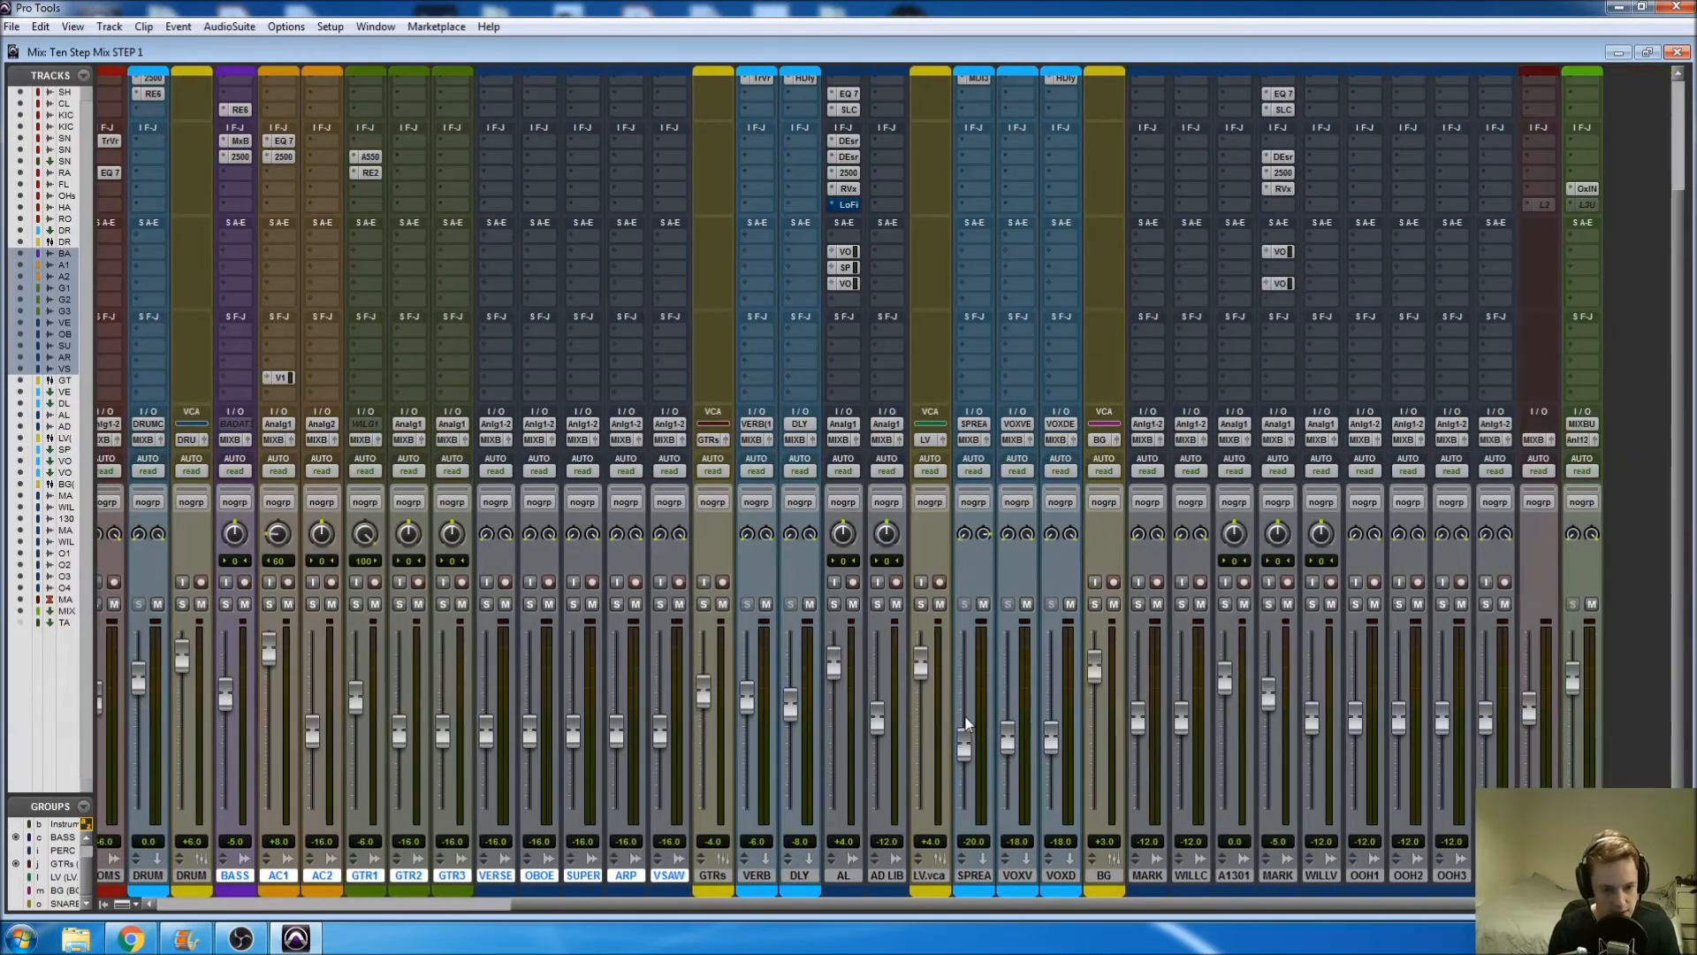
pyautogui.click(873, 876)
pyautogui.click(838, 877)
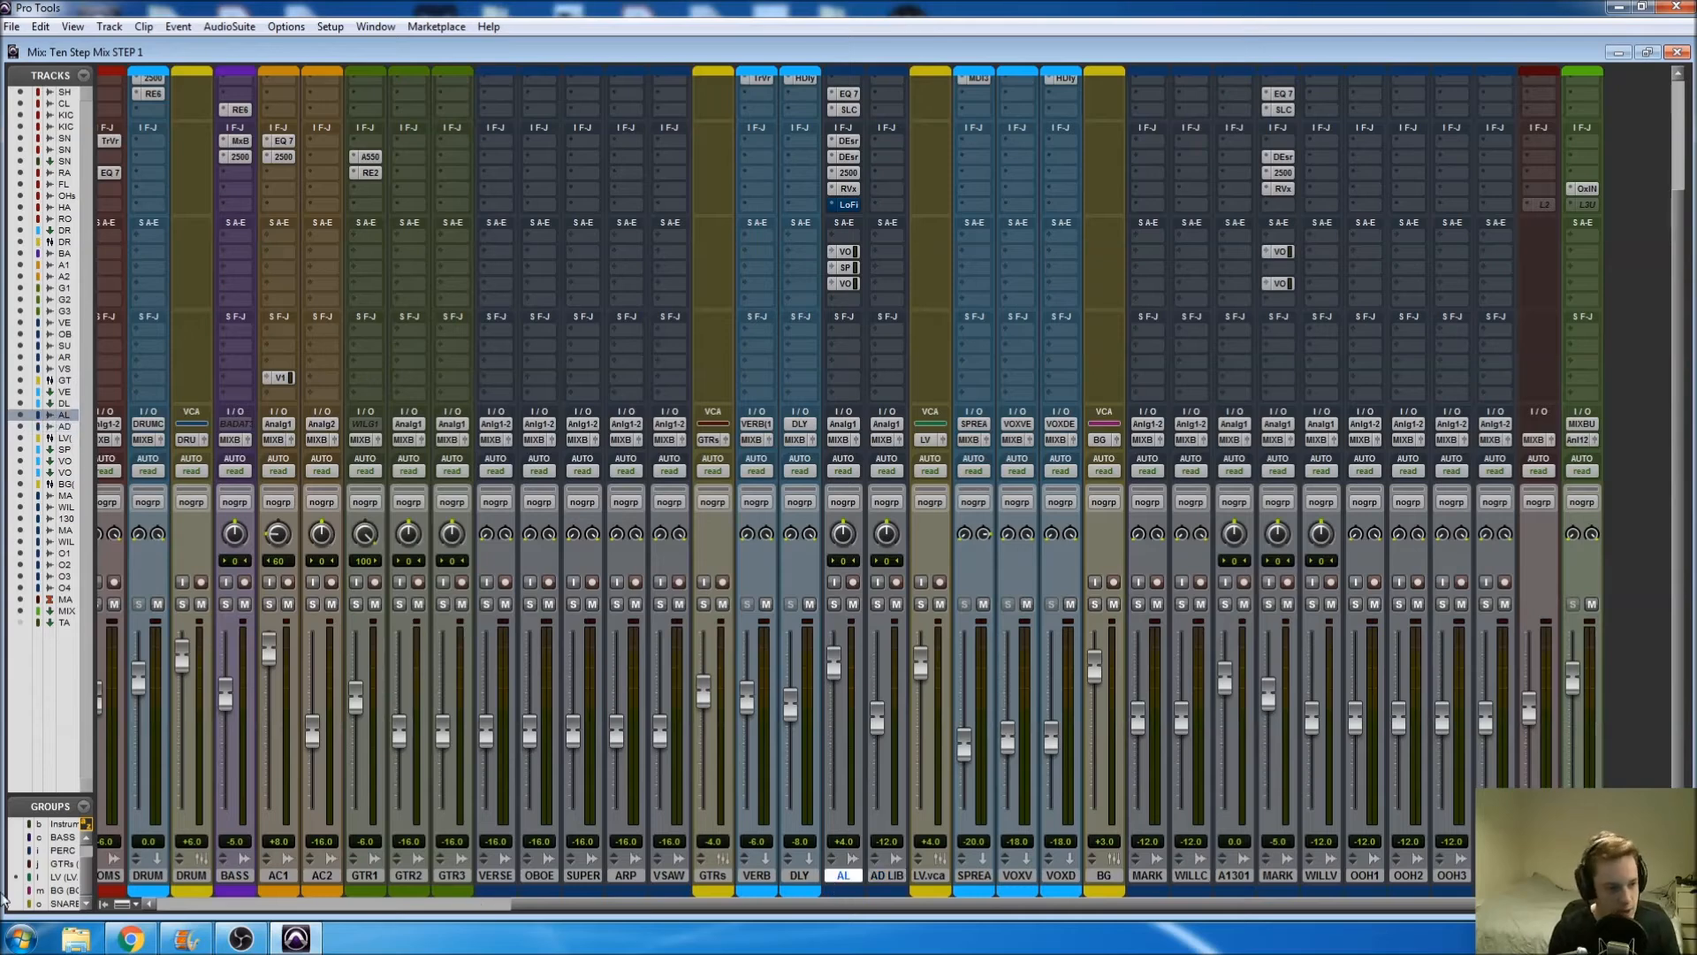
pyautogui.rightClick(57, 877)
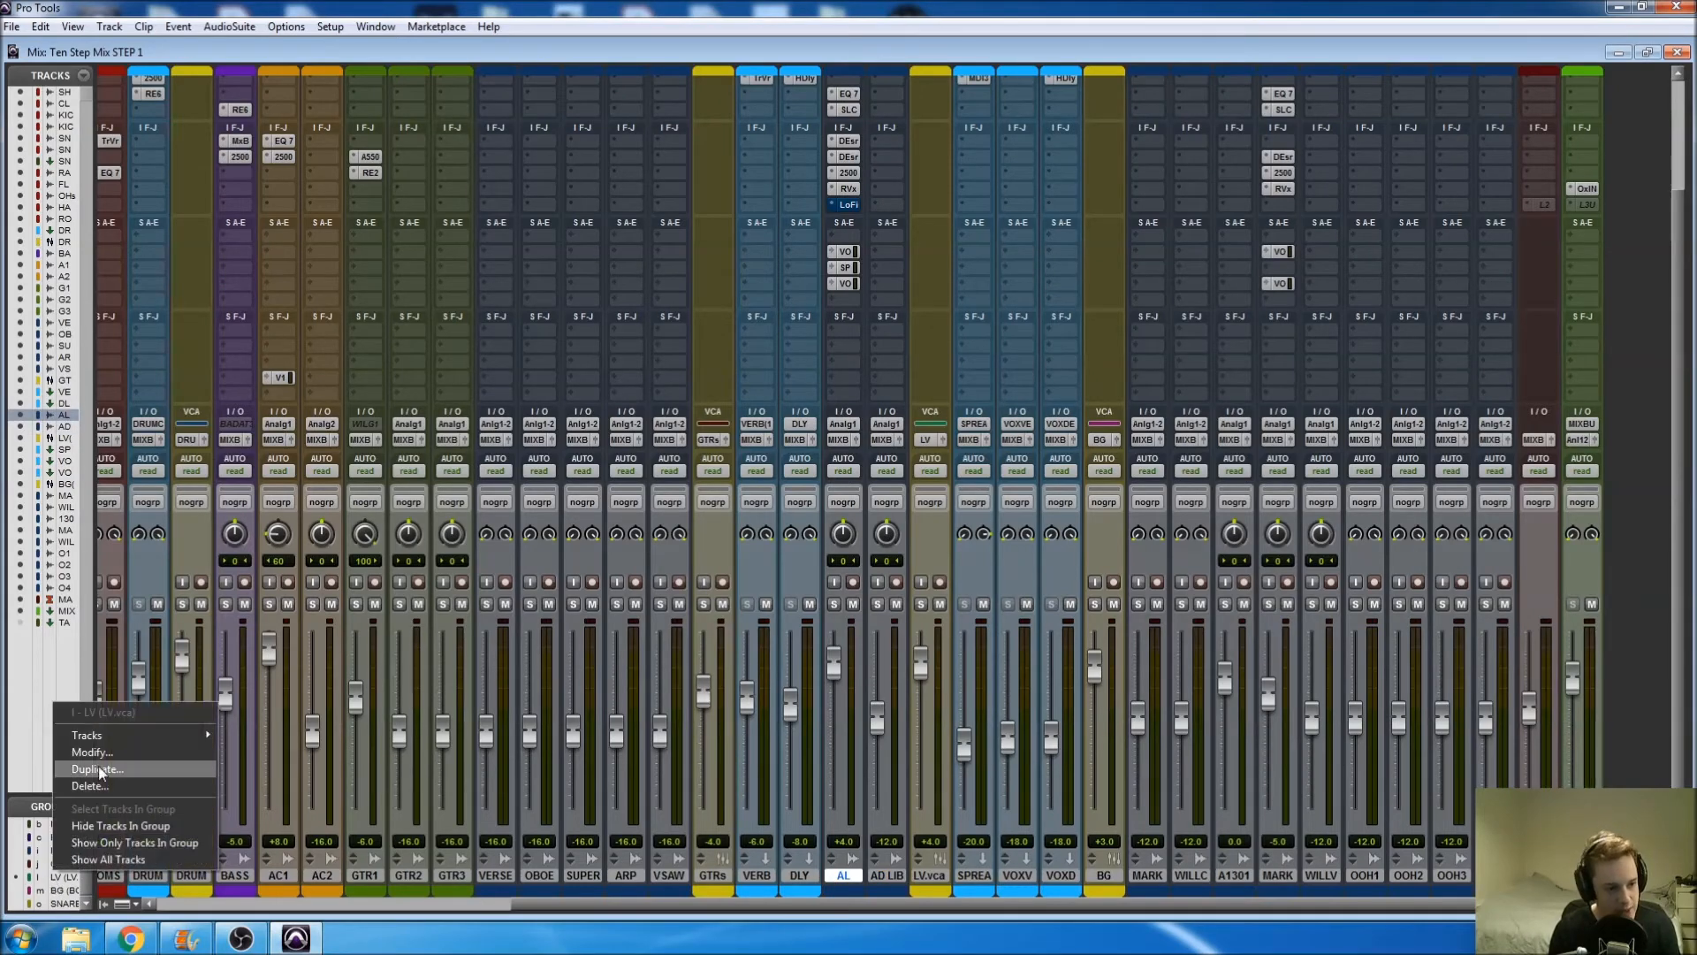
pyautogui.click(92, 752)
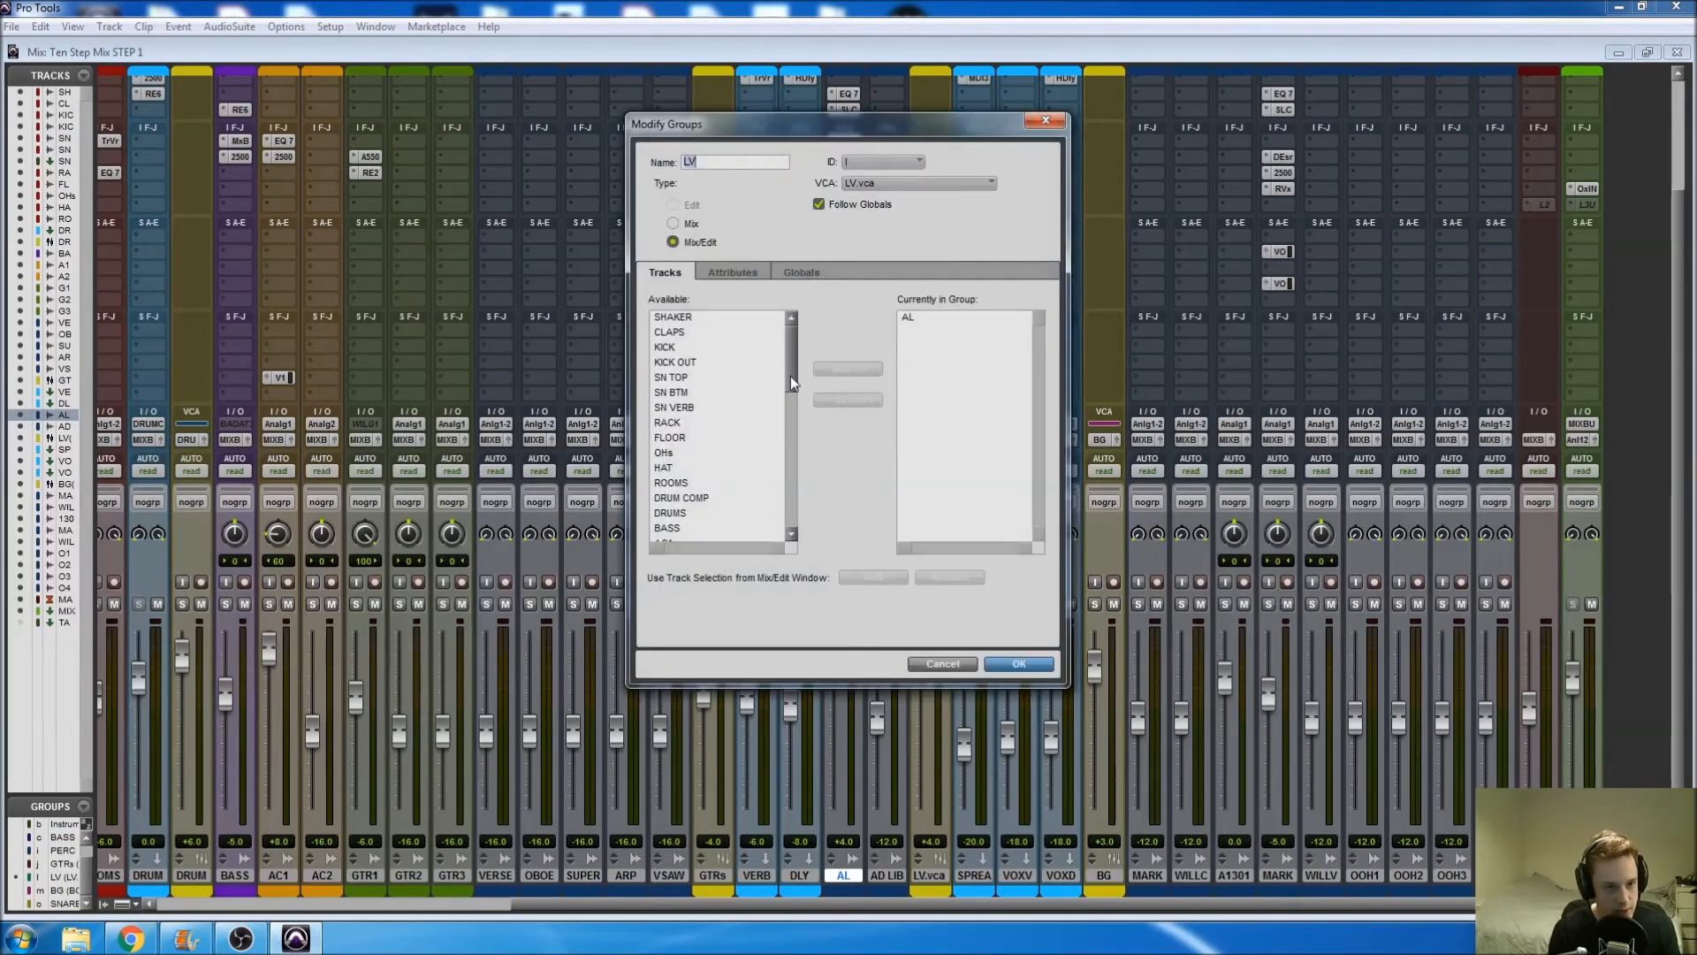
pyautogui.moveTo(791, 375); pyautogui.dragTo(792, 416)
pyautogui.scroll(-6, 699, 464)
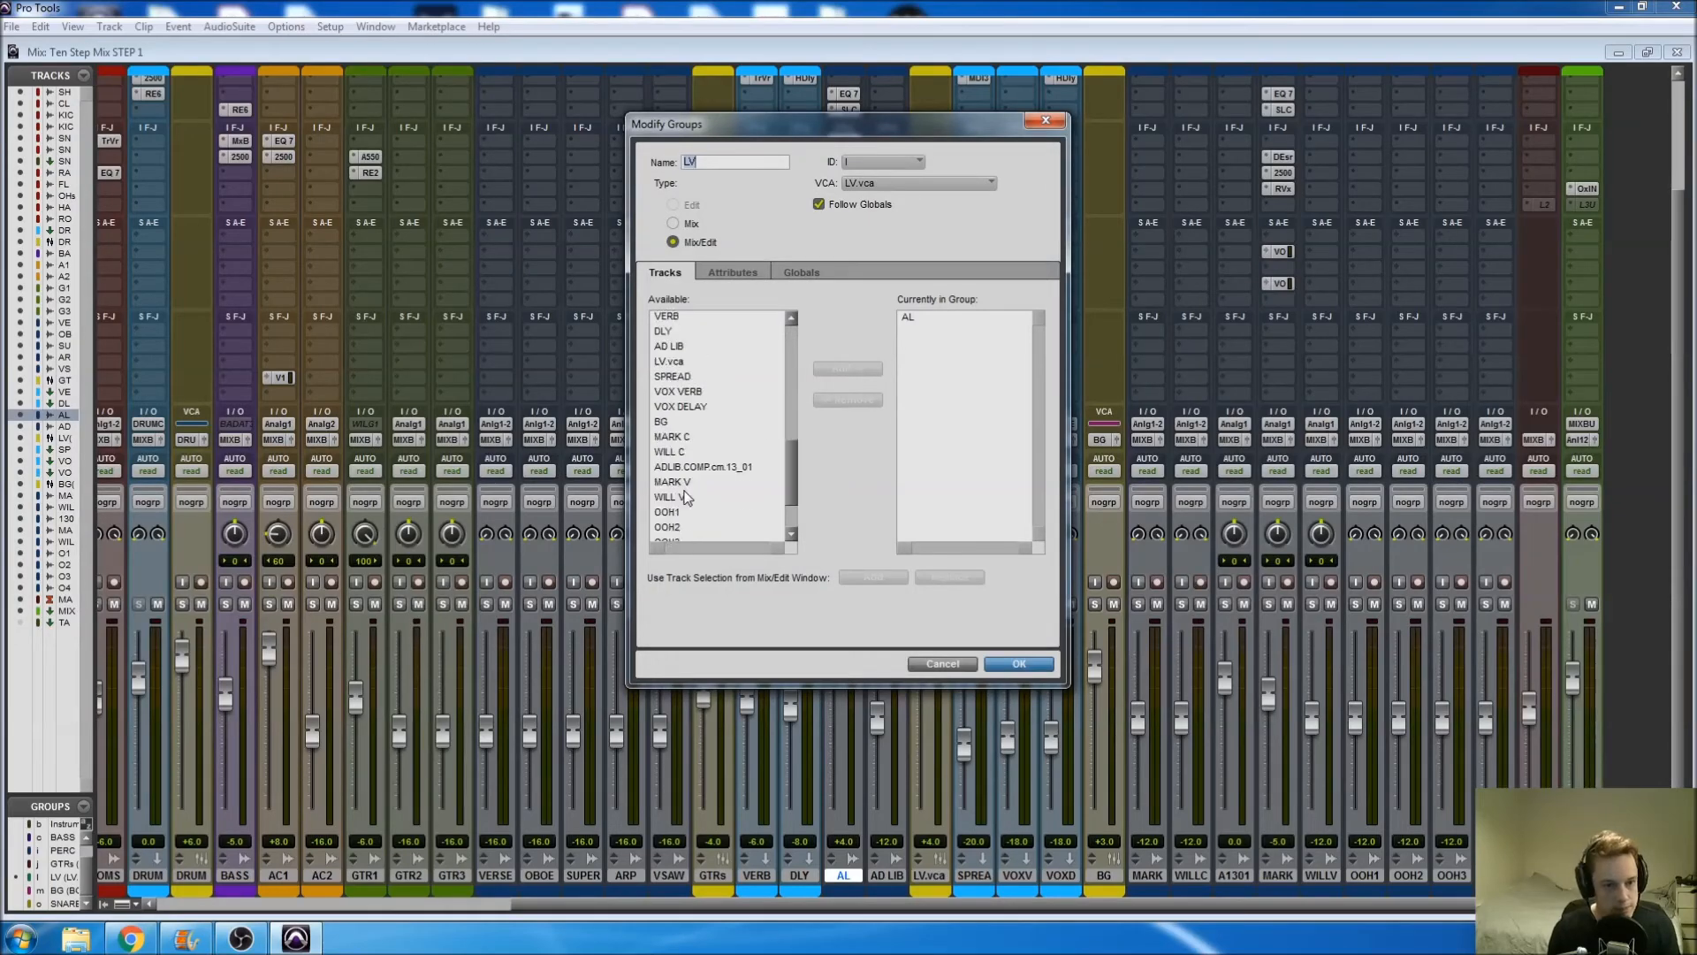
pyautogui.click(670, 347)
pyautogui.click(831, 370)
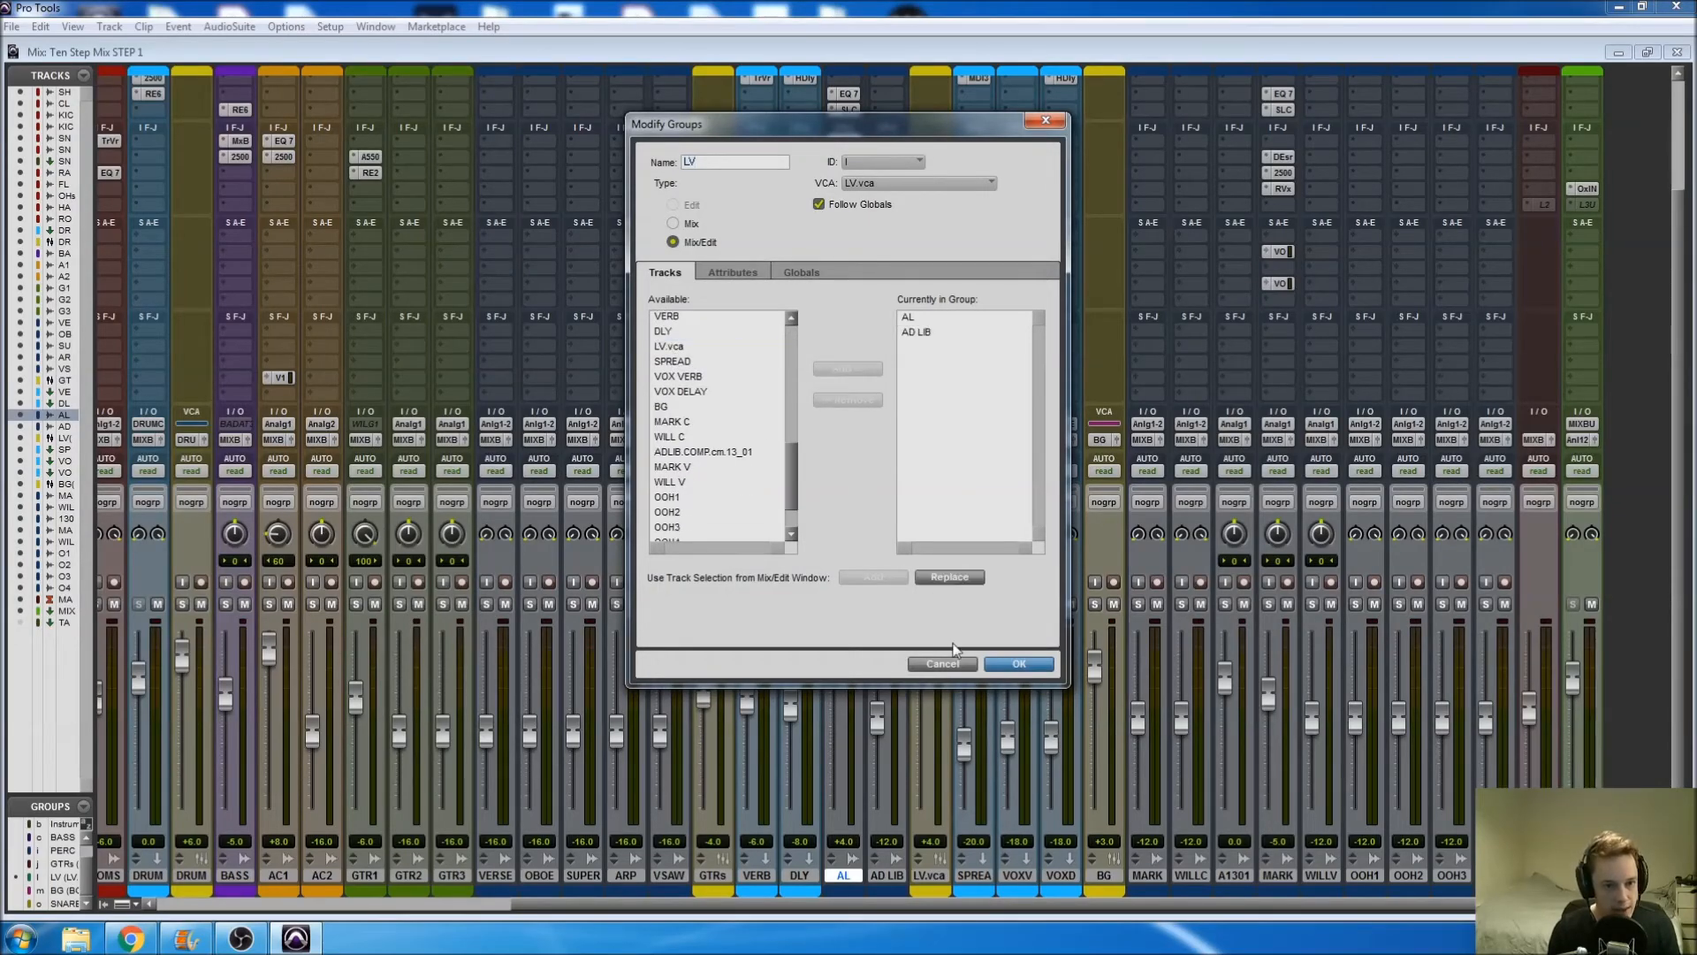
pyautogui.click(1016, 664)
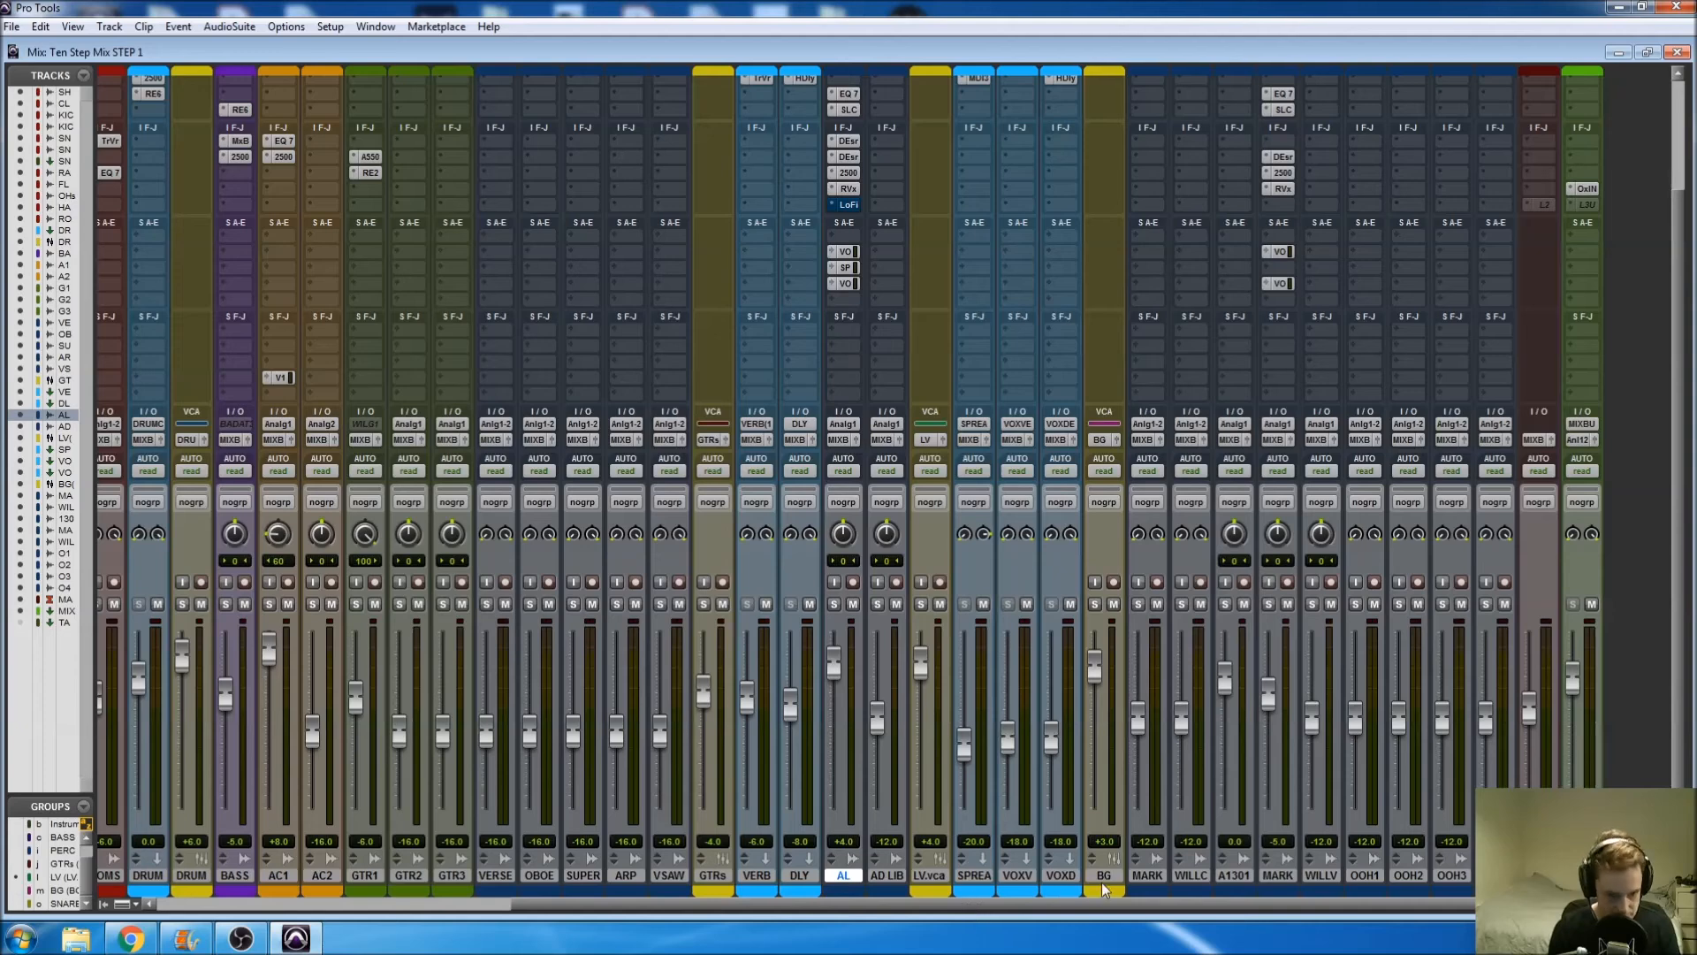
# Step: Add all remaining background vocal tracks up to OOH4 to the BG group
pyautogui.click(1149, 874)
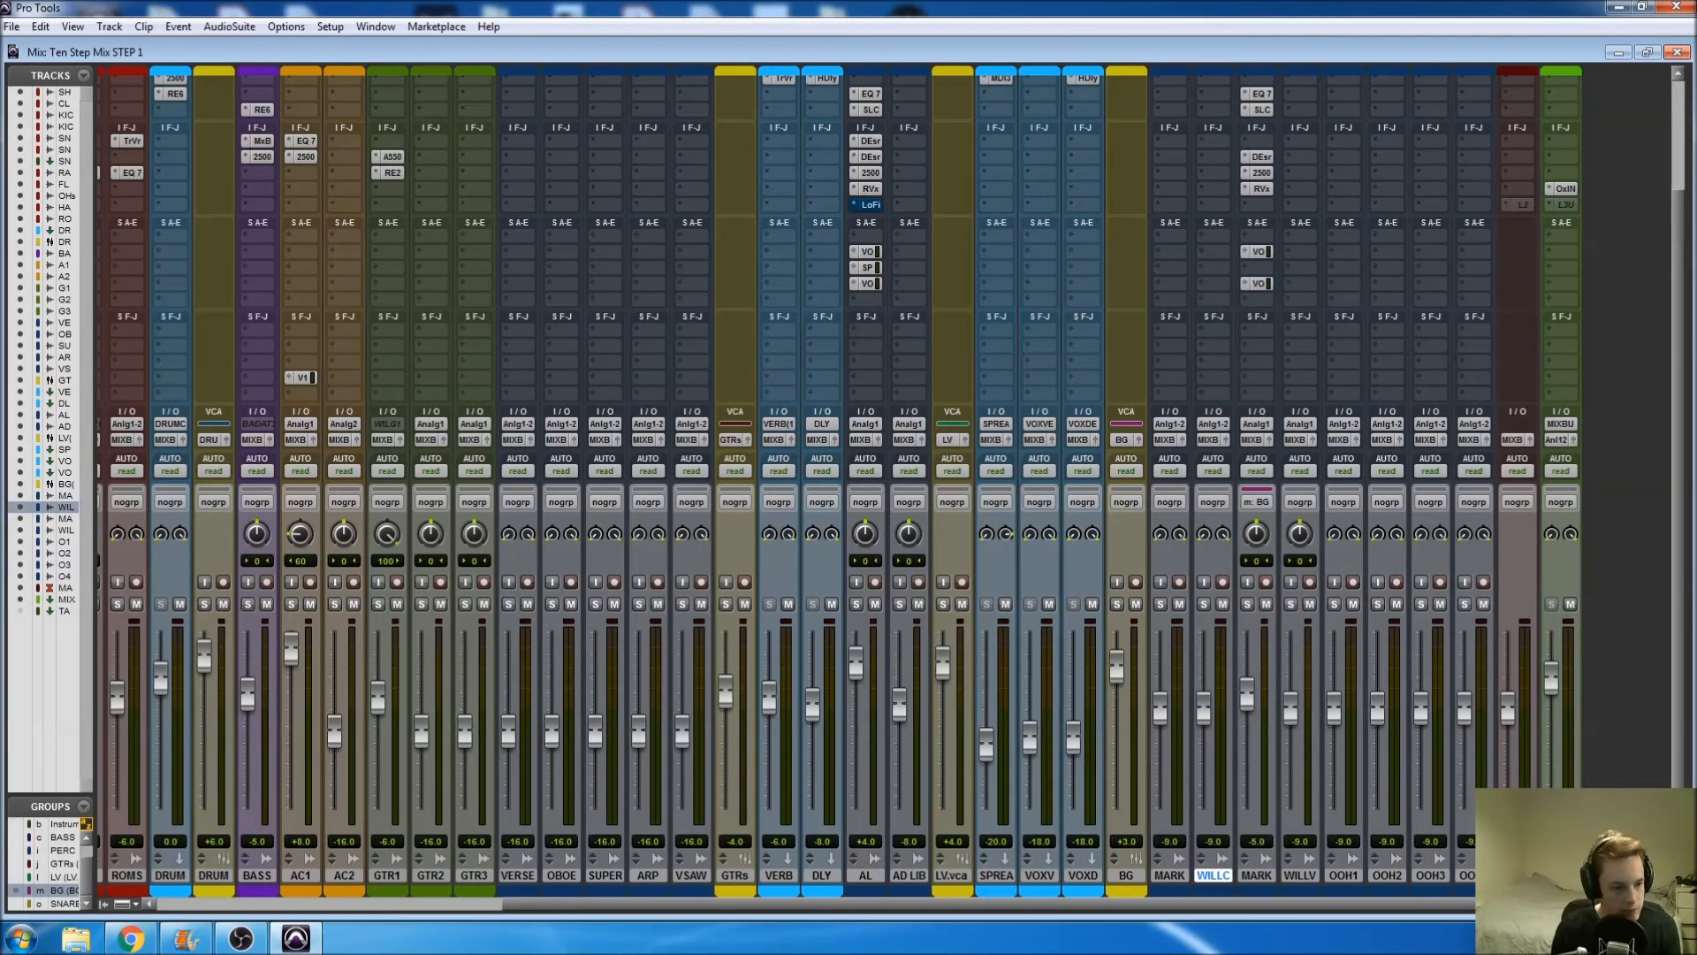
pyautogui.rightClick(55, 890)
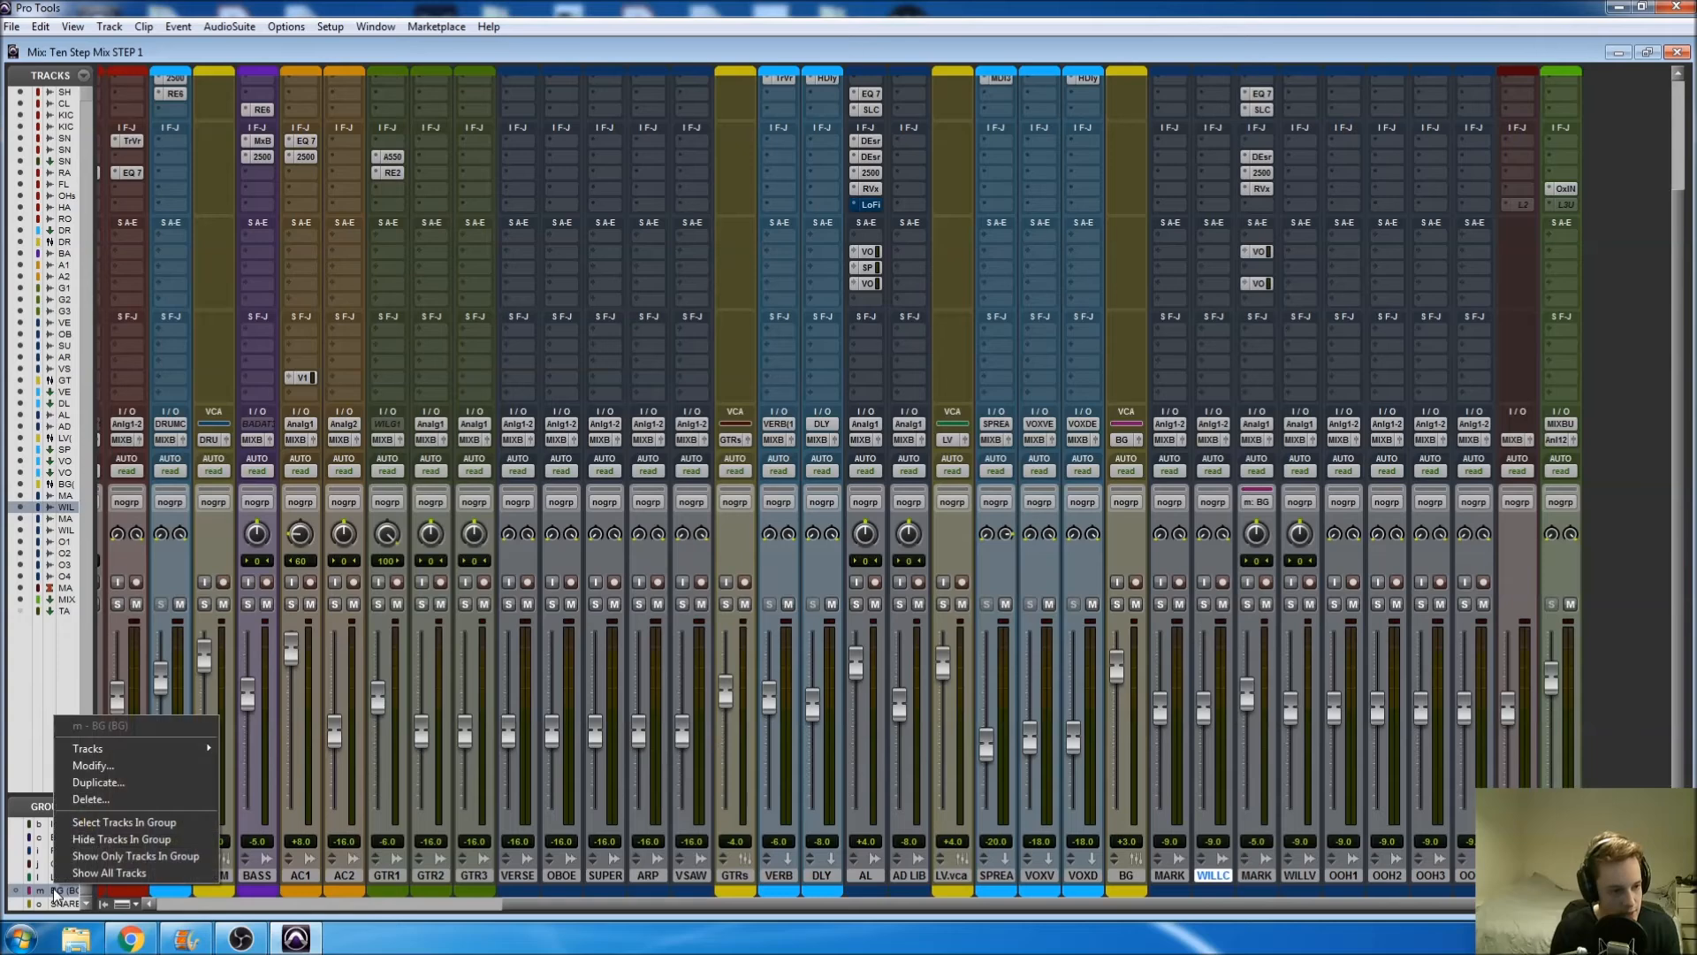
pyautogui.click(112, 766)
pyautogui.scroll(-10, 673, 412)
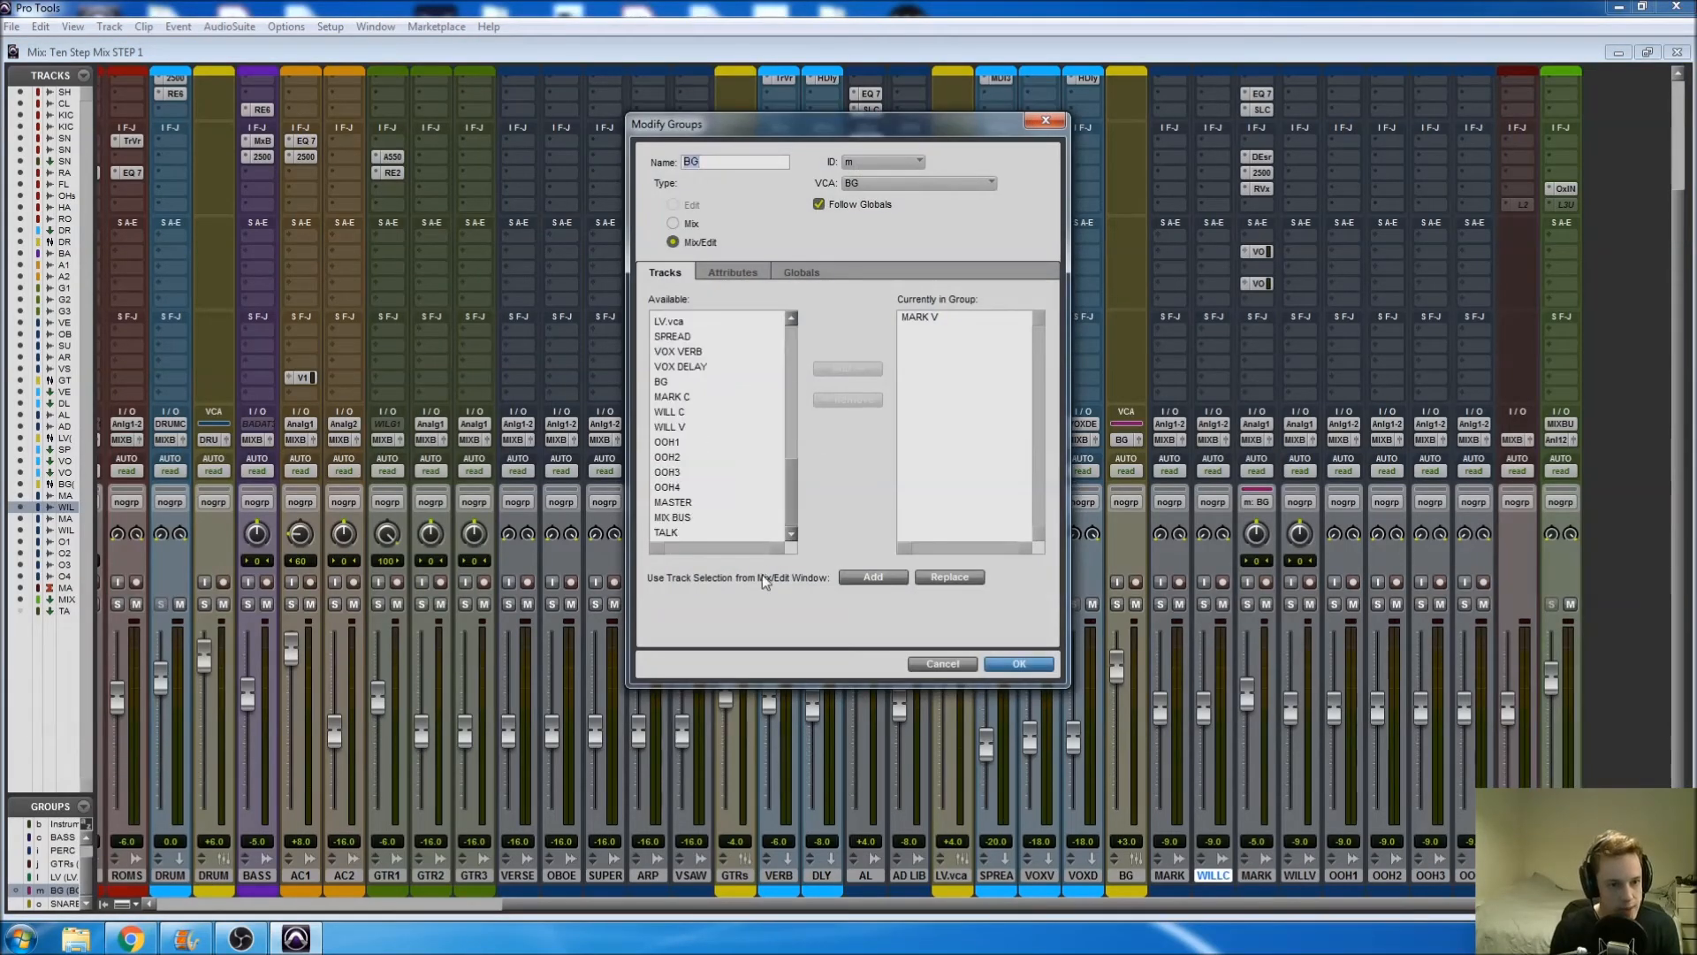
pyautogui.click(678, 397)
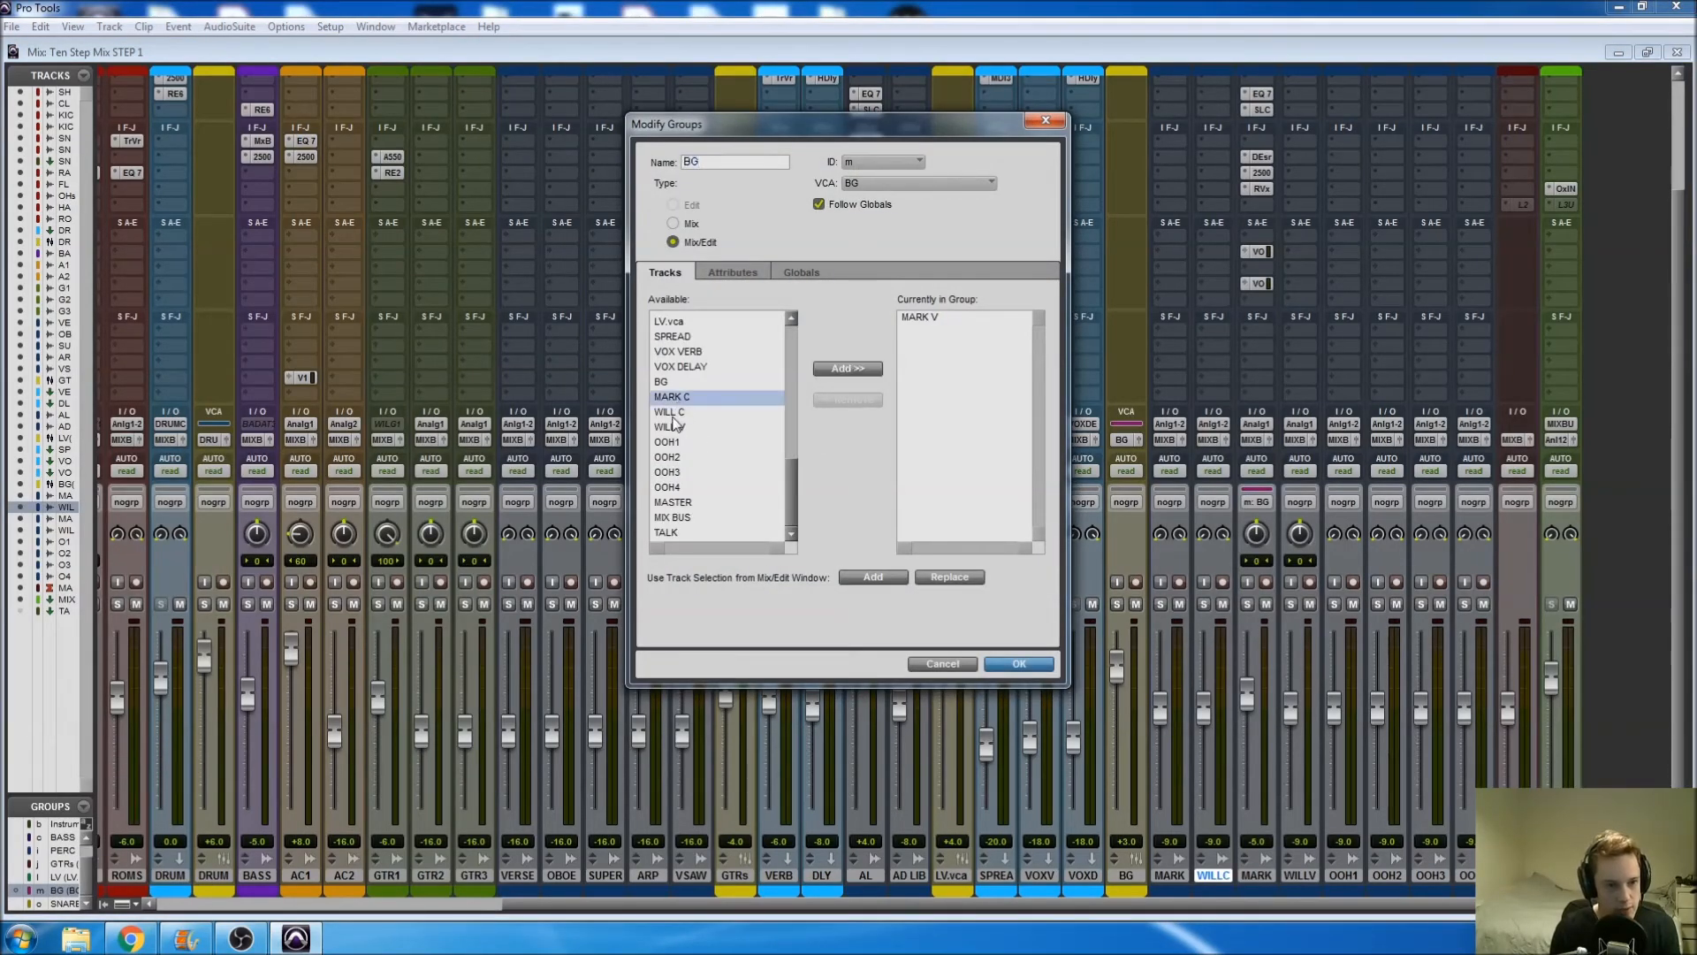
pyautogui.keyDown('shift'); pyautogui.click(669, 487); pyautogui.keyUp('shift')
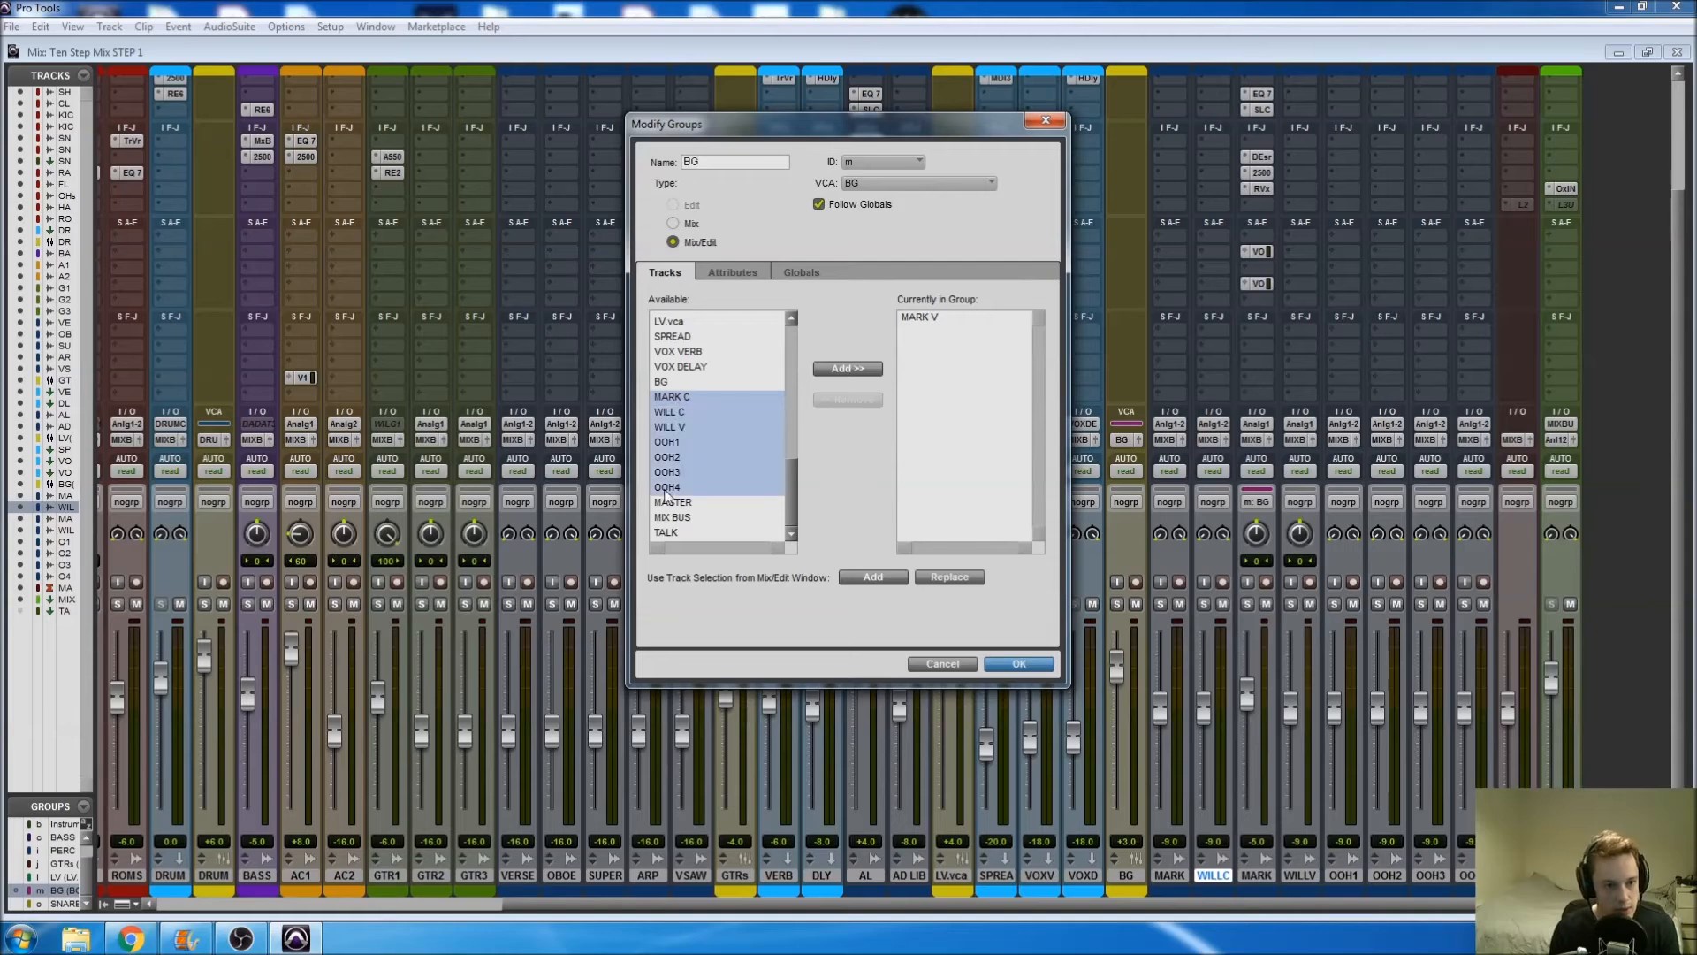
pyautogui.click(851, 368)
pyautogui.click(1017, 662)
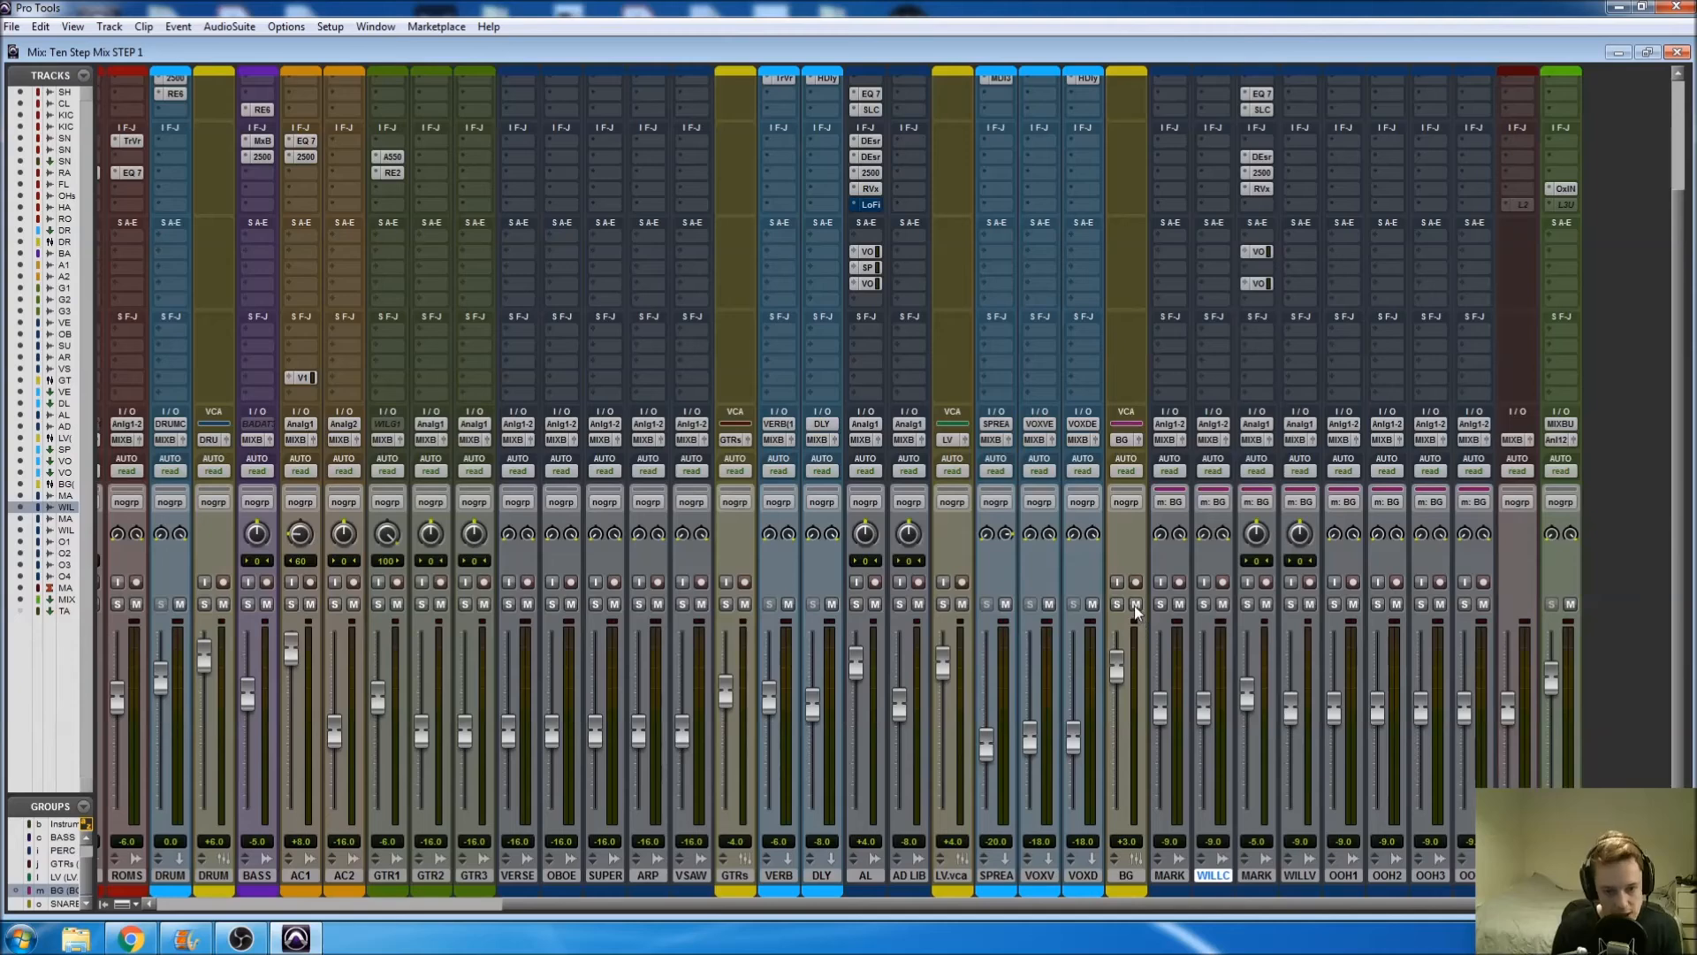
# Step: Test the BG VCA with a small fader move and the LV.vca by toggling its mute on and off
pyautogui.moveTo(1117, 661)
pyautogui.mouseDown()
pyautogui.moveTo(1111, 730)
pyautogui.moveTo(1111, 663)
pyautogui.mouseUp()
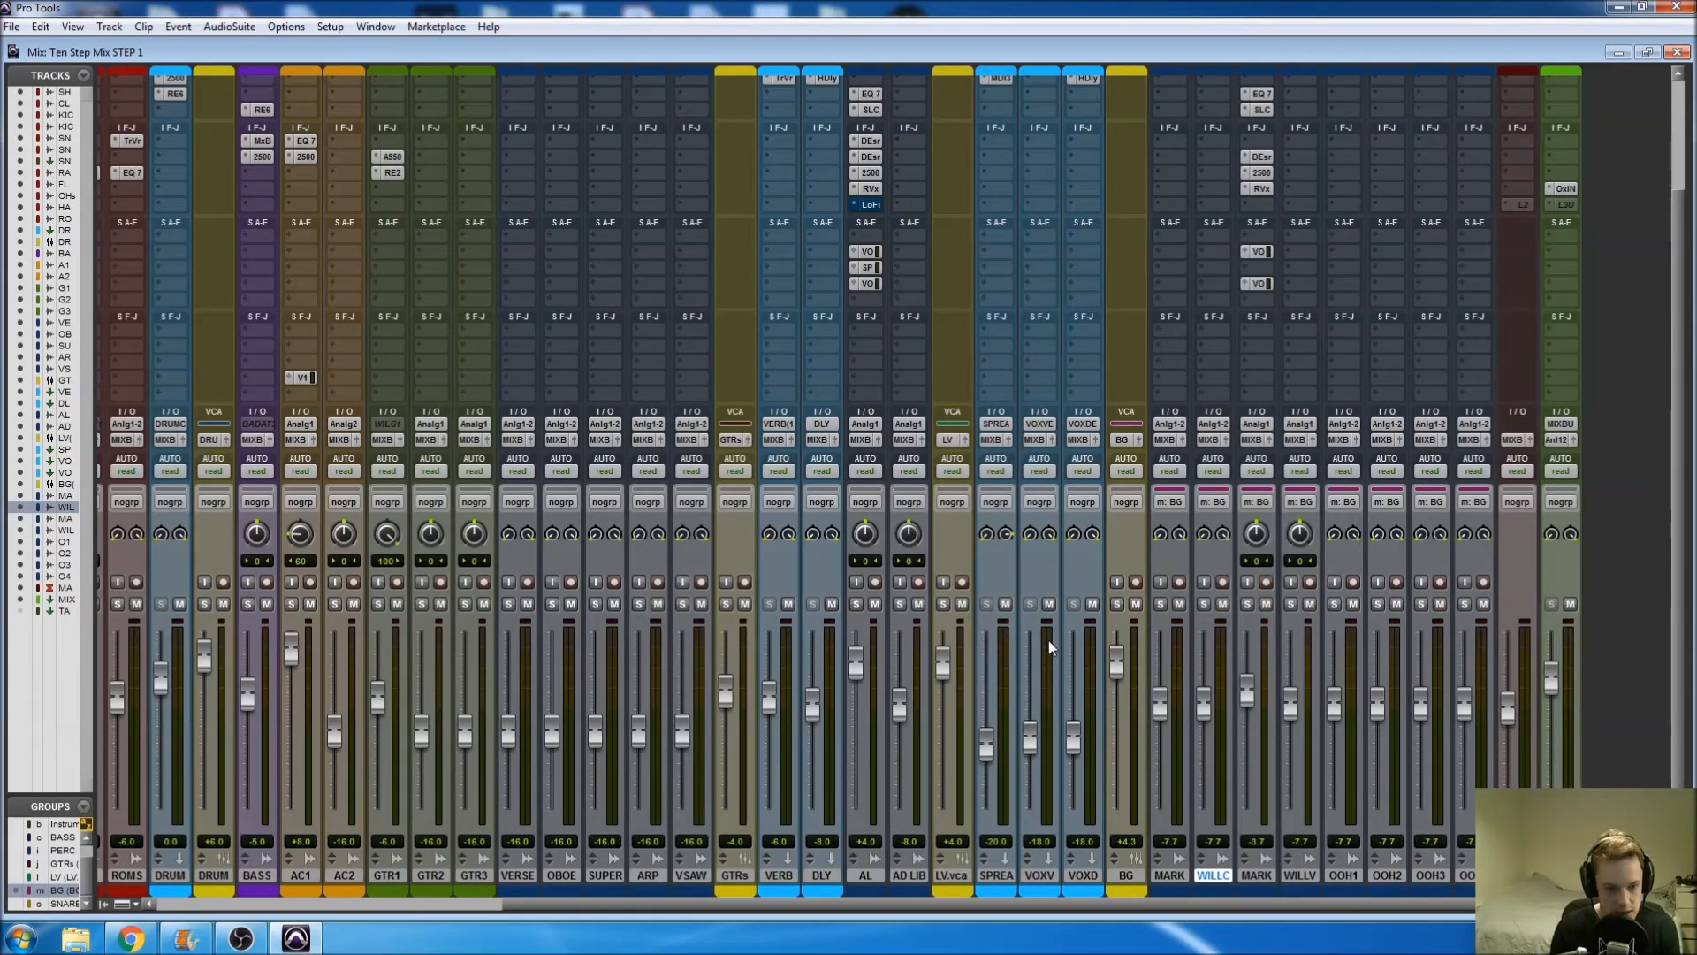
pyautogui.click(962, 604)
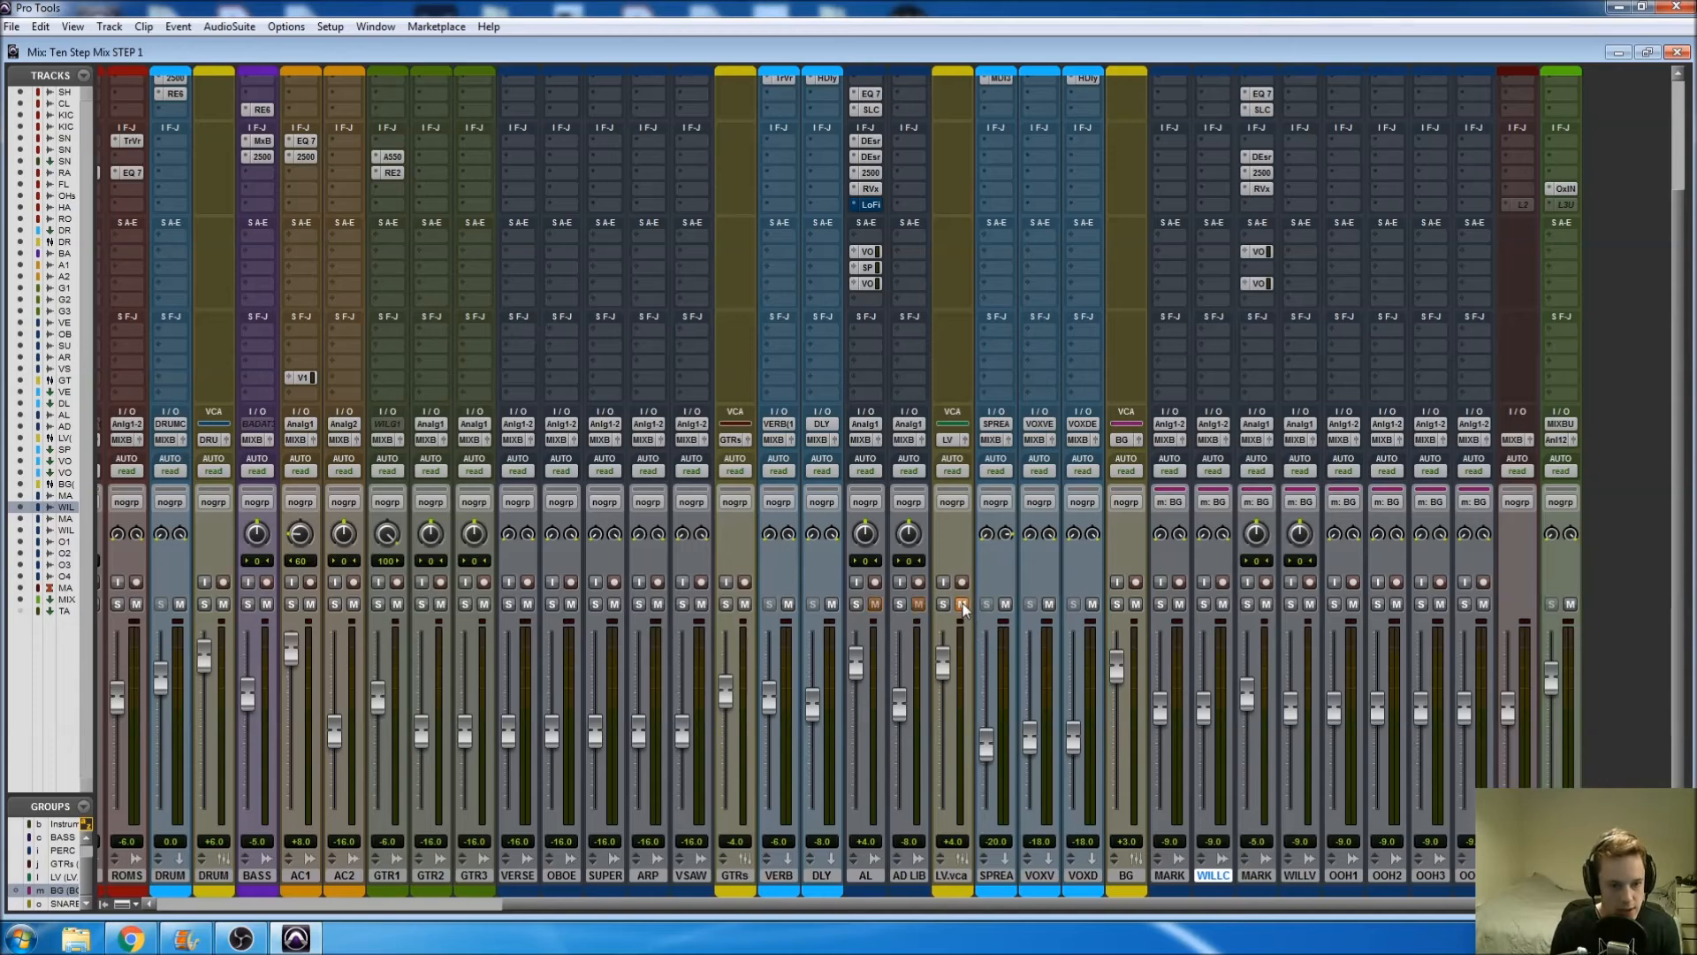
pyautogui.click(961, 604)
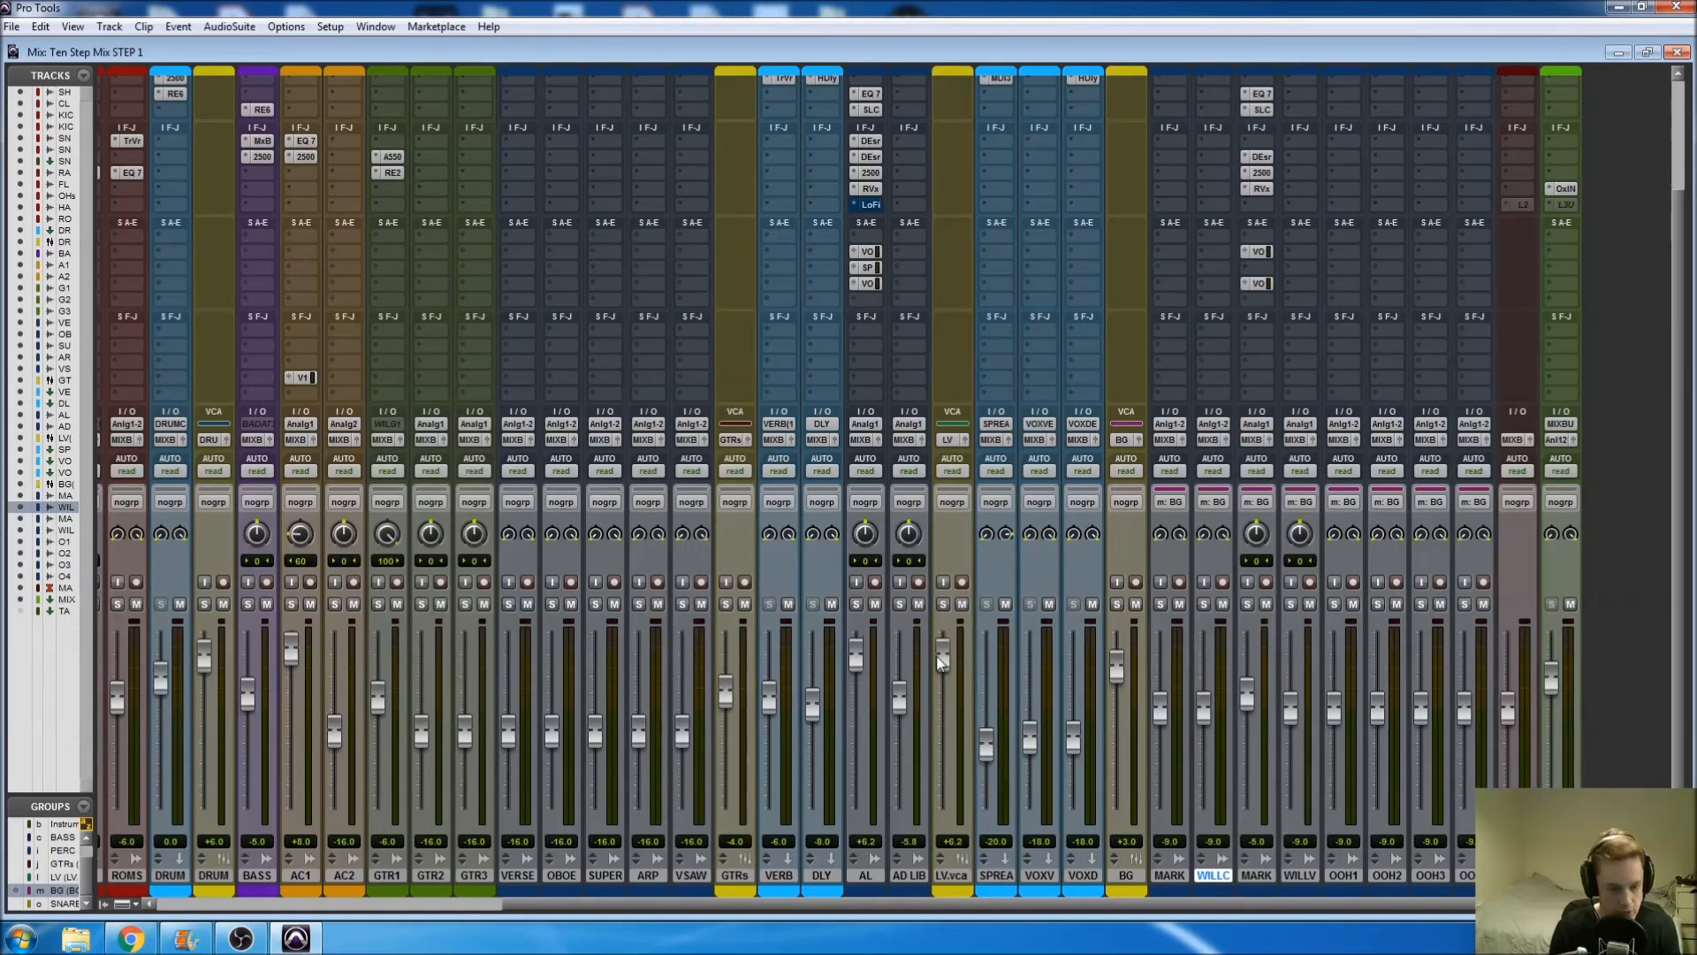
# Step: Copy AC1's EQ 7 and 2500 inserts to AC2 and raise the AC2 fader to +7.9 dB
pyautogui.hscroll(-5, 1042, 584)
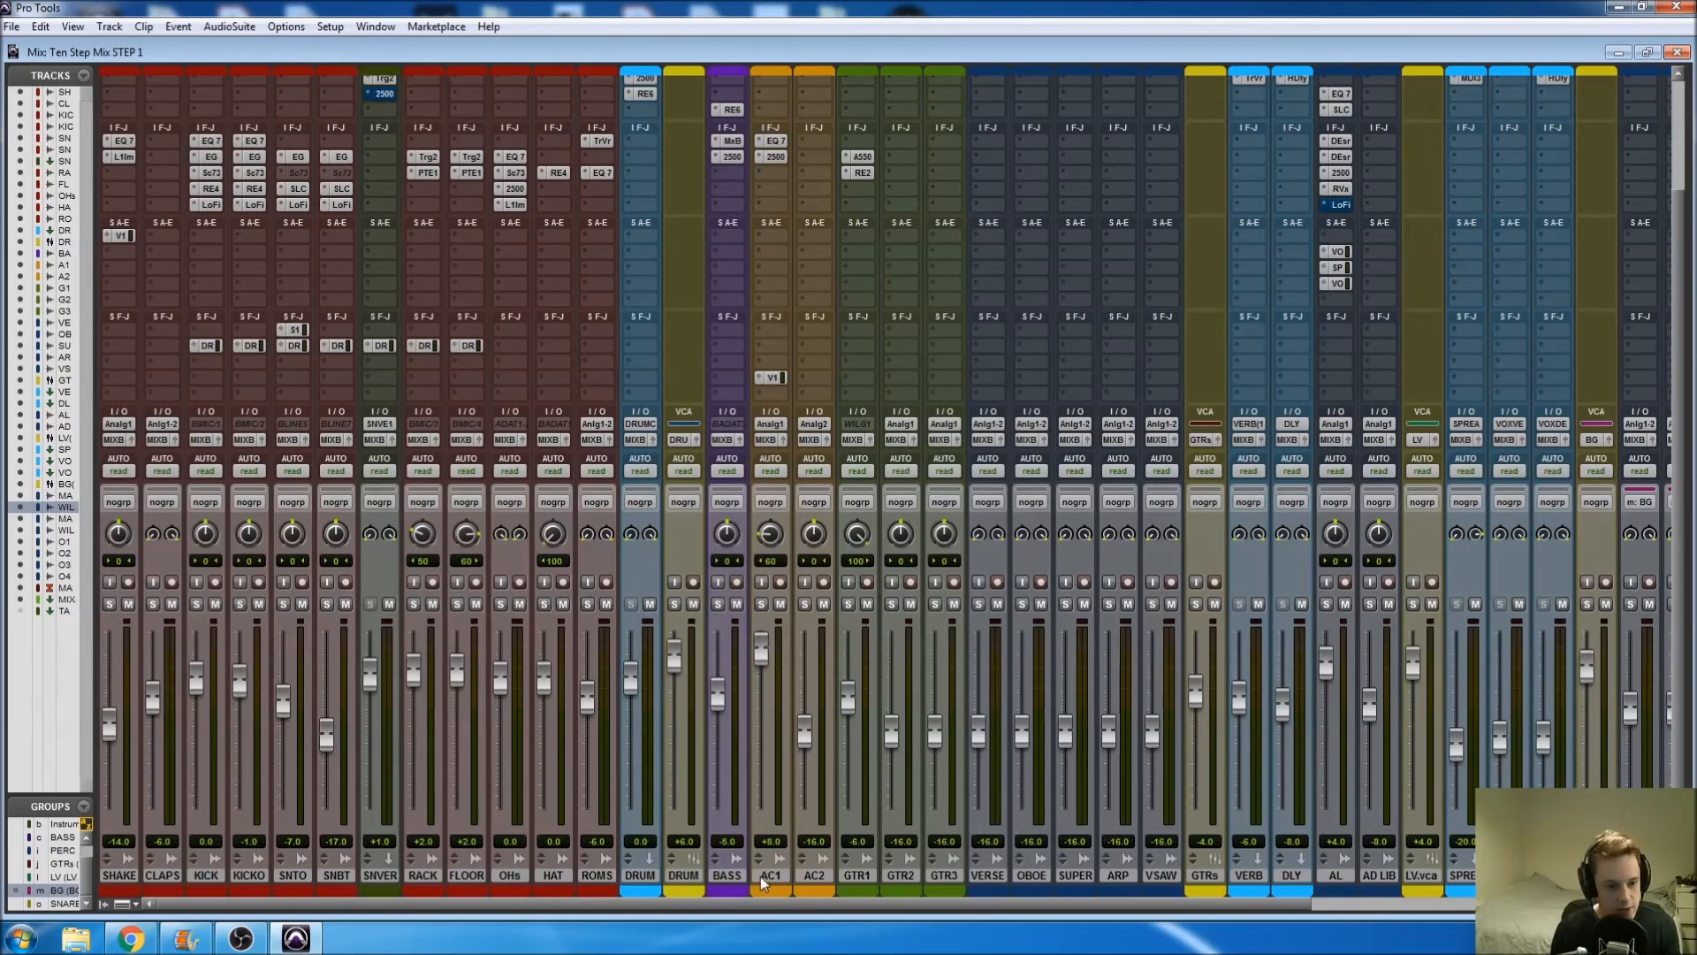
pyautogui.click(765, 875)
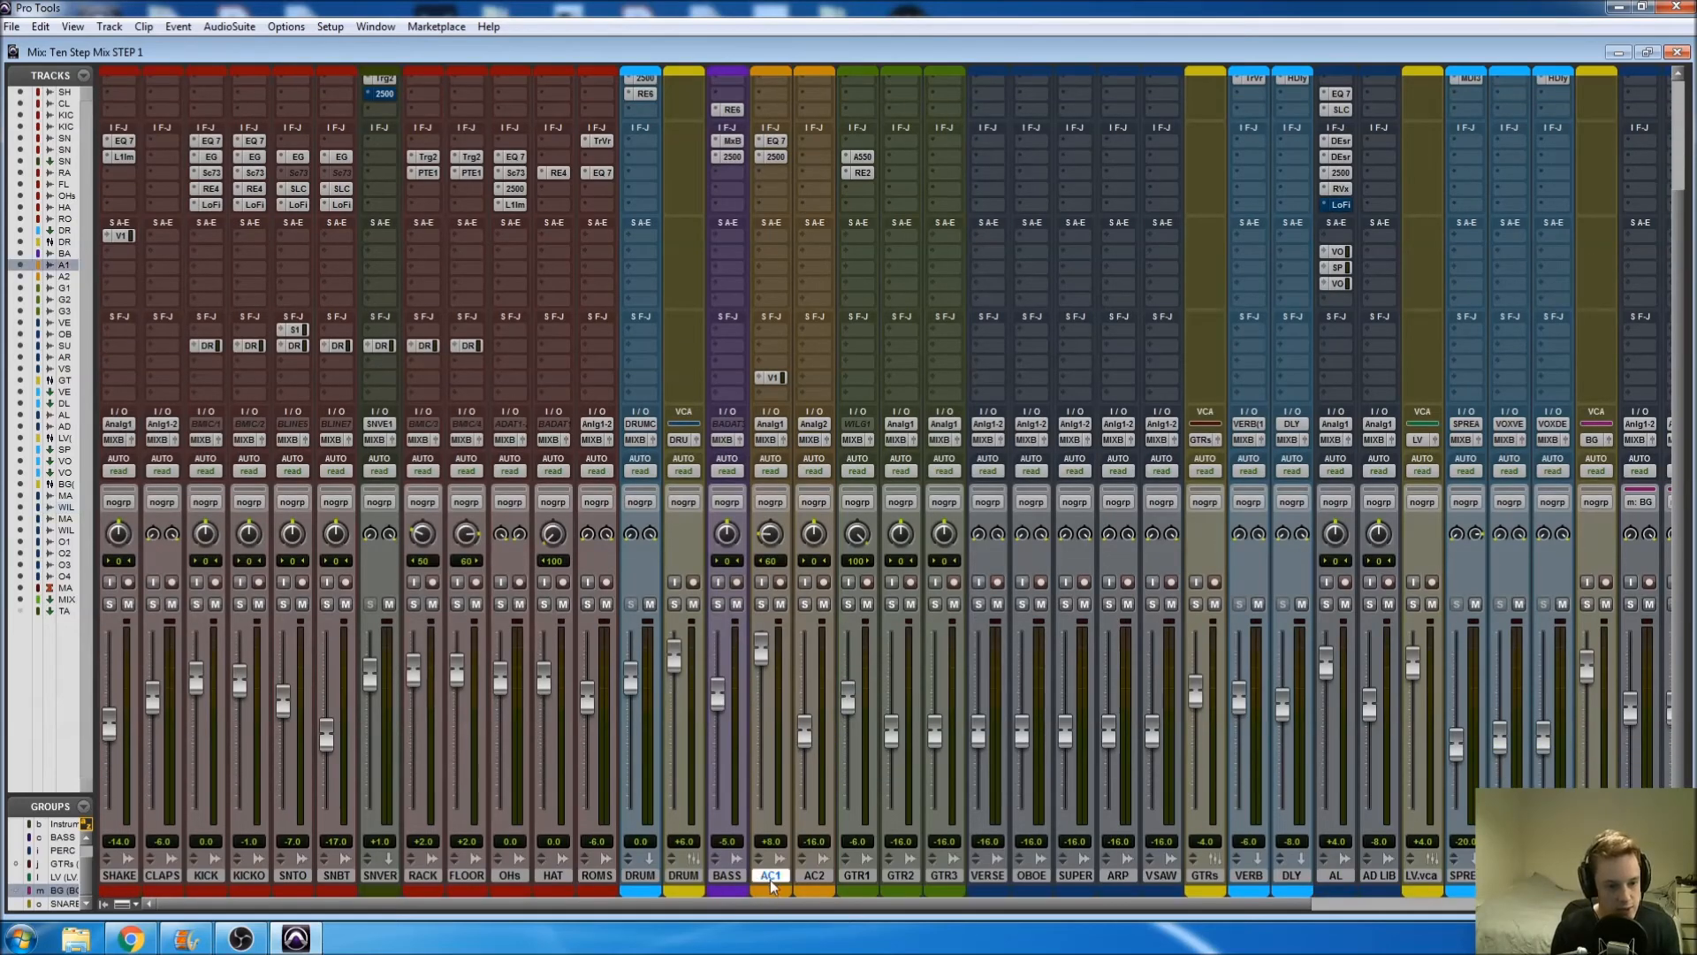
pyautogui.scroll(3, 767, 398)
pyautogui.scroll(-3, 773, 389)
pyautogui.click(810, 876)
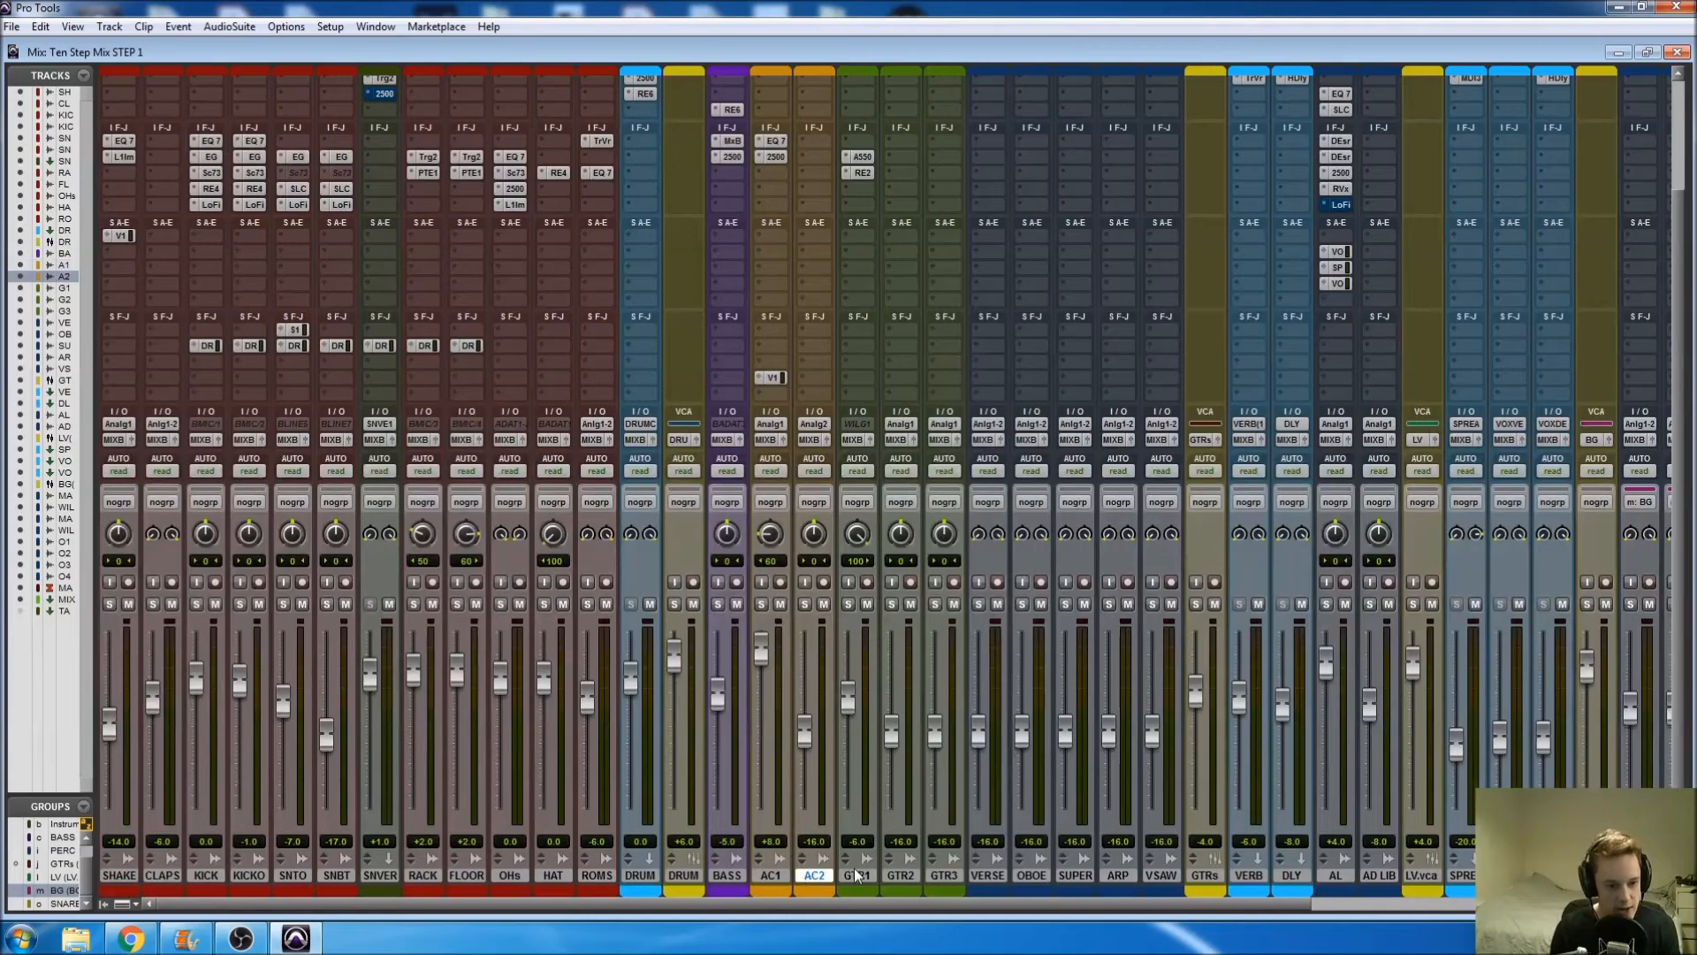
pyautogui.scroll(3, 836, 332)
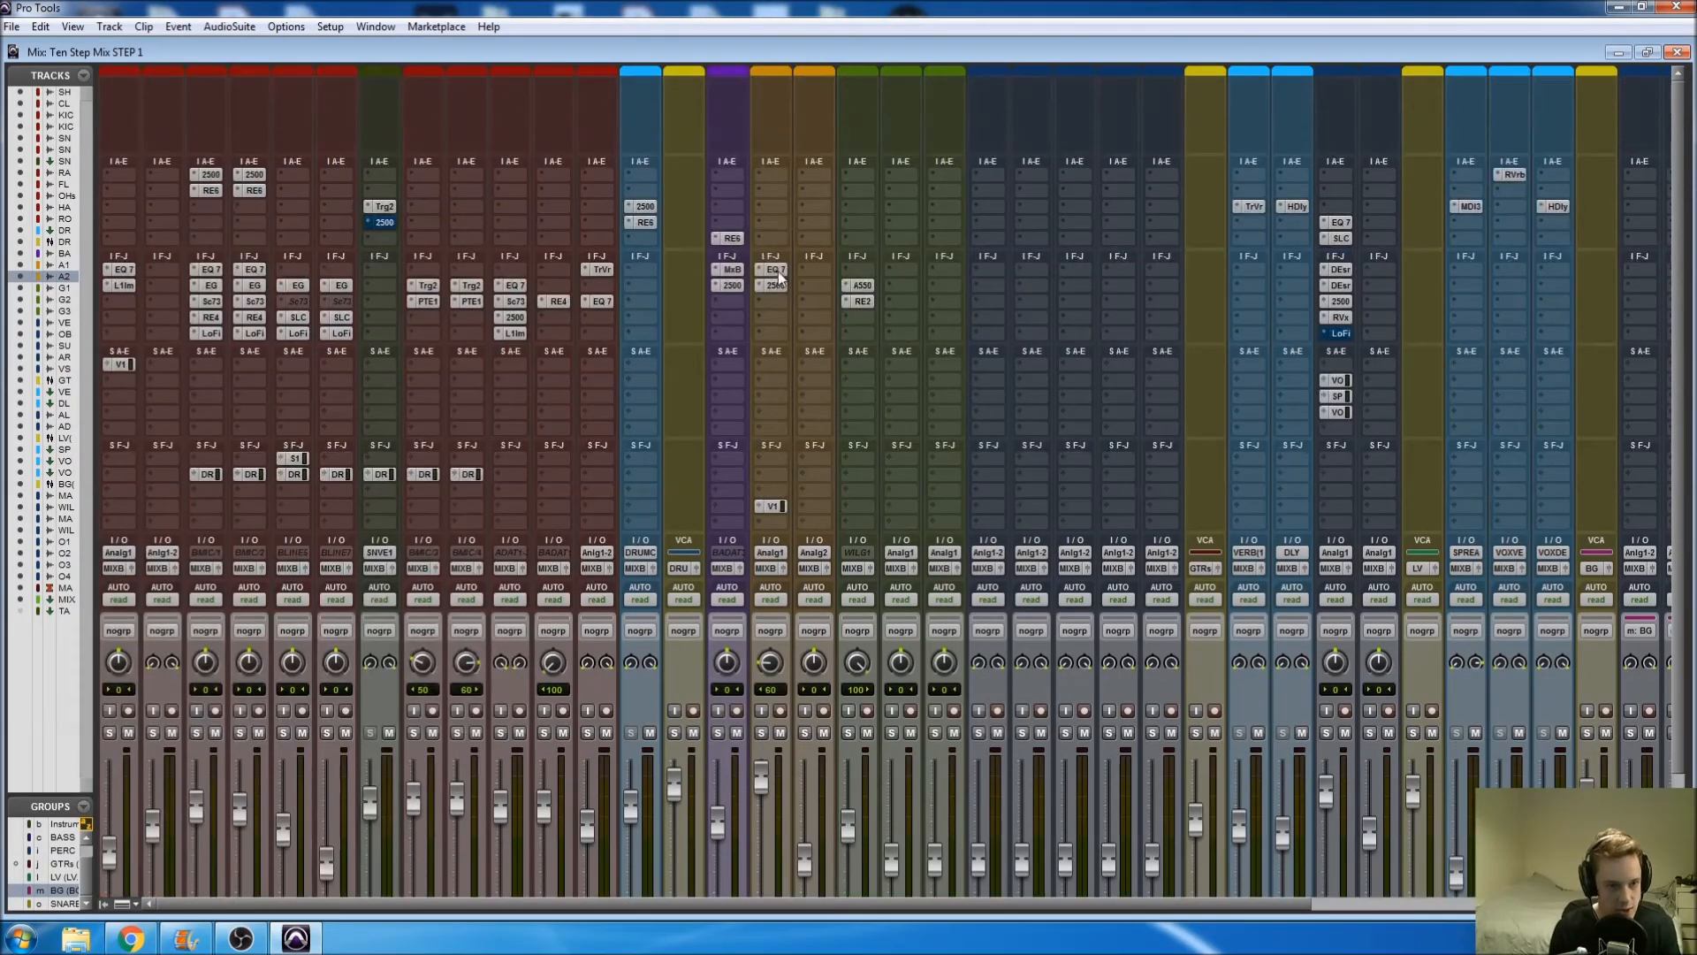
pyautogui.moveTo(804, 269); pyautogui.dragTo(816, 285)
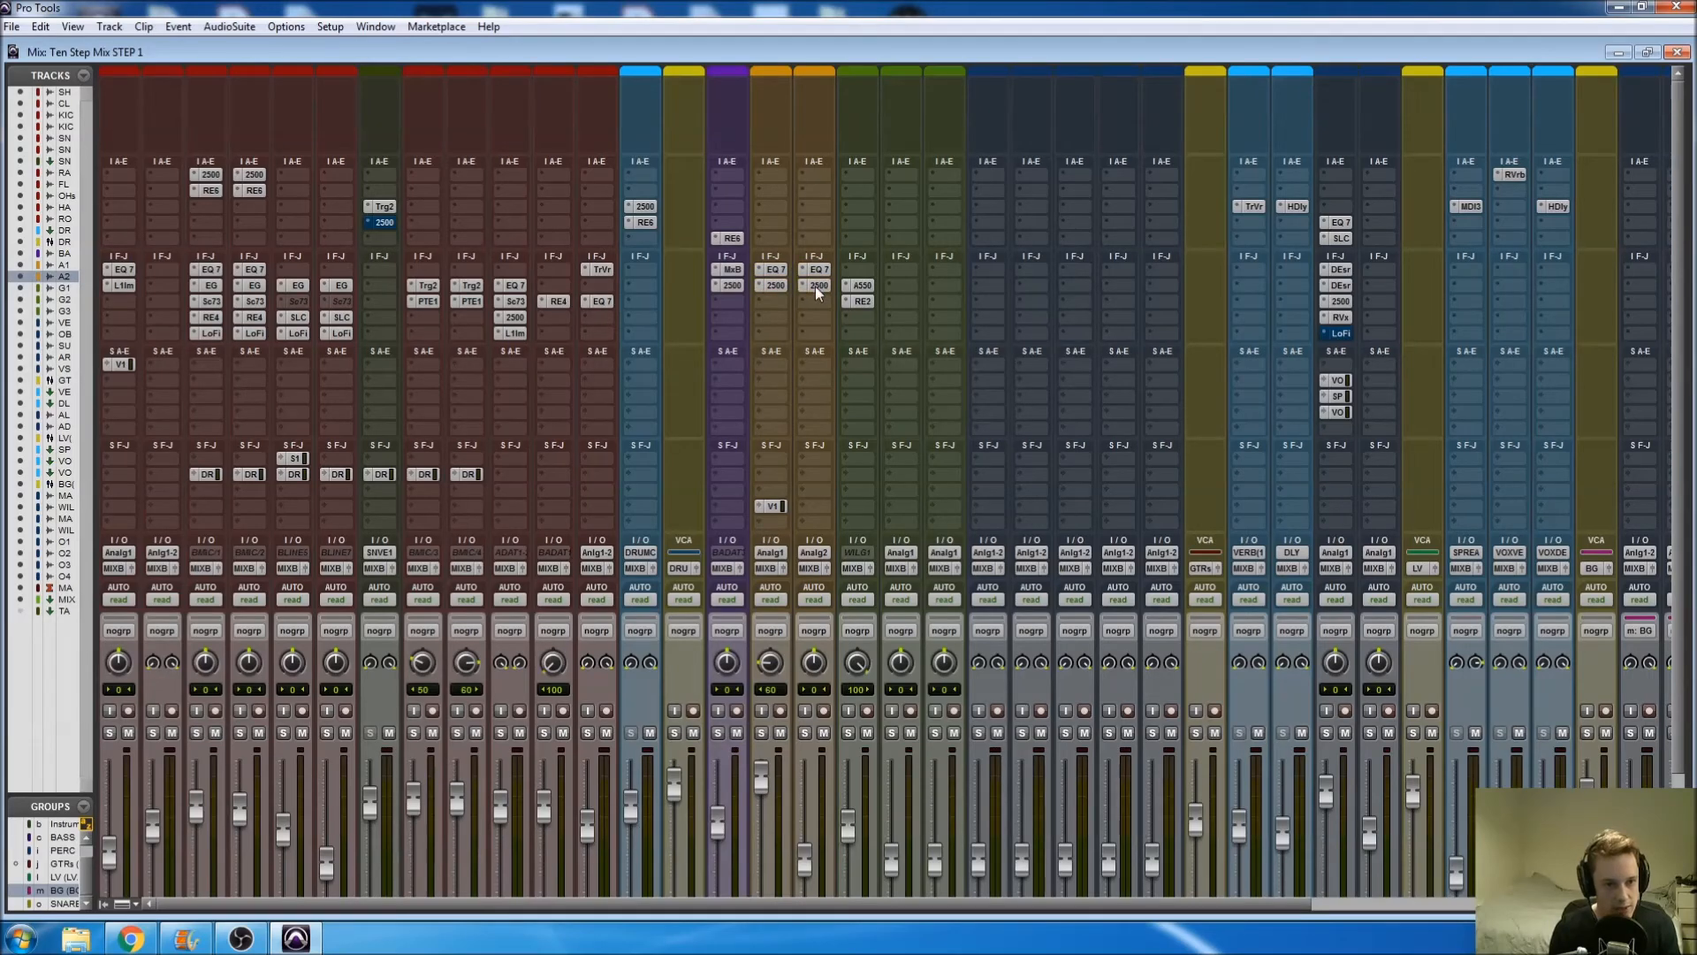
pyautogui.scroll(-3, 813, 401)
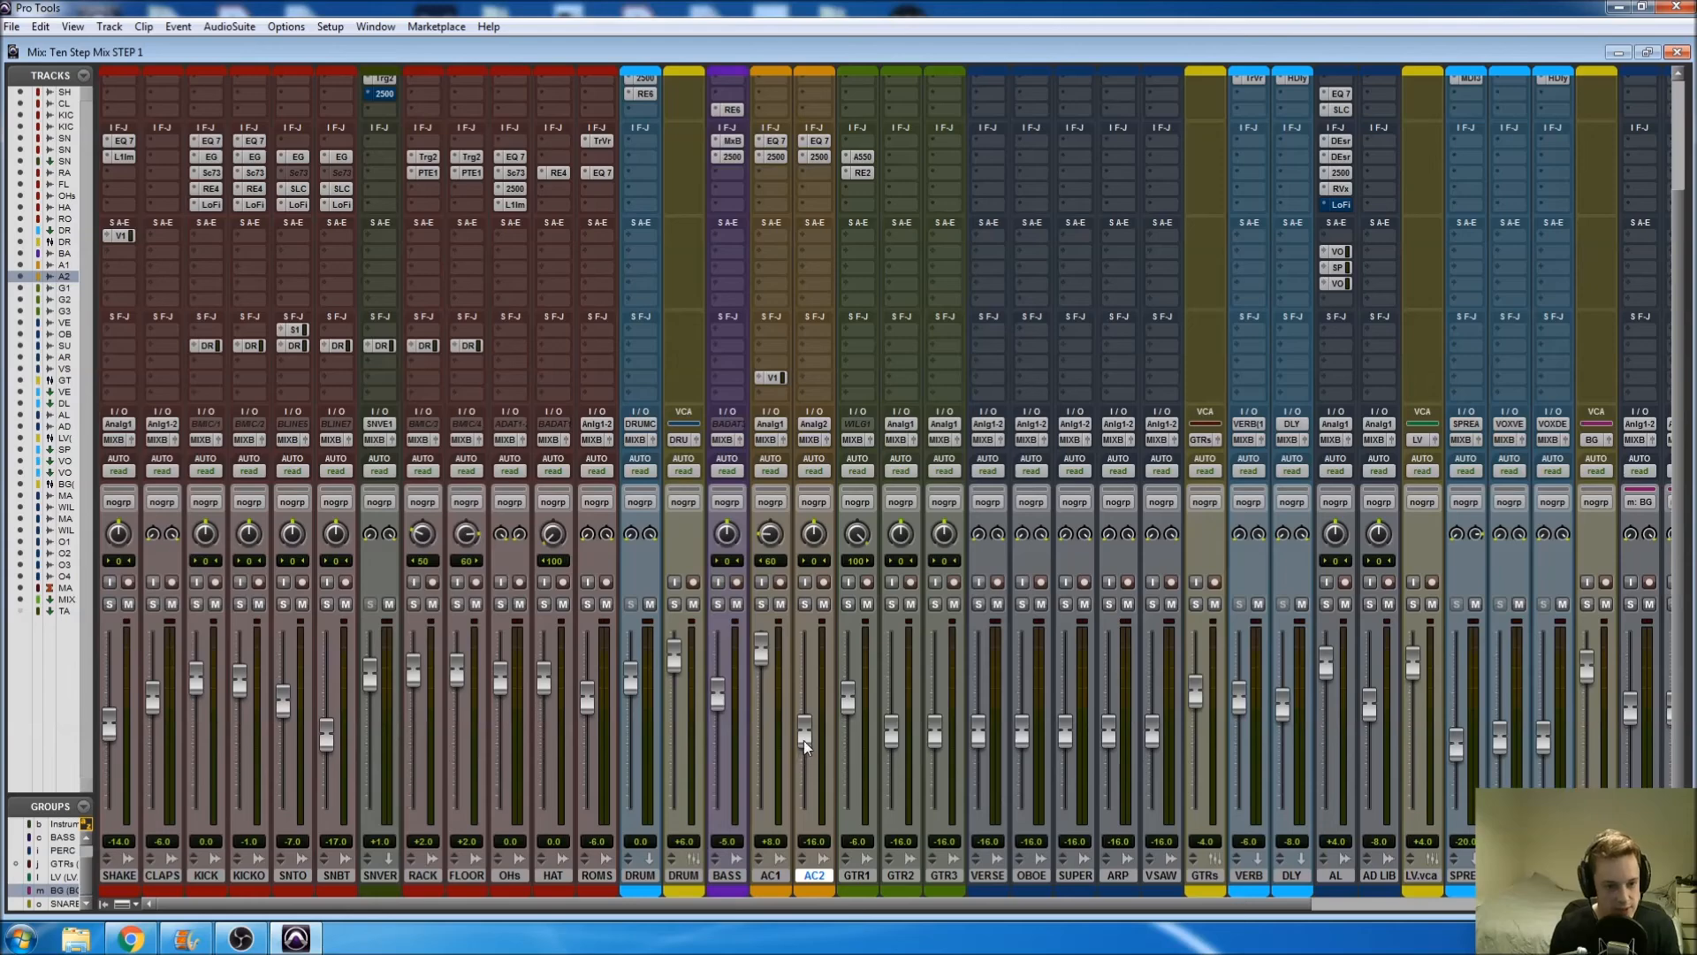
pyautogui.moveTo(801, 730); pyautogui.dragTo(795, 654)
# Step: Copy GTR1's A550 and RE2 inserts to GTR2 and GTR3, and raise their faders to about -5.9 and -5.4 dB
pyautogui.scroll(3, 874, 671)
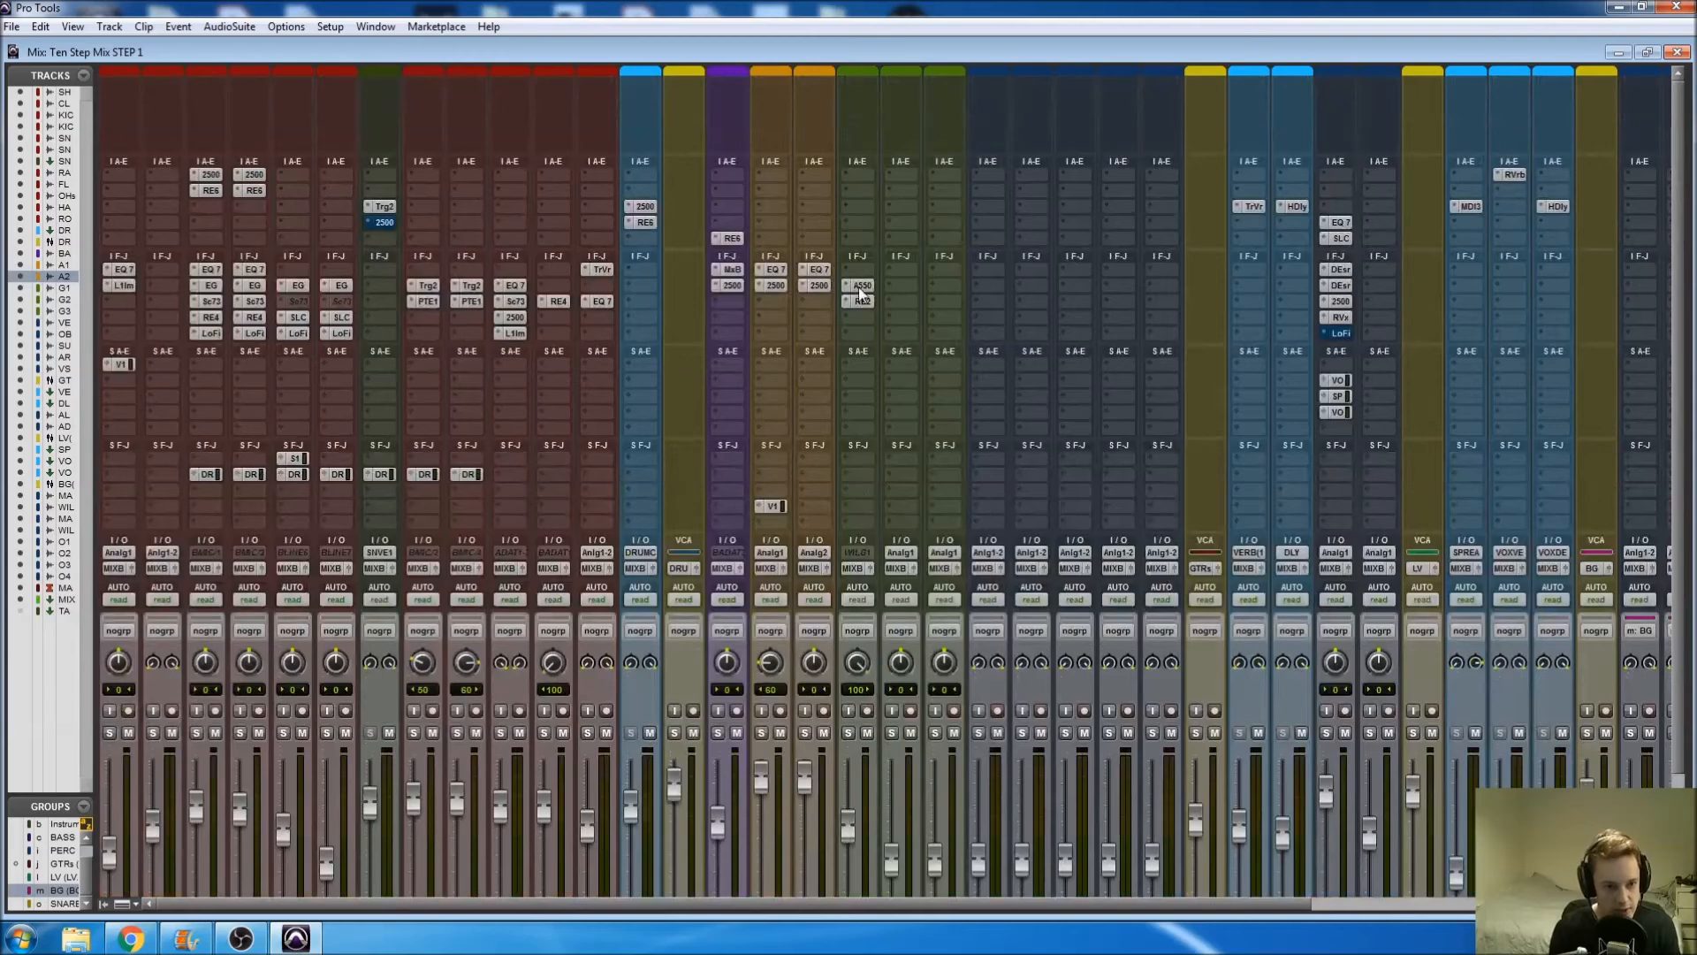
pyautogui.moveTo(861, 292); pyautogui.dragTo(910, 306)
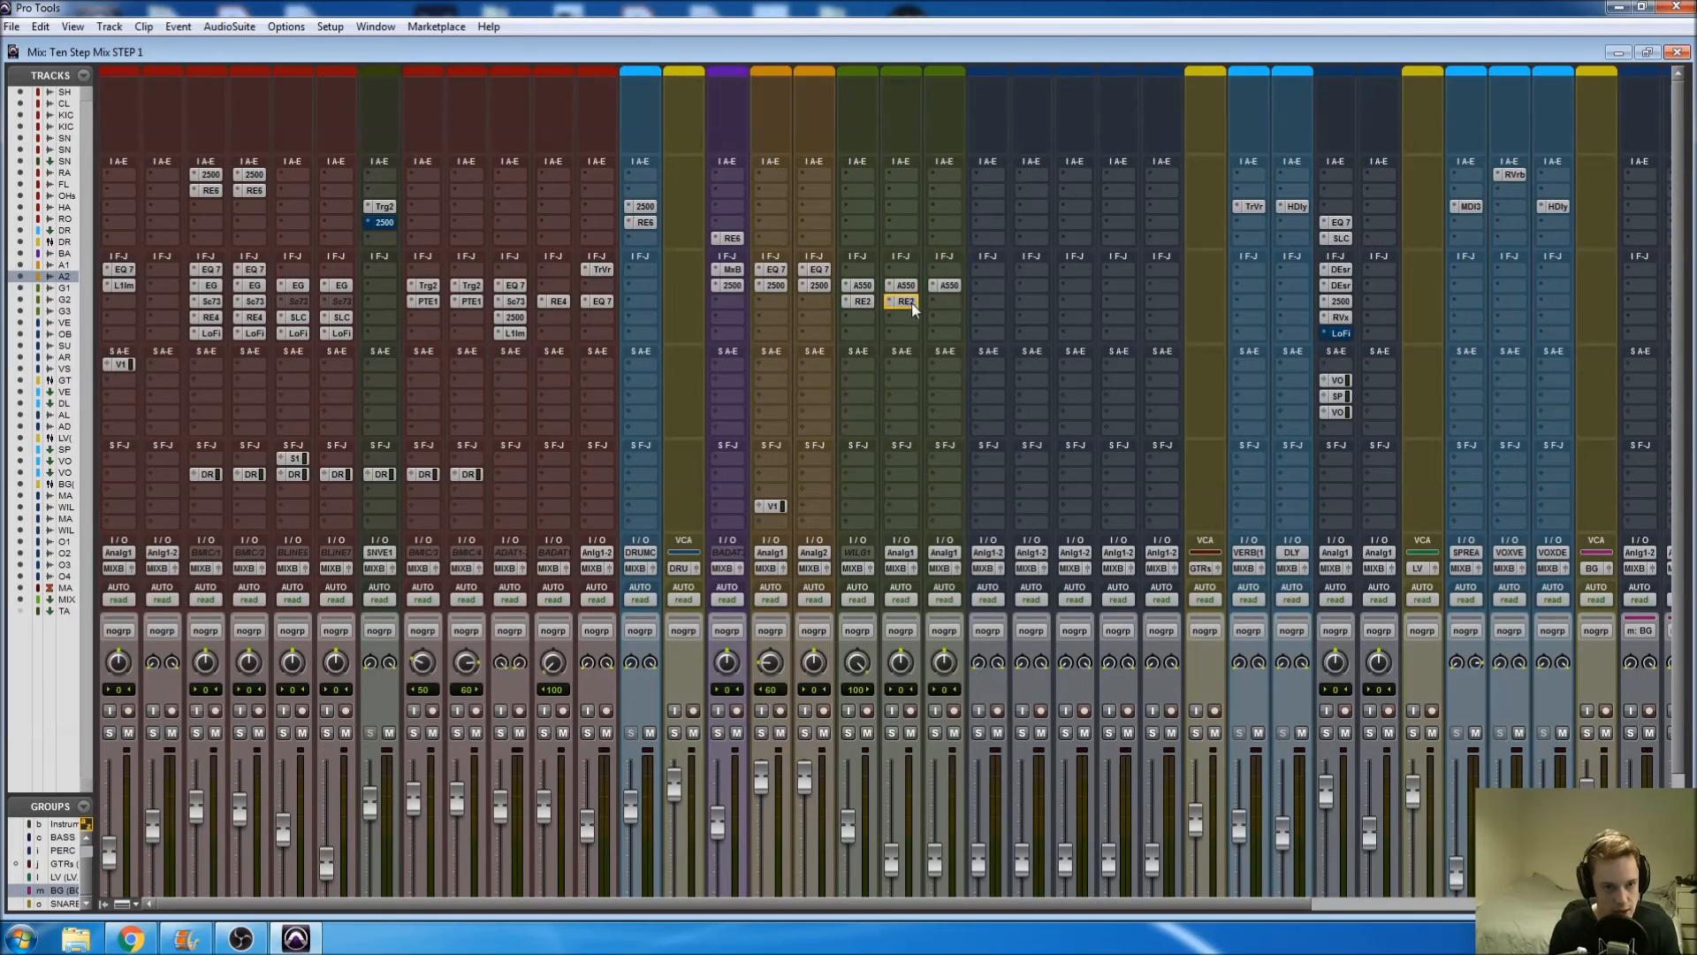
pyautogui.scroll(-3, 931, 354)
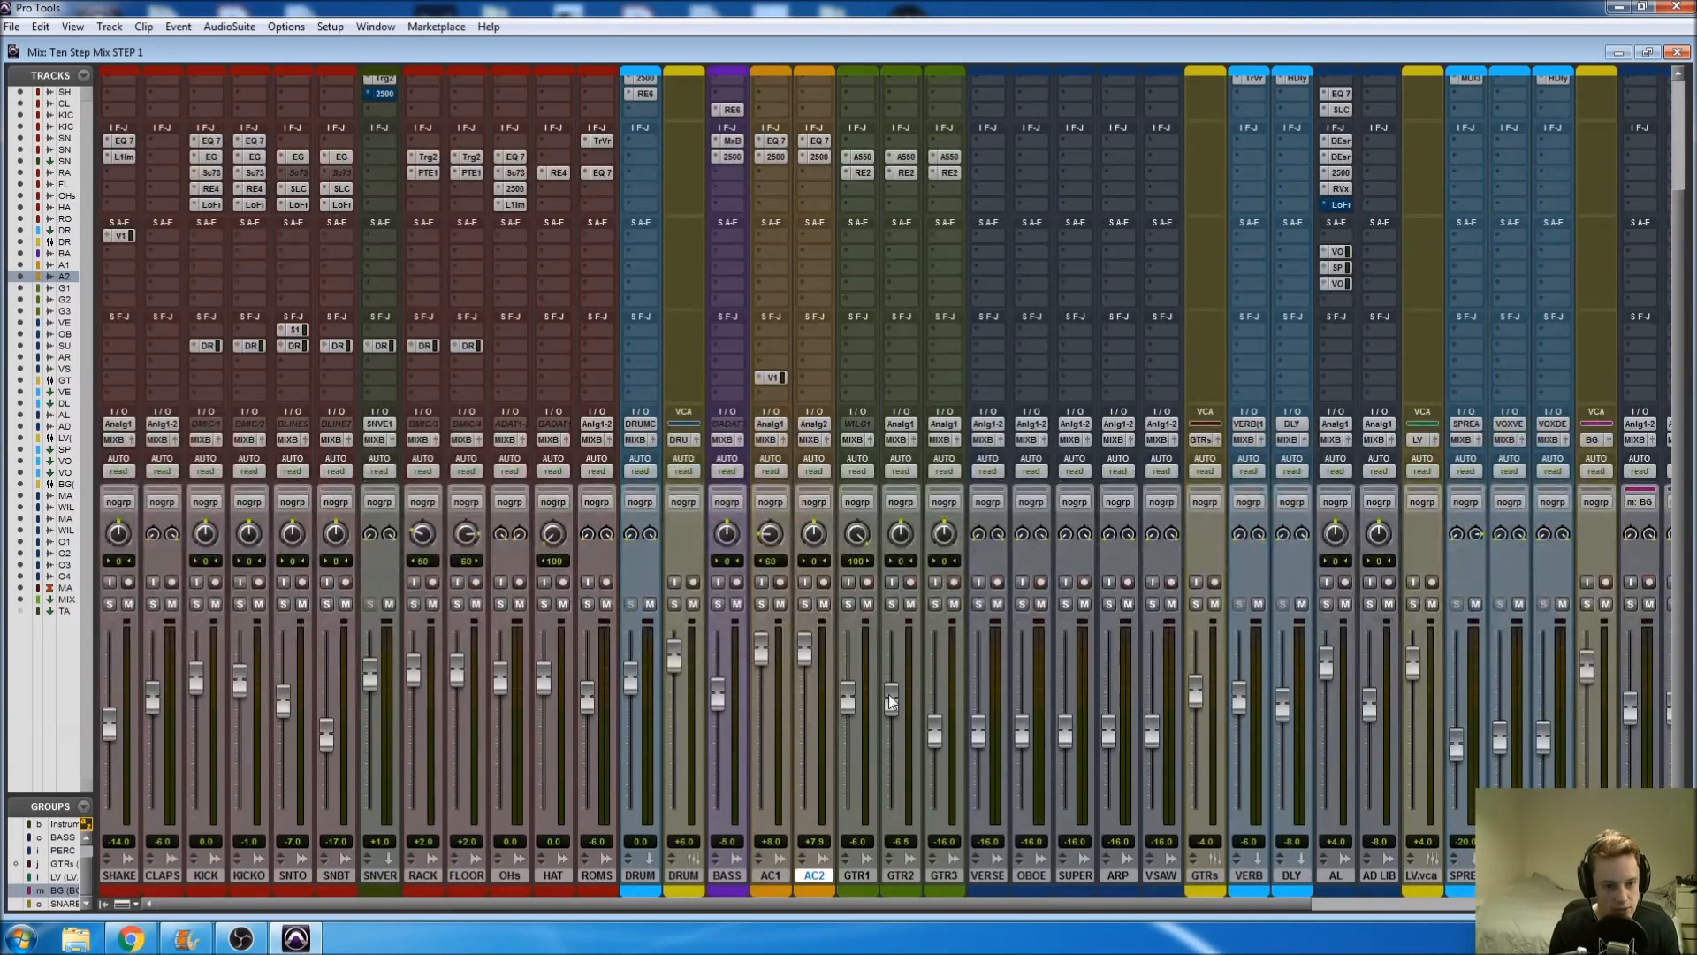
pyautogui.moveTo(935, 730); pyautogui.dragTo(934, 698)
# Step: Copy all of AL's inserts, from EQ 7 to LoFi, and its two VO sends and SP send to AD LIB
pyautogui.hscroll(5, 945, 552)
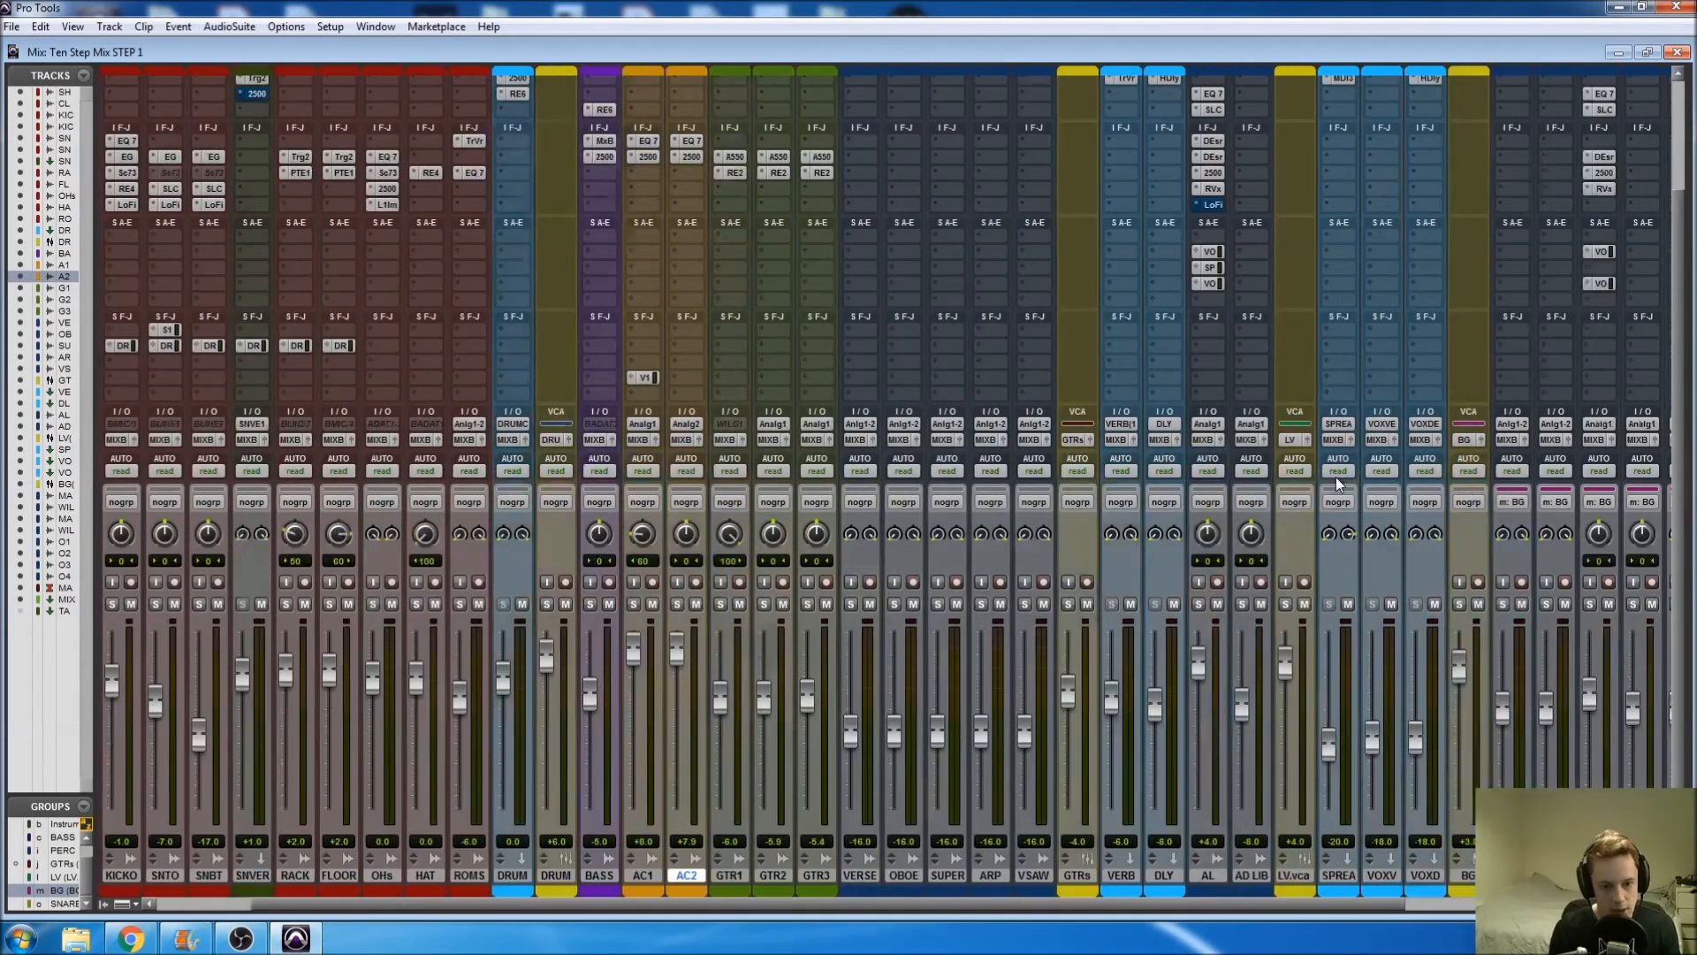
pyautogui.scroll(3, 946, 552)
pyautogui.moveTo(958, 223); pyautogui.dragTo(976, 224)
pyautogui.moveTo(958, 239); pyautogui.dragTo(995, 380)
pyautogui.moveTo(957, 396); pyautogui.dragTo(995, 412)
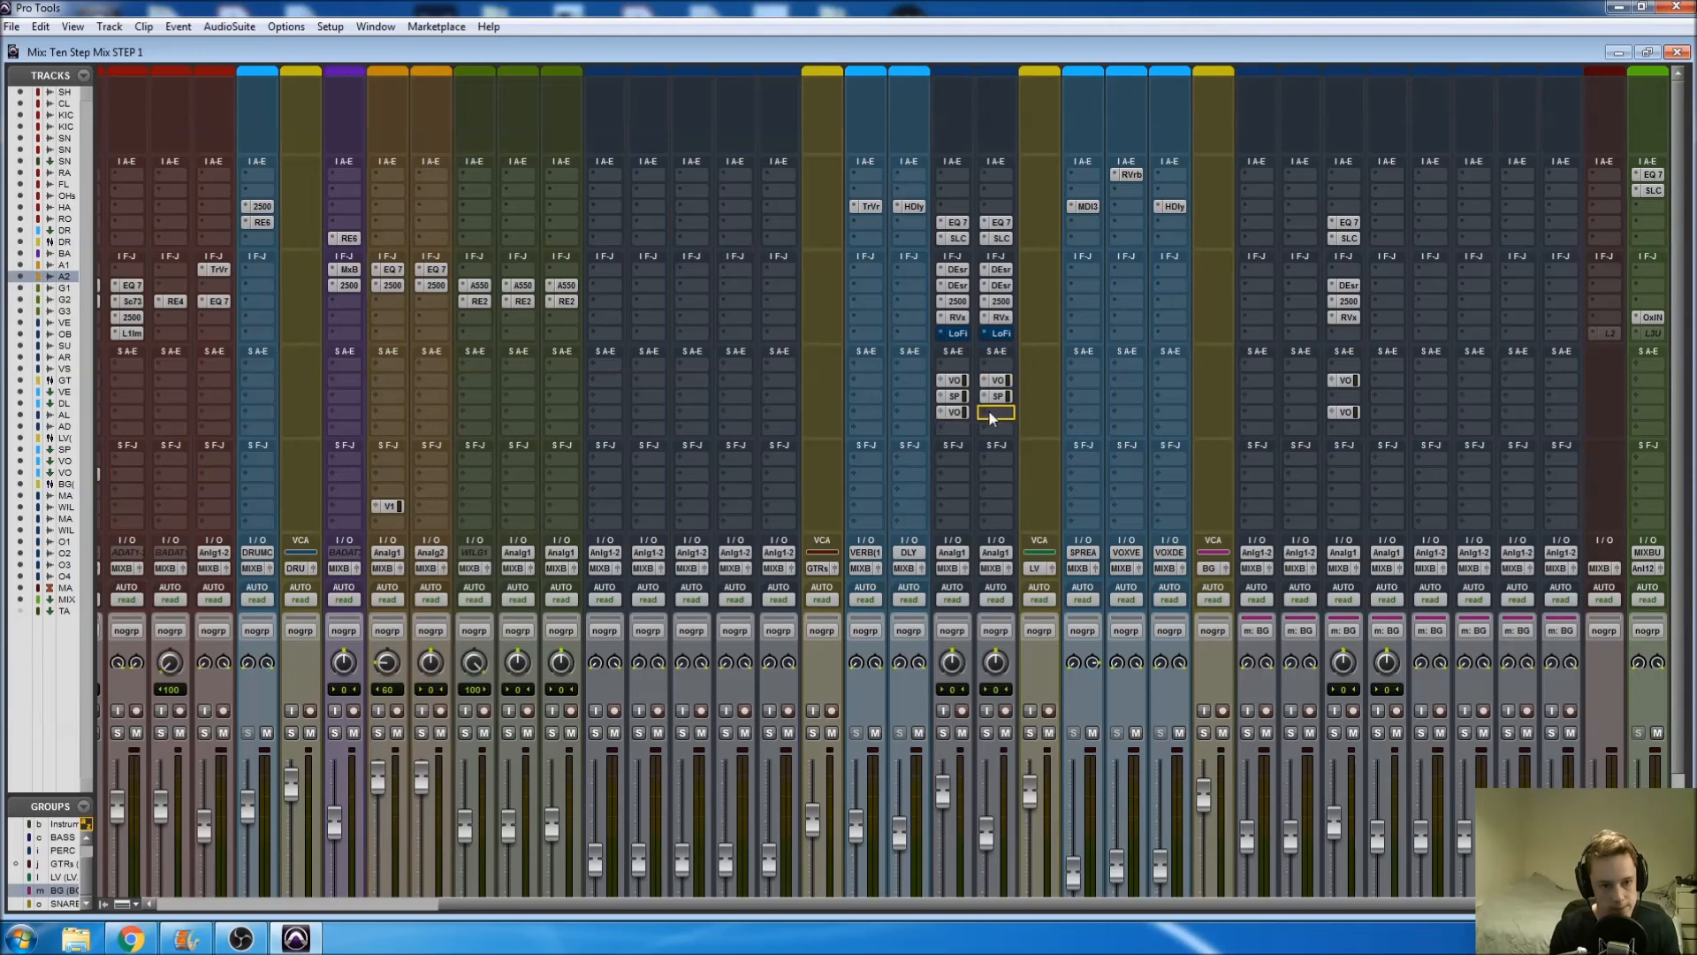
pyautogui.scroll(-3, 1046, 537)
# Step: Copy the EQ 7, SLC, DEsr, 2500 and RVx inserts from the third background vocal track to the first two
pyautogui.scroll(3, 1160, 726)
pyautogui.moveTo(1273, 228)
pyautogui.mouseDown()
pyautogui.moveTo(1306, 247)
pyautogui.moveTo(1262, 239)
pyautogui.mouseUp()
pyautogui.moveTo(1345, 285); pyautogui.dragTo(1303, 288)
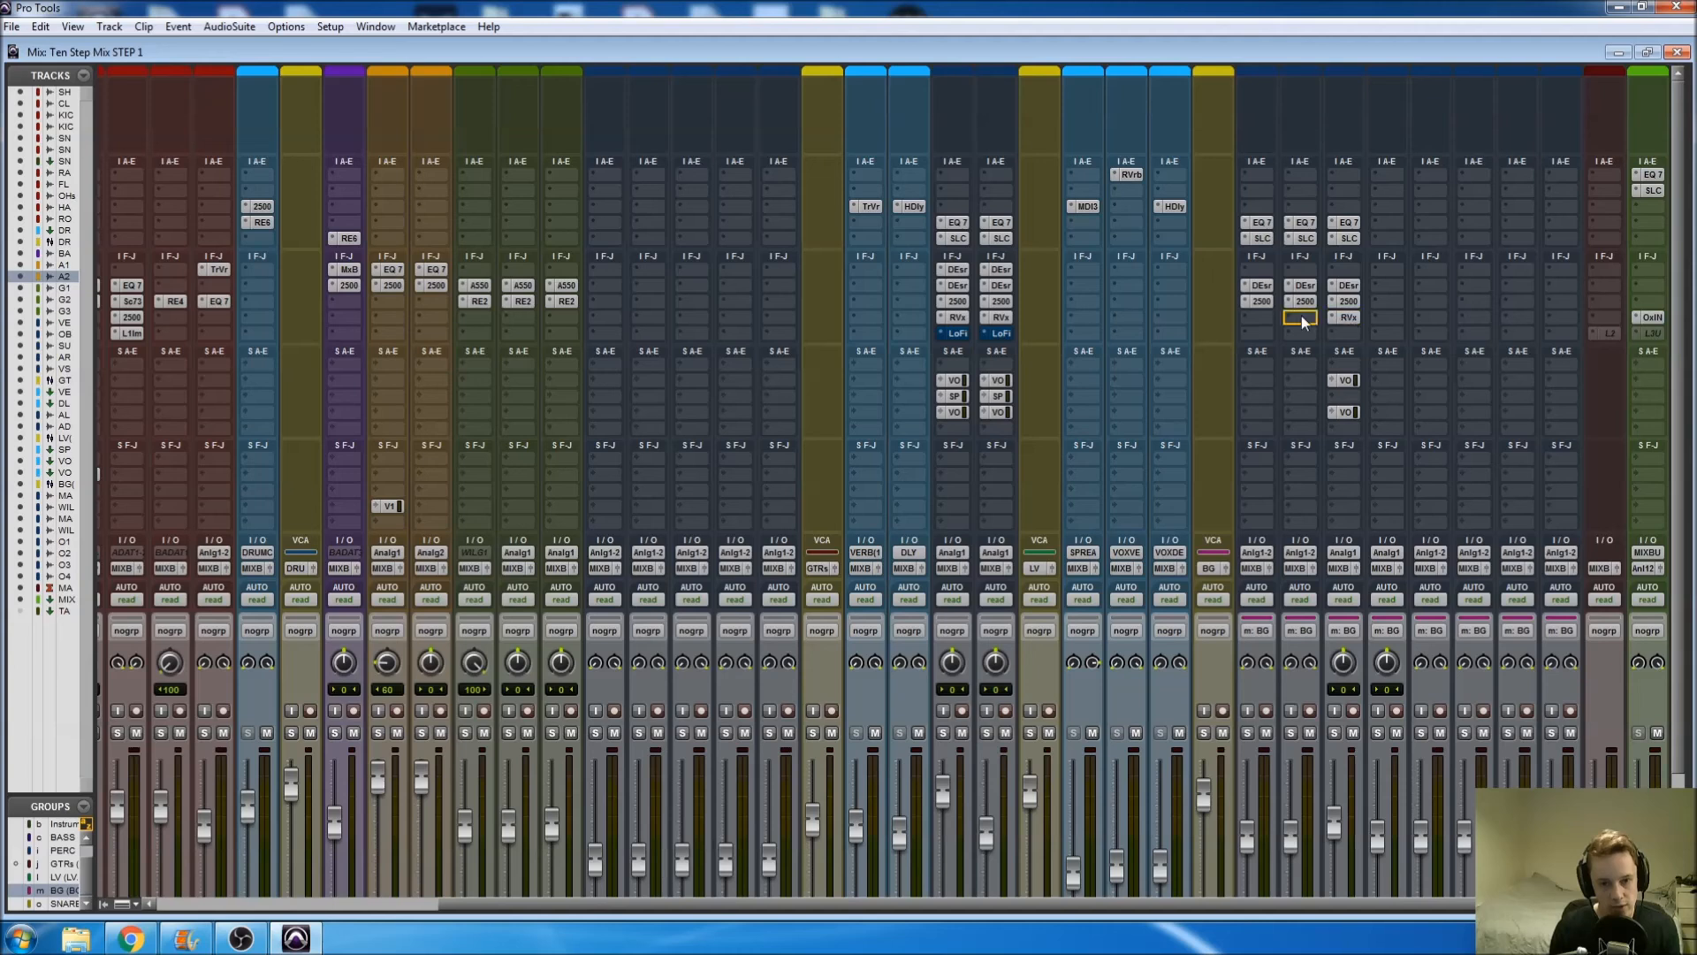
pyautogui.click(1247, 336)
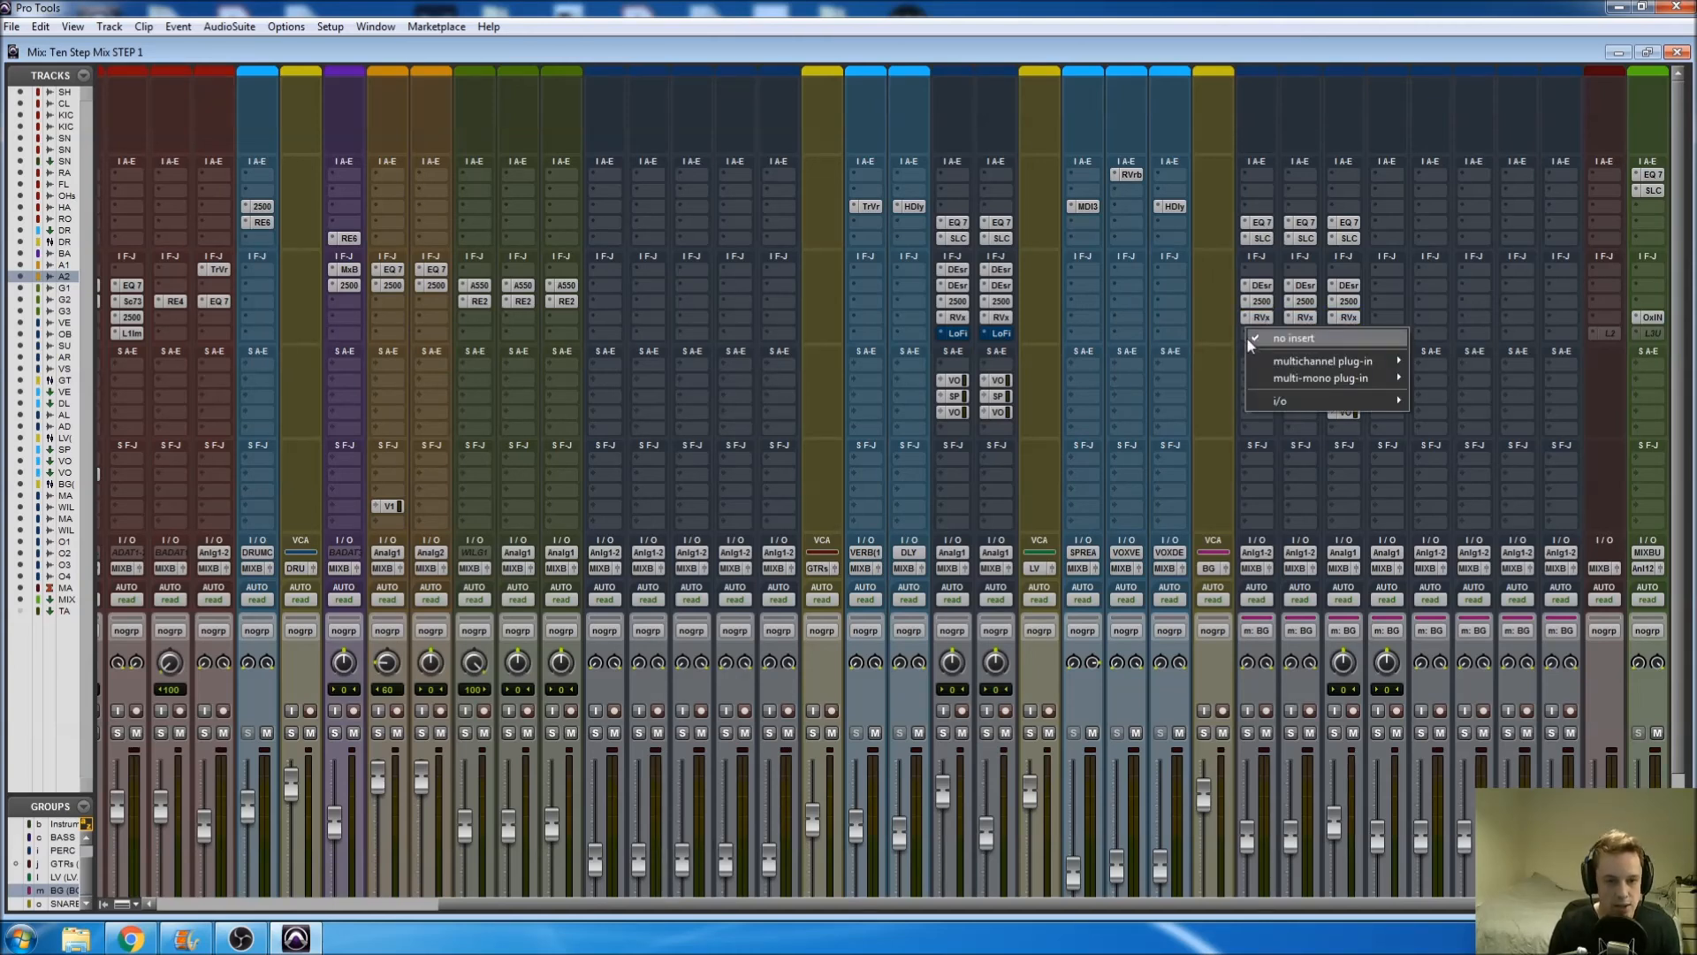
pyautogui.moveTo(1275, 363)
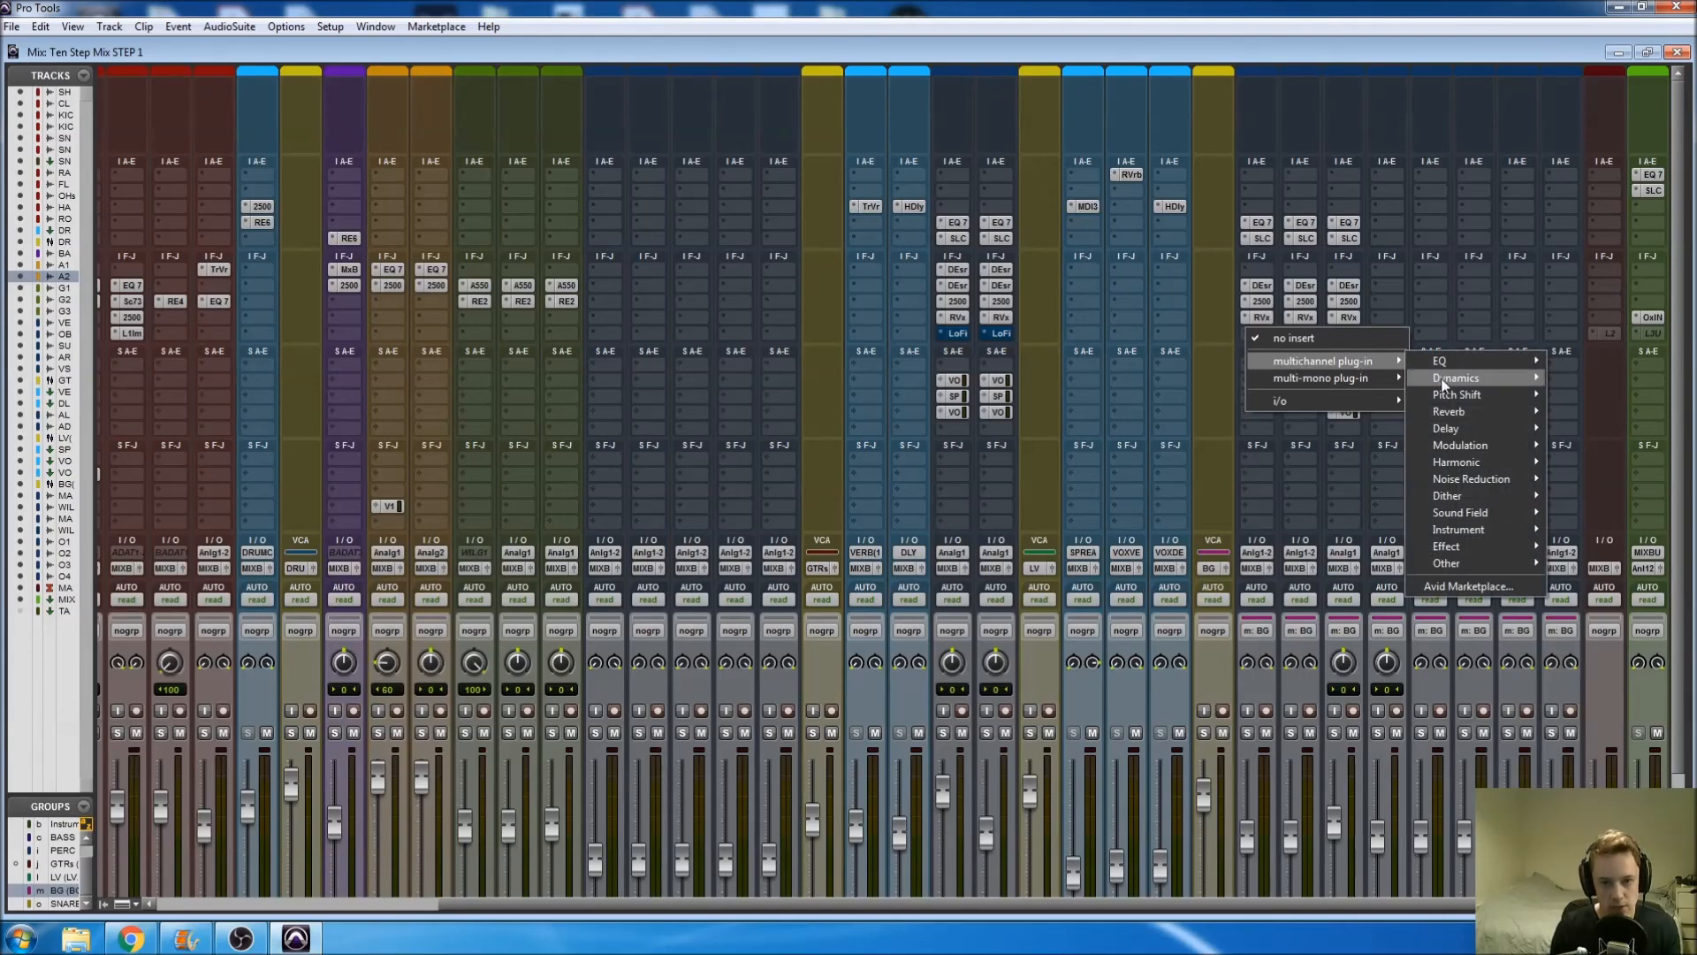
pyautogui.moveTo(1442, 383)
pyautogui.click(1408, 59)
# Step: Copy both VO sends from the third background vocal track to the first two background vocal tracks
pyautogui.scroll(-1, 1417, 331)
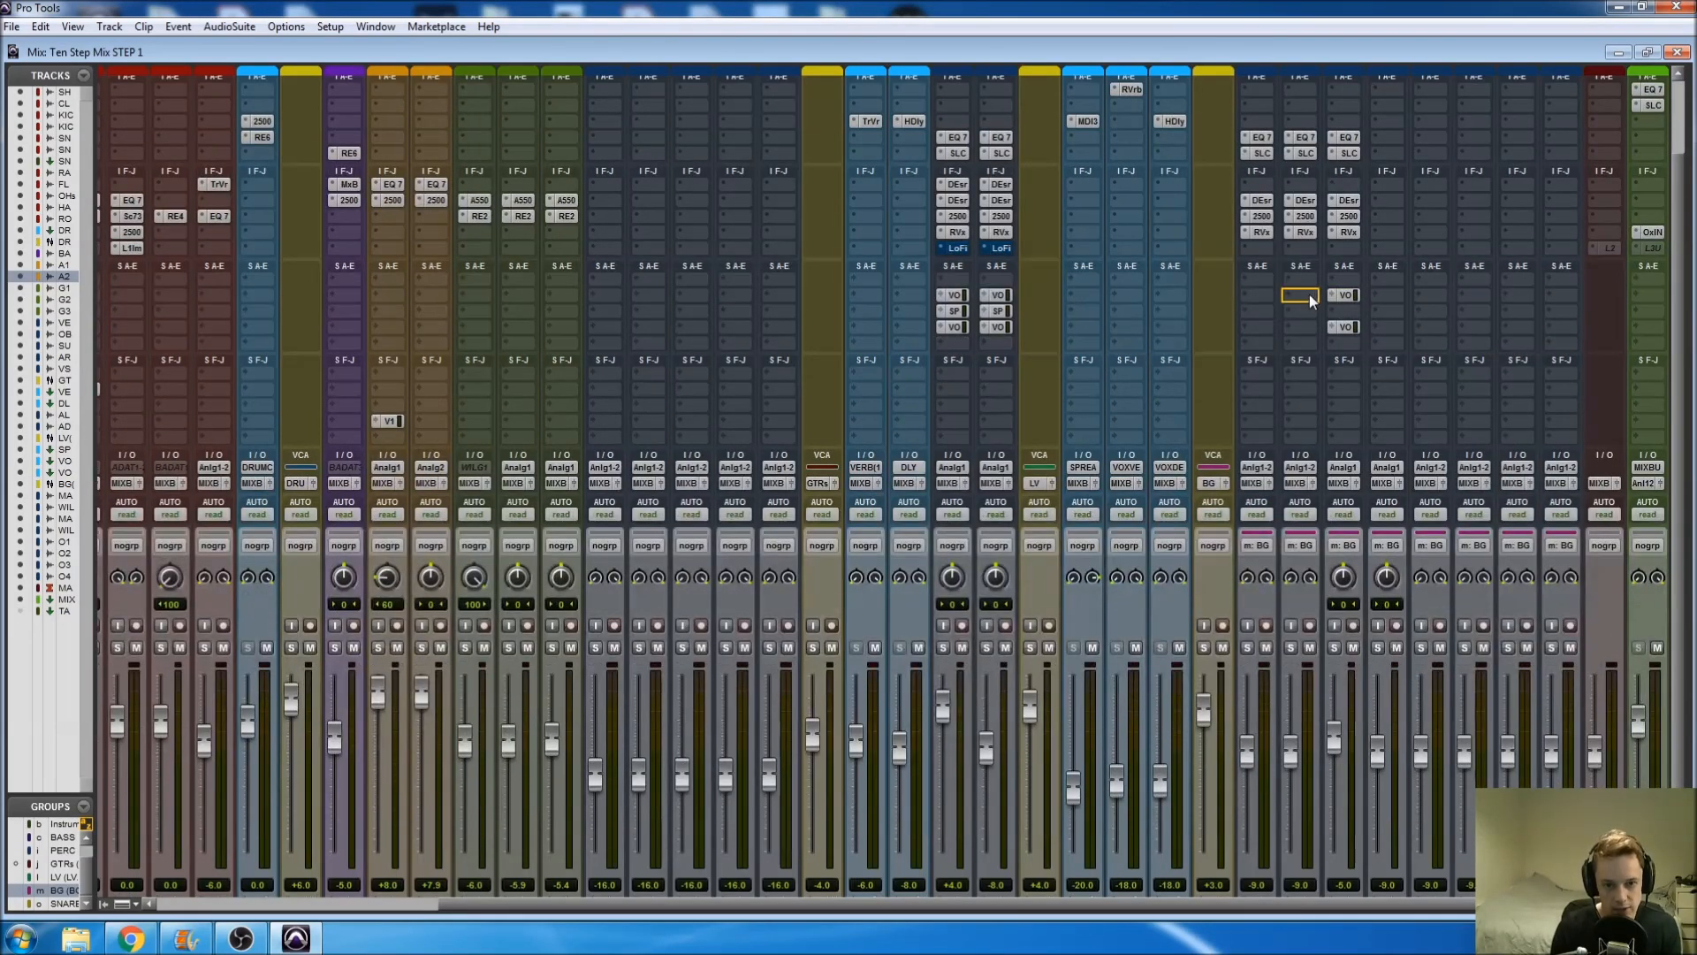
pyautogui.moveTo(1345, 327); pyautogui.dragTo(1262, 325)
pyautogui.scroll(-1, 1498, 382)
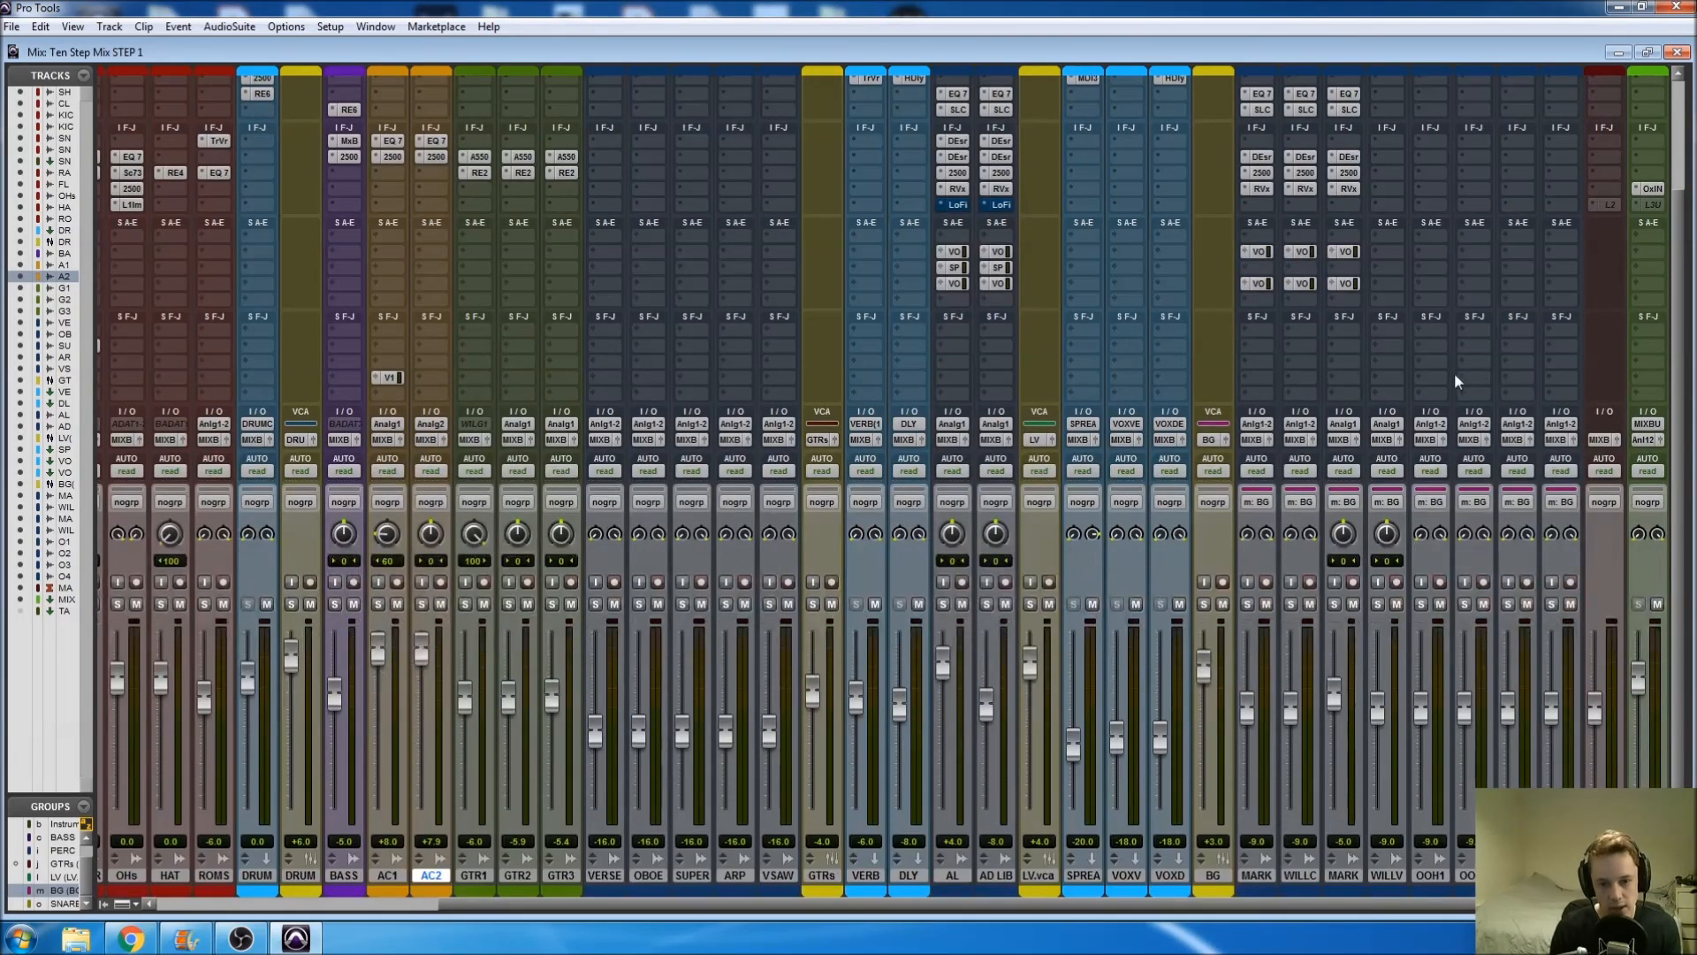
# Step: Copy the third background vocal track's EQ 7, SLC, DEsr, 2500 and RVx inserts and both VO sends to the fourth
pyautogui.scroll(3, 1464, 379)
pyautogui.moveTo(1347, 221); pyautogui.dragTo(1383, 226)
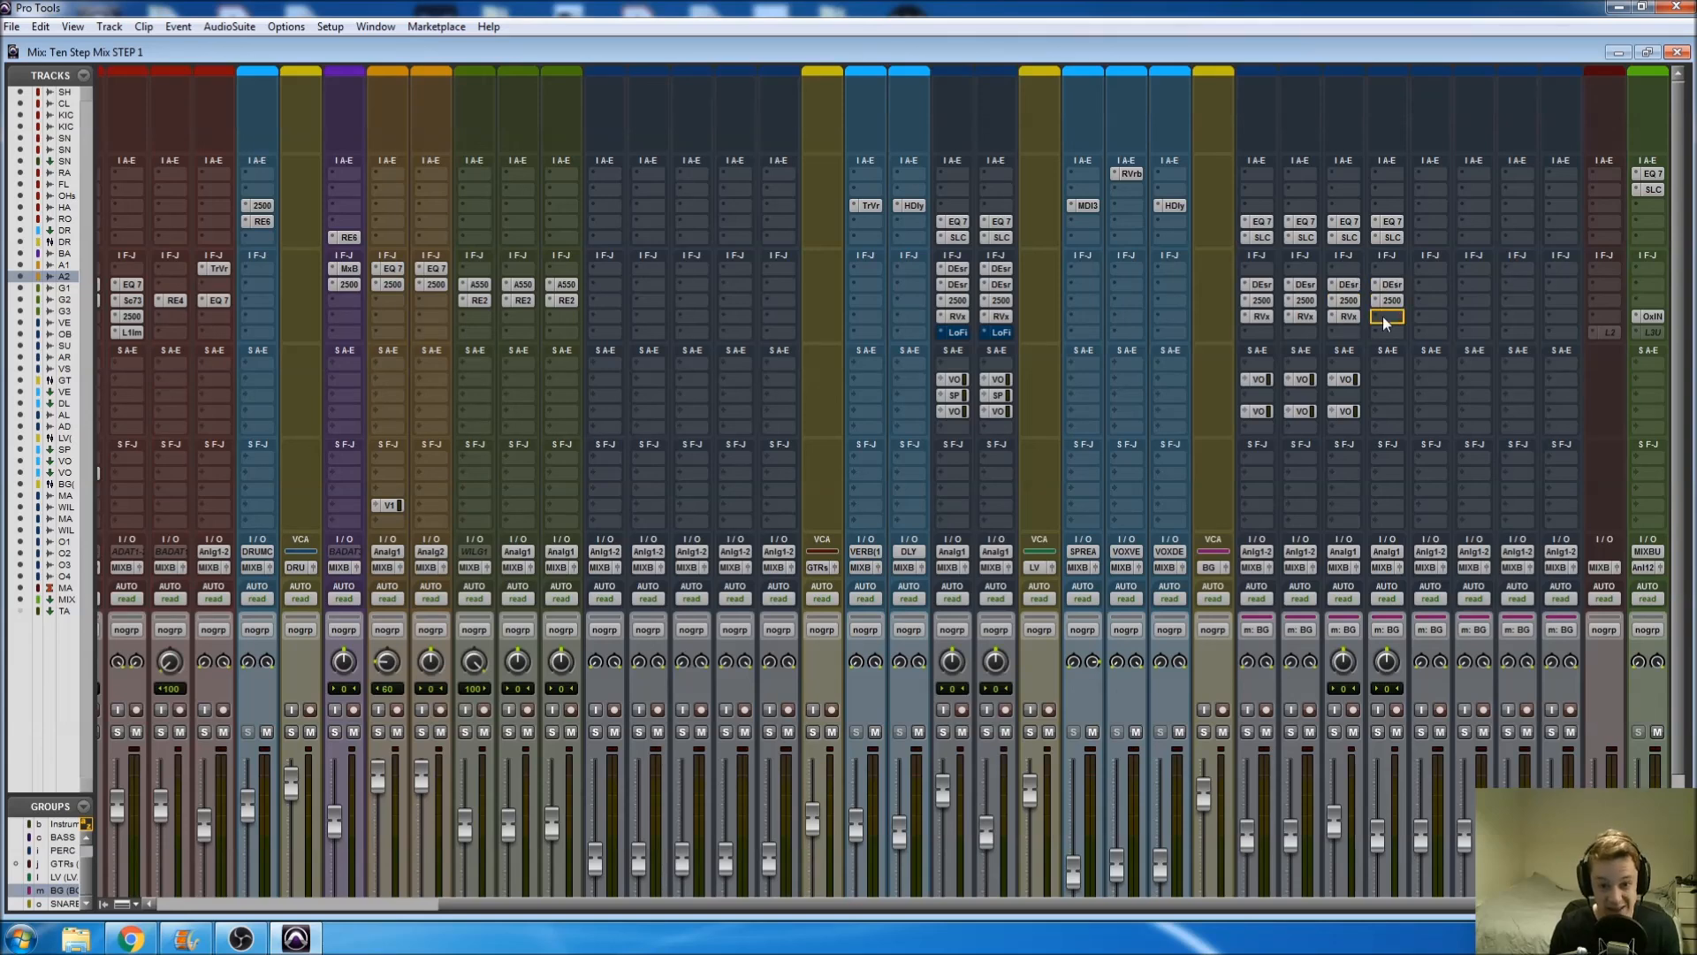
pyautogui.moveTo(1385, 384); pyautogui.dragTo(1386, 413)
pyautogui.scroll(-3, 1387, 413)
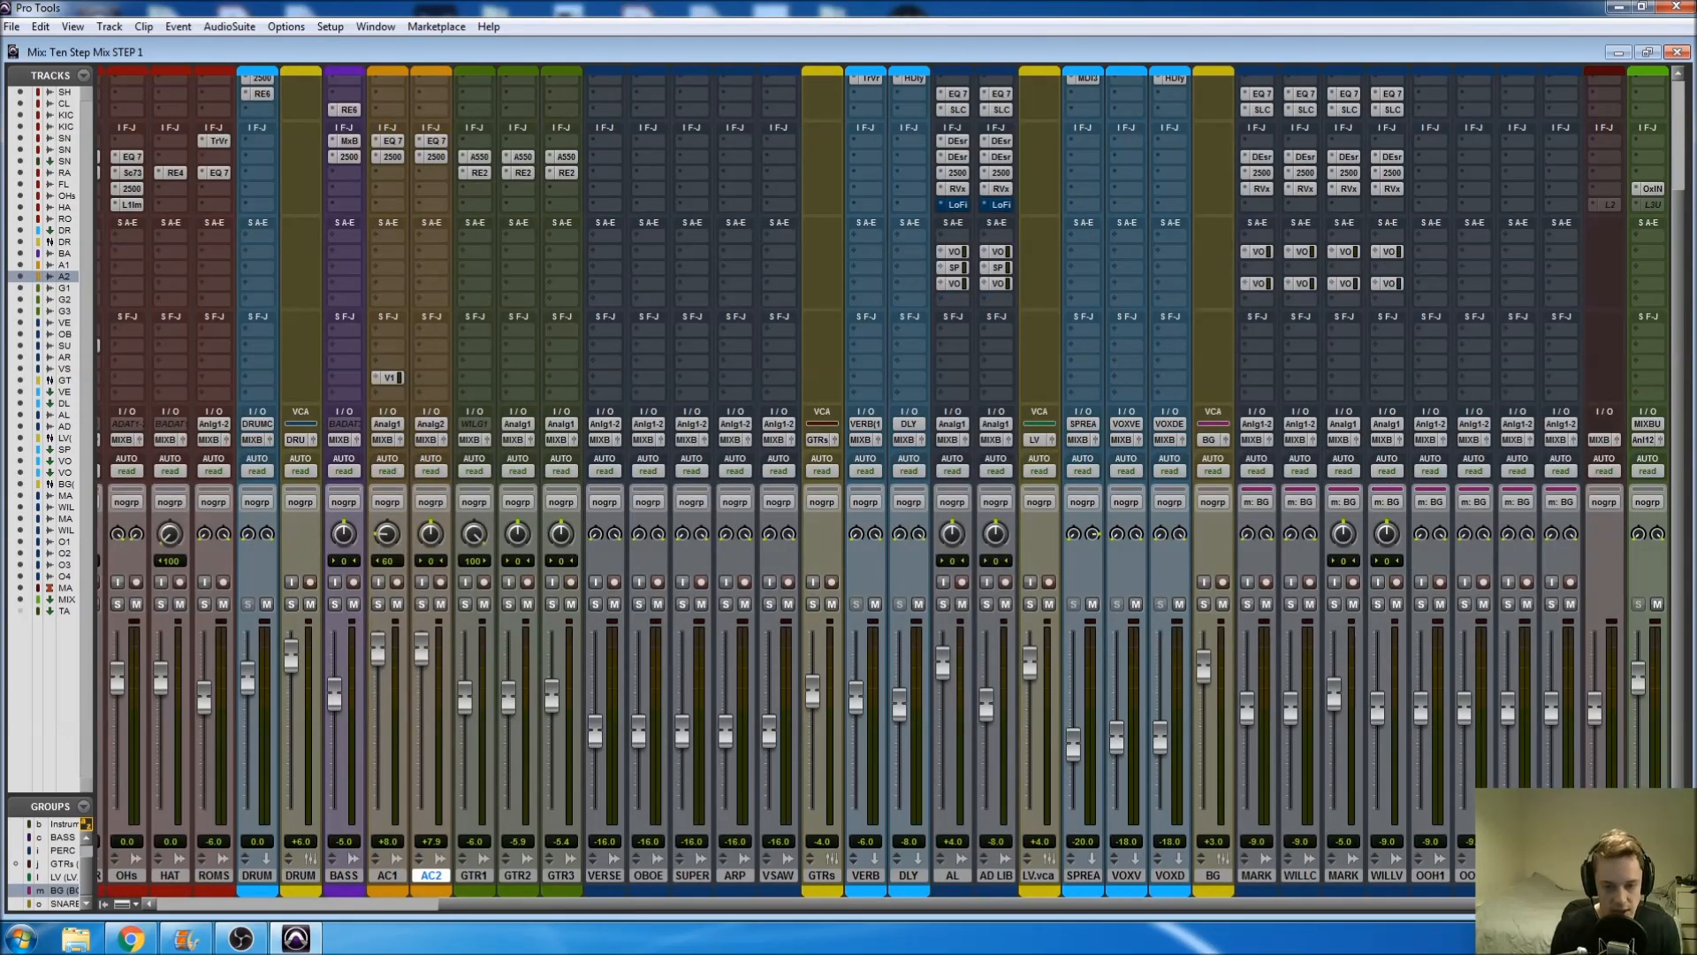
pyautogui.scroll(3, 1462, 698)
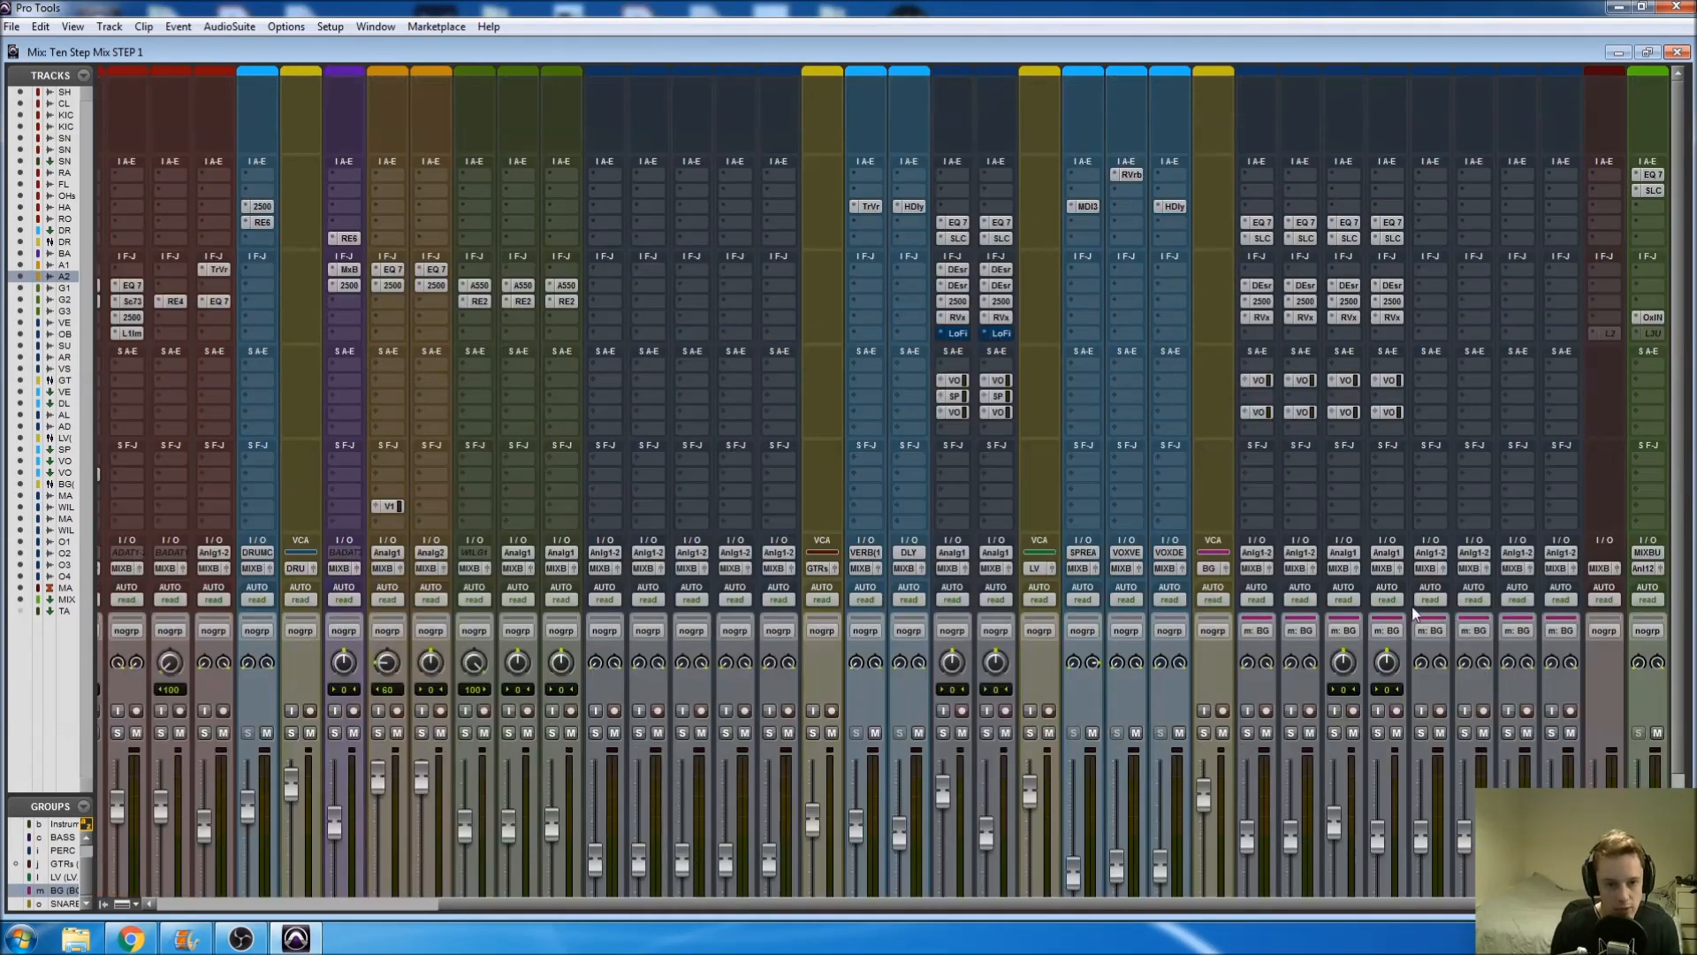
pyautogui.scroll(-3, 1288, 647)
pyautogui.hscroll(-6, 1264, 644)
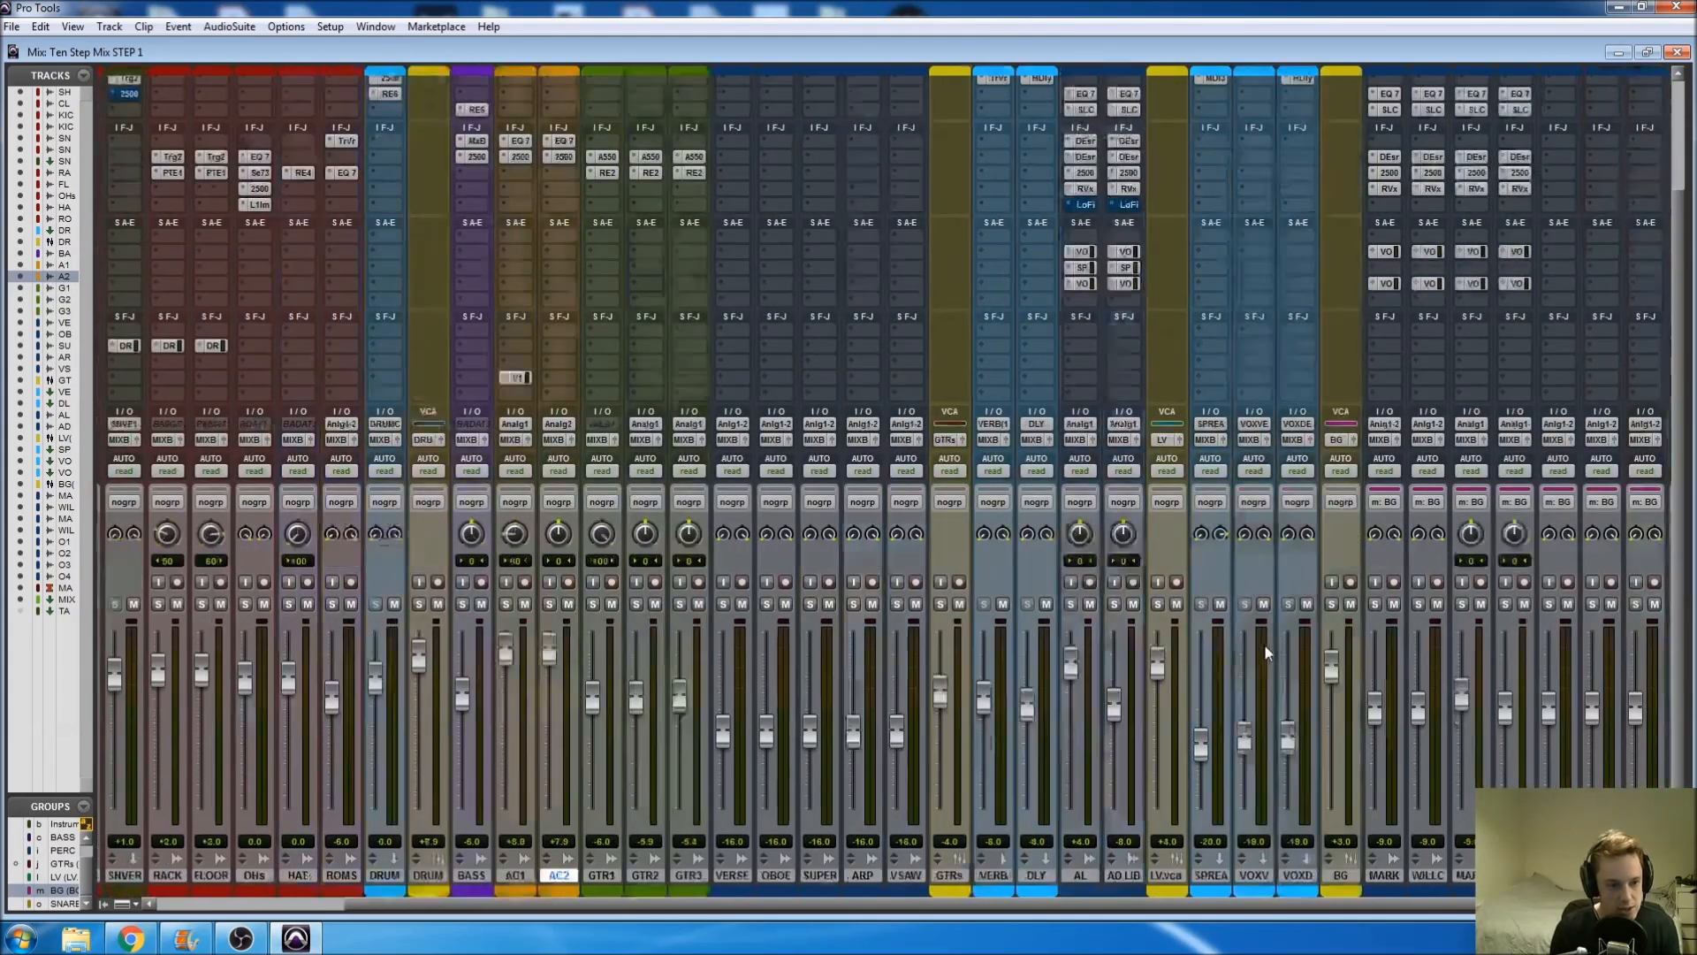